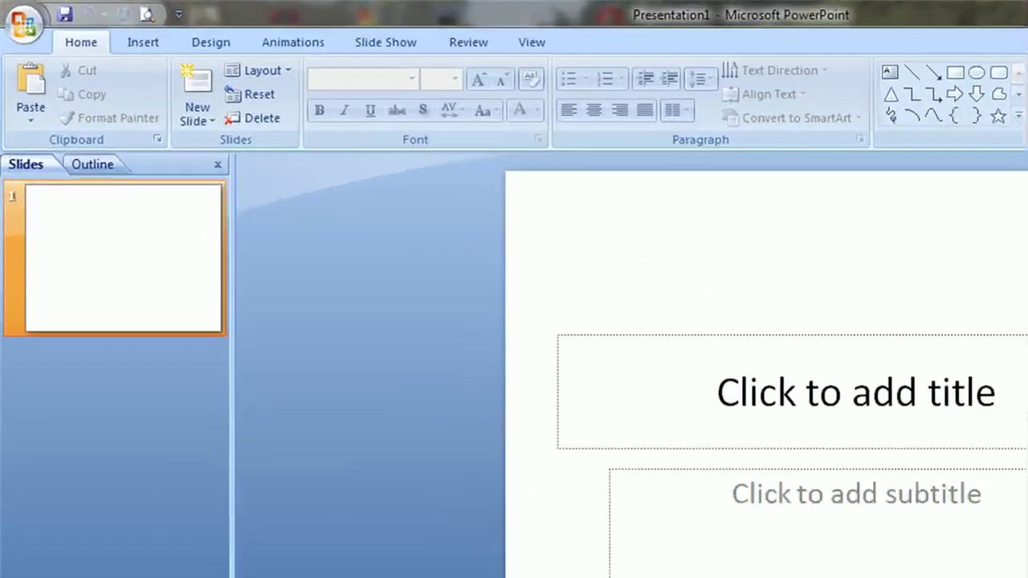
- Switch the blank slide to Portrait orientation and zoom the view to about 150%
click(211, 42)
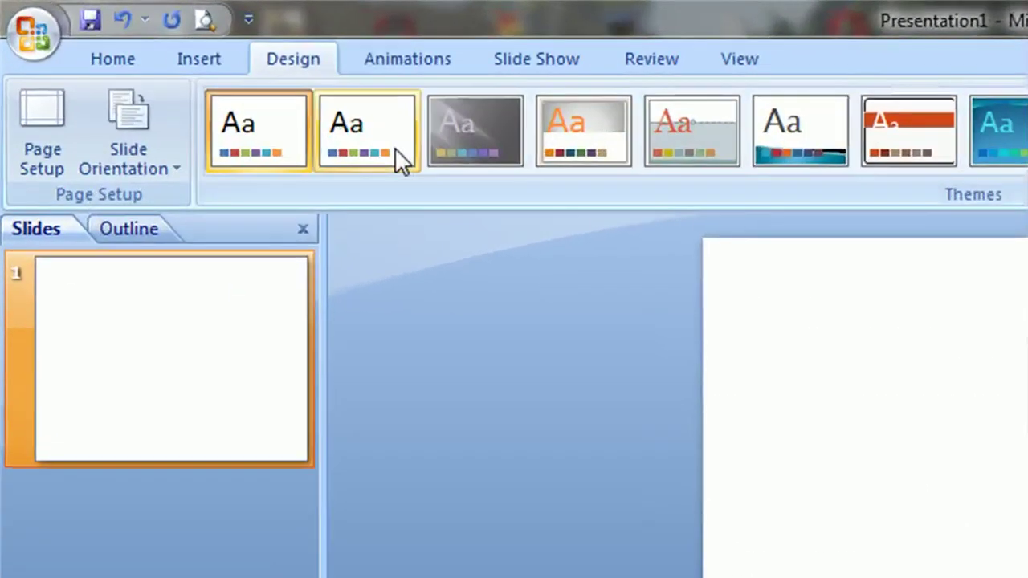
click(146, 142)
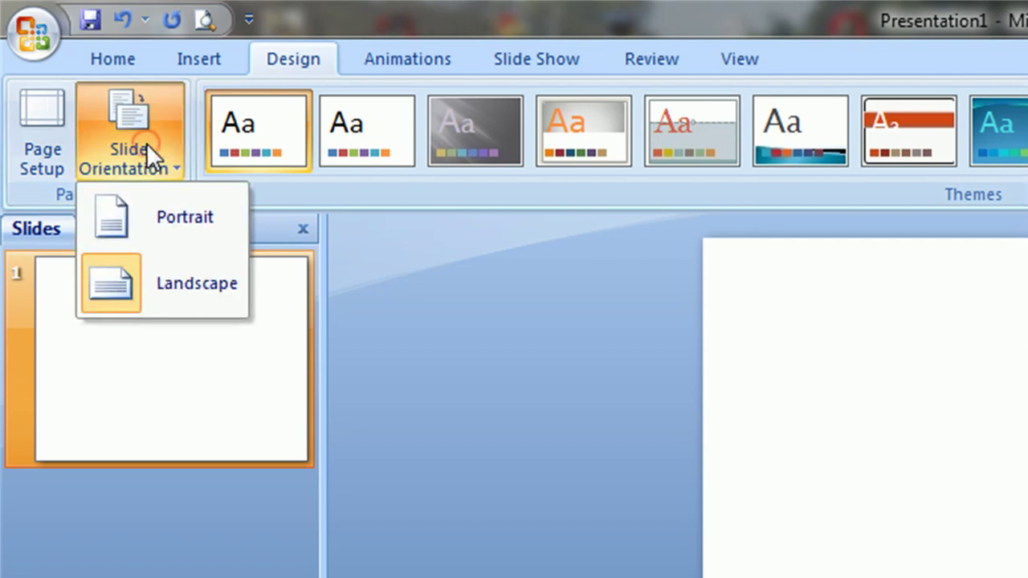
click(112, 229)
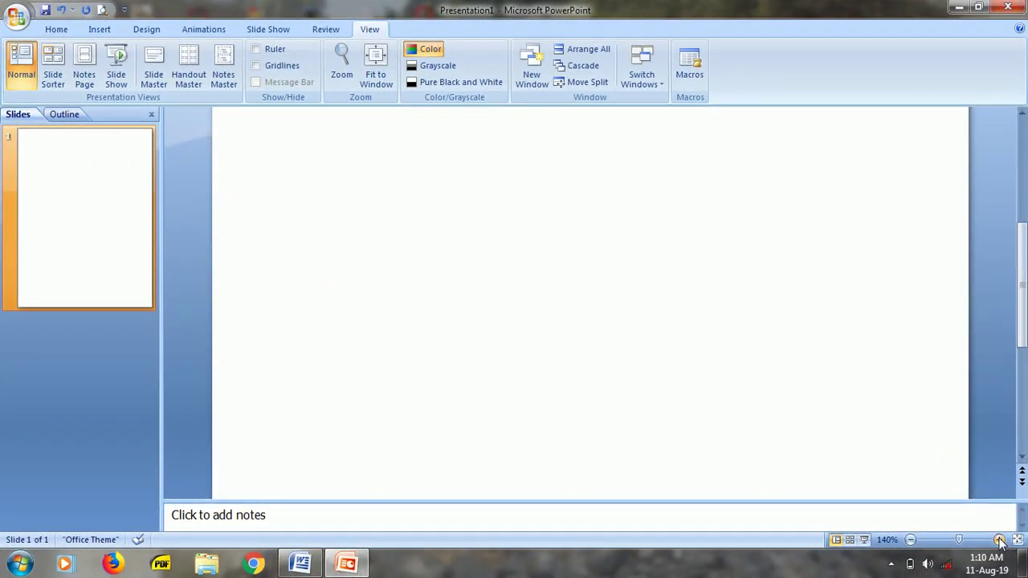
click(998, 540)
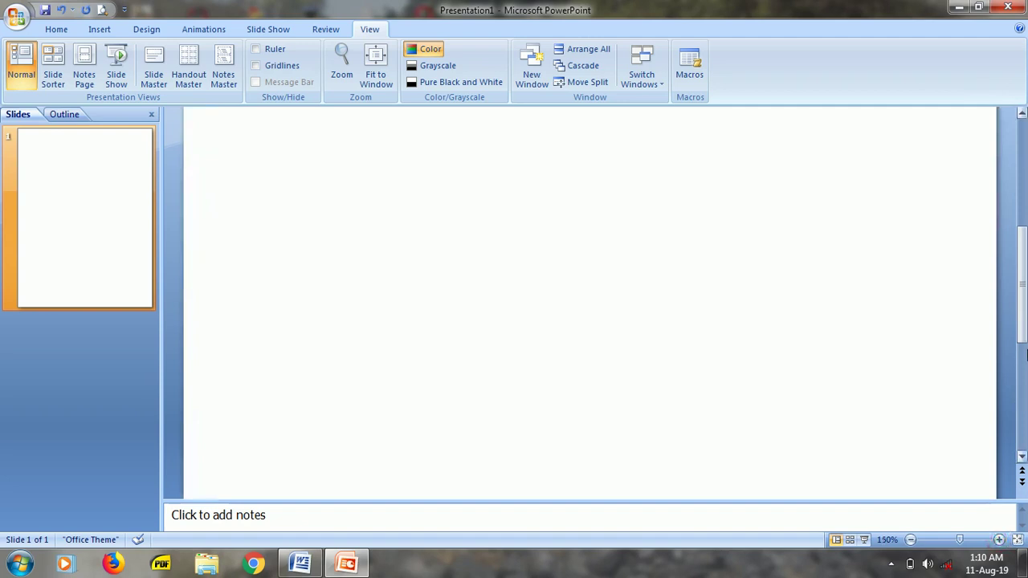
drag(1019, 294, 1018, 187)
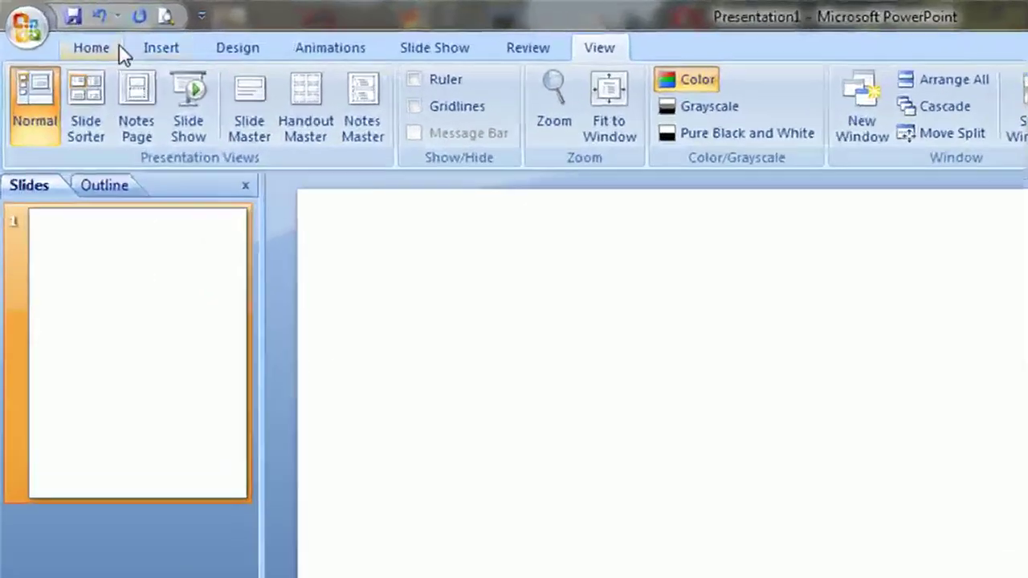
- Insert the 'header' picture from Desktop > NEW CLASS as the banner across the slide top
click(101, 31)
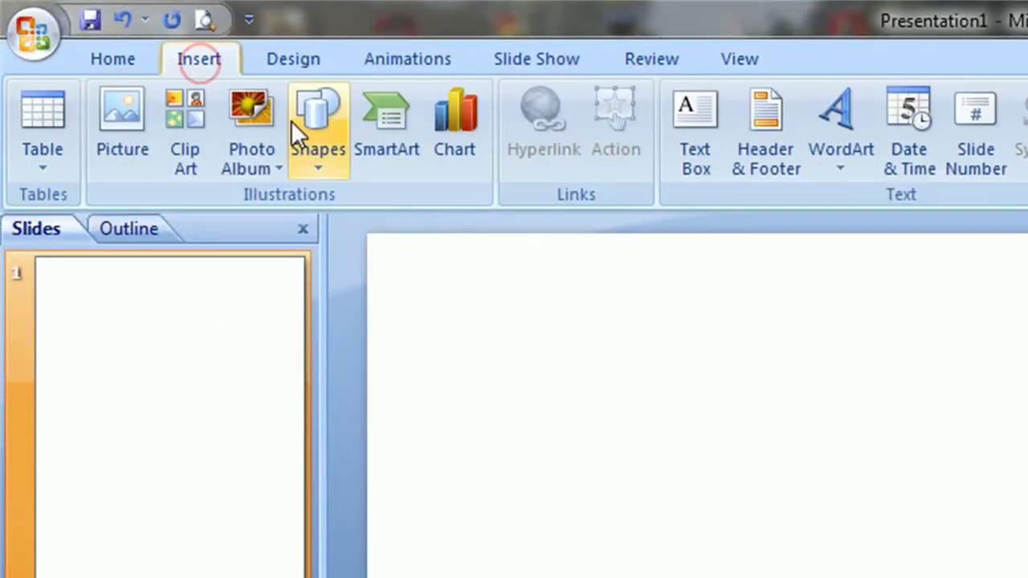
click(121, 133)
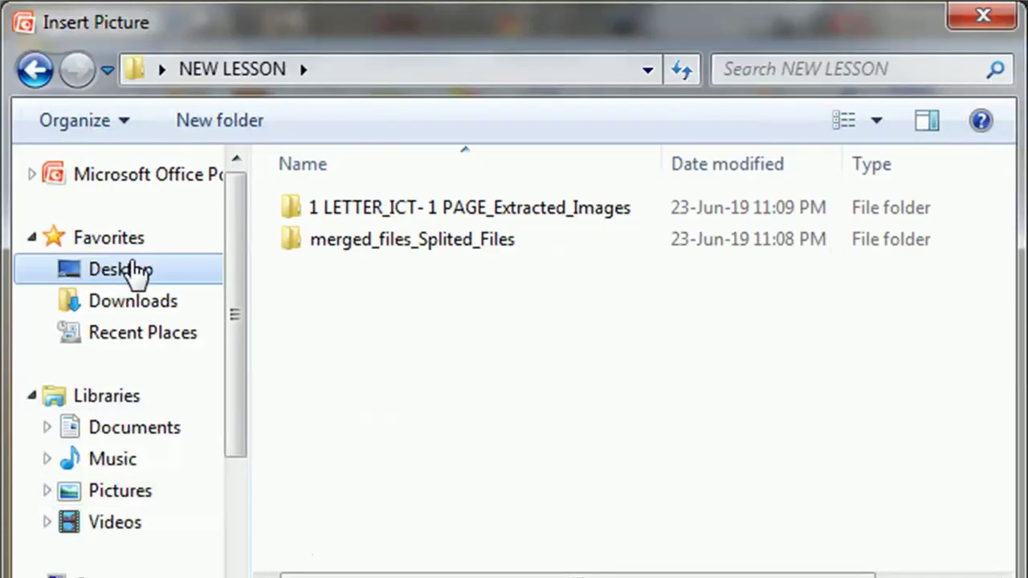
click(126, 271)
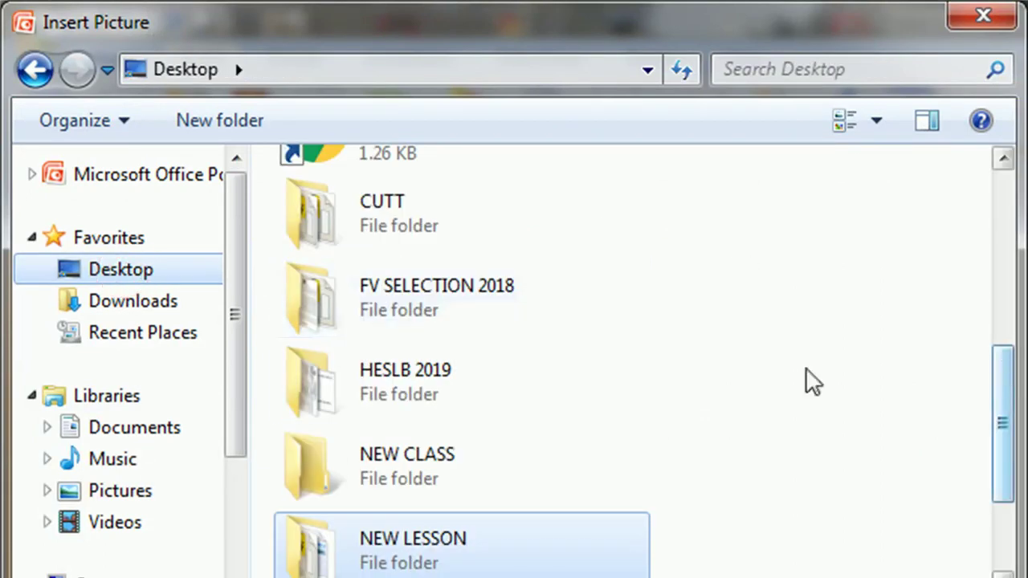
double_click(405, 480)
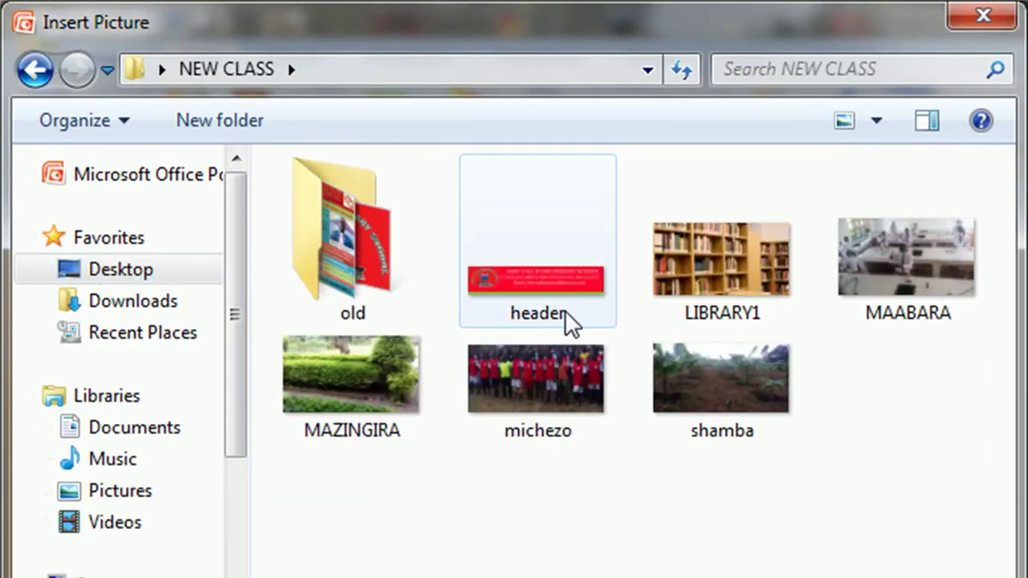
click(533, 270)
key(Return)
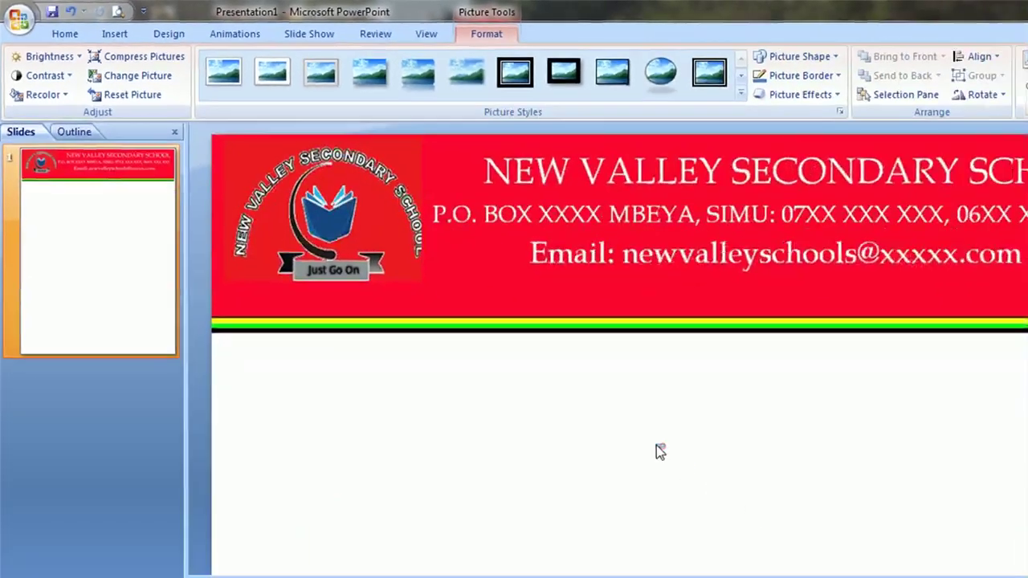
click(573, 391)
click(99, 30)
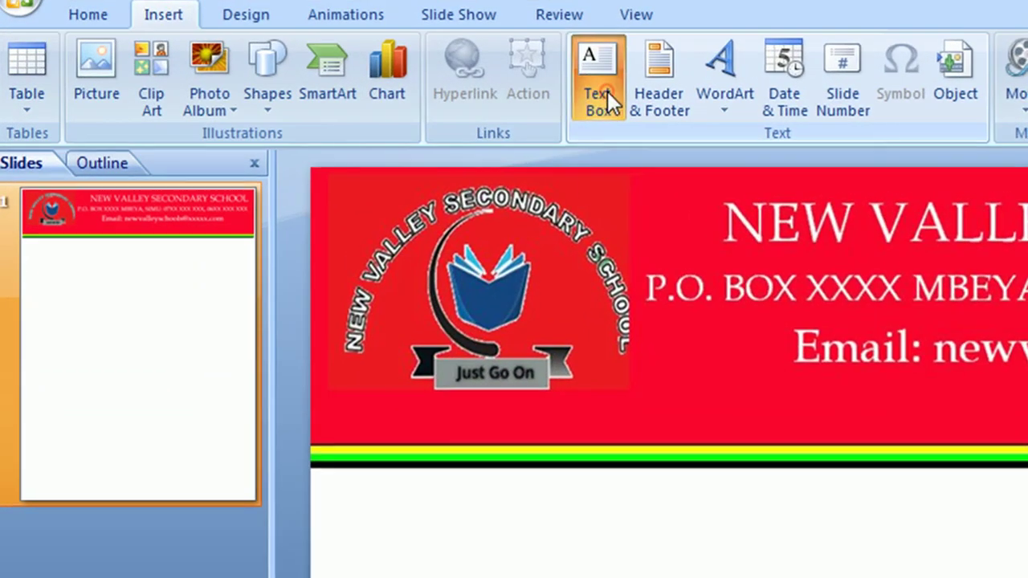
click(347, 72)
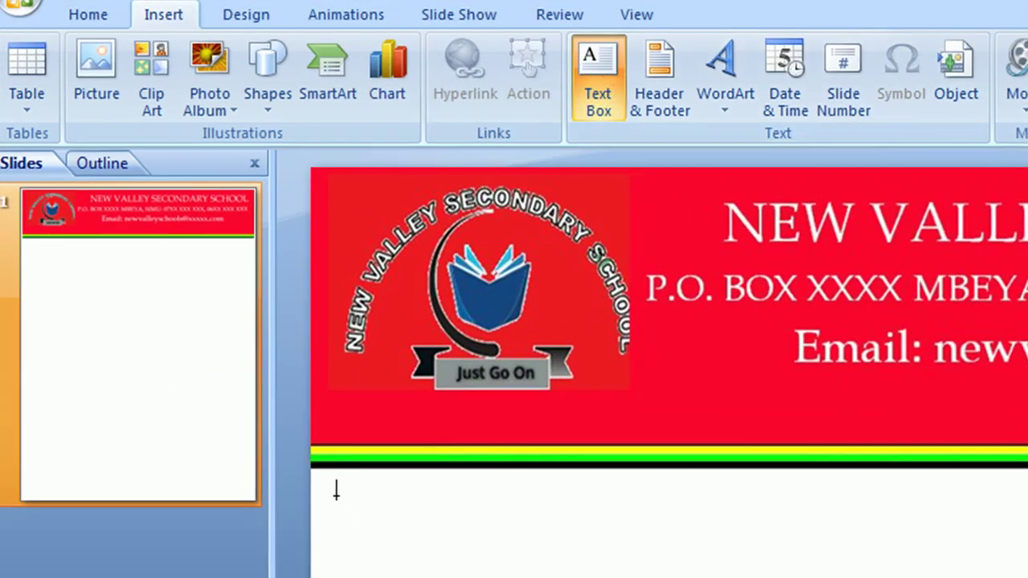
- Draw a text box below the header and paste the Swahili 2020 Form One admissions paragraph
drag(321, 480, 620, 548)
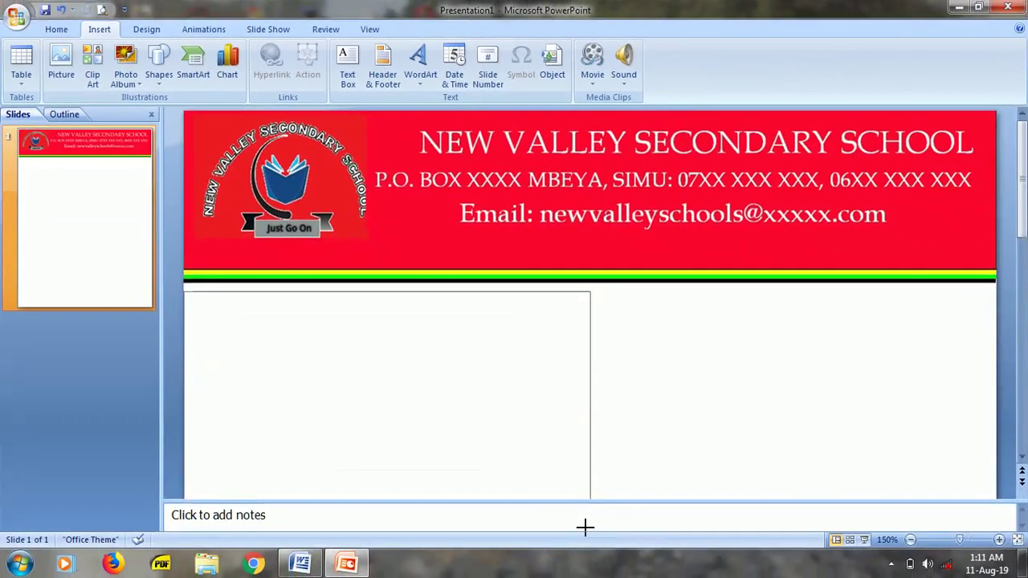
drag(620, 549, 623, 482)
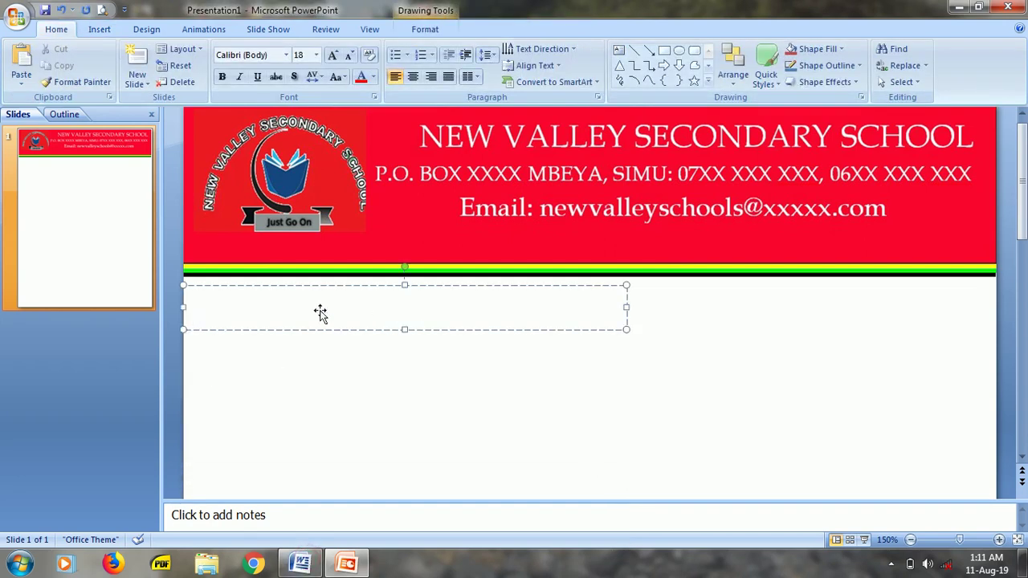
text(Uongozi wa Shule ya Sekondari New Valley iliyopo Halmashauri ya Wilaya ya ... unawatangazia Wazazi/Walezi nafasi za Masomo kwa Mwaka wa Masomo 2020 kwa Kidato cha Kwanza na wanaohitaji Kuhamia kwa Kidato Cha II na III.)
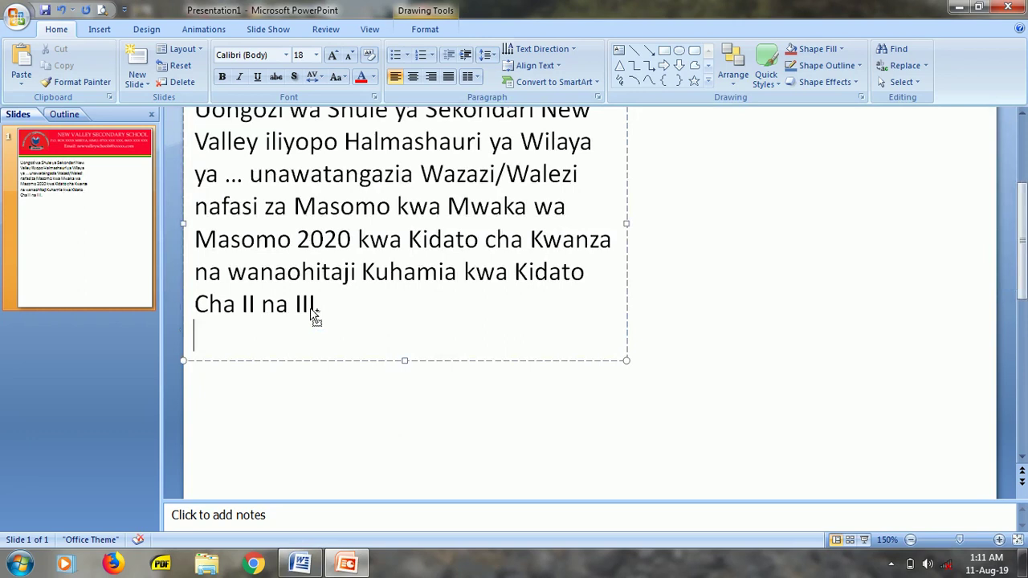
key(BackSpace)
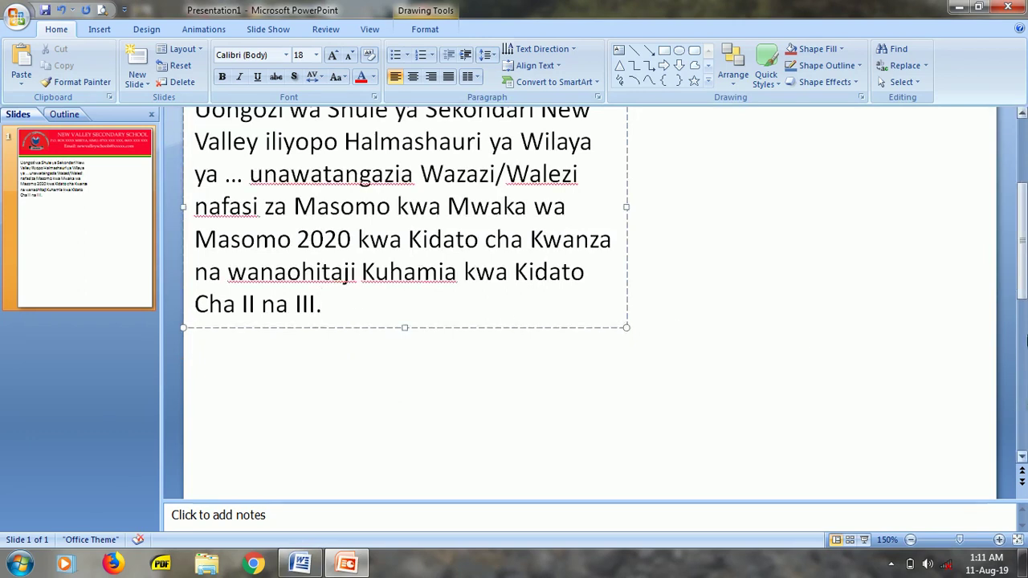
drag(1021, 289, 1021, 225)
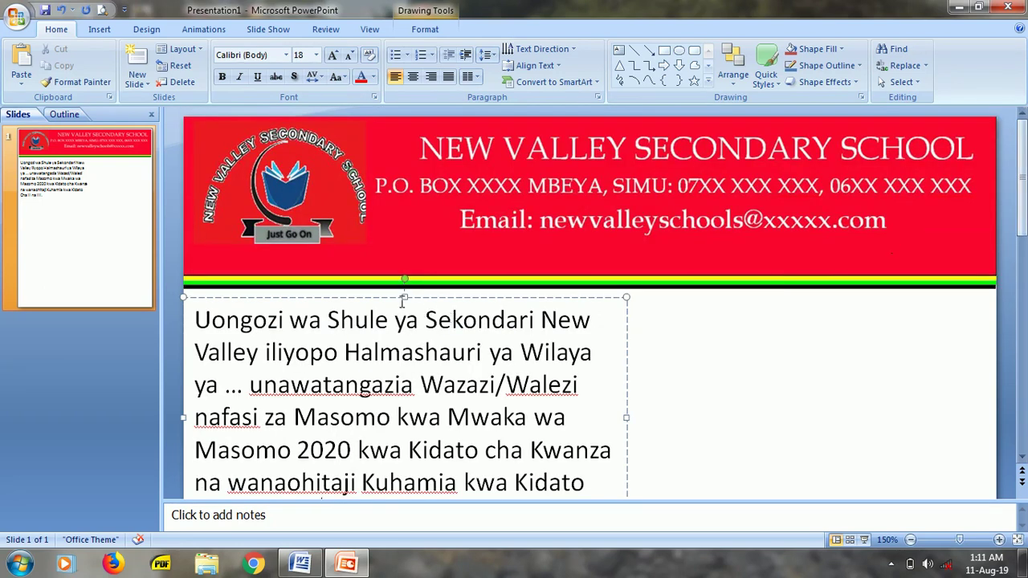
drag(402, 300, 404, 334)
scroll(404, 335, down, 3)
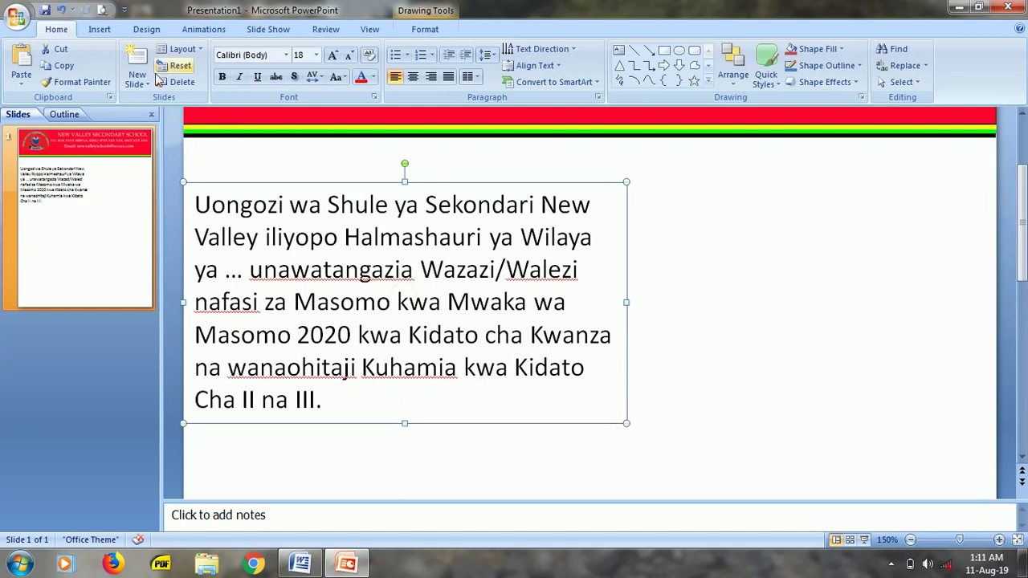
click(100, 29)
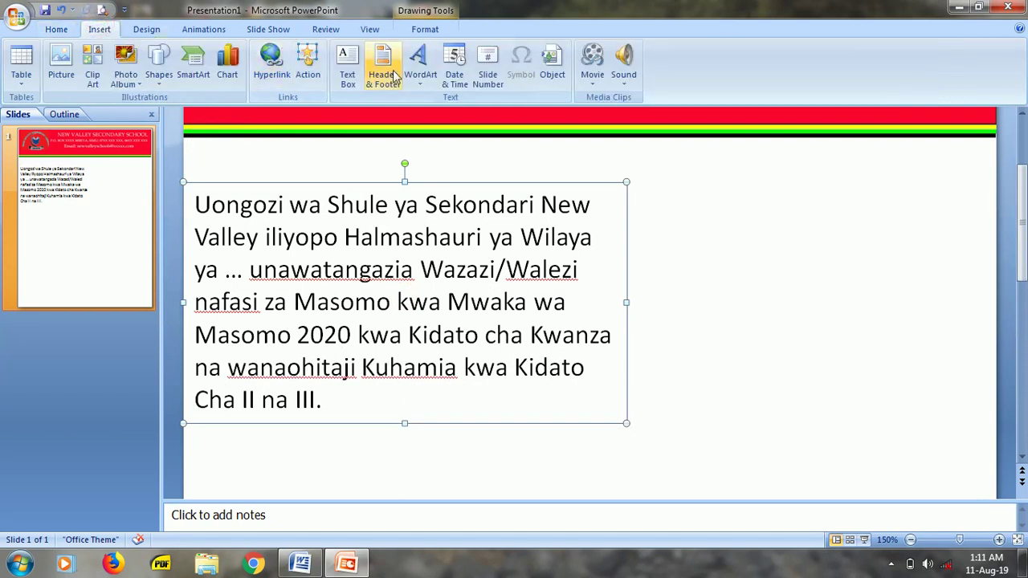
click(346, 65)
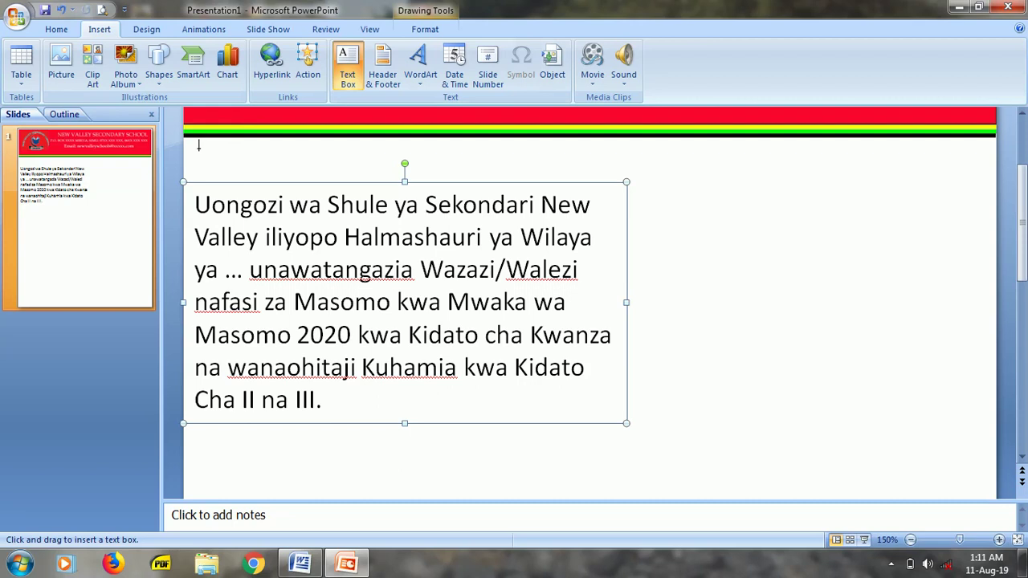
- Add a wide title box reading 'TANGAZO LA NAFASI ZA MASOMO NA PRE-FORM ONE 2020', centred at 20 pt
drag(199, 145, 976, 168)
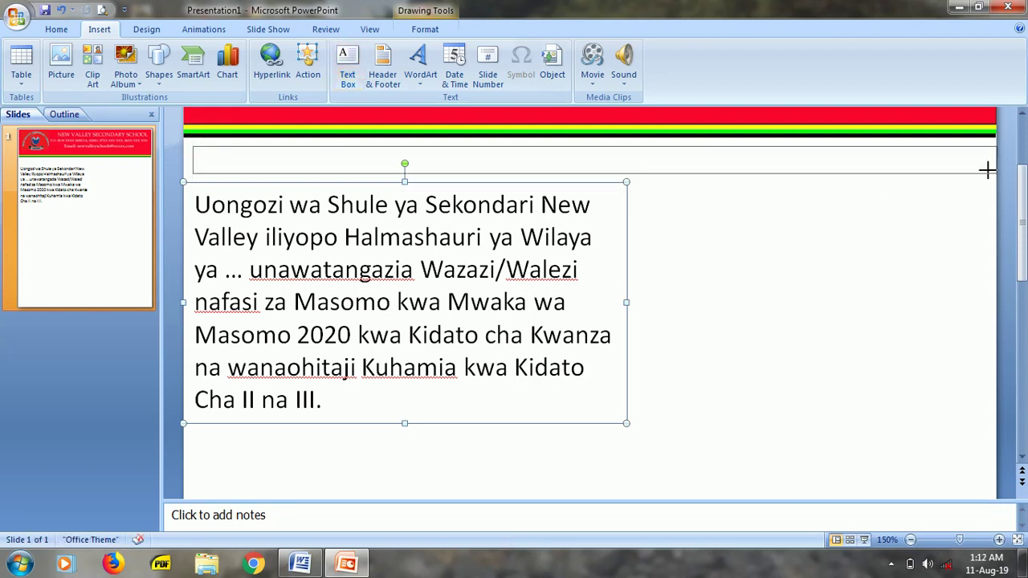
text(TANGAZO LA NAFASI ZA MASOMO NA PRE-FORM ONE 2020)
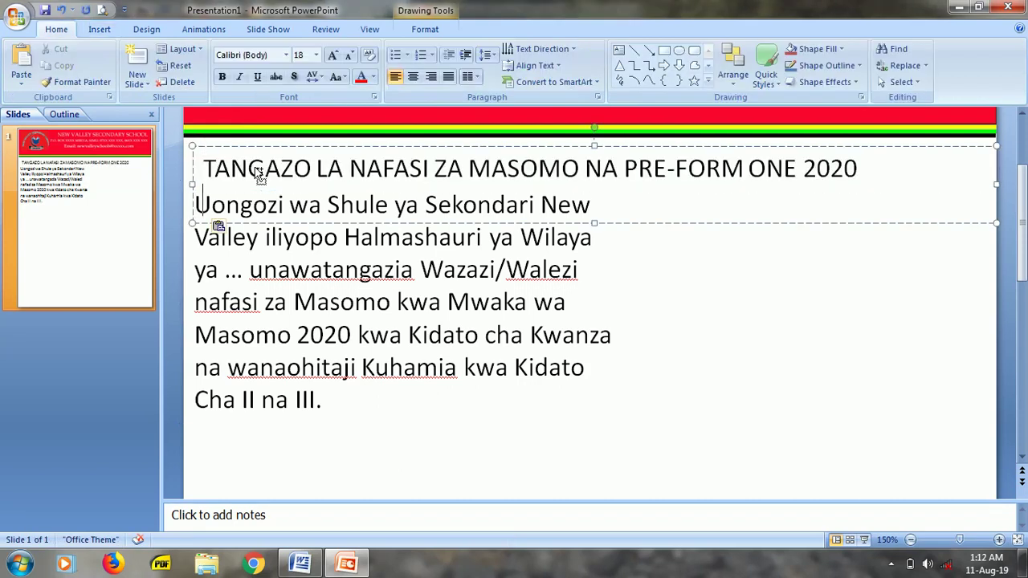
key(BackSpace)
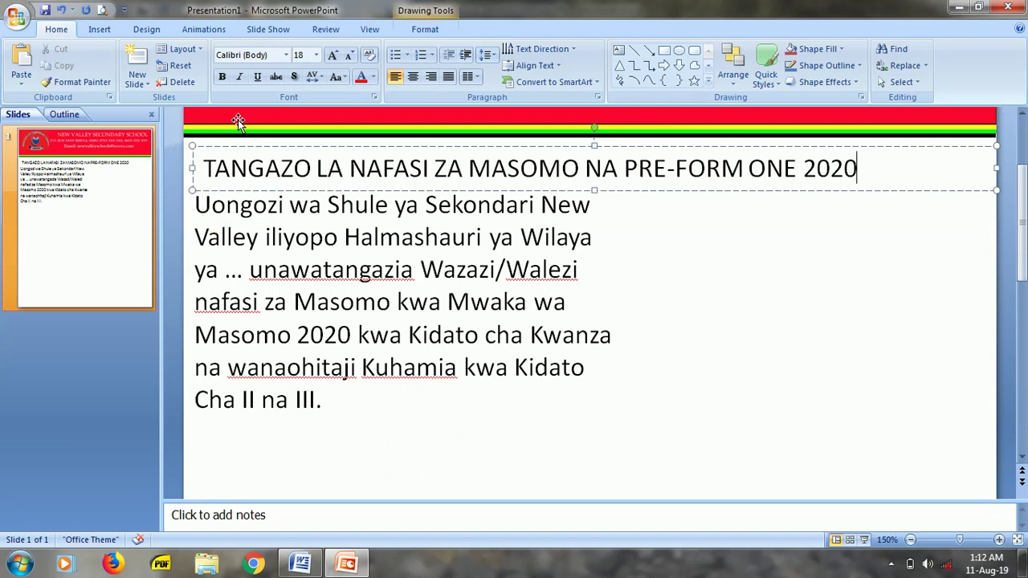
key(ctrl+a)
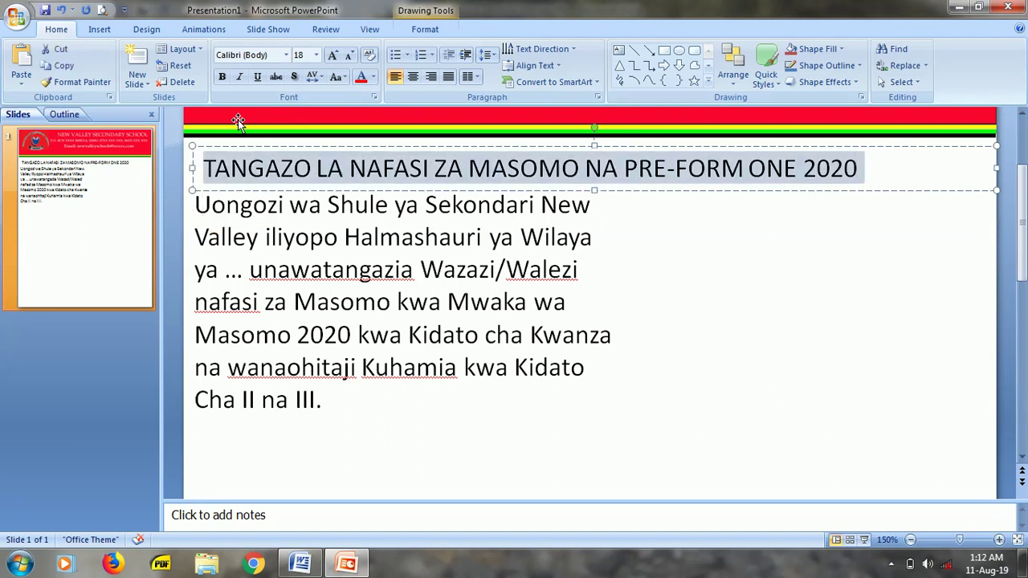
click(331, 54)
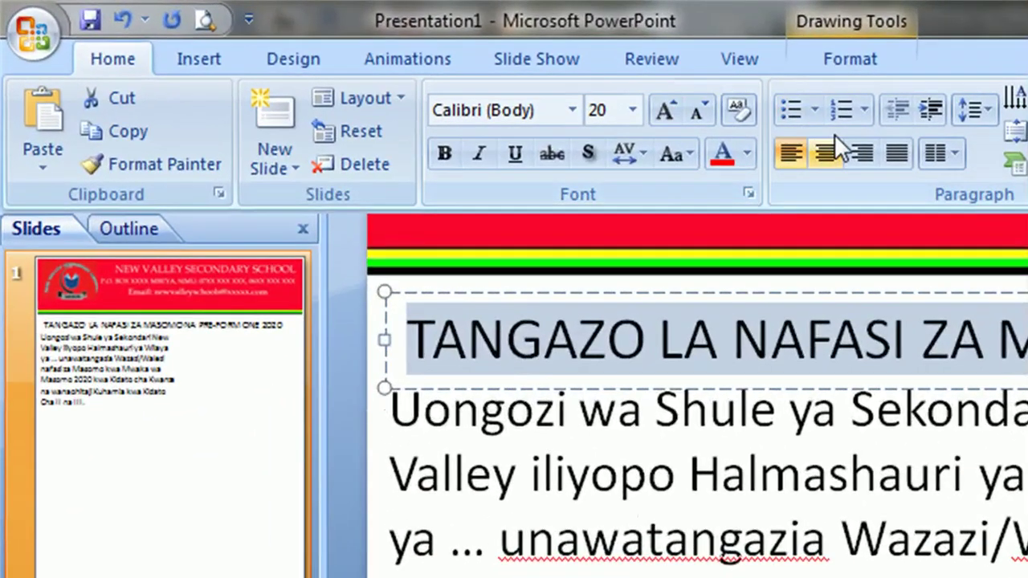
click(775, 144)
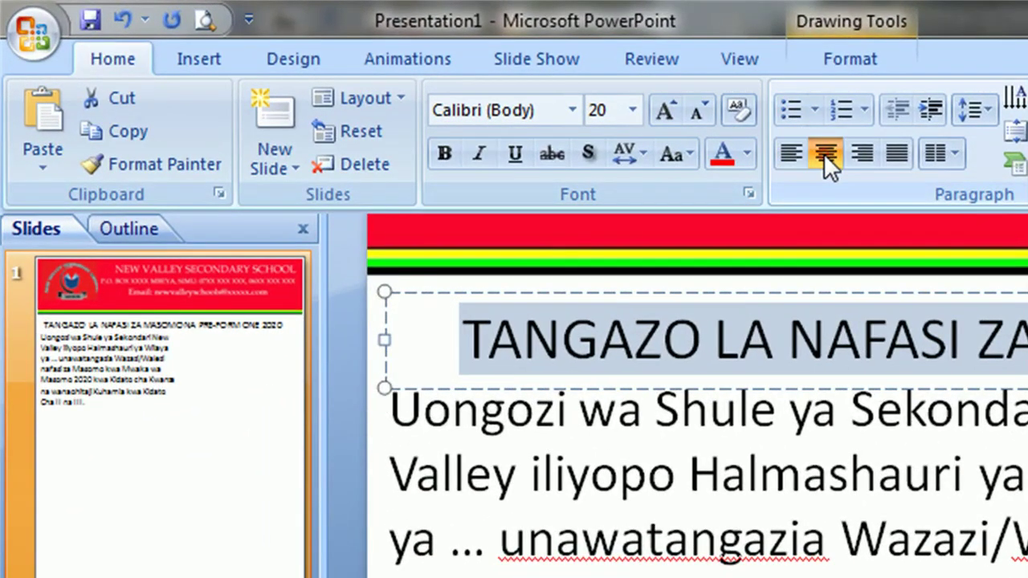
click(273, 64)
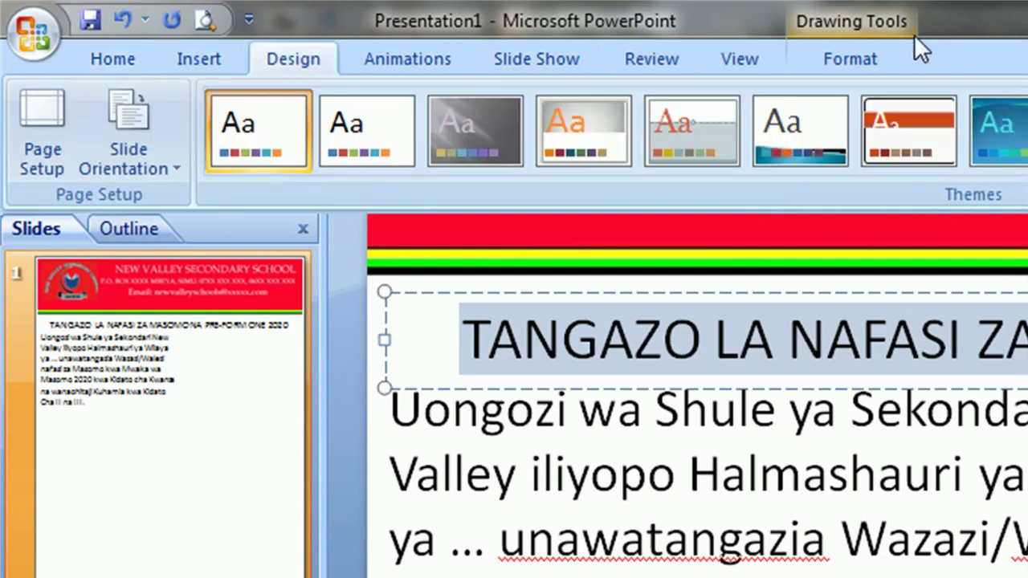
click(865, 61)
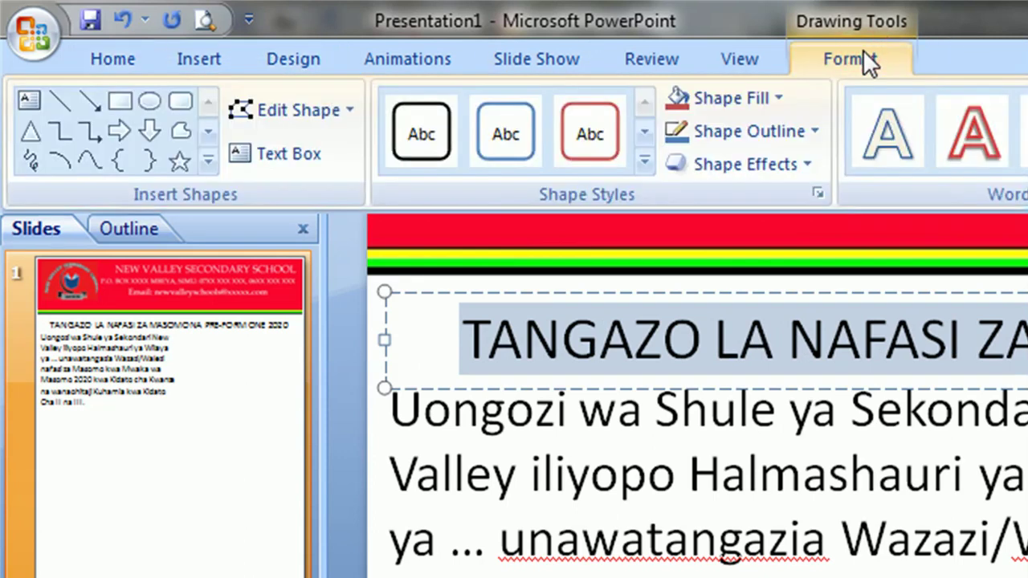
- Apply the dark red Moderate Effect – Accent 2 style to the title box and widen it across the slide
click(643, 160)
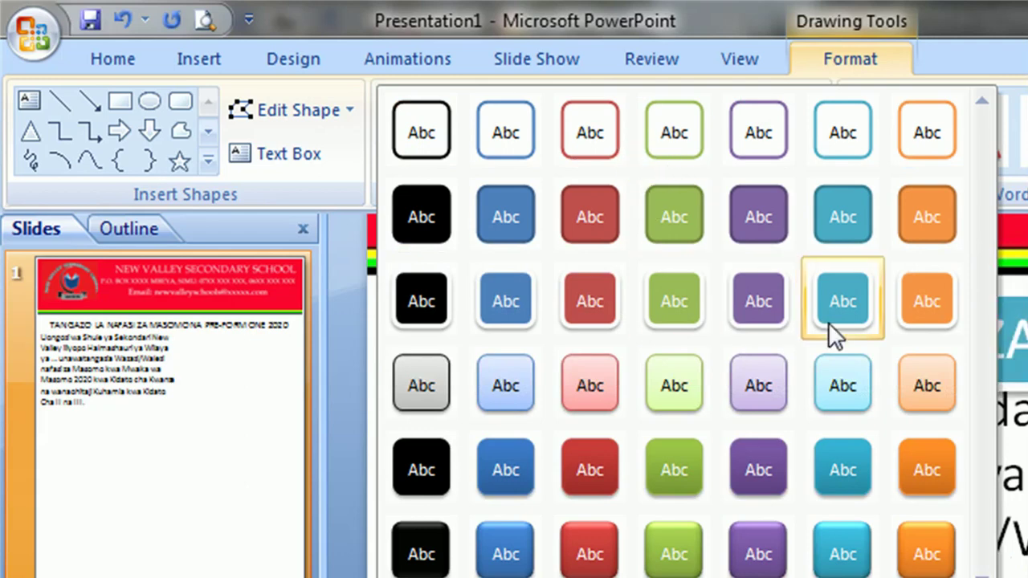
click(588, 459)
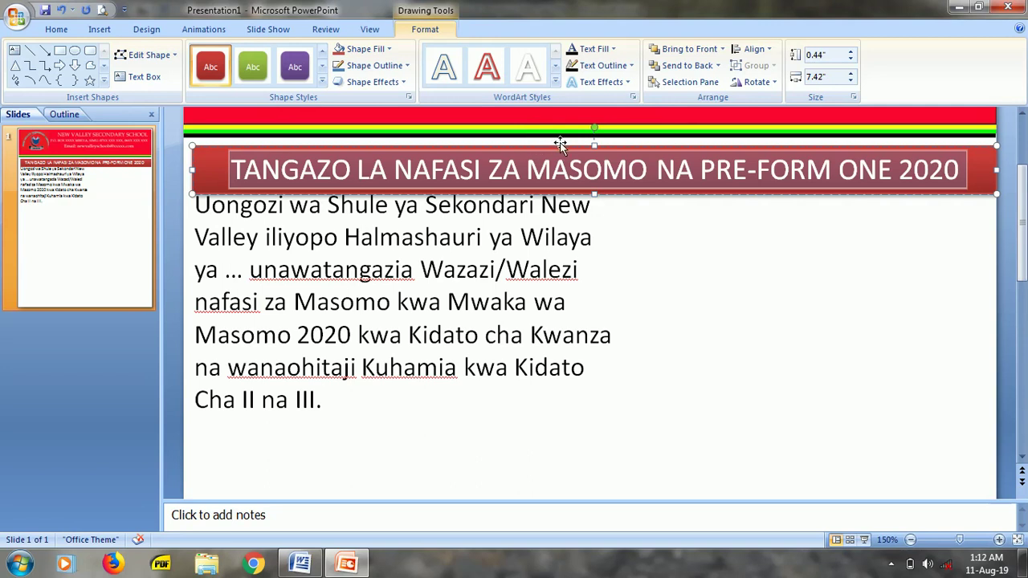
drag(570, 147, 570, 140)
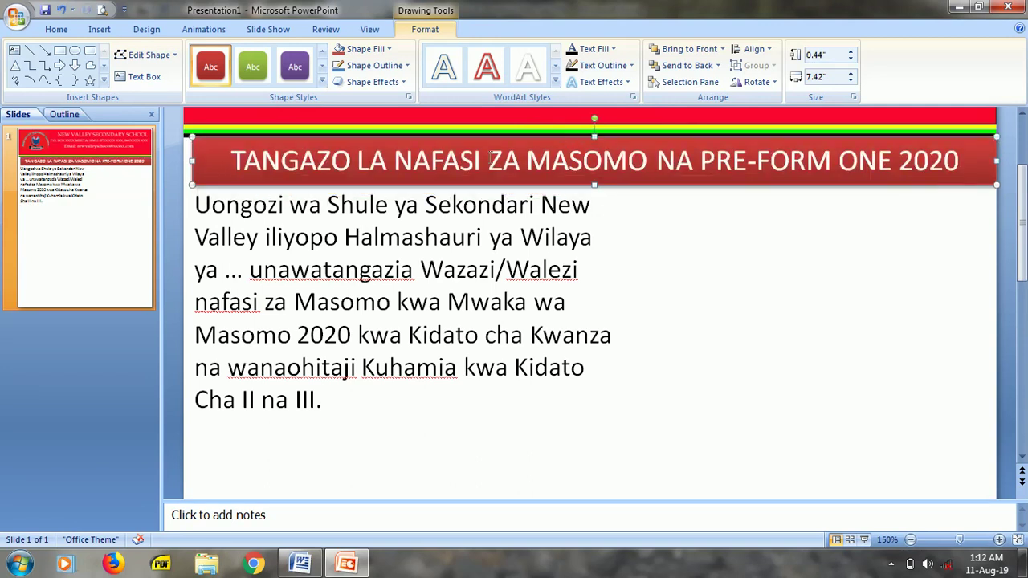
drag(189, 160, 183, 161)
click(840, 284)
click(952, 167)
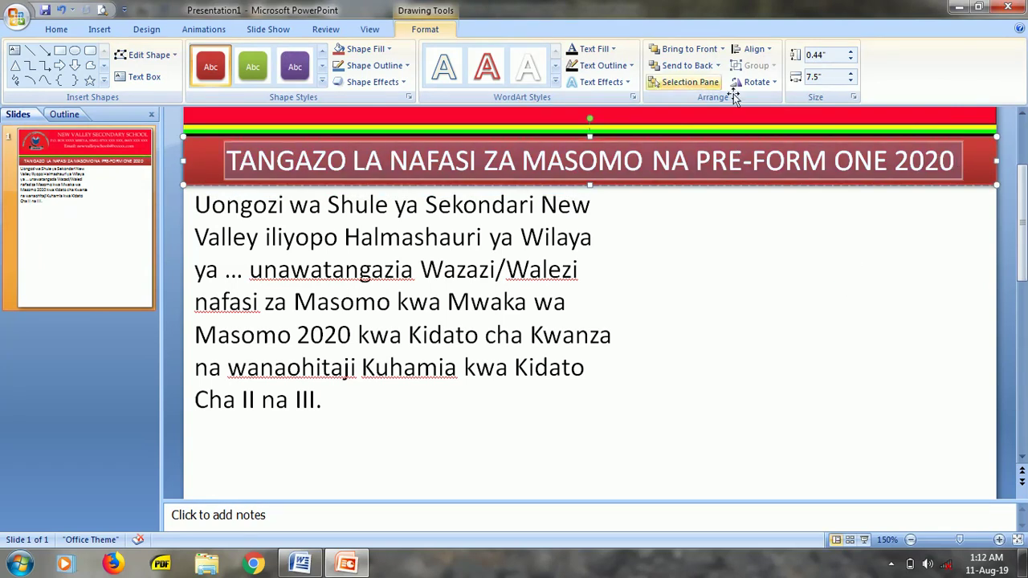
click(56, 29)
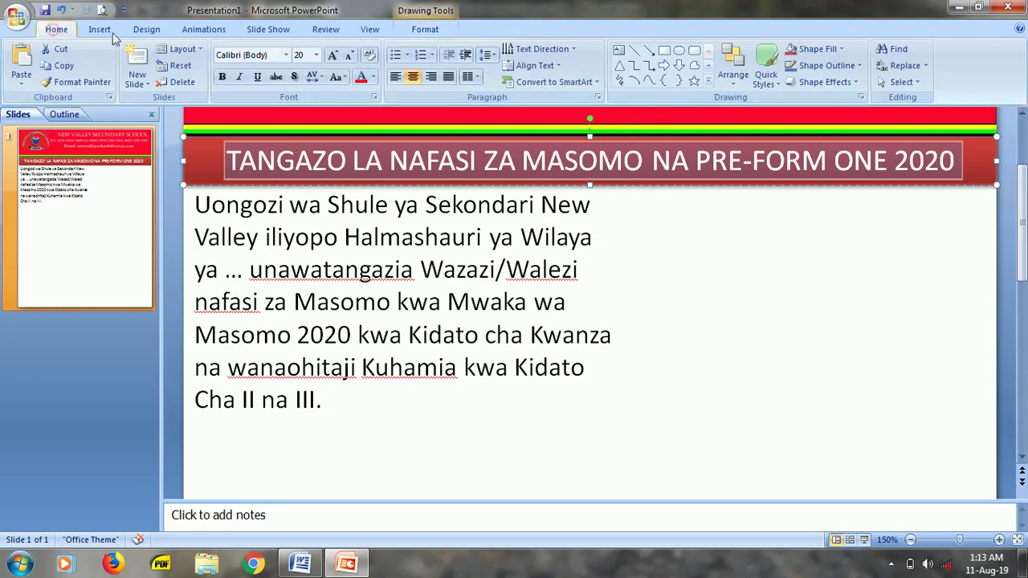
- Set the title font to Book Antiqua at 17 pt so it fits on one line
click(265, 56)
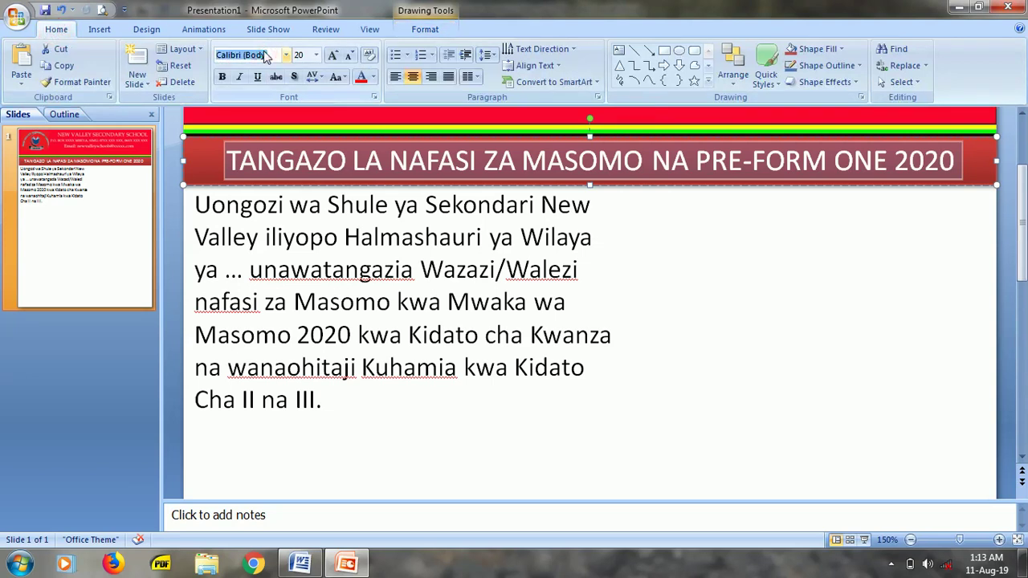
text(b)
key(Return)
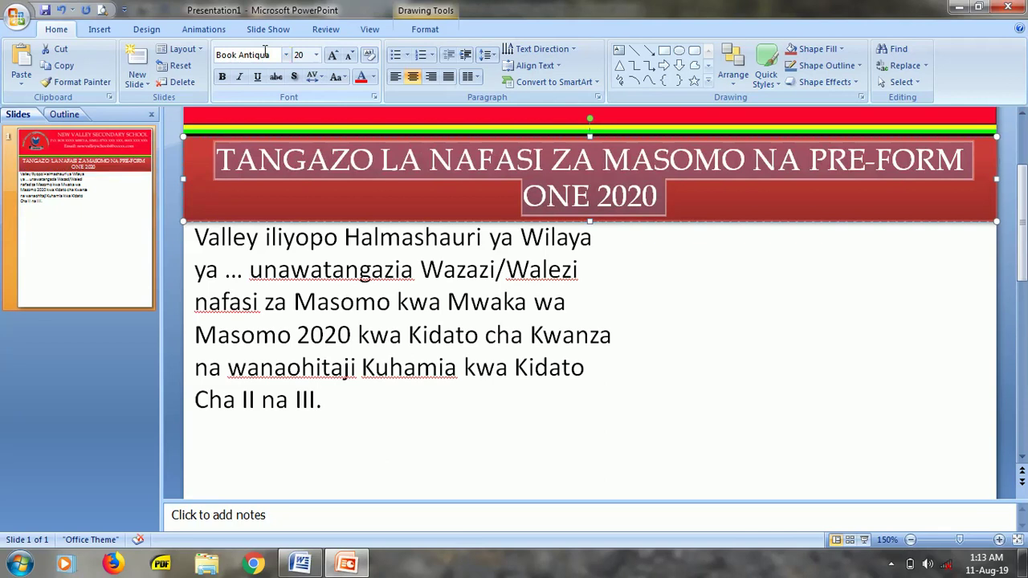
click(349, 55)
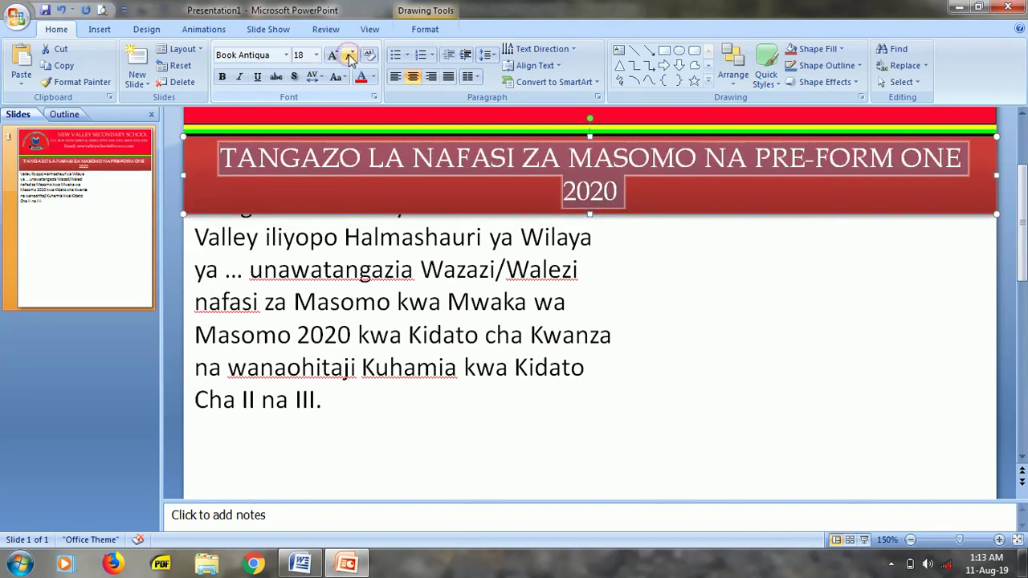
click(350, 56)
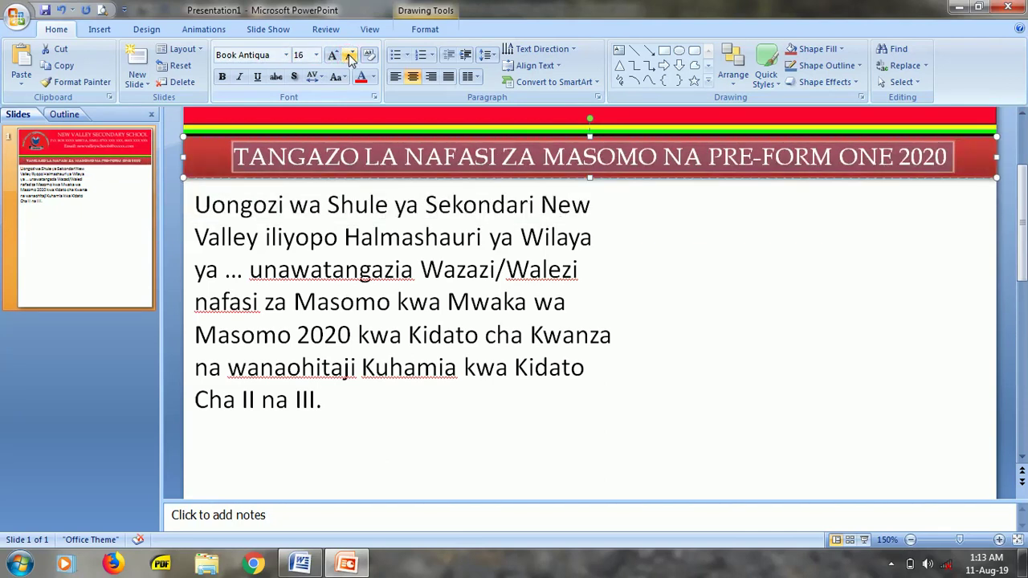
click(301, 54)
text(18)
key(Return)
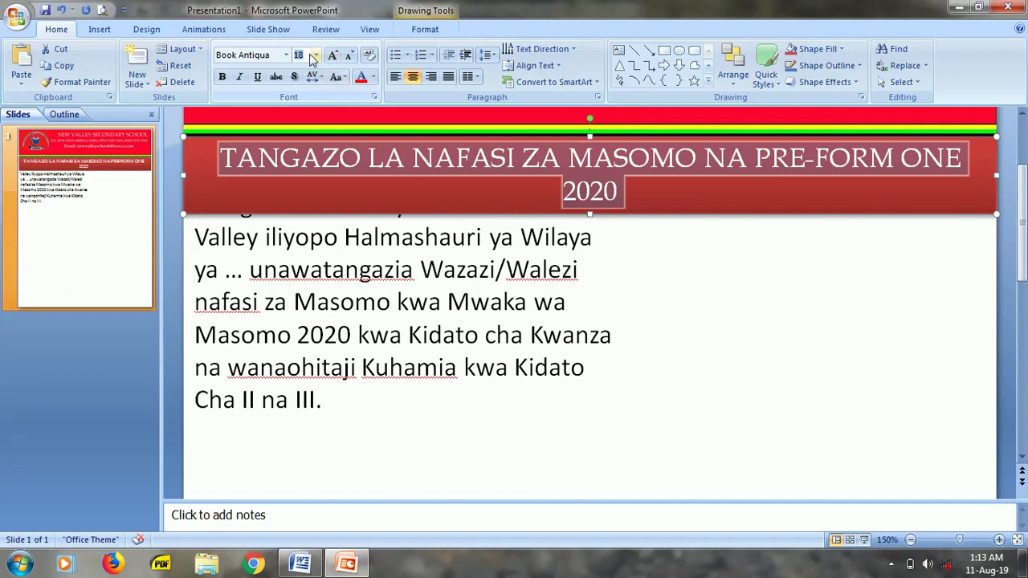
text(17)
key(Return)
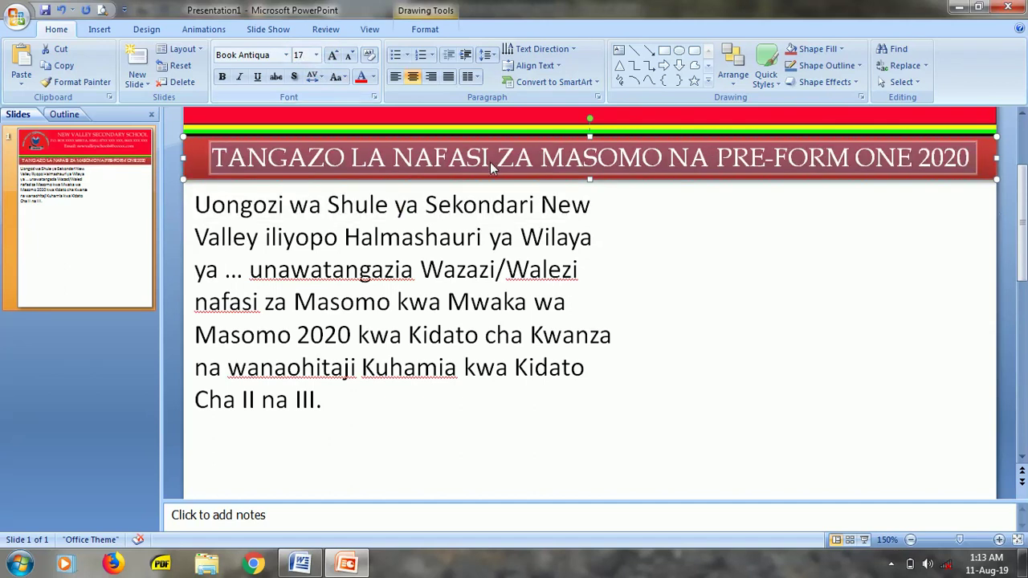
click(593, 244)
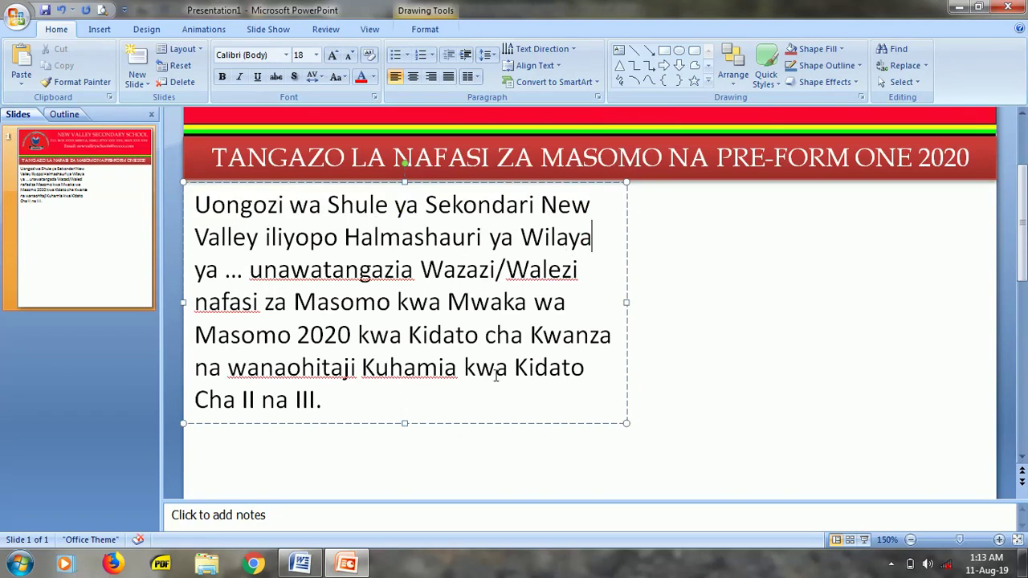
- Give the announcement paragraph box the teal Intense Effect – Accent 5 shape style
drag(330, 406, 195, 205)
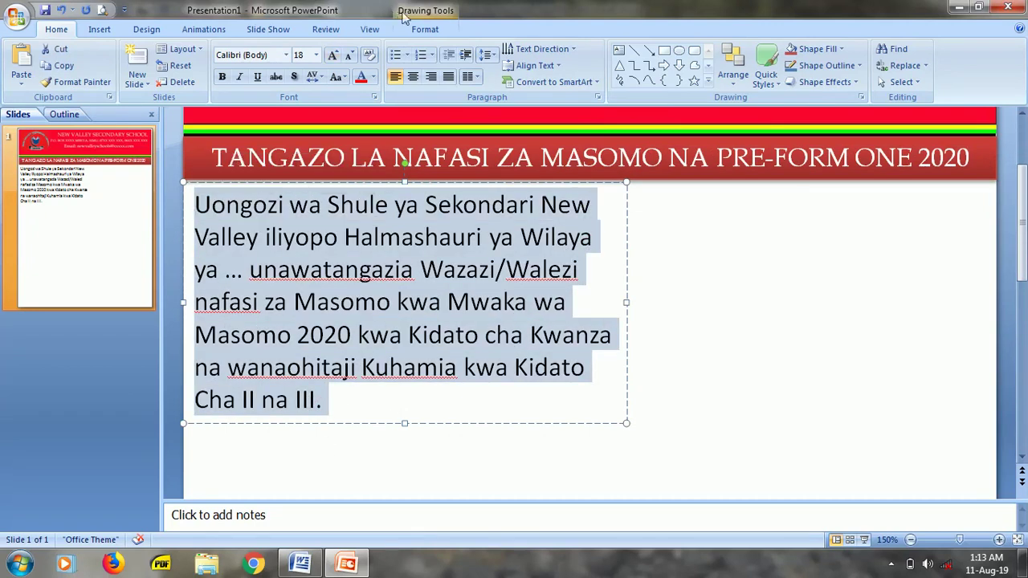
click(423, 29)
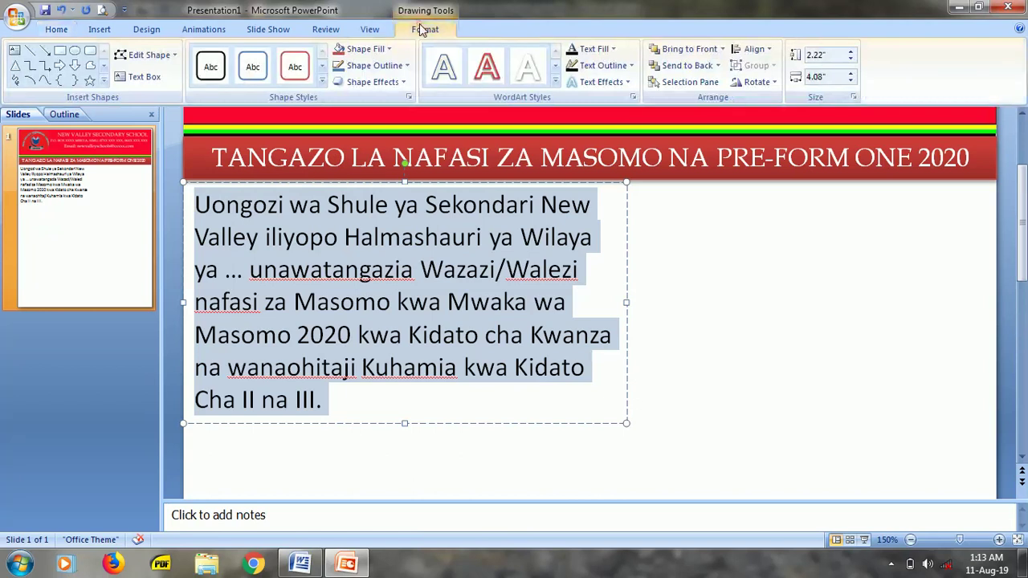
click(321, 72)
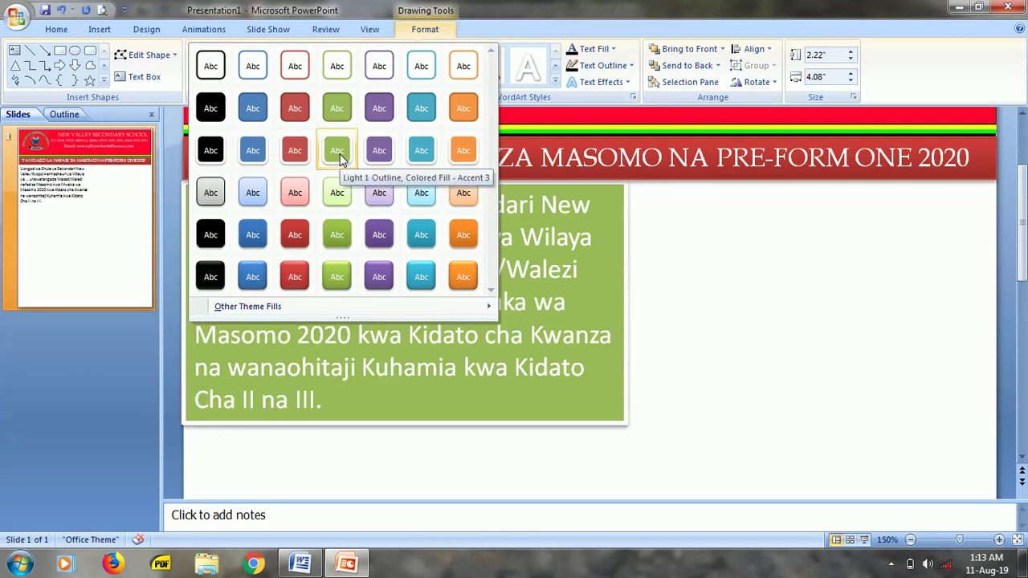
click(421, 277)
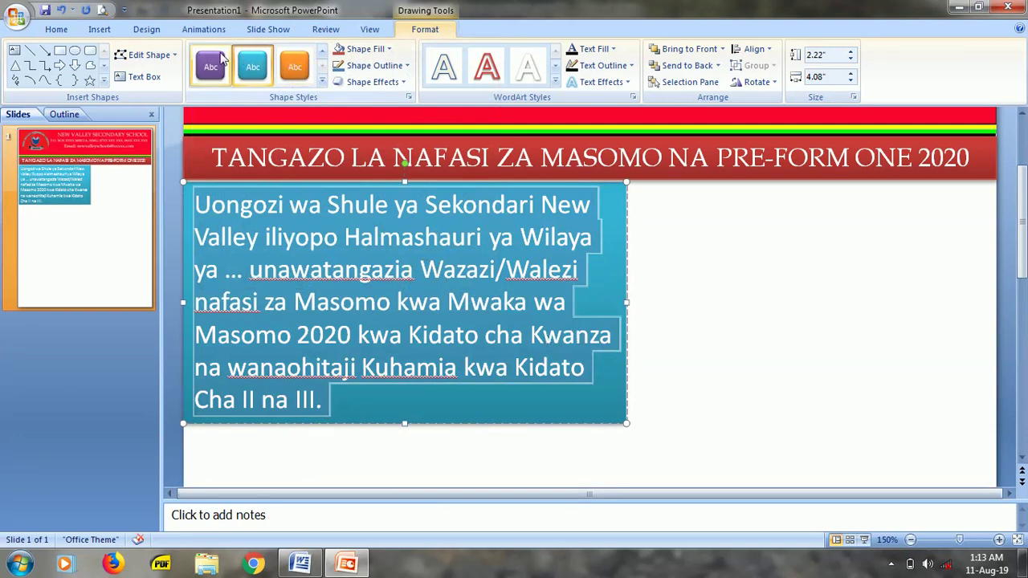
click(56, 29)
- Make the paragraph text bold, justified Times New Roman
click(234, 58)
text(Times New Roma)
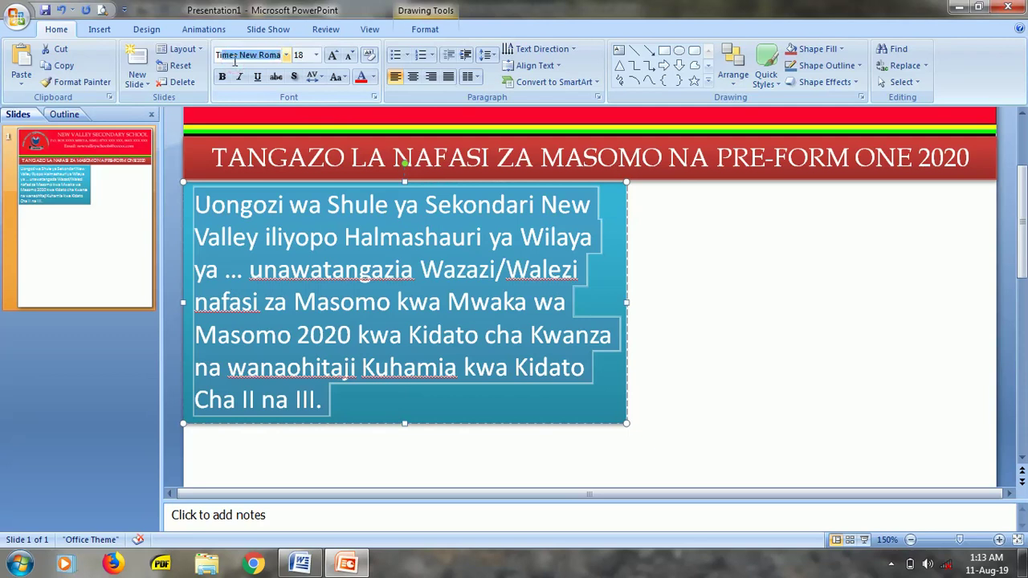
key(Return)
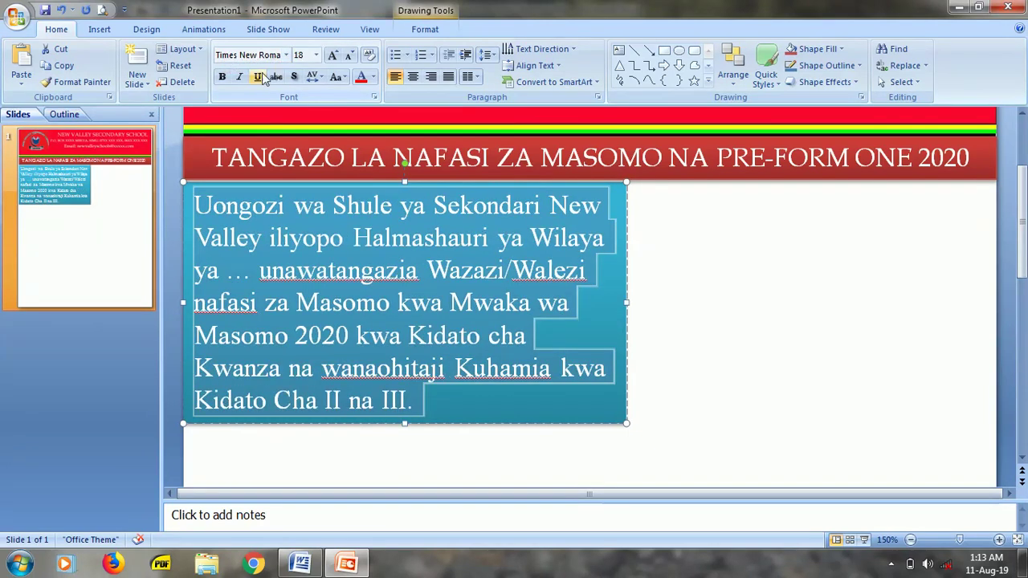
click(222, 76)
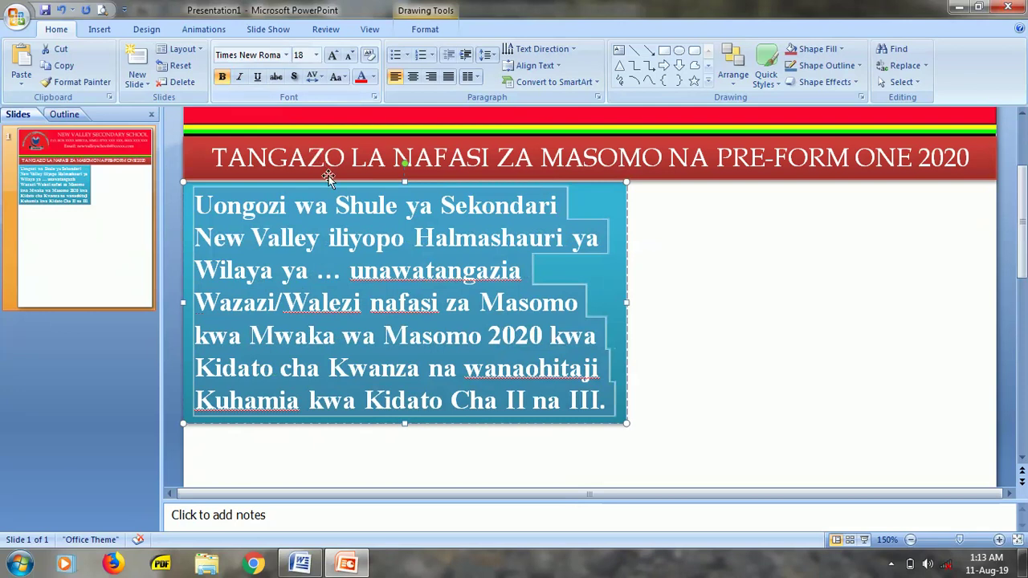
click(449, 77)
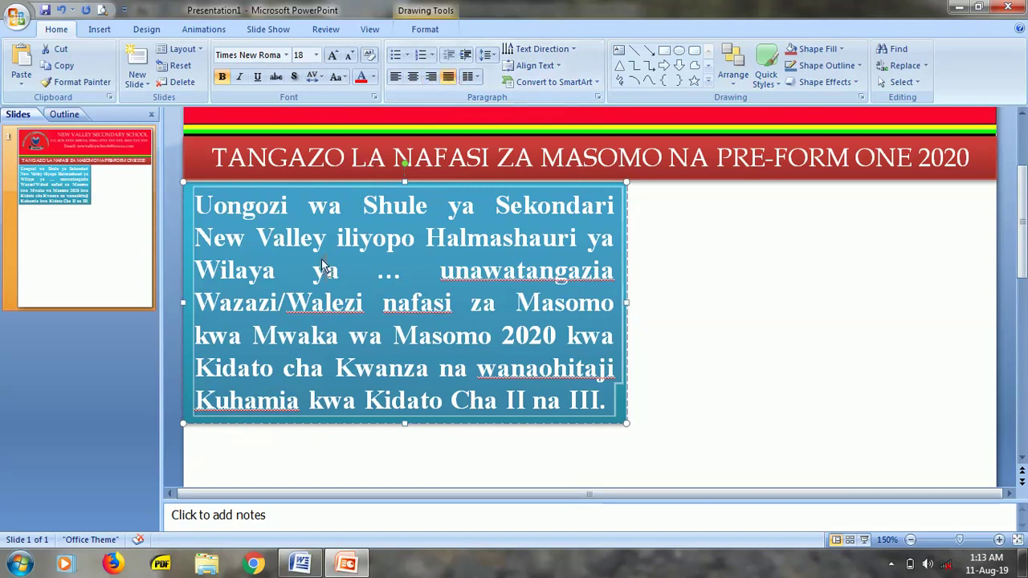
- Replace the ellipsis with 'xxx' and add 'wa Wanafunzi' after Wazazi/Walezi
double_click(387, 270)
text(xxx)
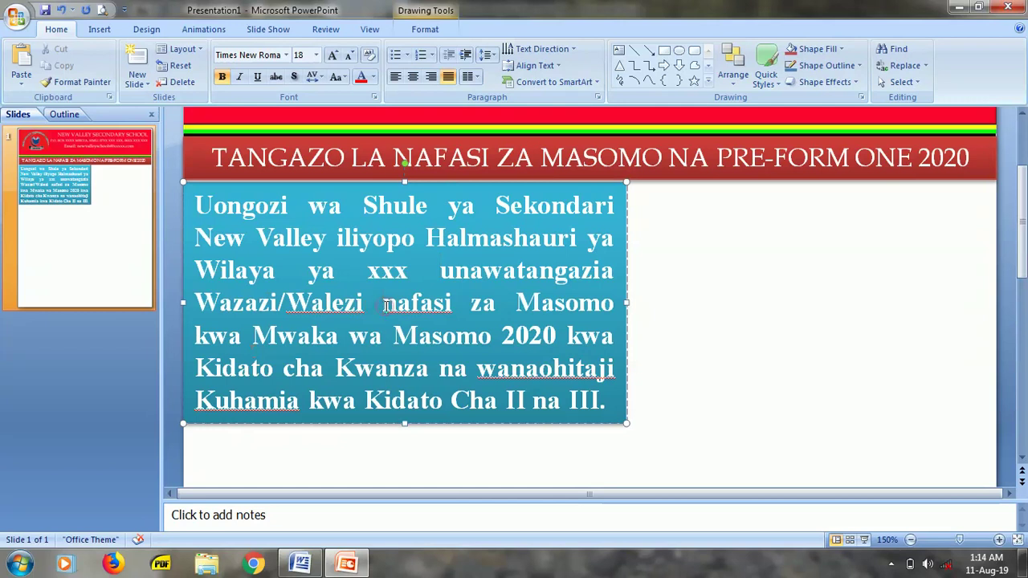
text( wa Wanafunzi)
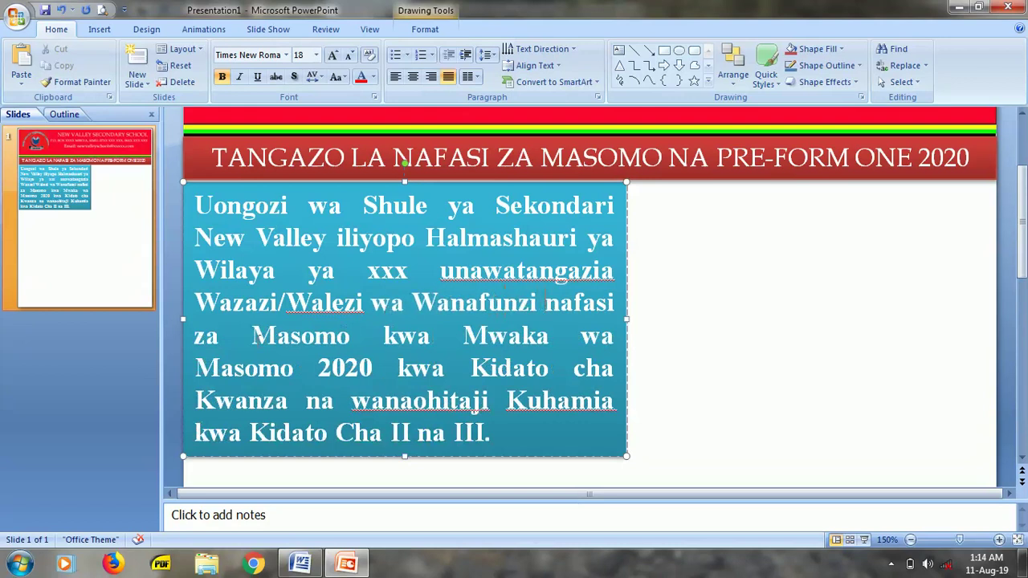
scroll(670, 355, up, 3)
click(669, 356)
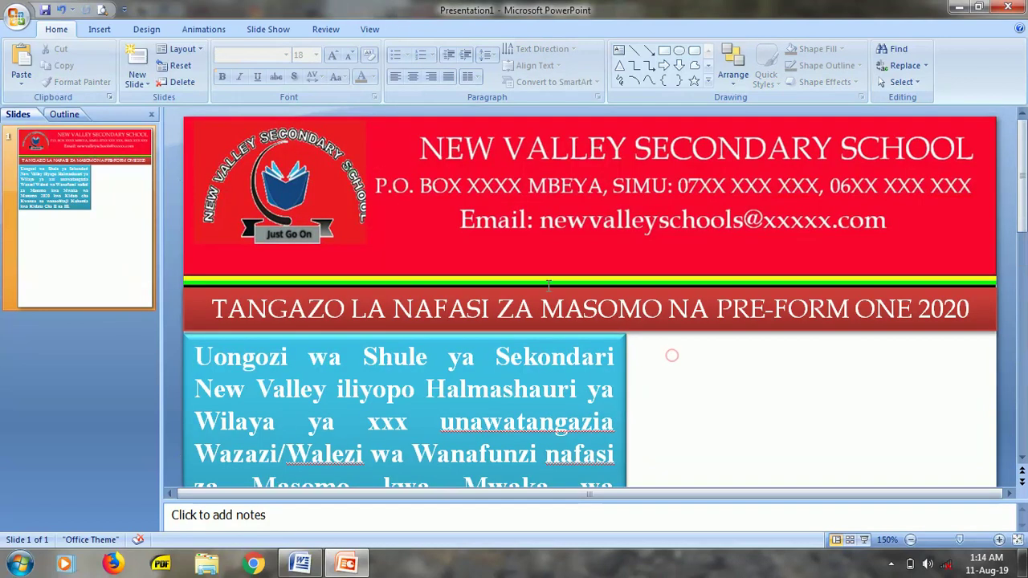
- Insert the MAABARA lab photo, shrink it and place it right of the announcement paragraph
click(99, 33)
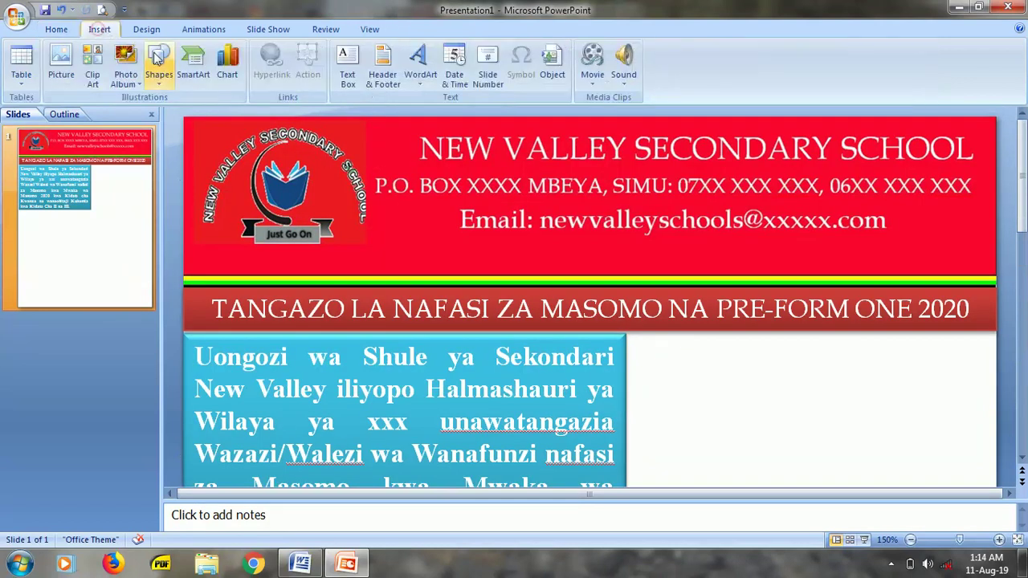
click(63, 72)
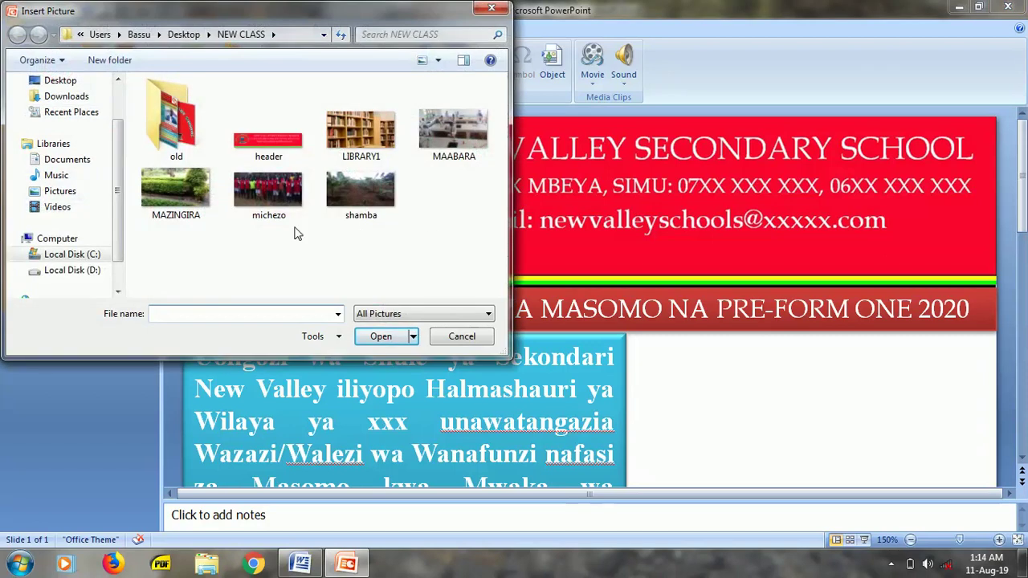
click(452, 127)
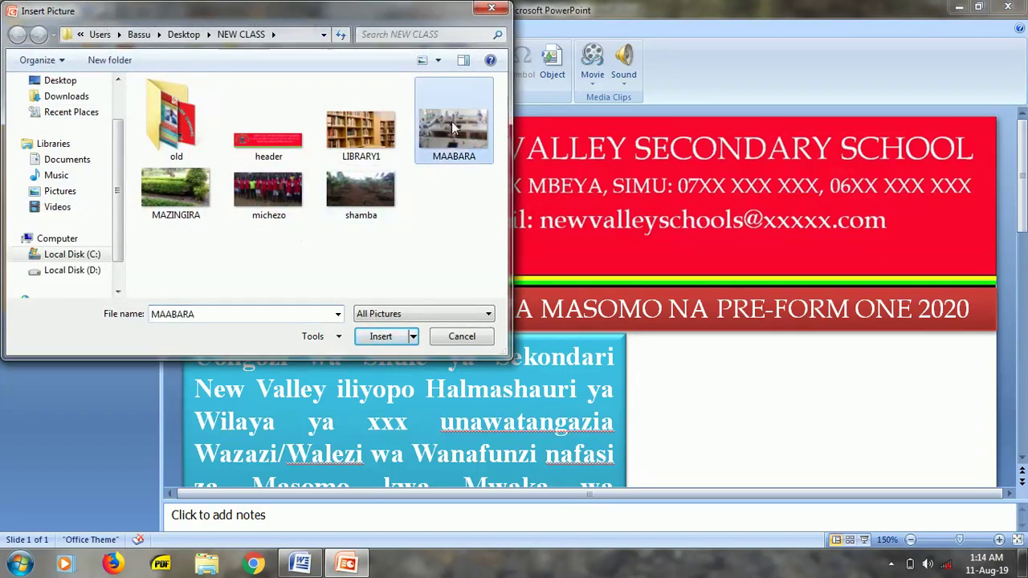
click(376, 336)
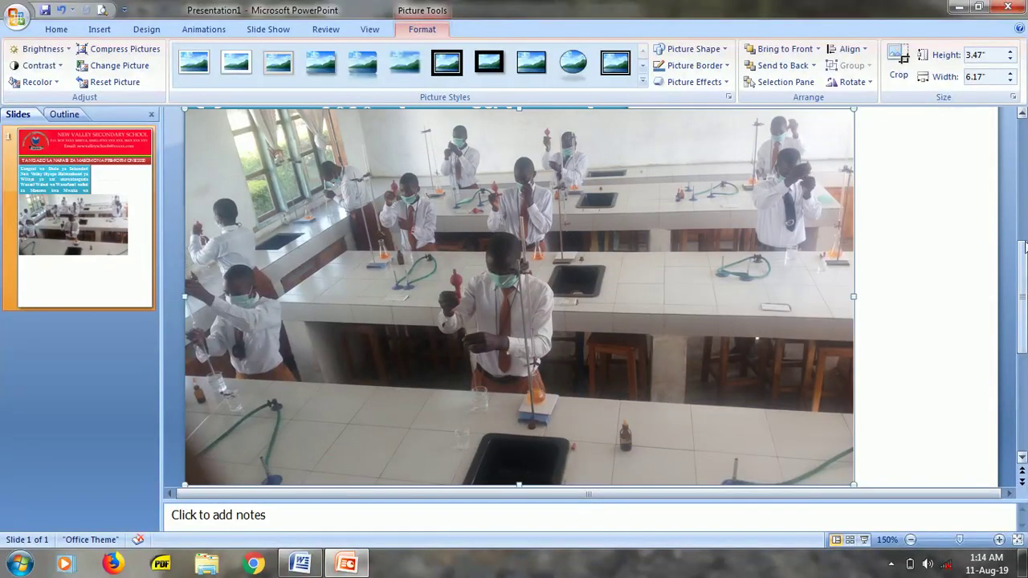
drag(1022, 261, 1022, 377)
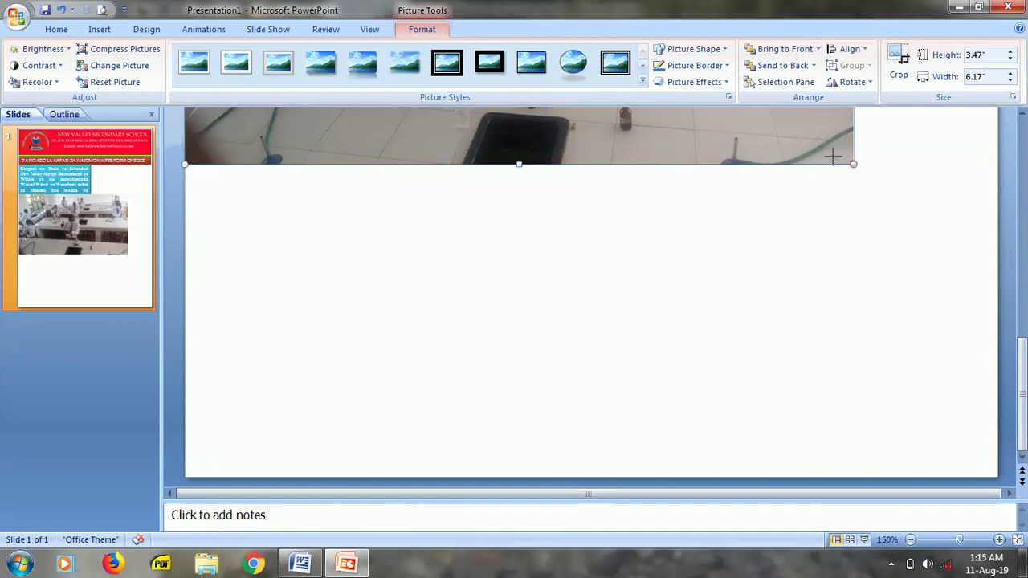
drag(851, 164, 523, 27)
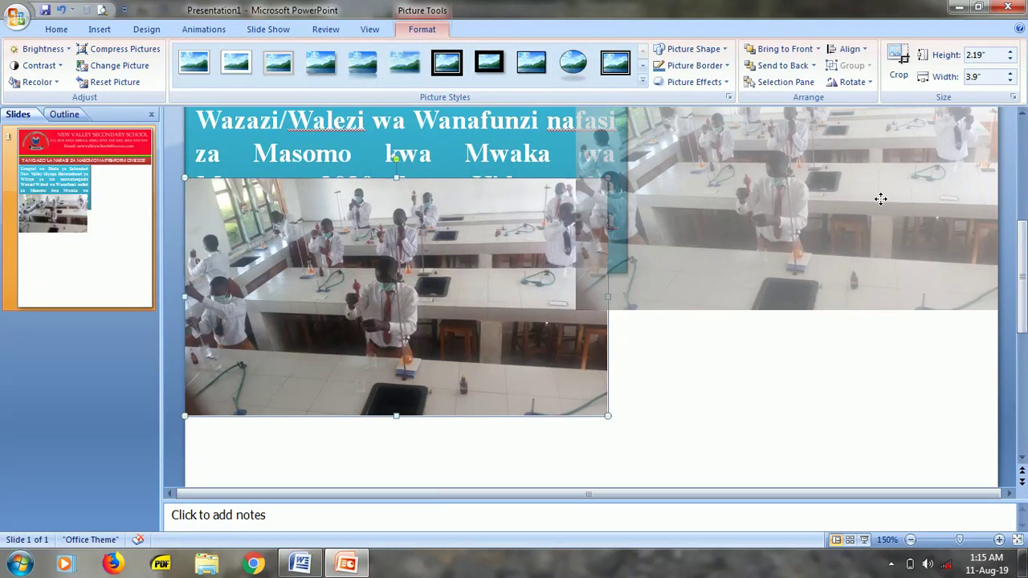
drag(704, 261, 843, 204)
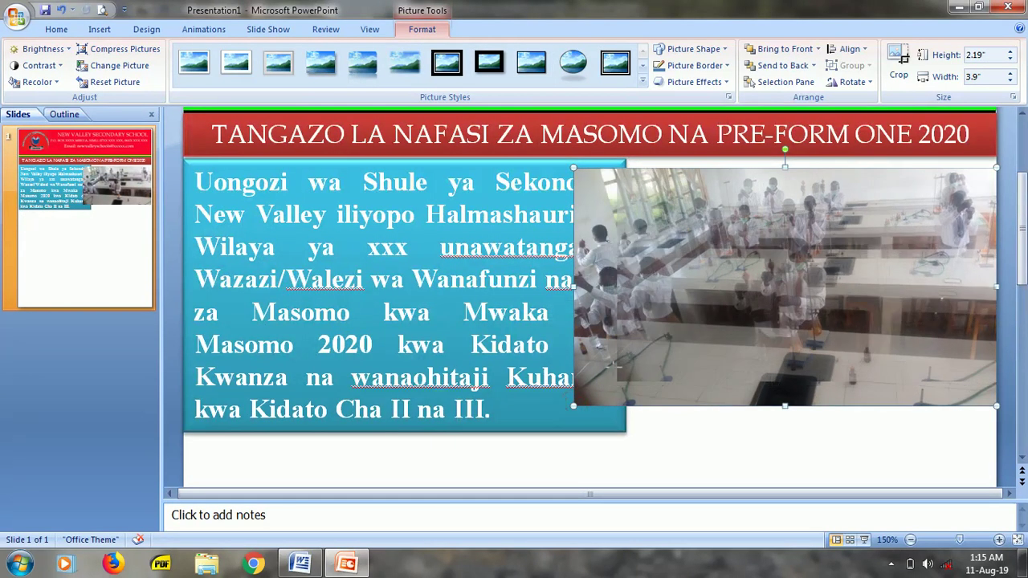
drag(573, 403, 617, 382)
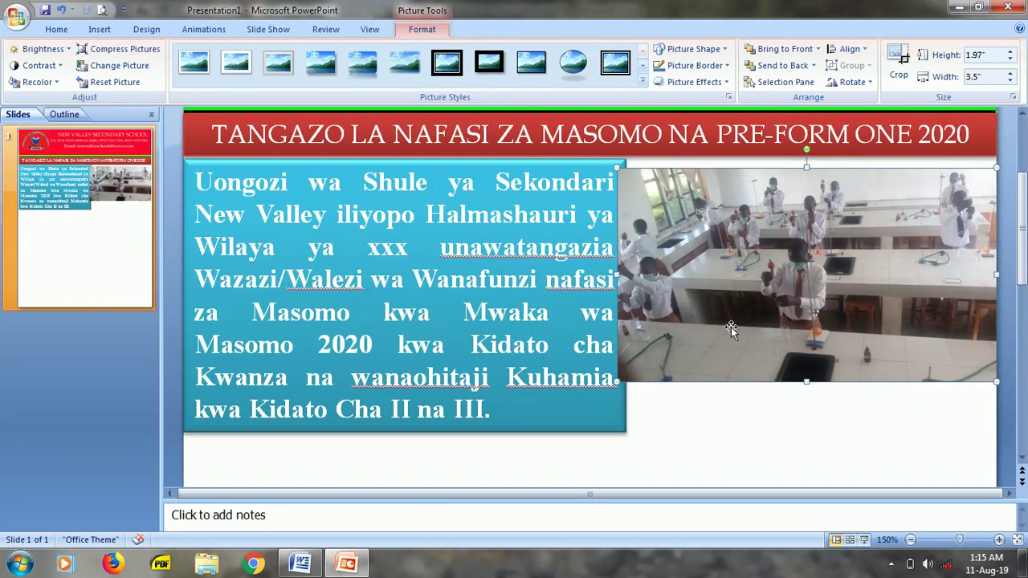
click(688, 401)
- Draw a caption text box just below the lab photo
click(99, 29)
click(347, 64)
drag(634, 370, 986, 386)
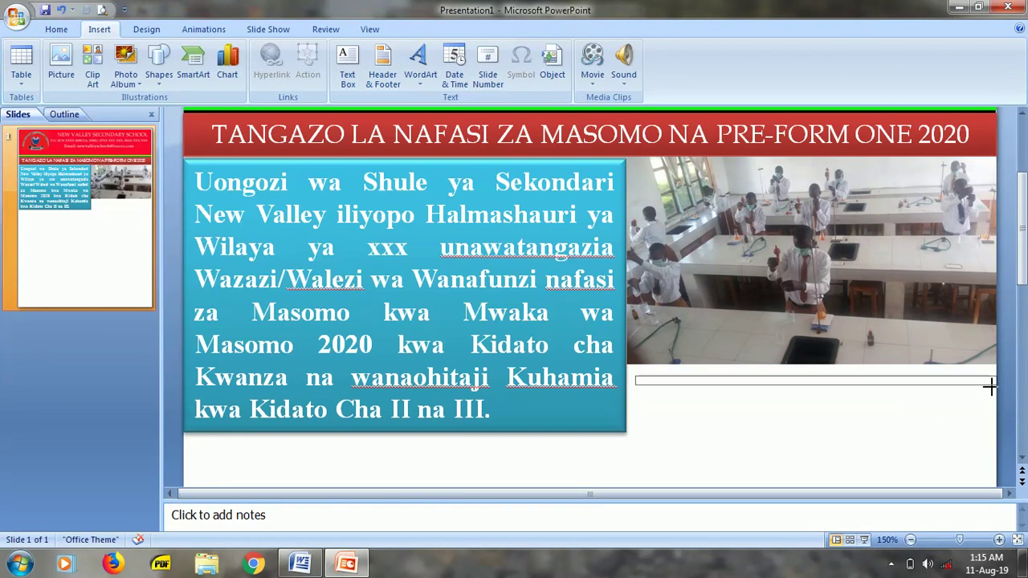
- Type the caption 'Wanafunzi wakisoma kwa Vitendo Maabara ya Kemia' and select the whole caption box
drag(991, 386, 992, 386)
text(Wa)
text(nafunzi wakisoma kwa Vitendo )
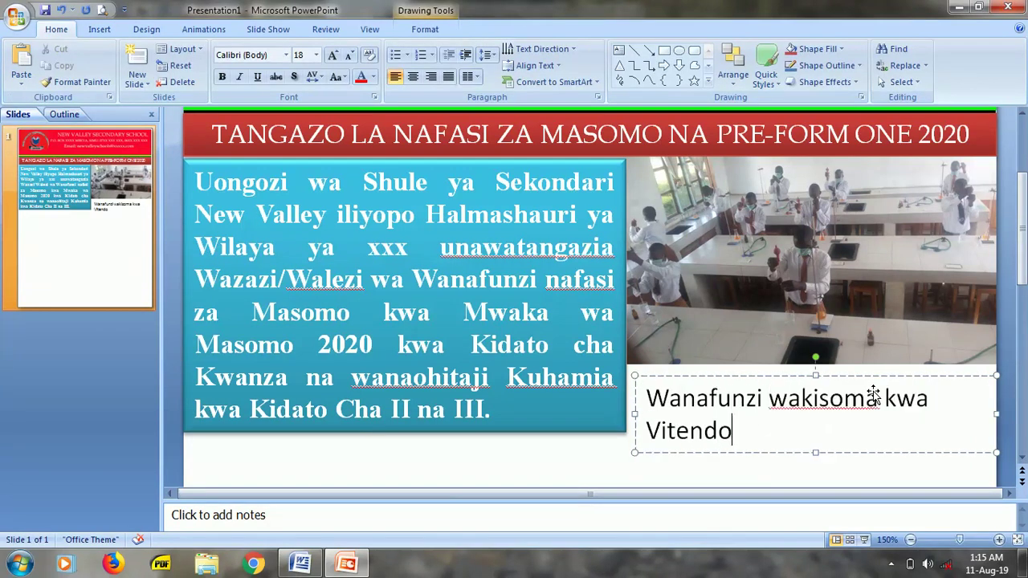
text(Maaba)
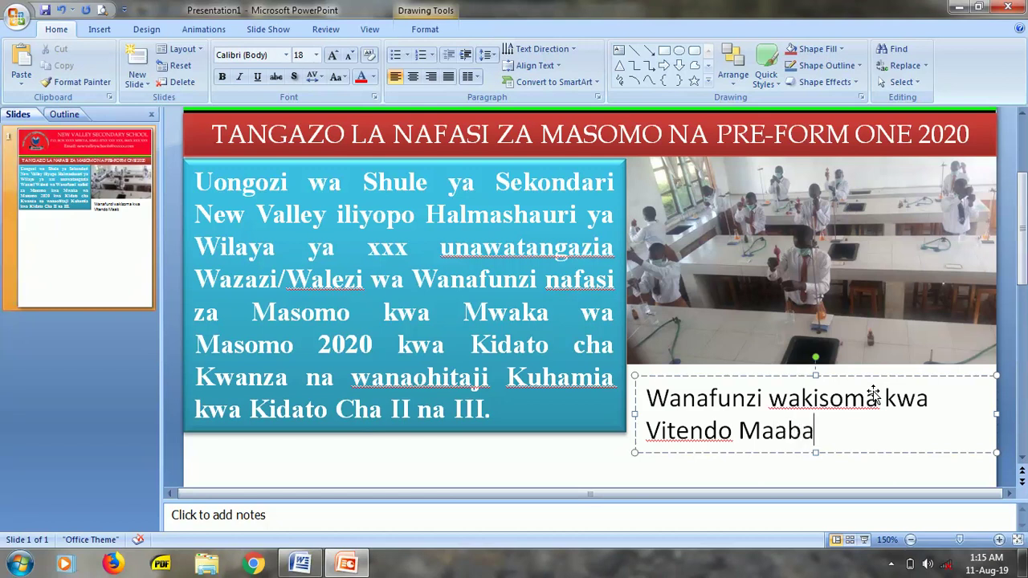
text(ra ya)
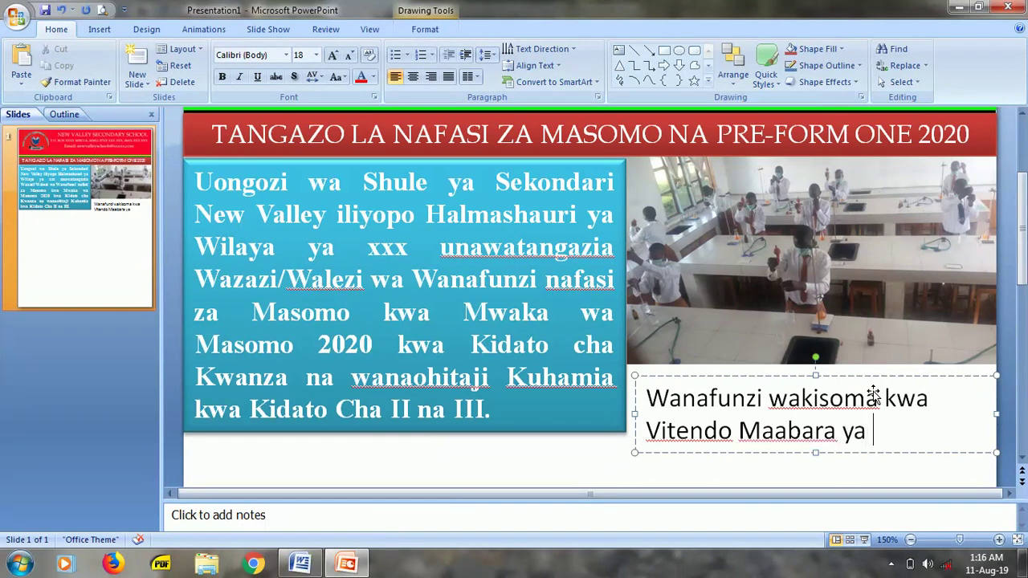
text( Kemia)
key(shift+Home)
key(shift+Up)
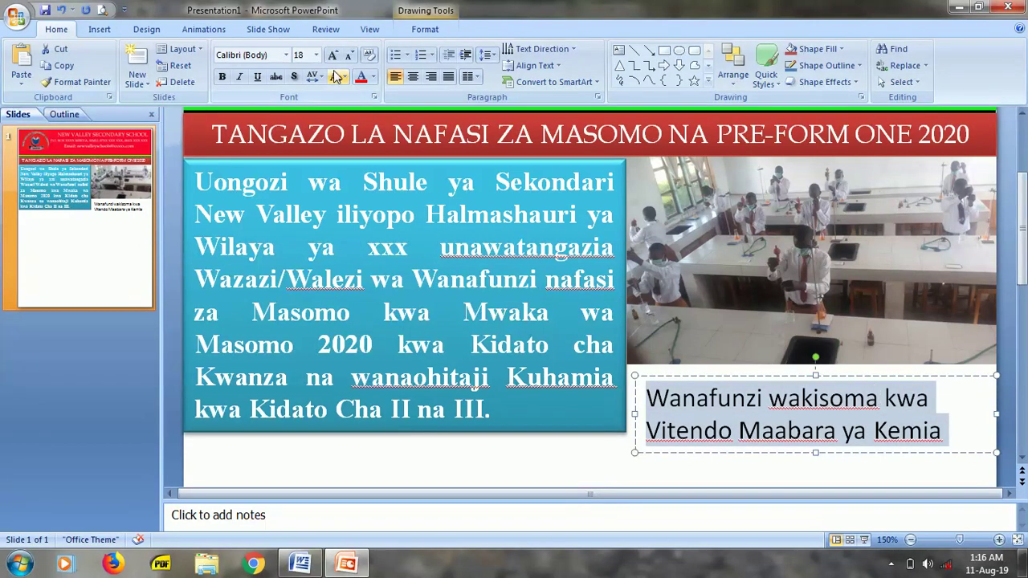
click(815, 428)
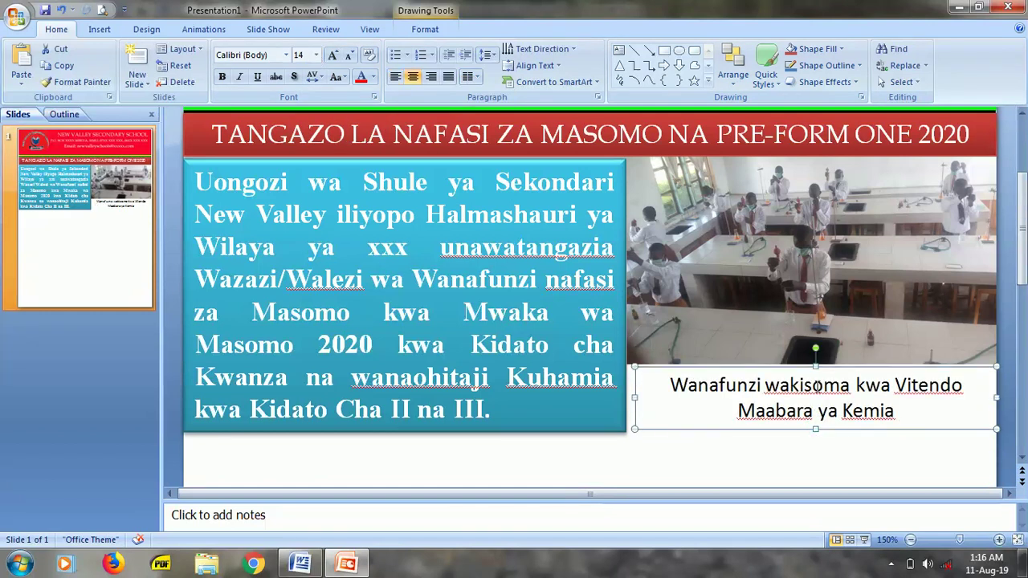
drag(897, 413, 668, 384)
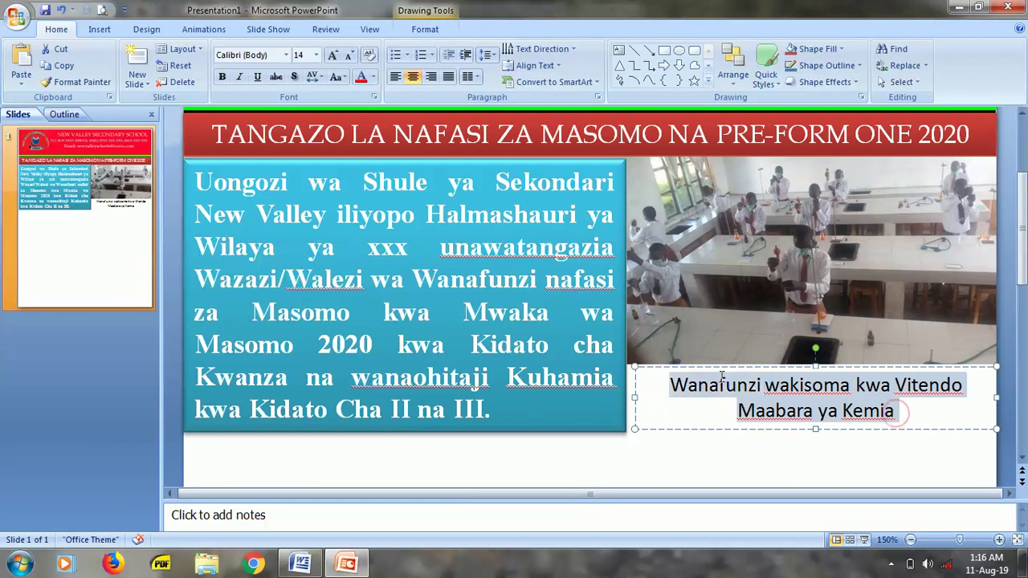
click(691, 386)
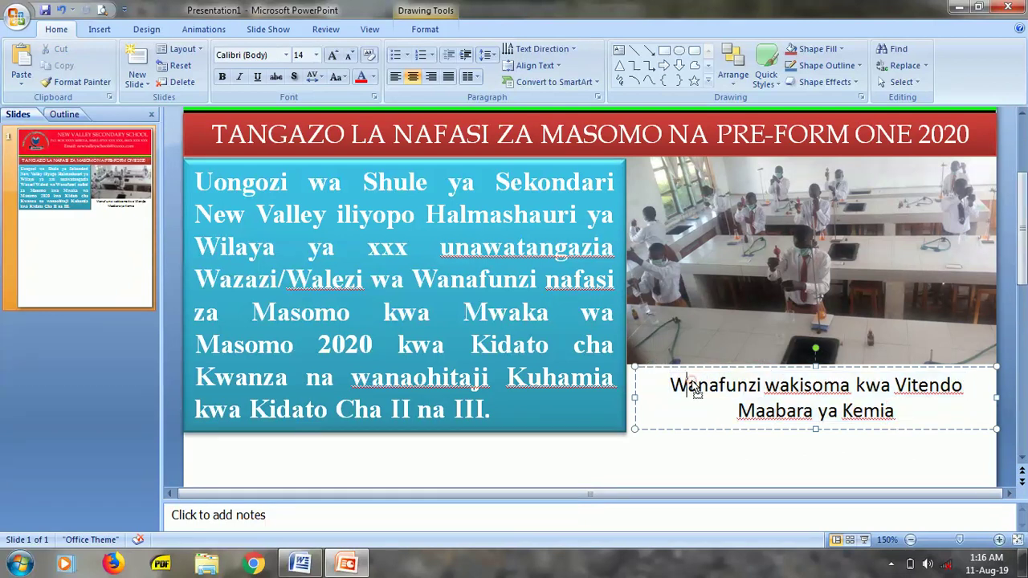
click(645, 385)
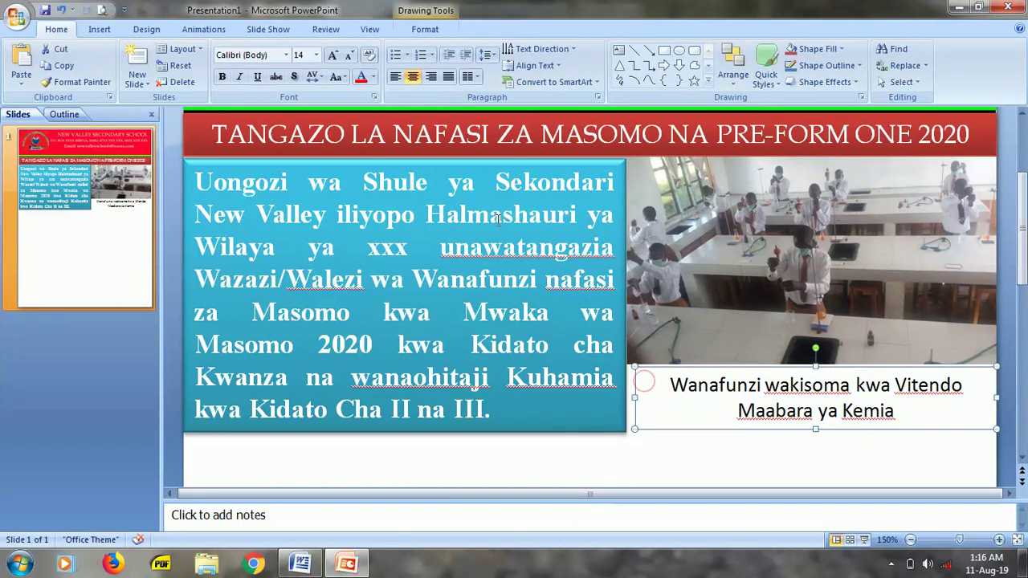
- Apply the grey Subtle Effect - Dark 1 shape style to the caption box
click(424, 30)
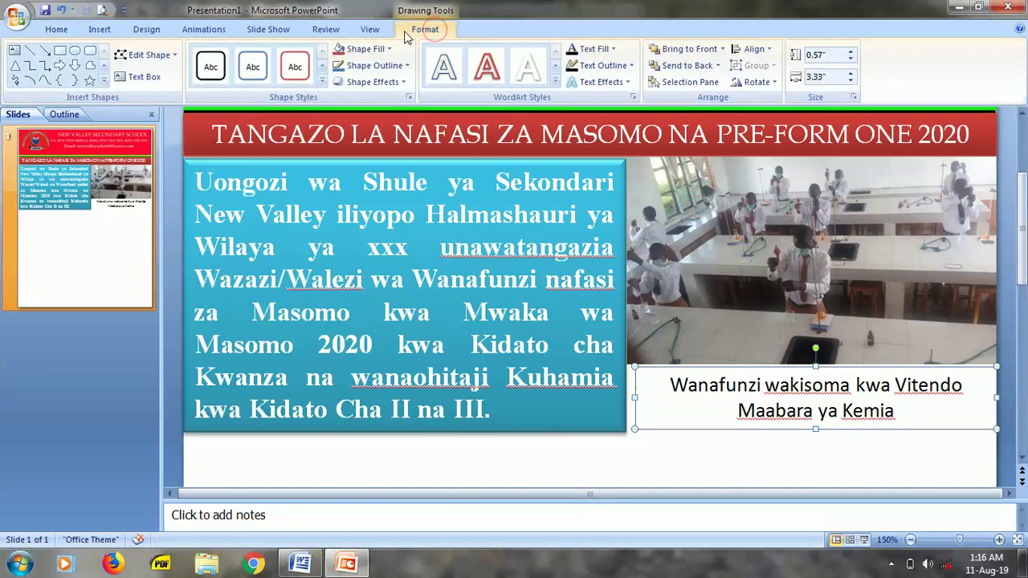
click(321, 78)
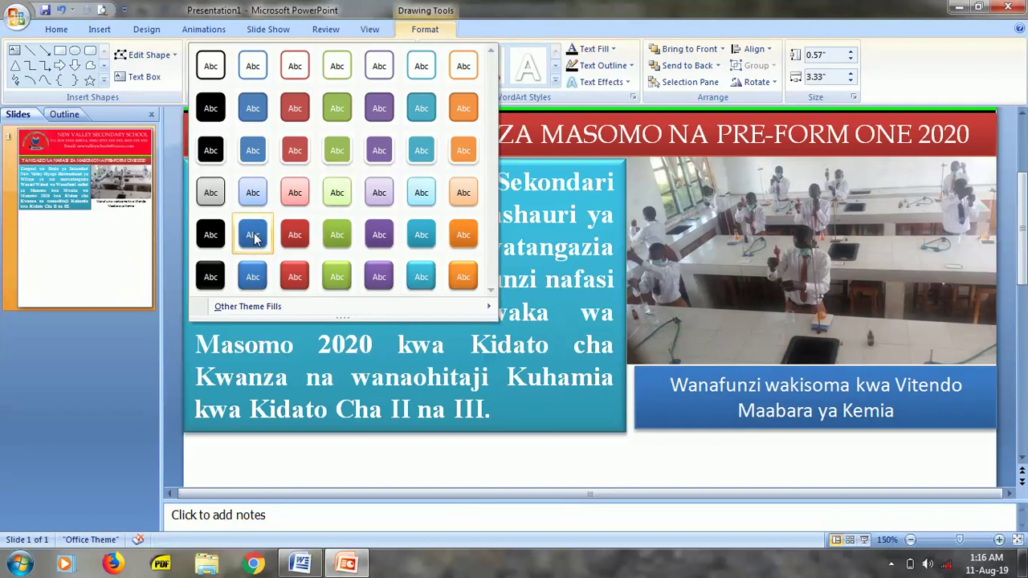
click(209, 195)
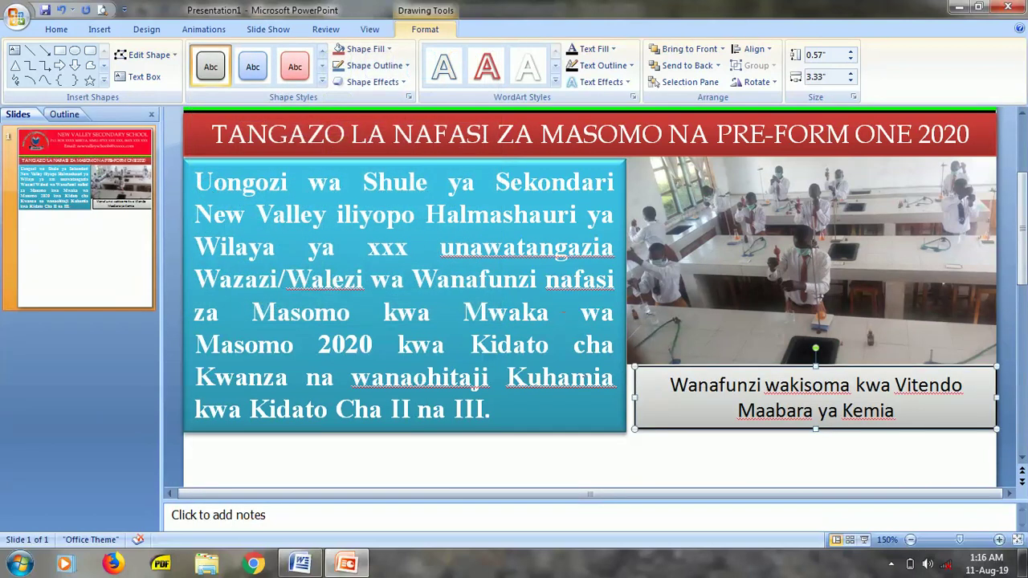
- Widen the caption box to match the photo's 3.42-inch width and nudge it up
click(633, 399)
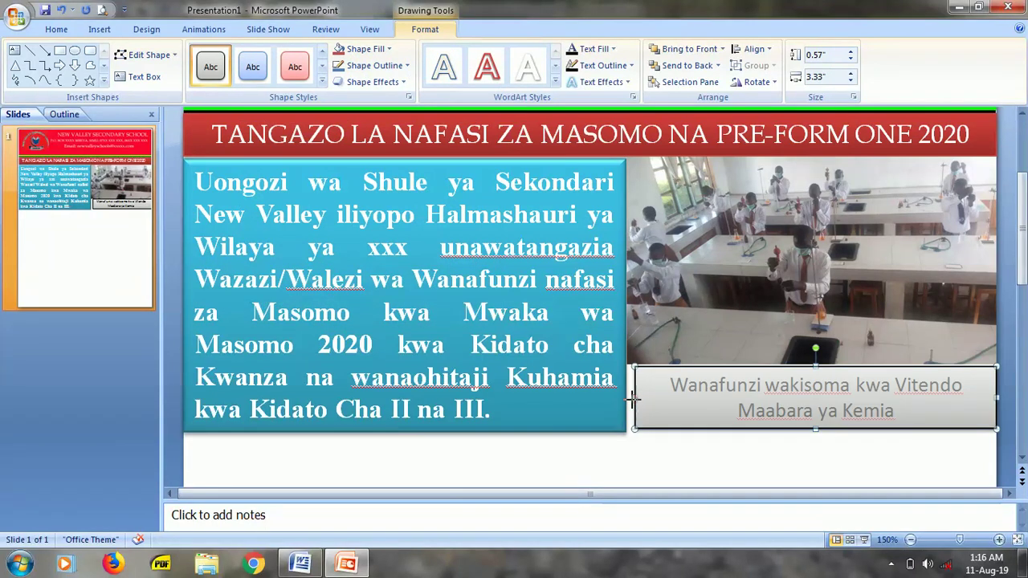
drag(633, 399, 626, 399)
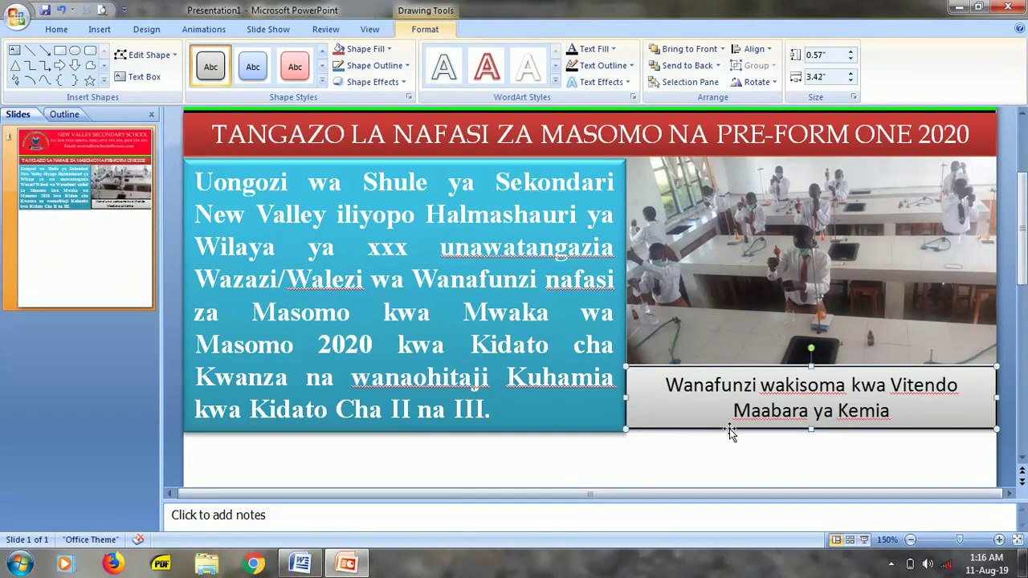
key(ctrl+Up)
key(ctrl+Up)
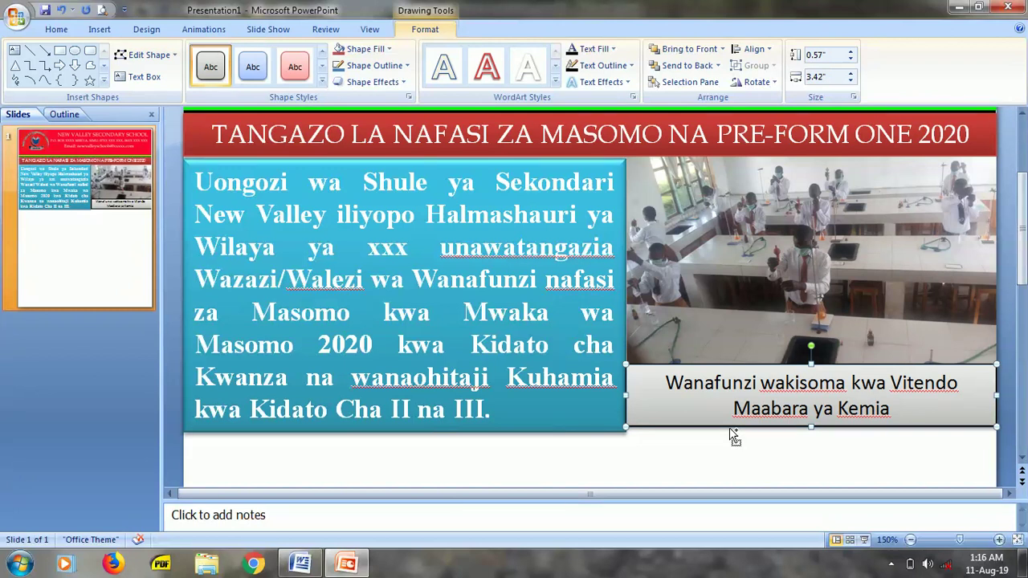
drag(813, 427, 812, 434)
drag(665, 383, 890, 409)
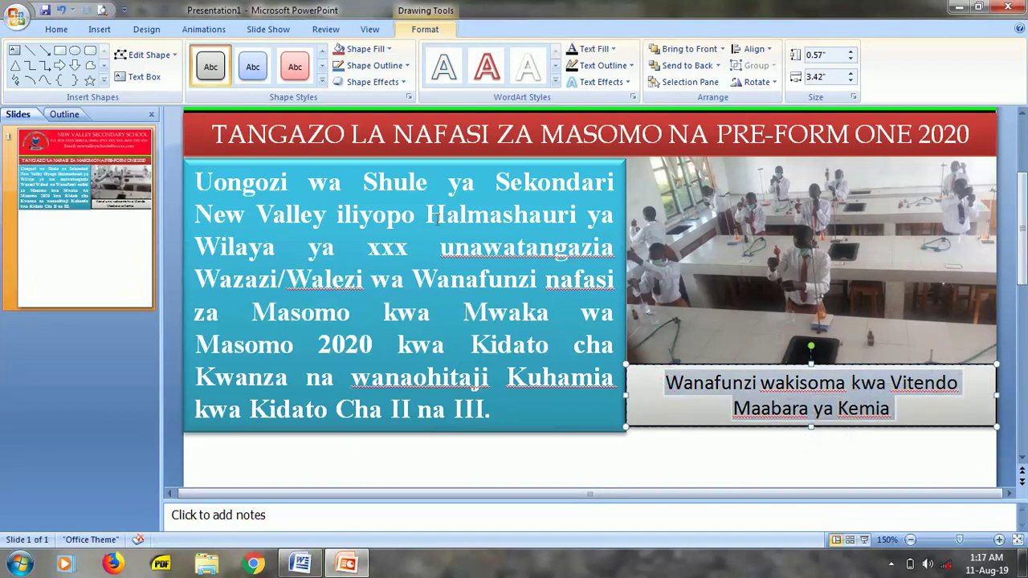
- Make the caption text Cambria 16 pt, bold and italic, coloured Light Blue
click(56, 29)
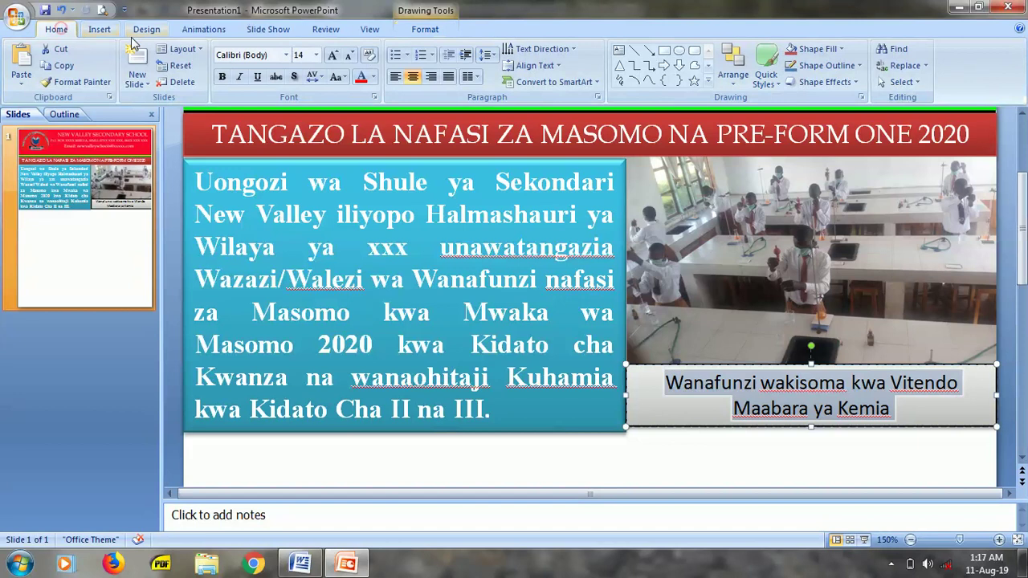
click(332, 55)
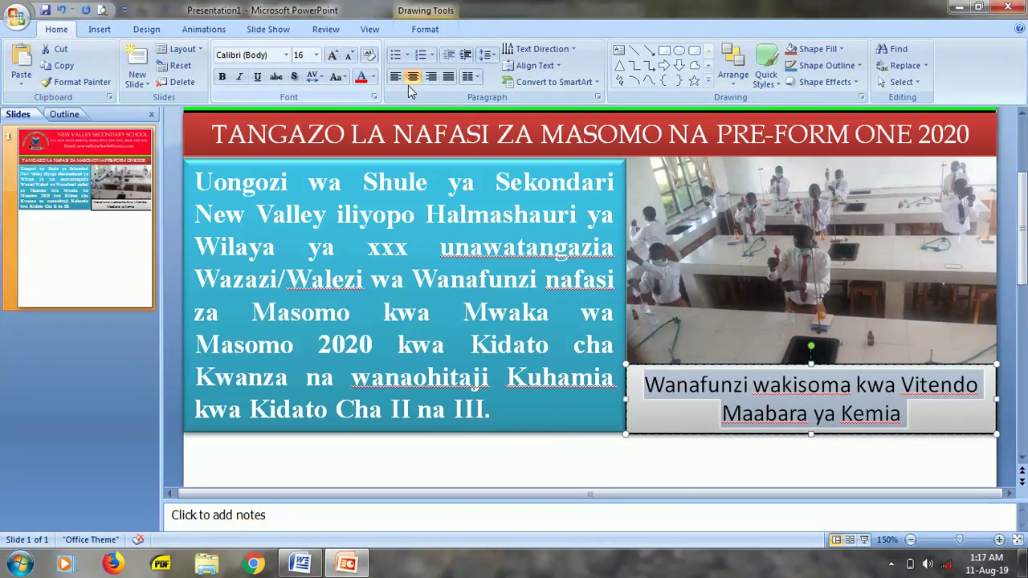
key(ctrl+b)
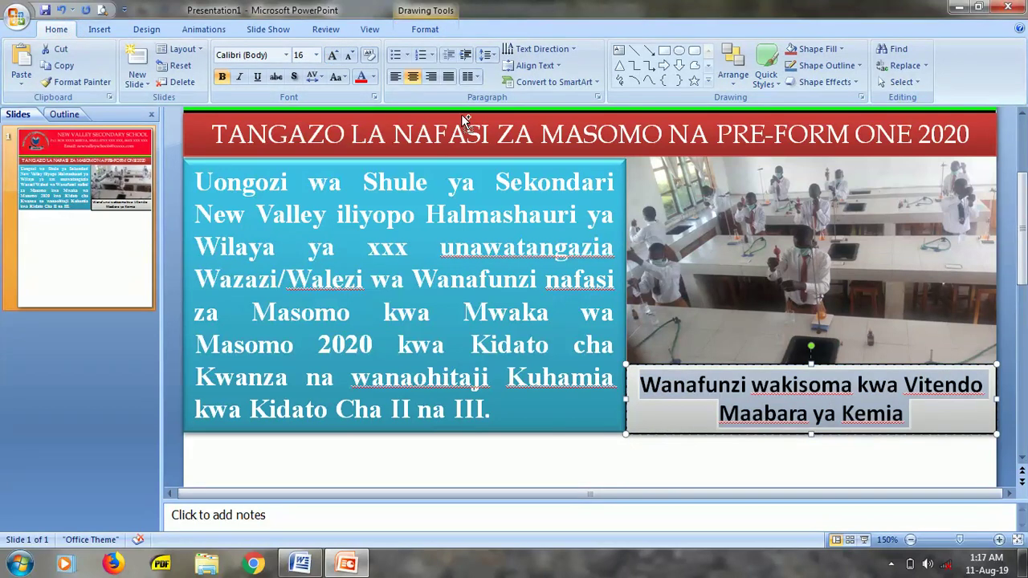
click(247, 54)
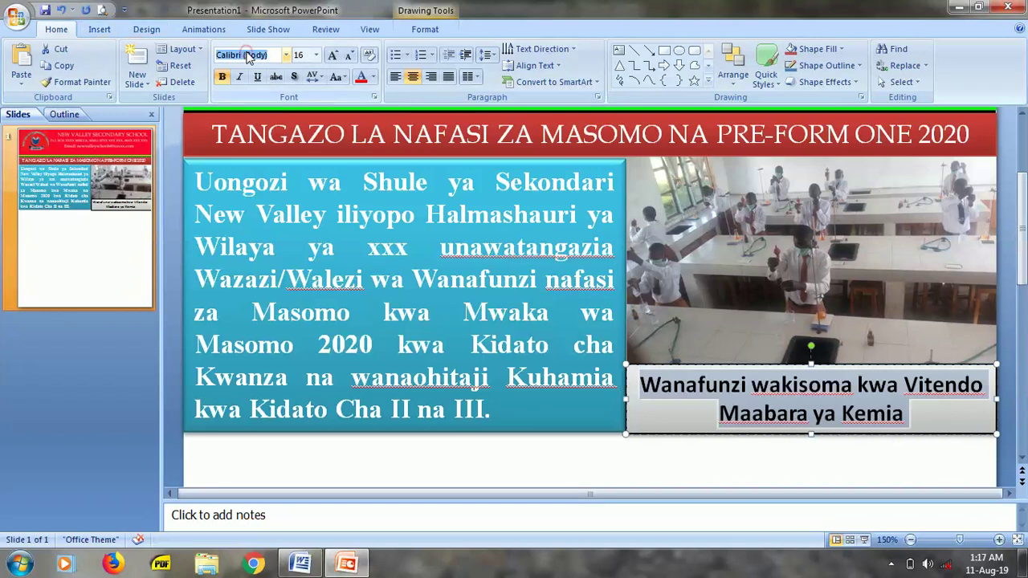
text(ca)
key(Return)
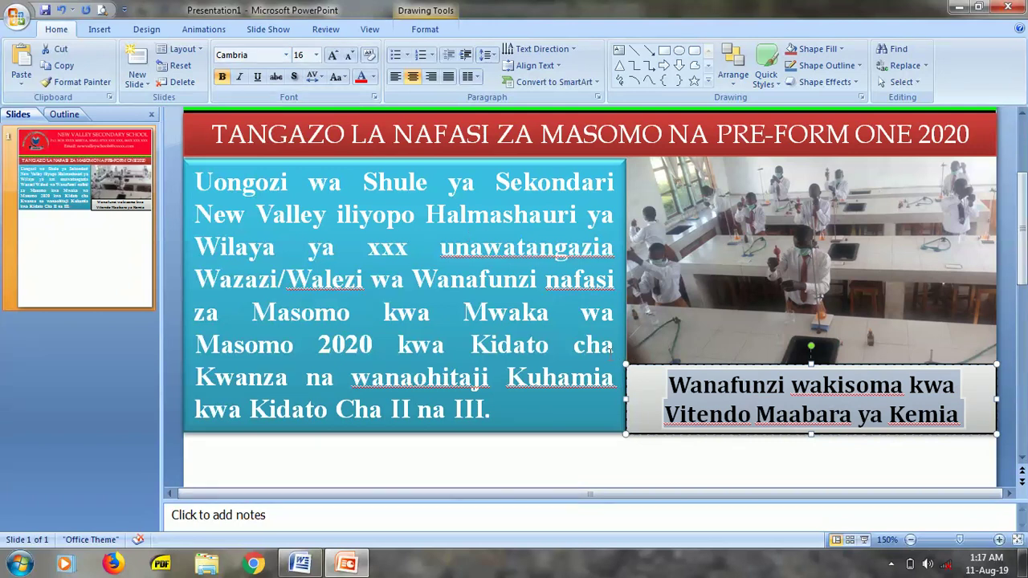
key(ctrl+i)
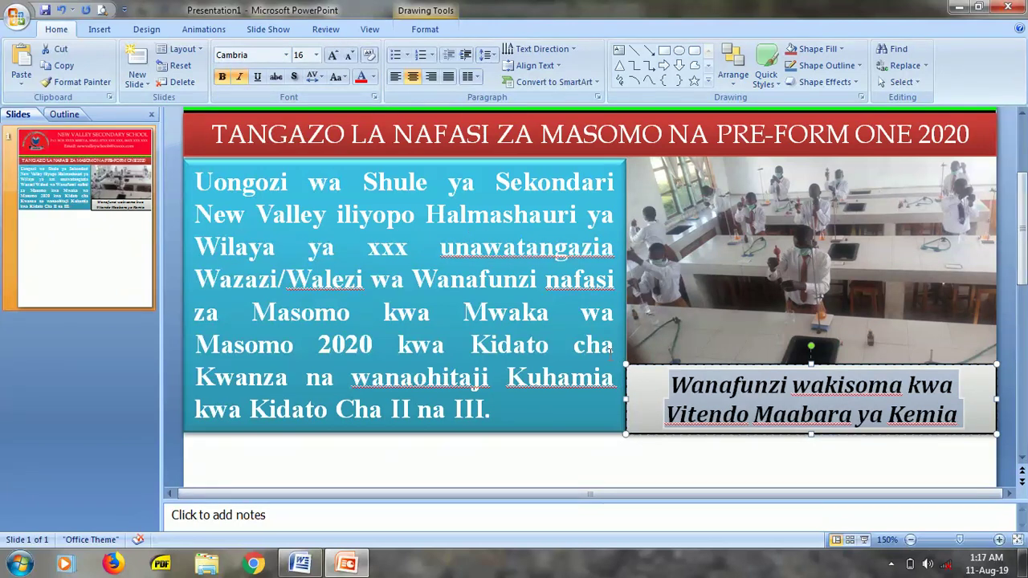
click(374, 76)
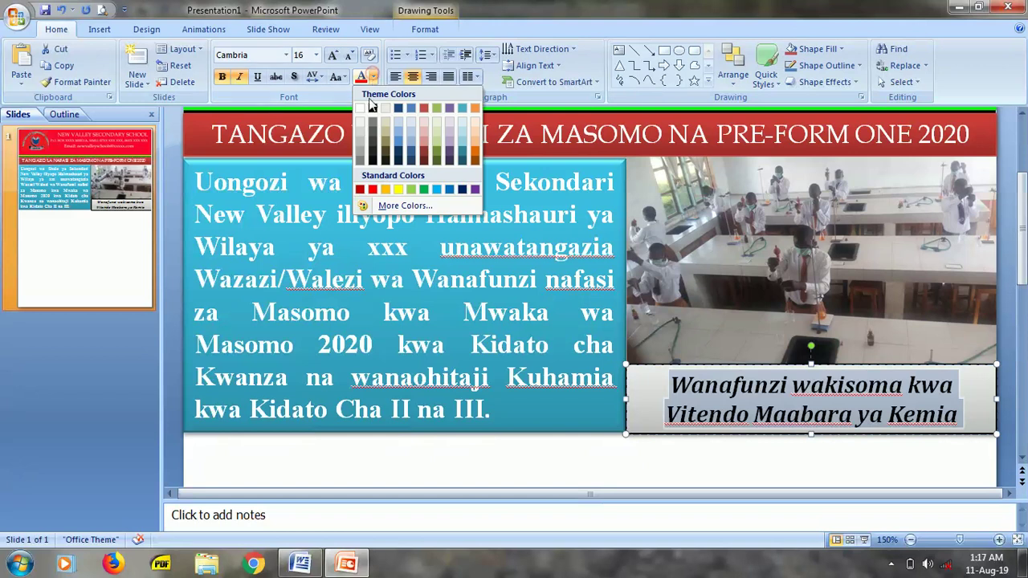
click(437, 190)
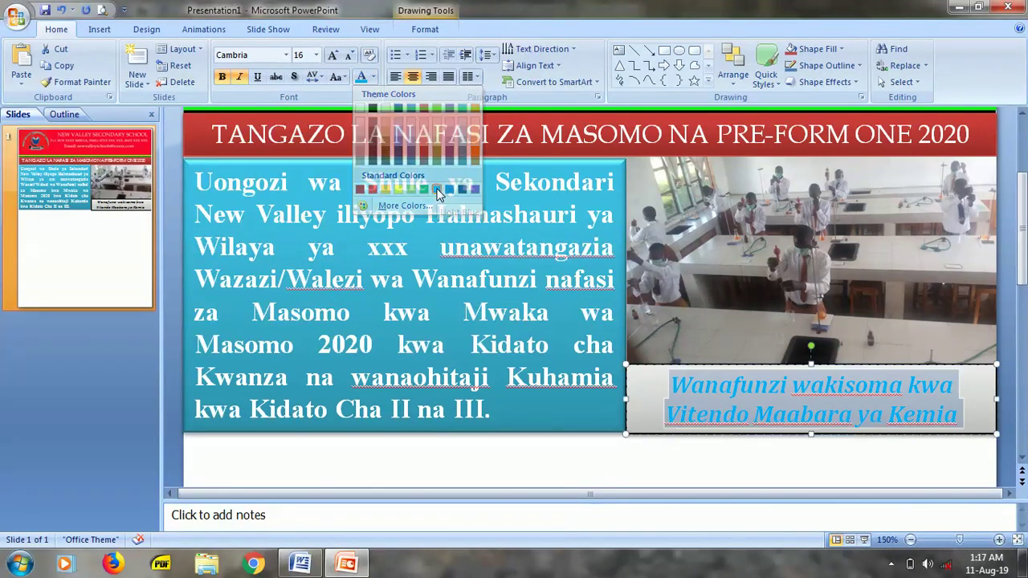
click(581, 464)
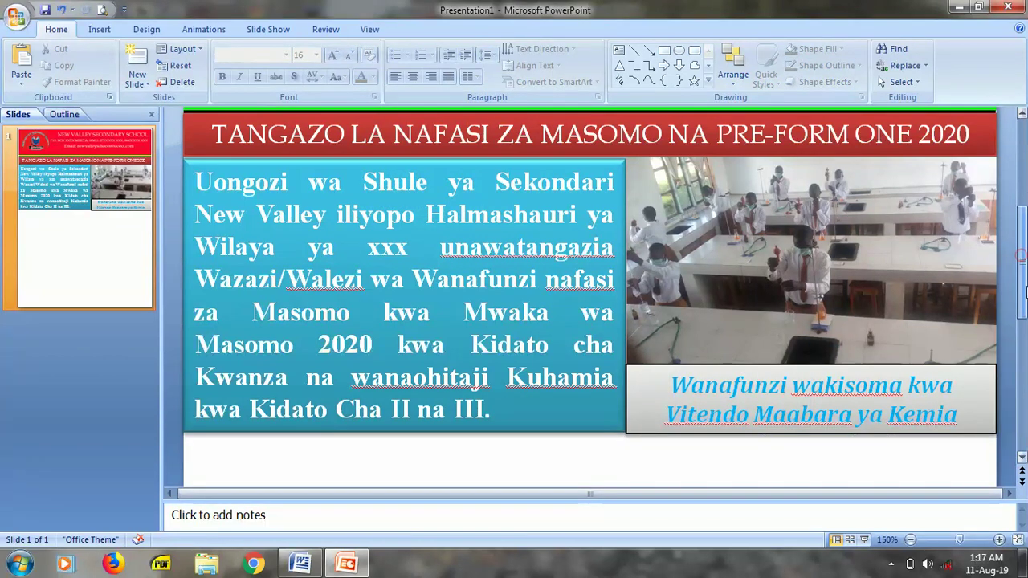
scroll(1021, 257, down, 2)
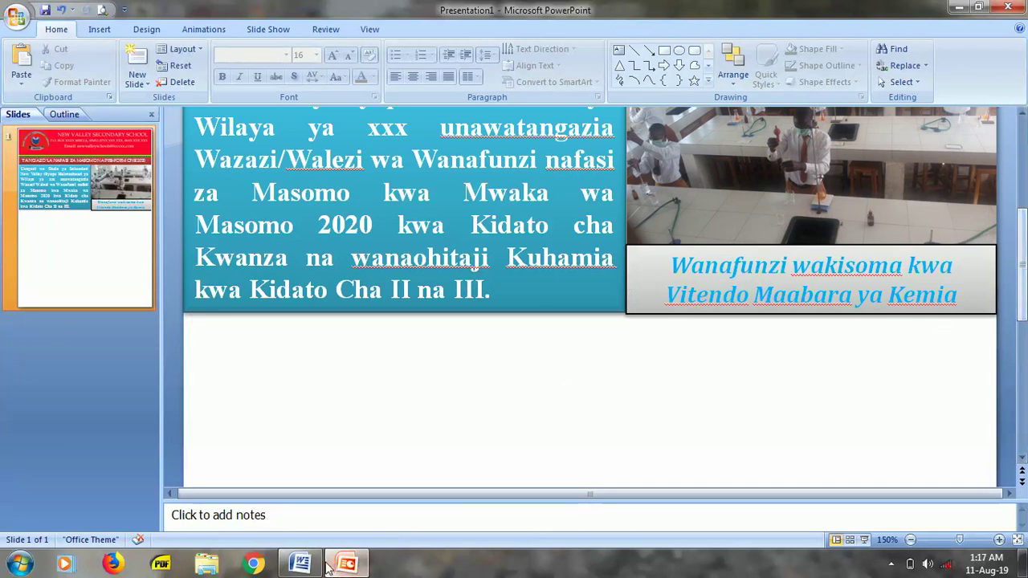
- Add a text box under the announcement holding the pasted heading 'MAFUNZO YA PRE-FORM ONE'
click(100, 29)
click(348, 65)
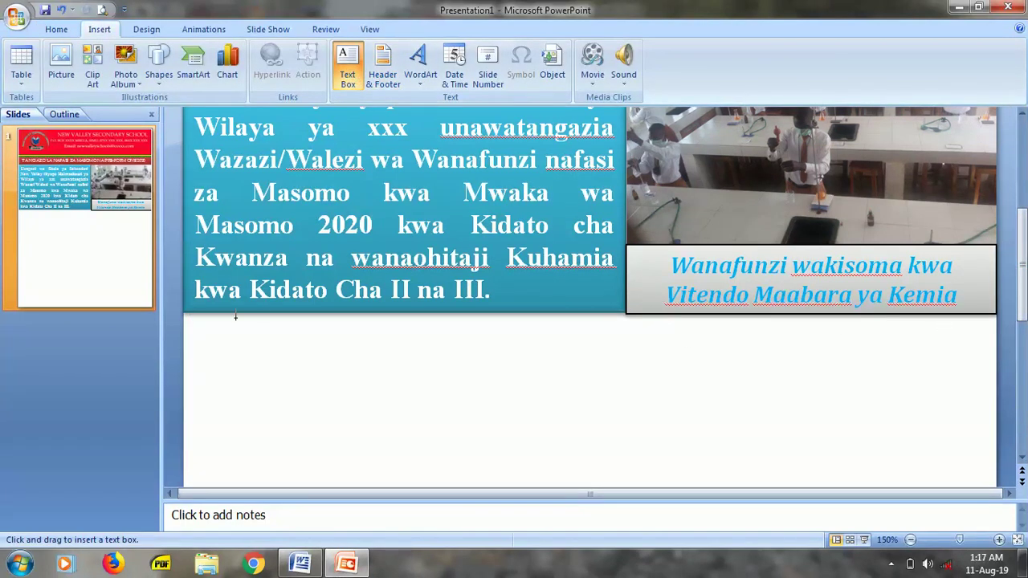
drag(193, 321, 541, 333)
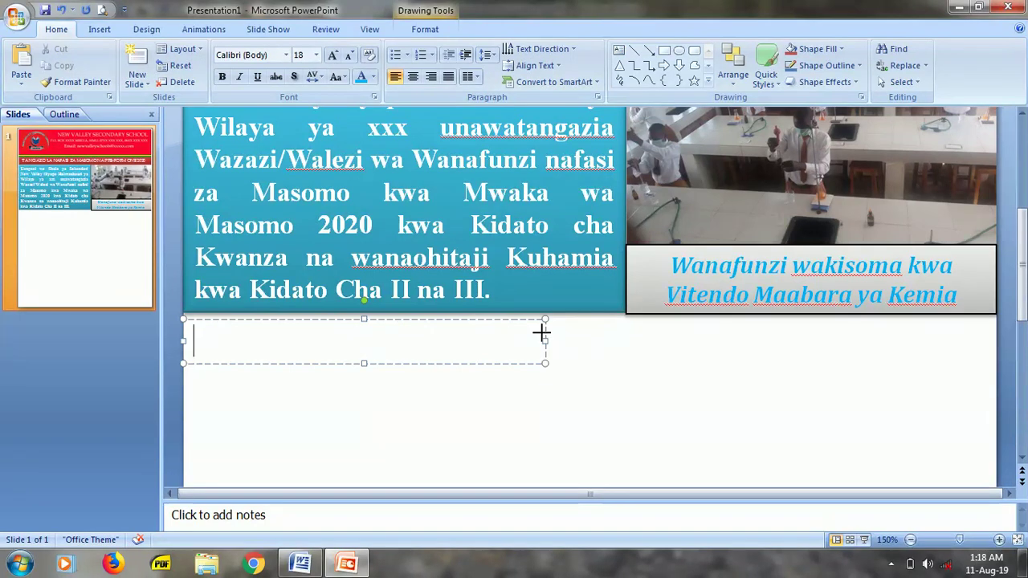
text(MAFUNZO YA PRE-FORM ONE)
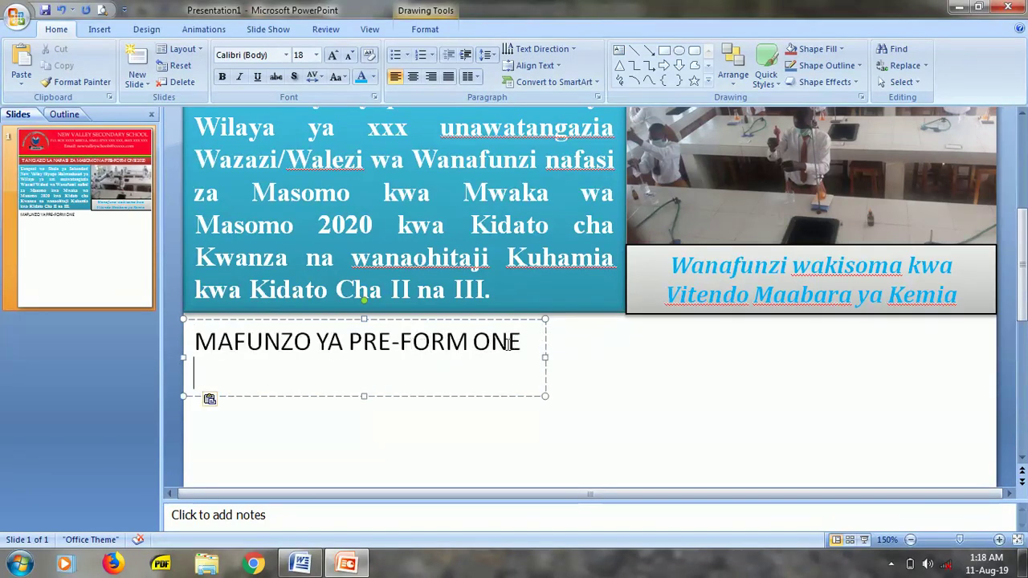
key(Escape)
click(299, 341)
key(Left)
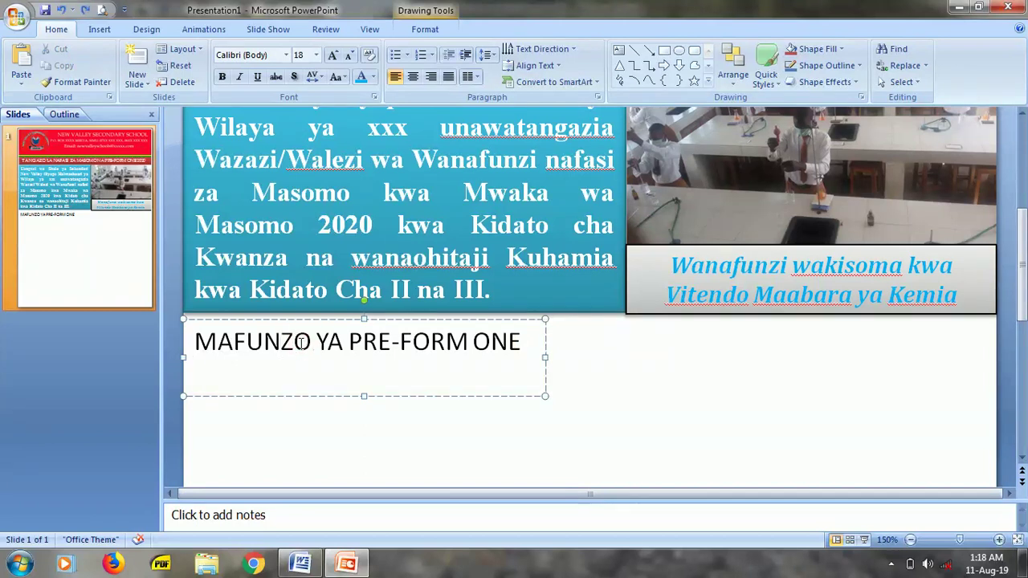
key(BackSpace)
key(ctrl+a)
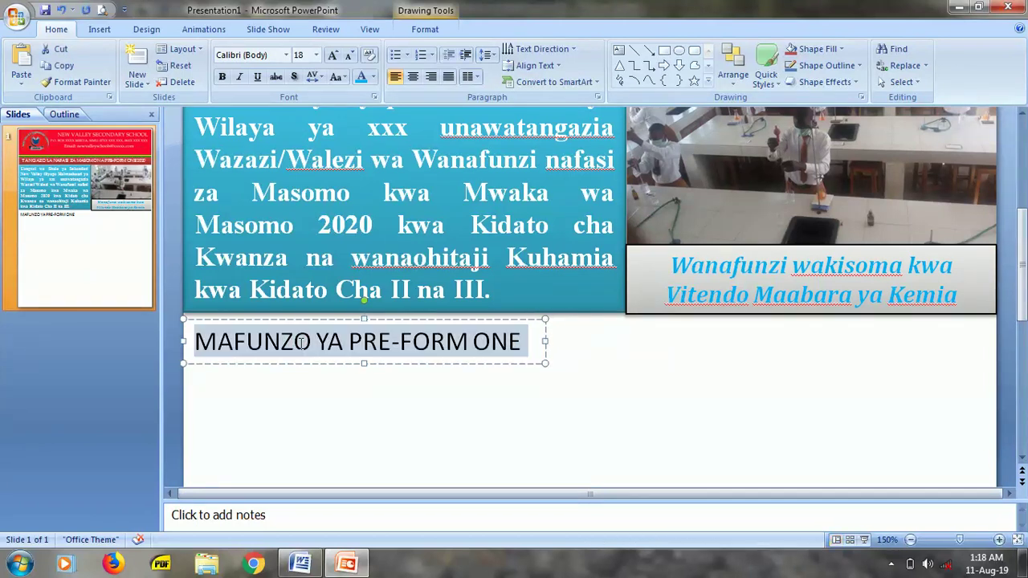
click(432, 29)
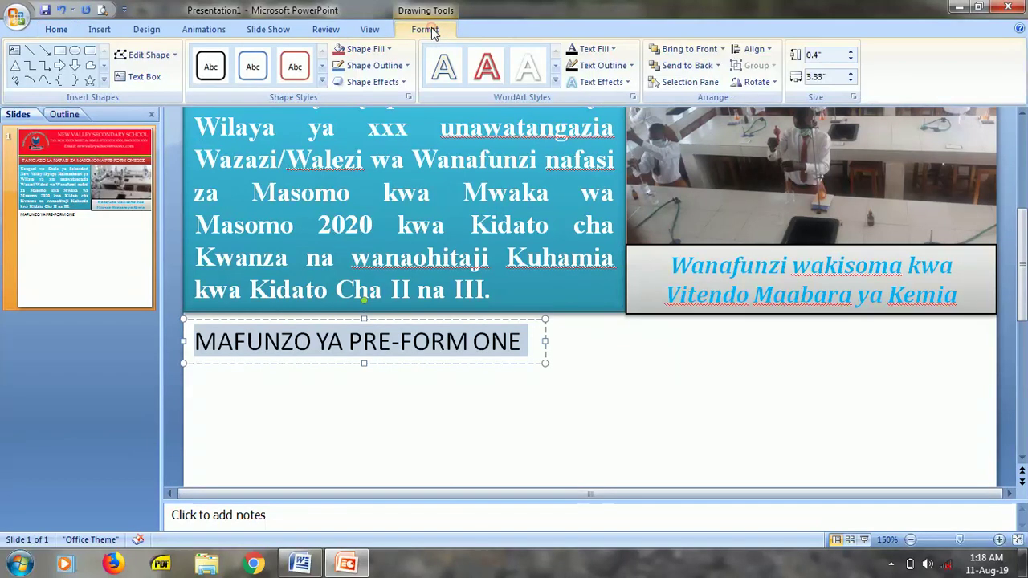
- Apply the red Moderate Effect - Accent 2 style and position the heading directly under the announcement
click(322, 82)
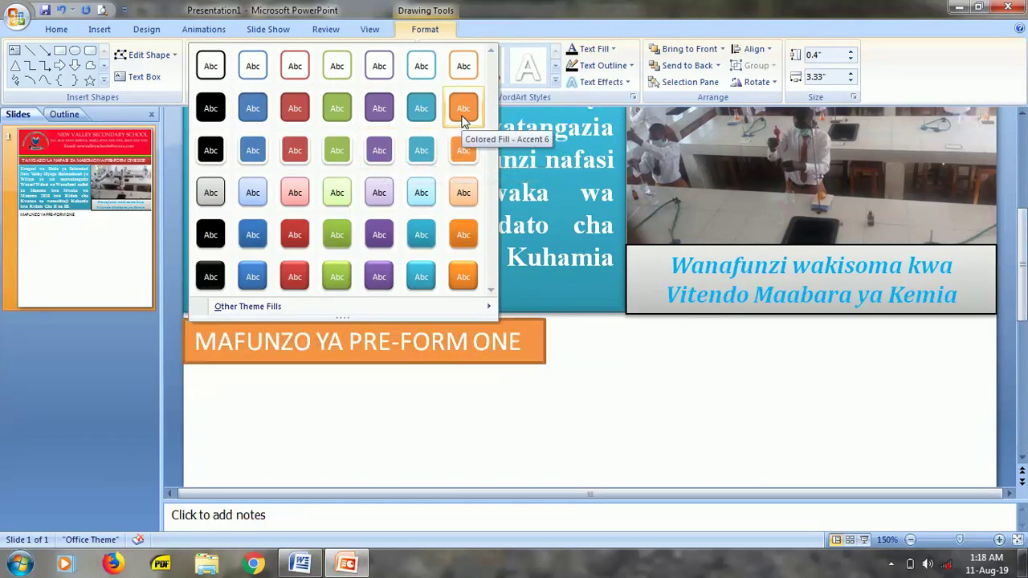
click(297, 234)
mouse_move(546, 341)
mouse_down()
mouse_move(620, 324)
mouse_move(549, 341)
mouse_up()
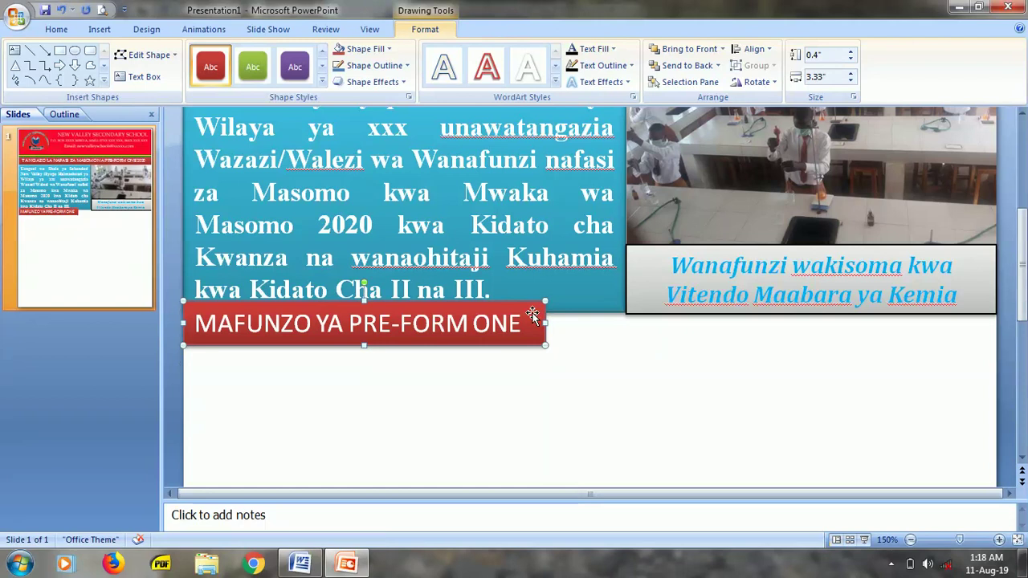
drag(533, 311, 532, 313)
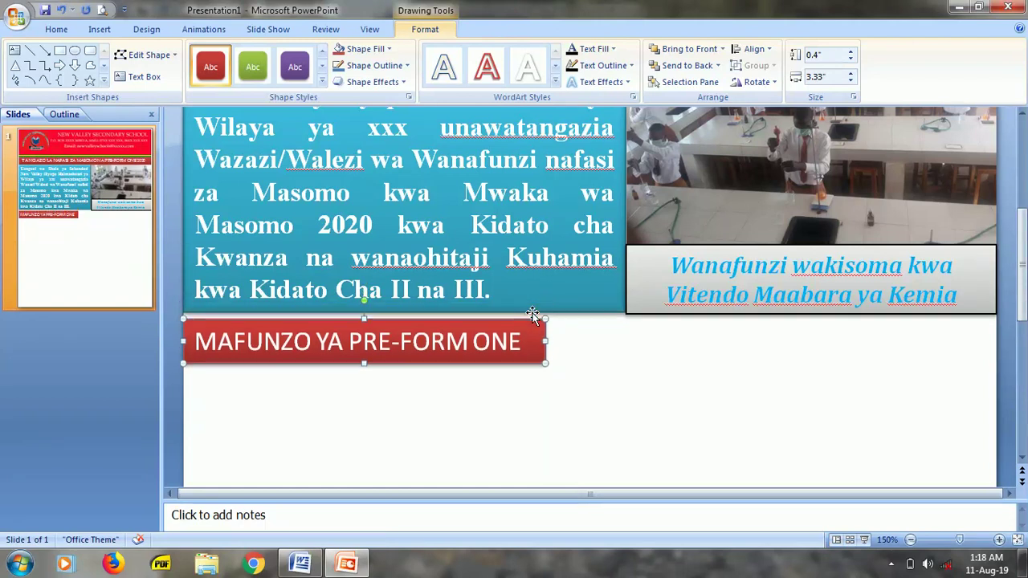
key(Up)
click(619, 340)
- Draw a text box below the red heading and paste the Pre-Form One training paragraph
click(100, 29)
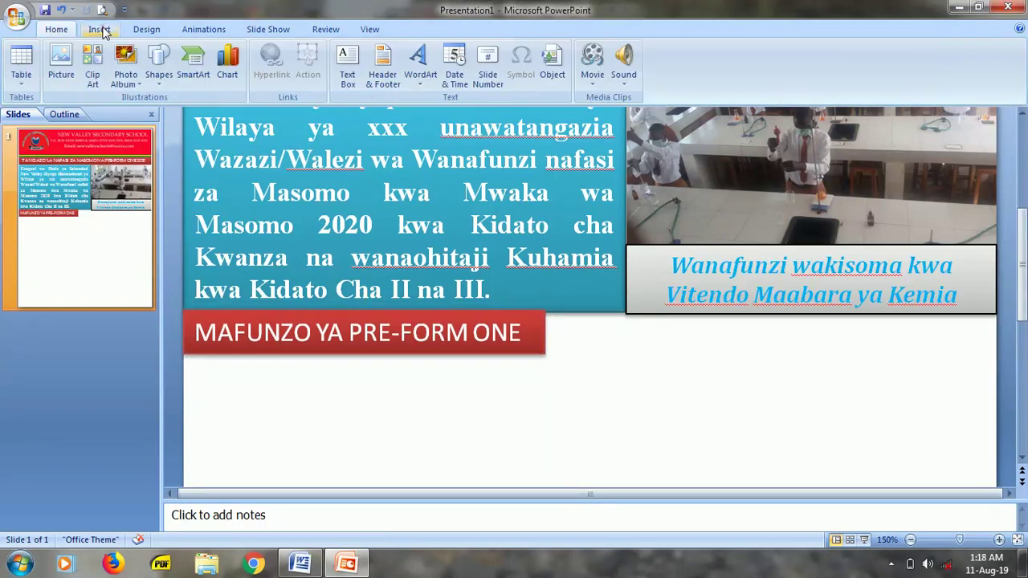
click(348, 64)
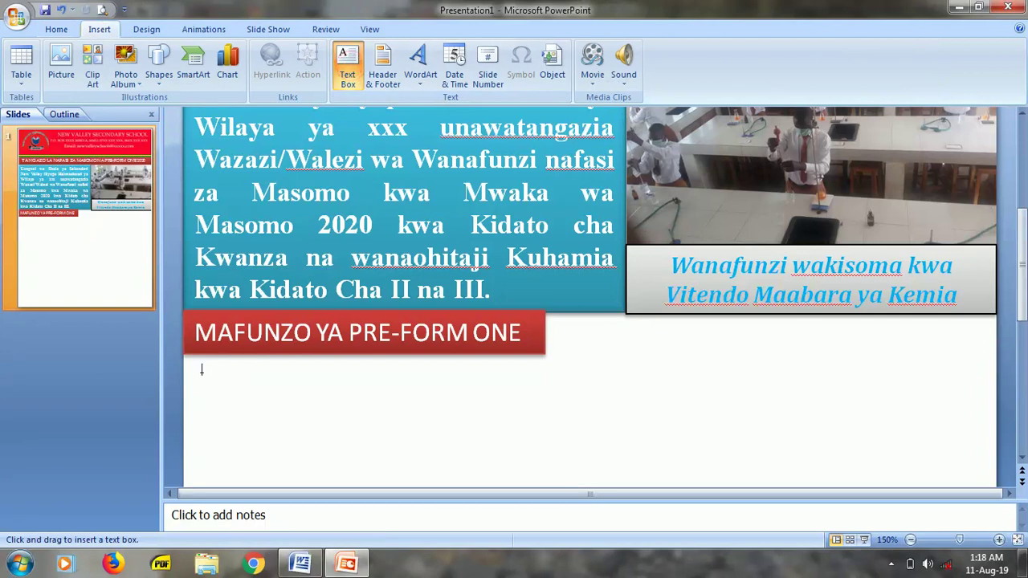
drag(184, 365, 539, 448)
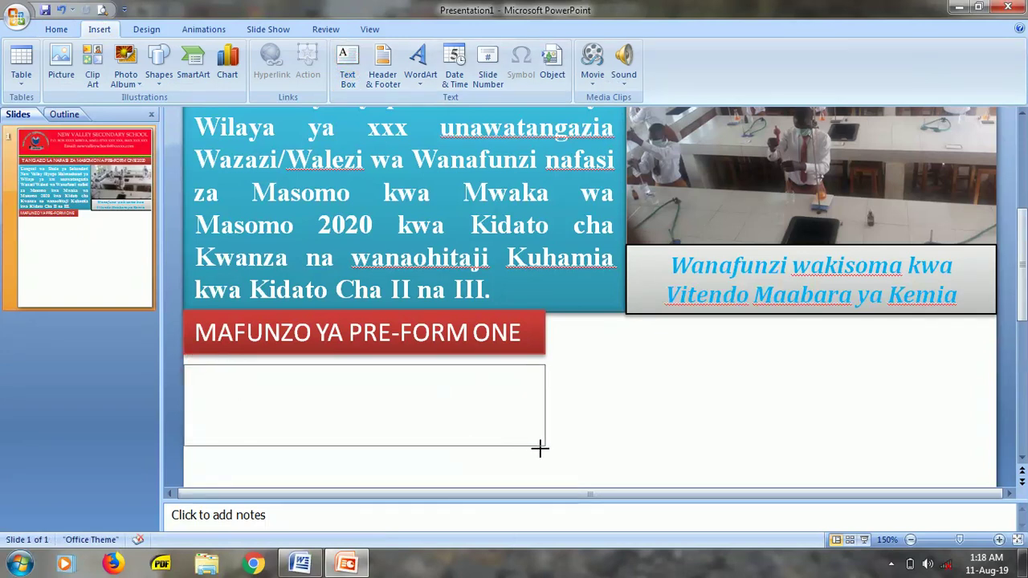
key(ctrl+v)
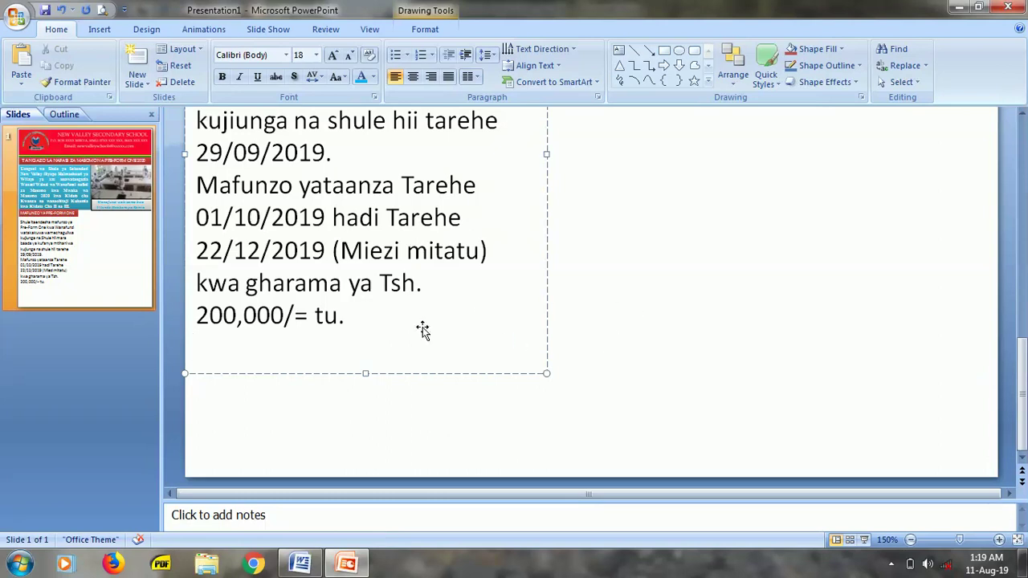
- Restore the training box to its earlier width and select all its text
drag(1020, 386, 1022, 281)
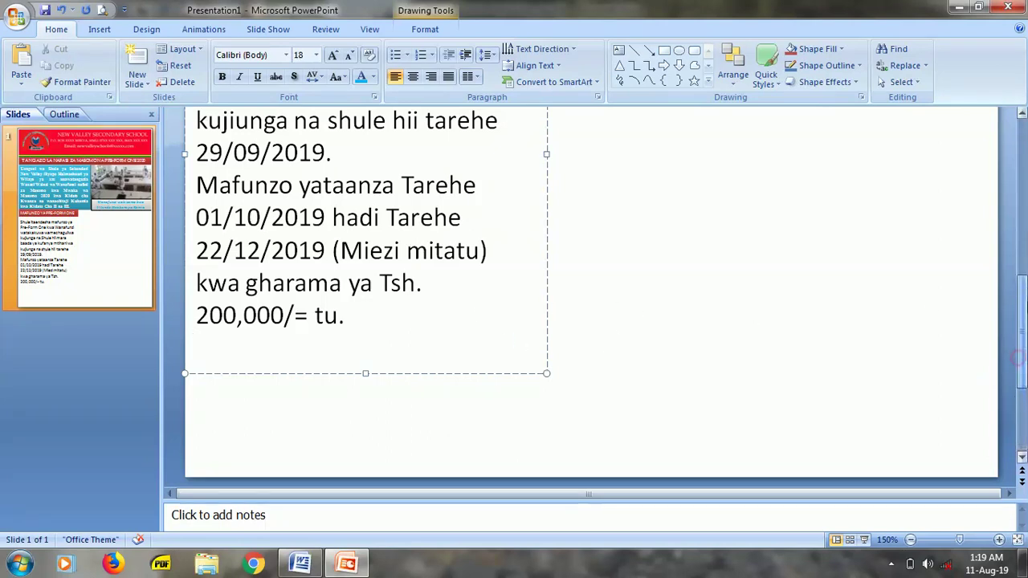
scroll(1025, 280, up, 2)
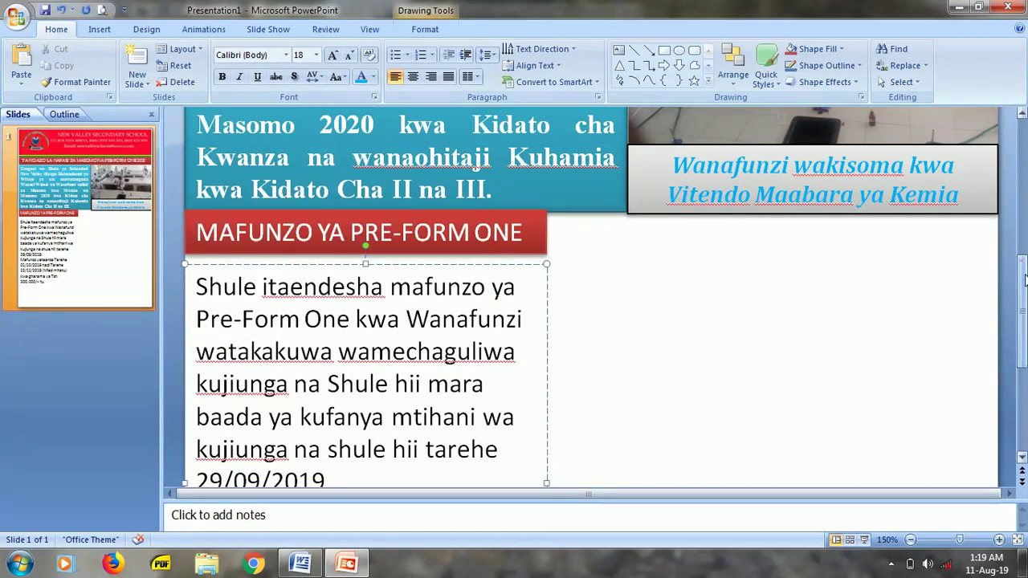
scroll(1020, 261, down, 3)
drag(544, 282, 655, 281)
scroll(695, 286, up, 1)
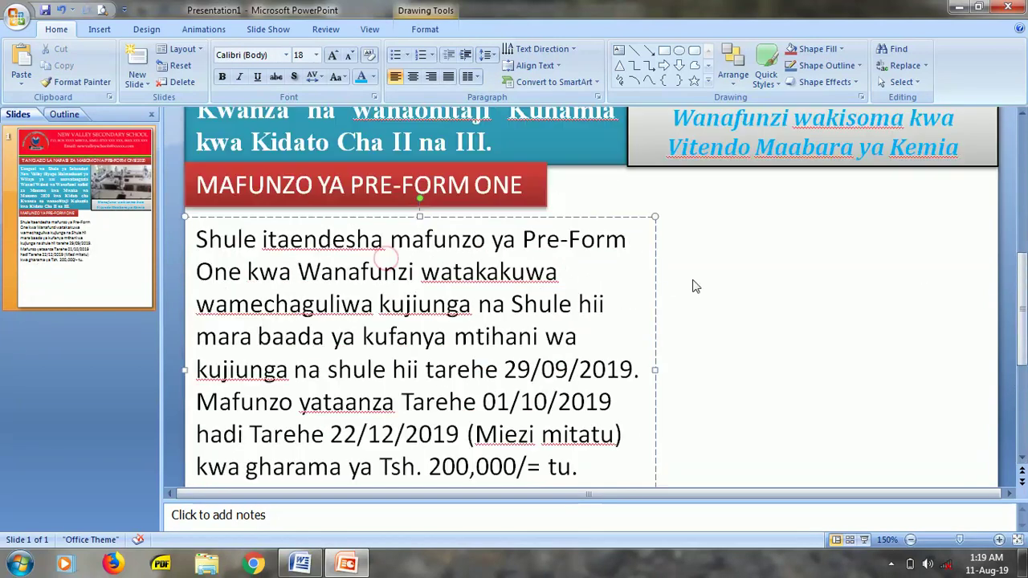
drag(656, 370, 546, 370)
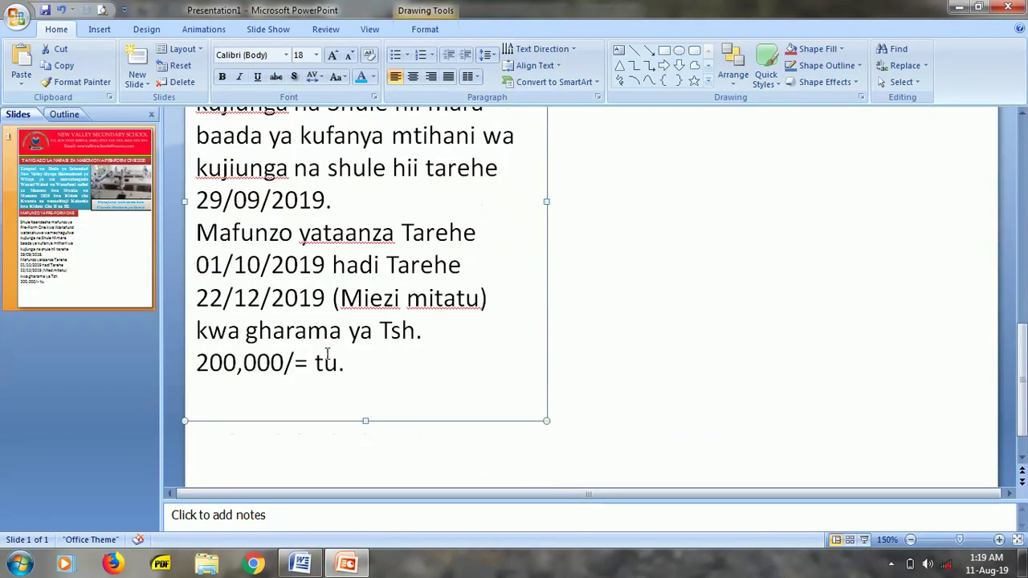
key(Return)
key(ctrl+a)
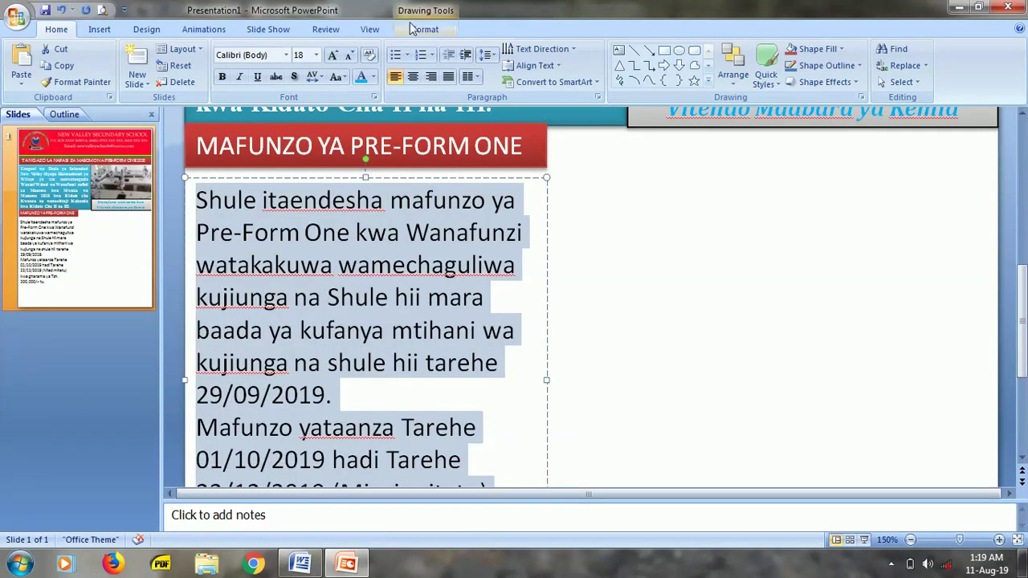
click(419, 29)
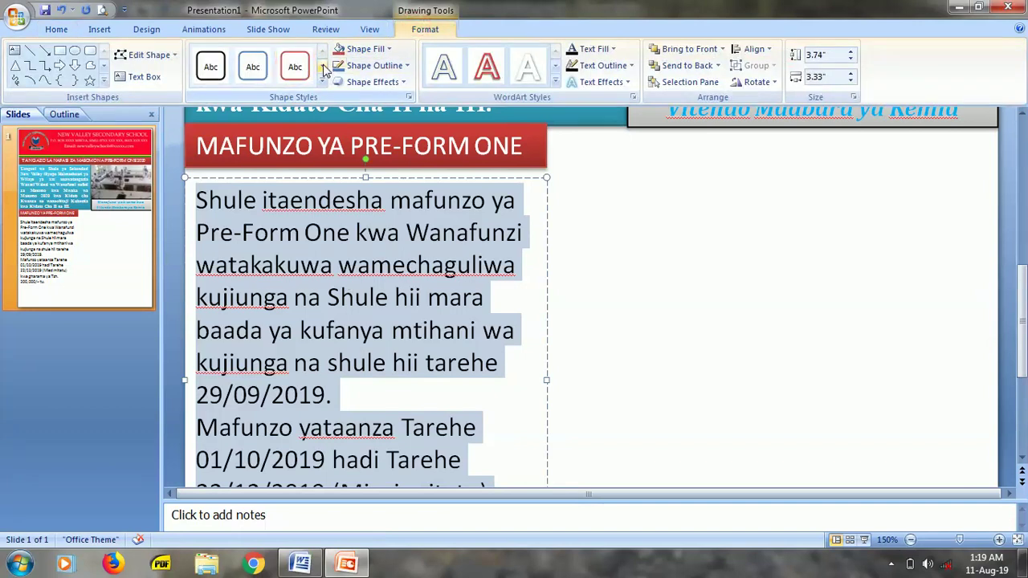
- Apply the blue Intense Effect - Accent 1 style to the Pre-Form One training box
click(322, 81)
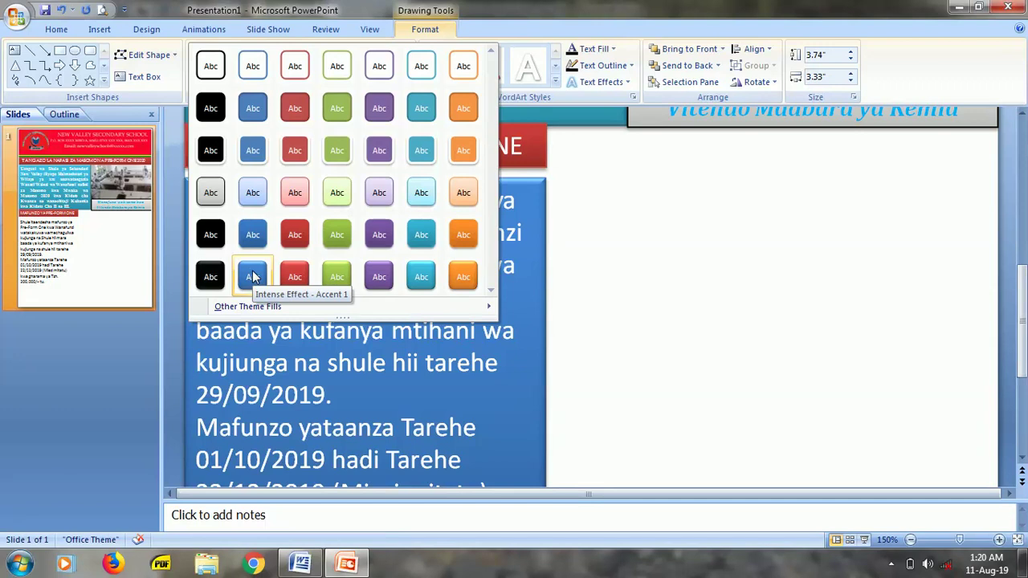
click(252, 275)
key(Left)
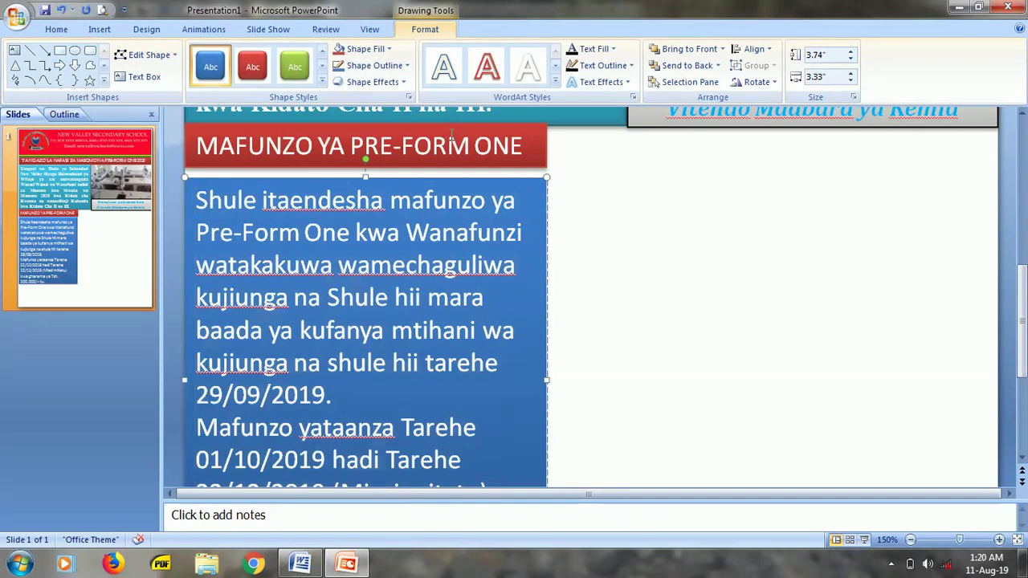
click(508, 176)
scroll(508, 176, down, 2)
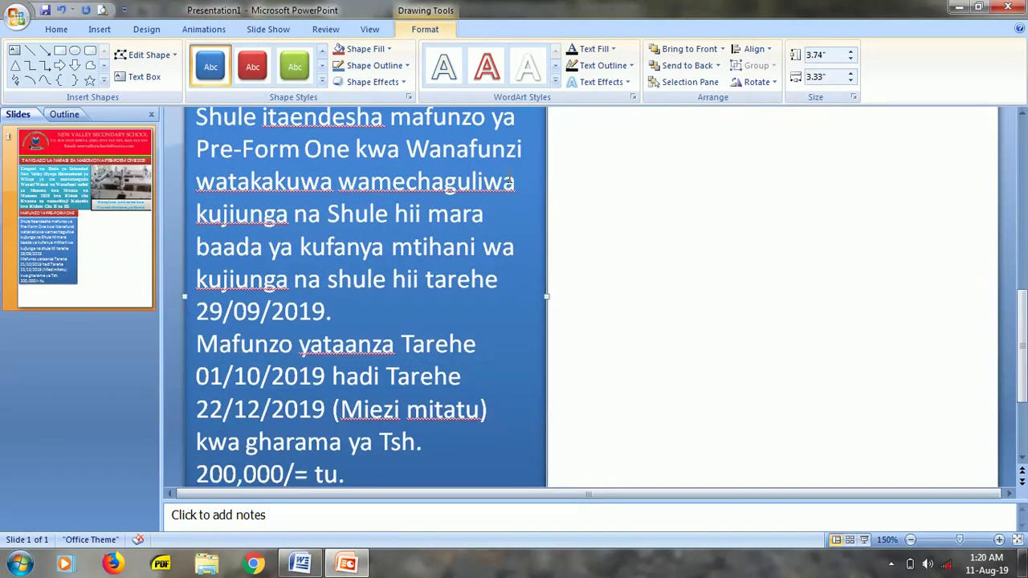
drag(1022, 301, 1022, 193)
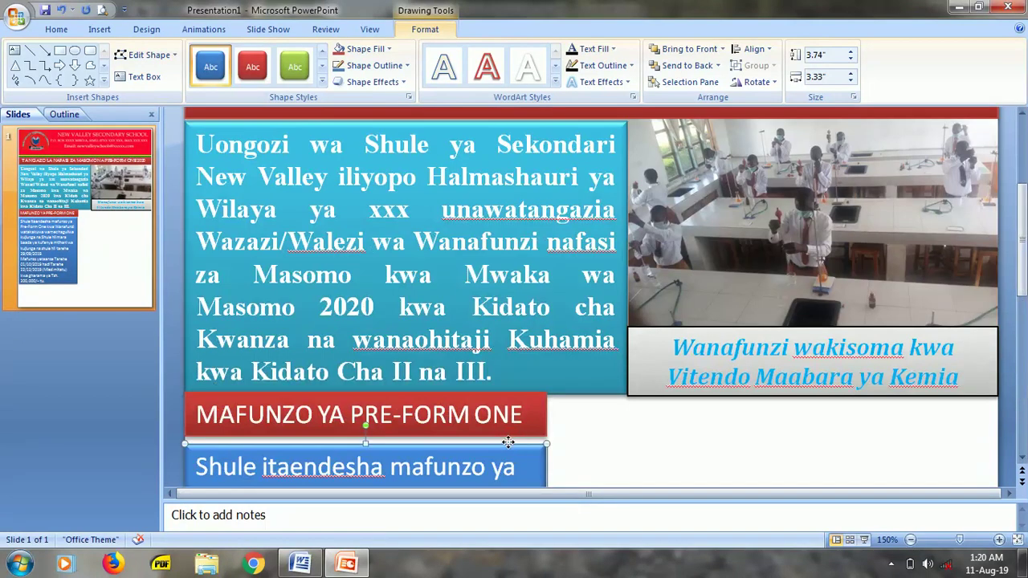
scroll(509, 437, down, 8)
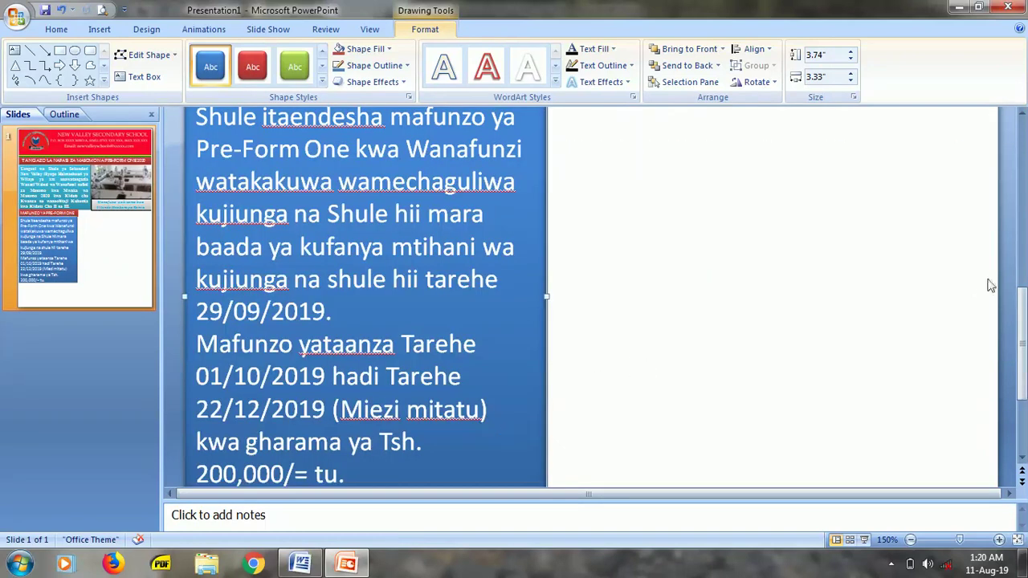
drag(1010, 295, 1011, 345)
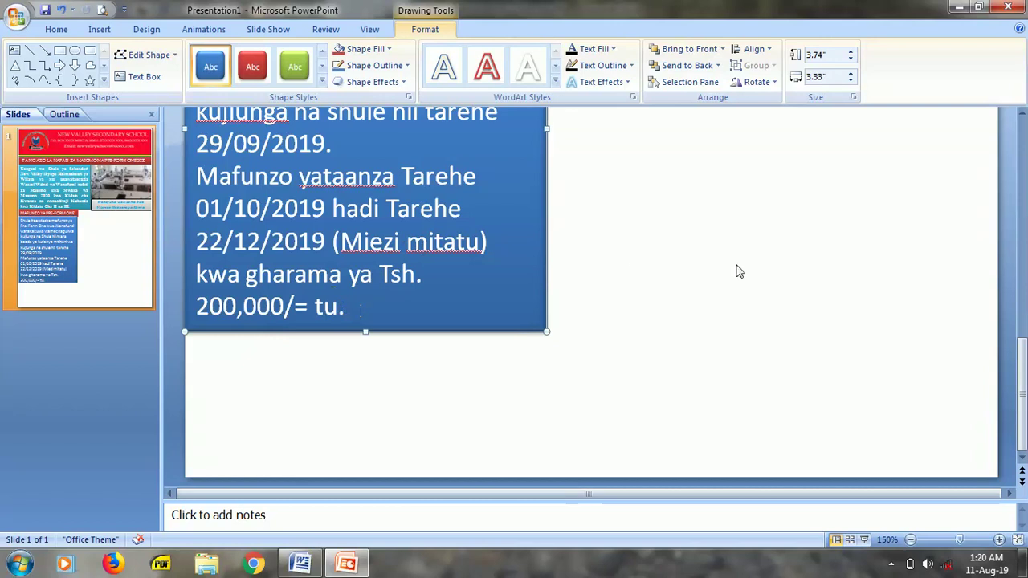
drag(1025, 354, 1021, 283)
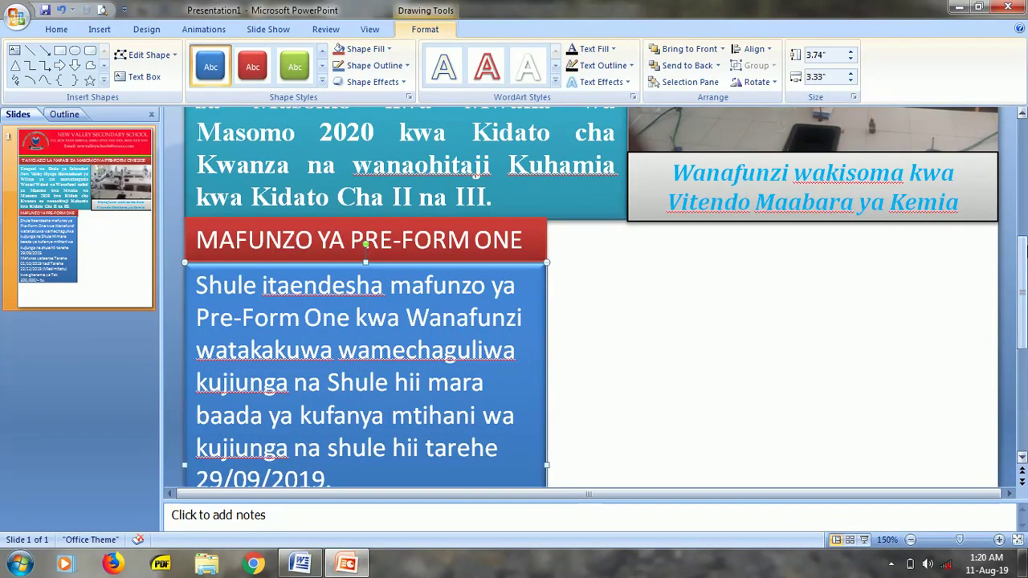
click(100, 29)
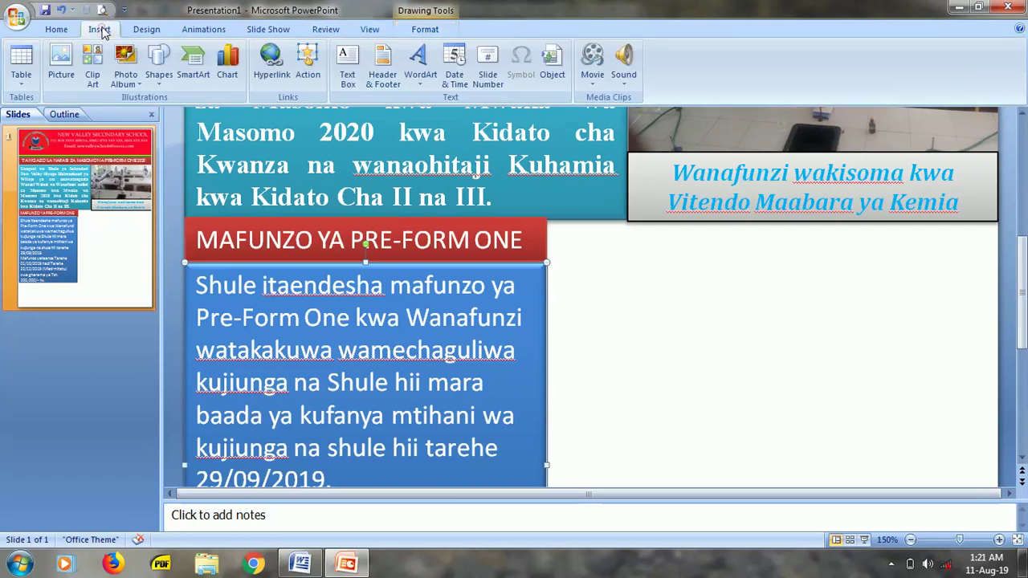
- Draw a text box right of the training box holding the pasted heading 'Wasifu wa Shule'
click(347, 64)
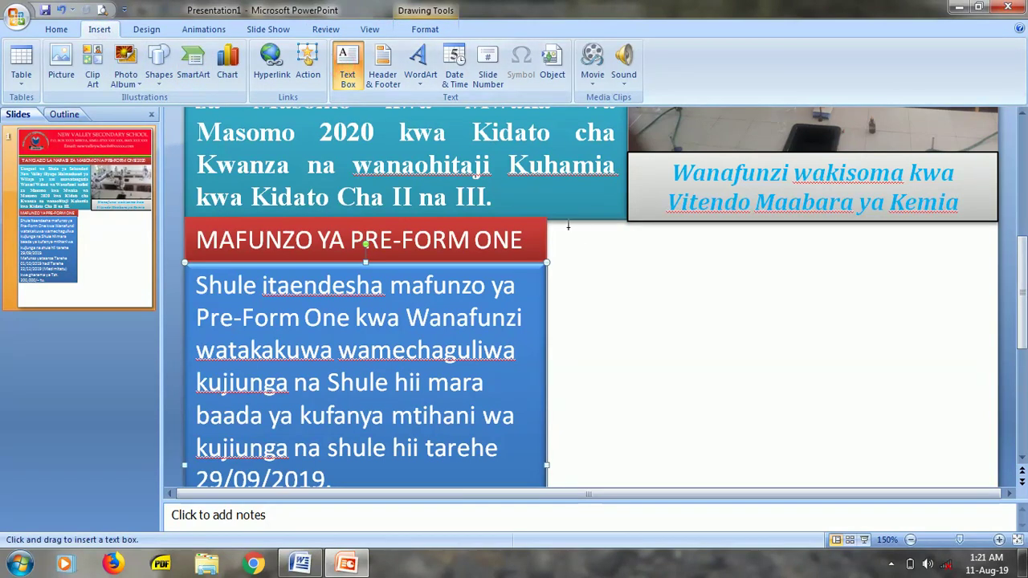
drag(554, 228, 733, 264)
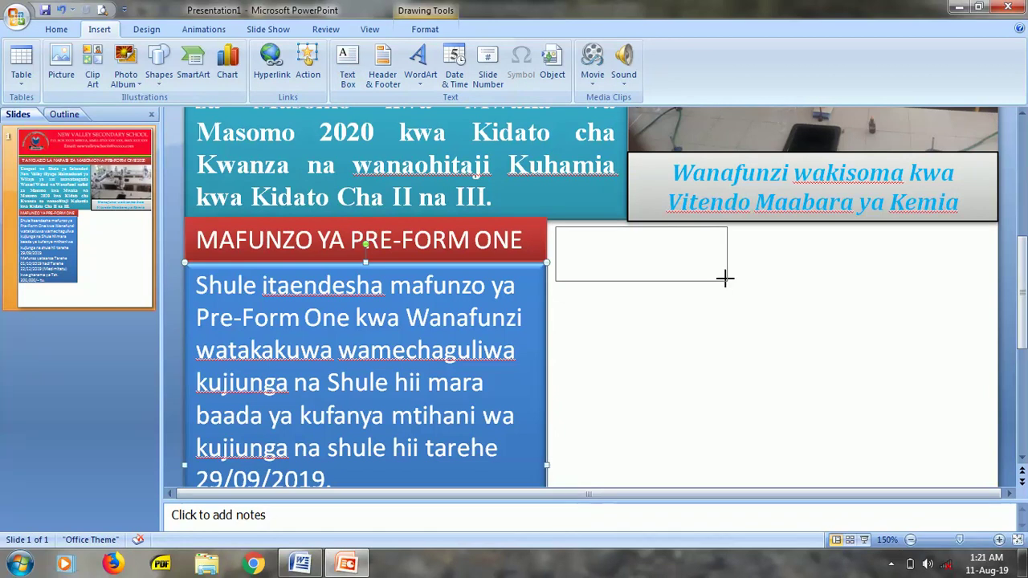
text(Wasifu wa Shule)
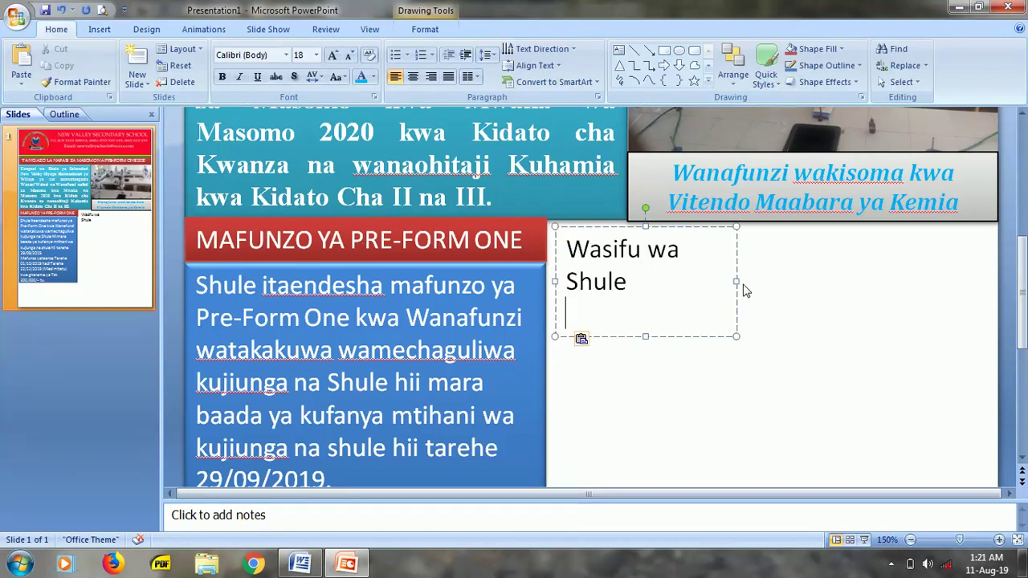
drag(736, 281, 896, 241)
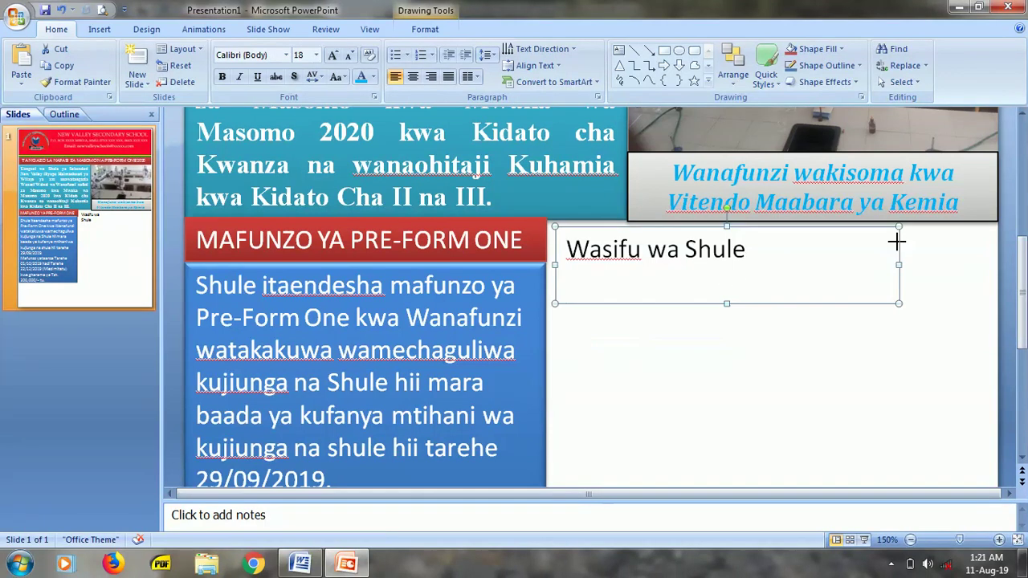
- Format the heading as red Algerian text at 20 pt
drag(745, 251, 566, 251)
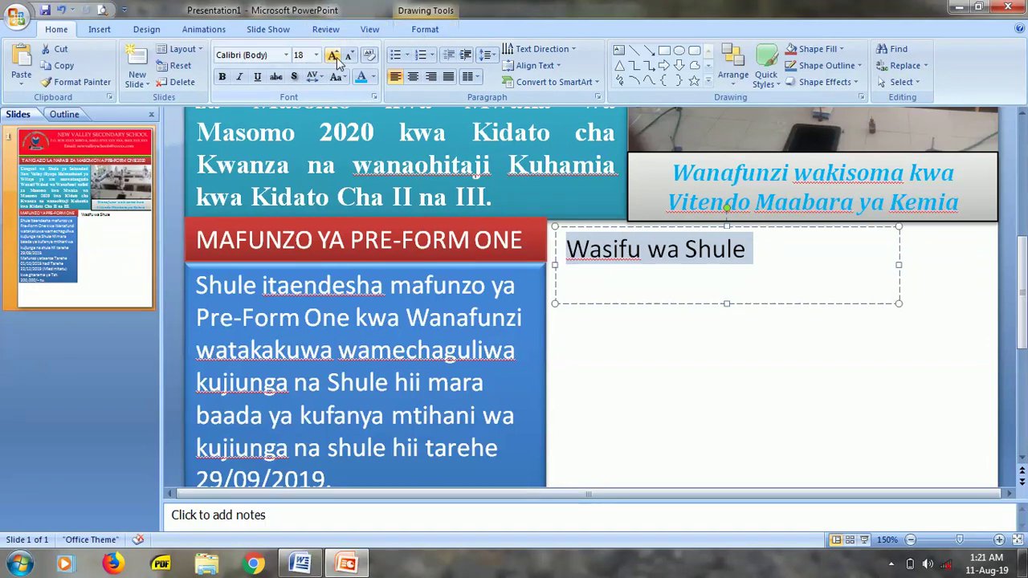
click(336, 58)
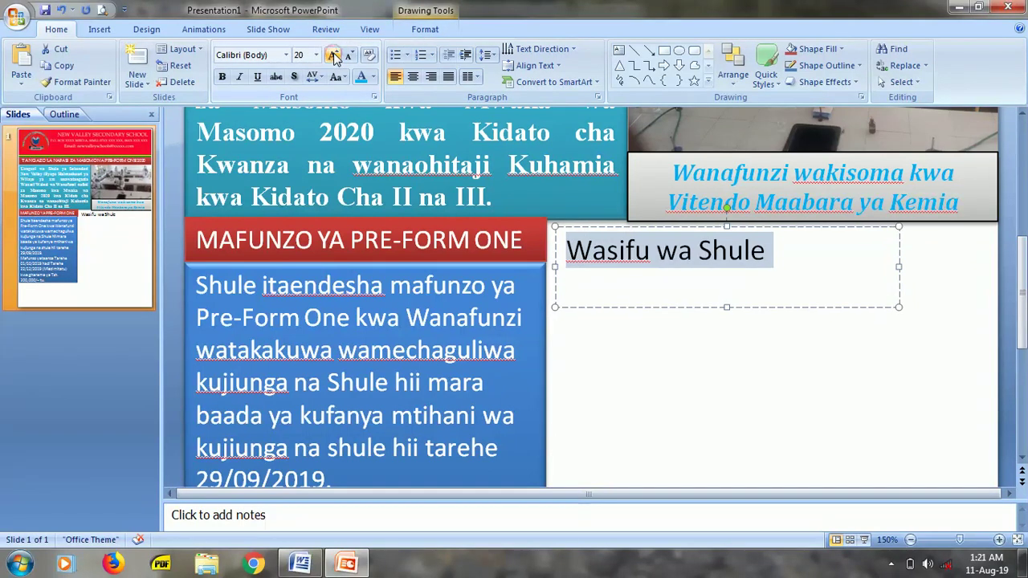
click(287, 55)
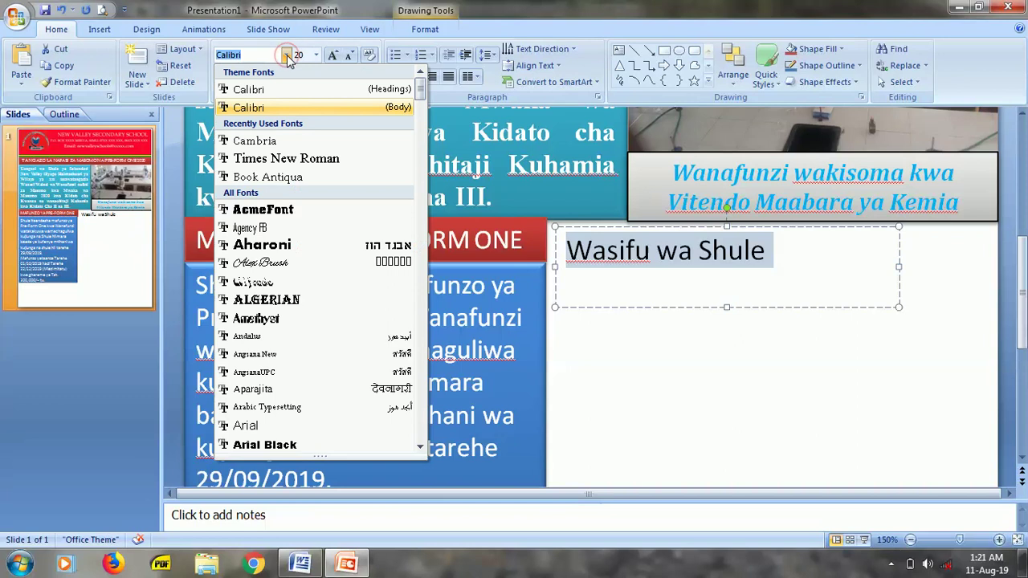
click(273, 300)
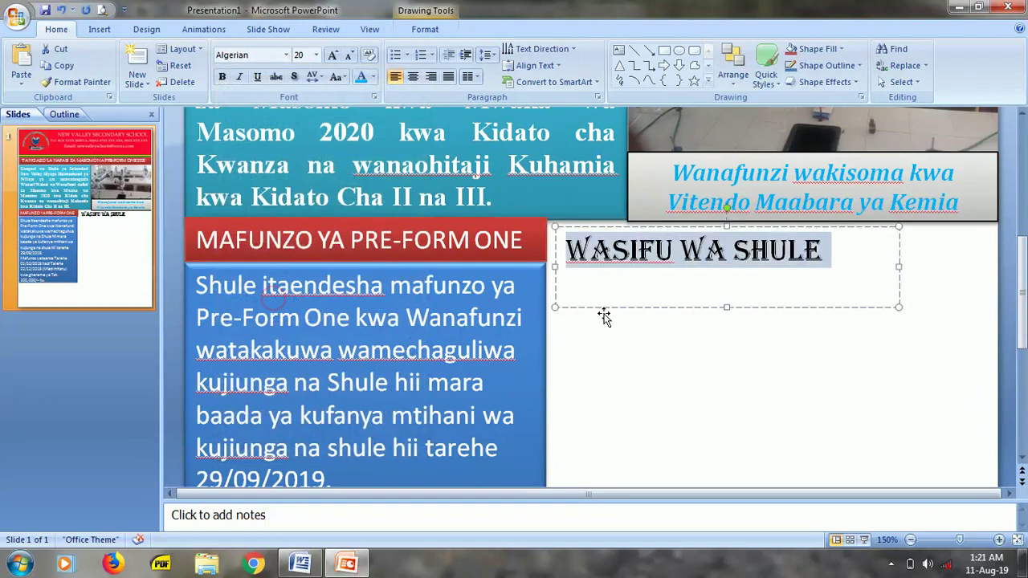
click(374, 77)
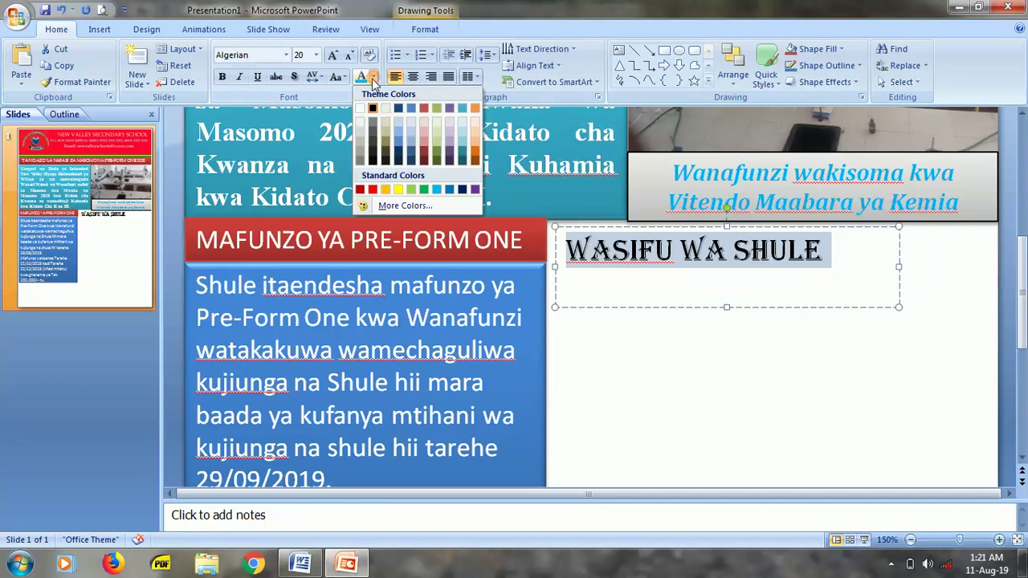
click(371, 192)
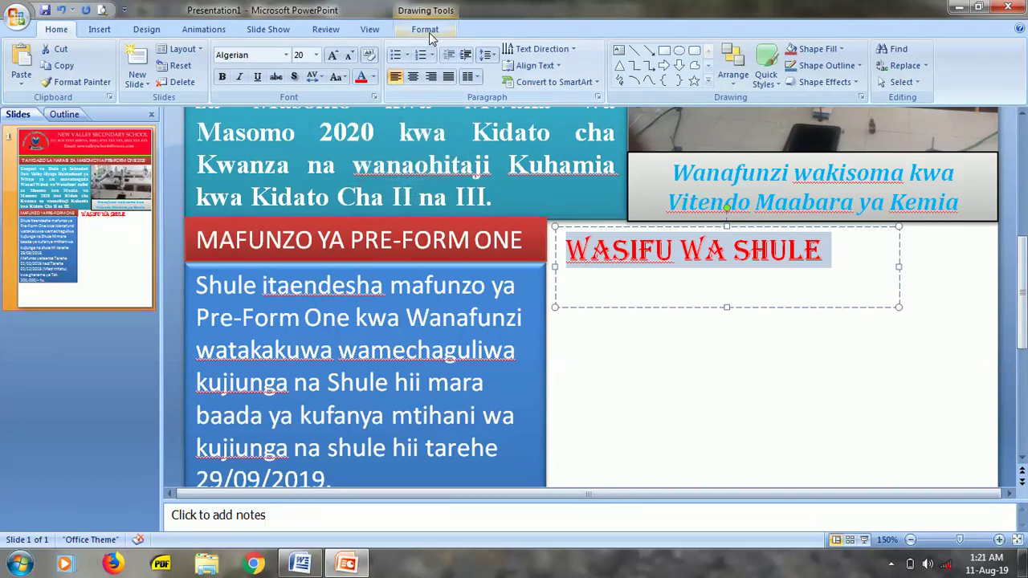
- Give the heading box a light red shape style and shrink it to one line
click(428, 34)
click(322, 81)
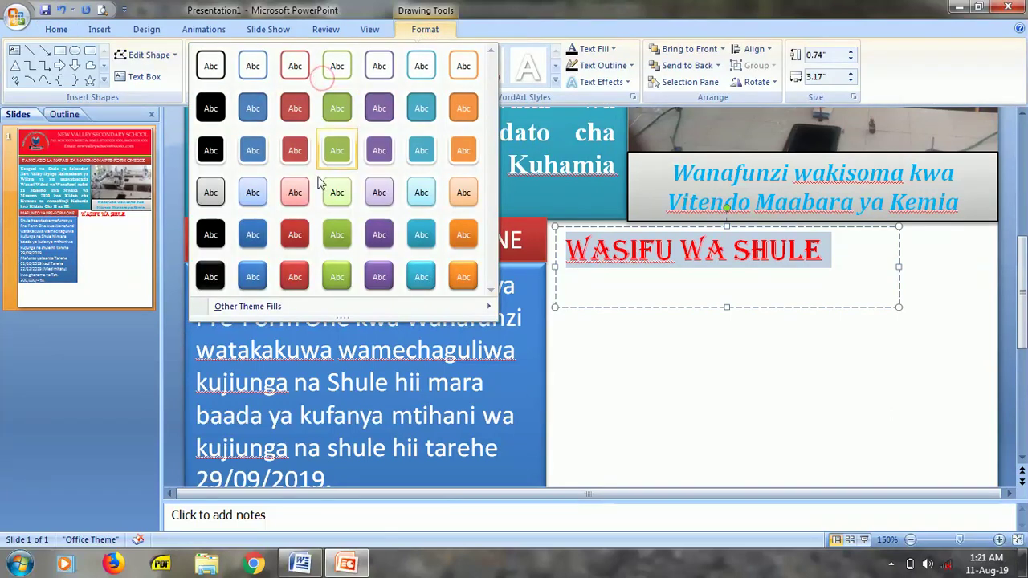
click(294, 193)
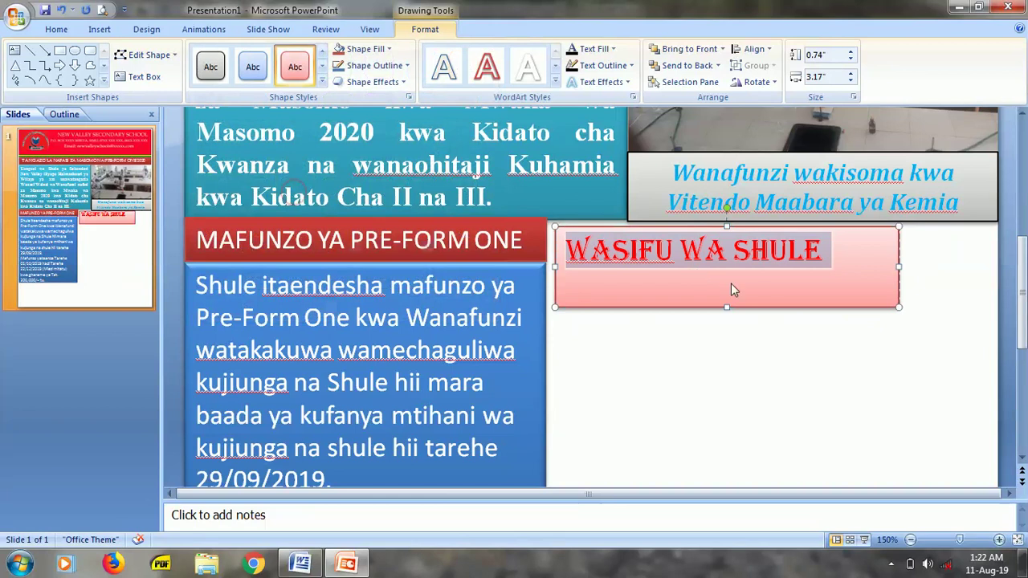
click(715, 294)
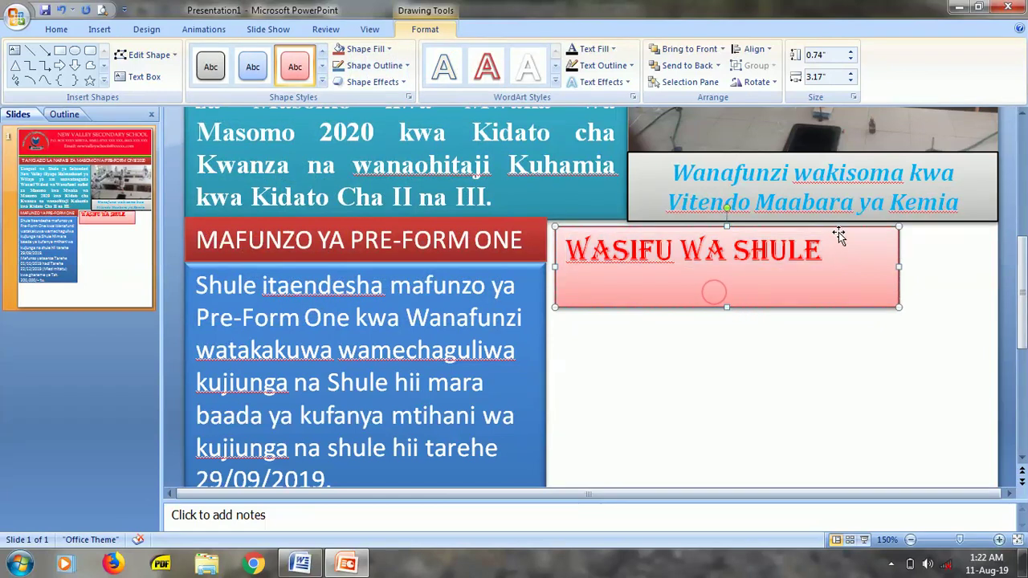
click(819, 250)
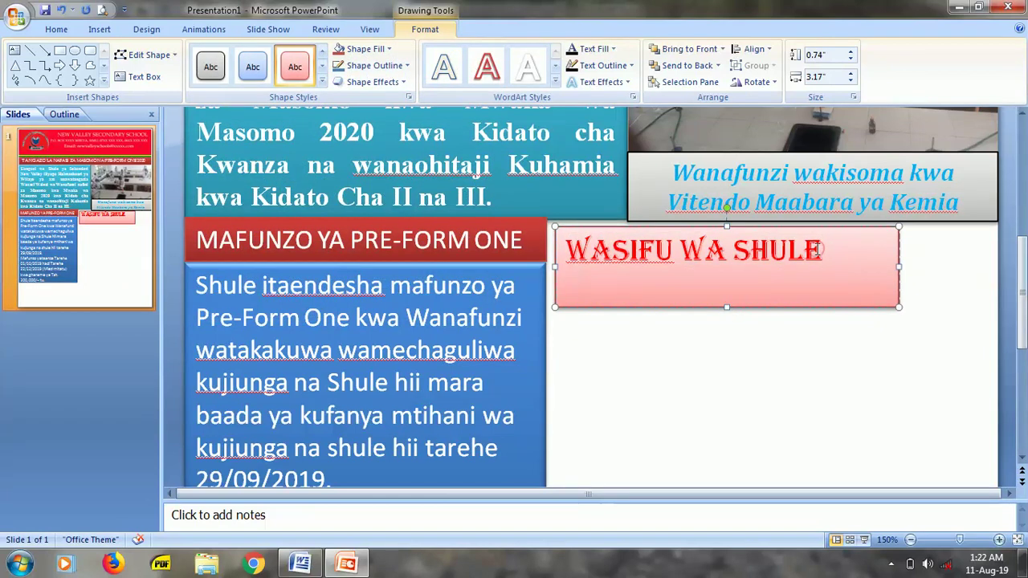
key(BackSpace)
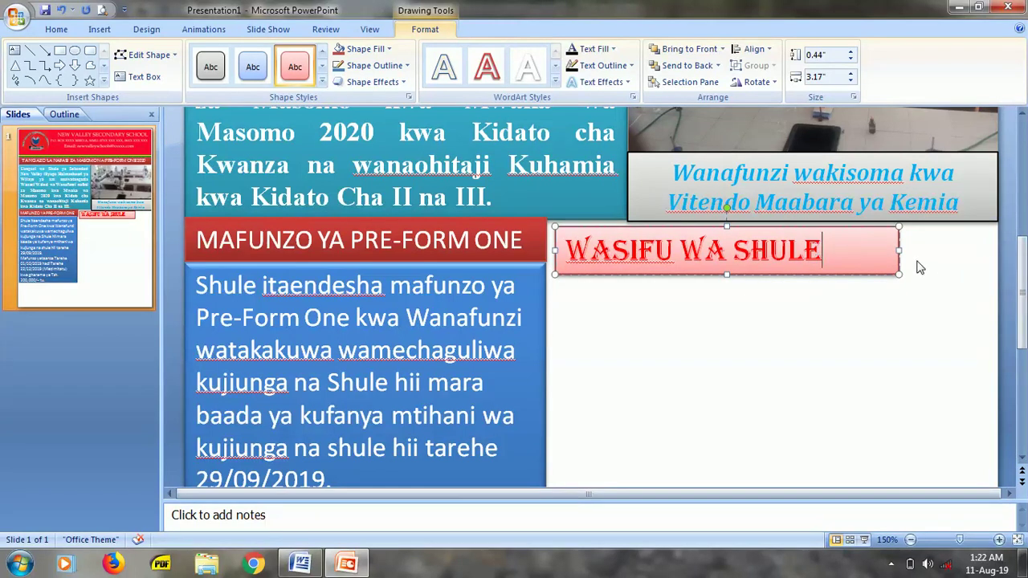
drag(899, 252, 823, 255)
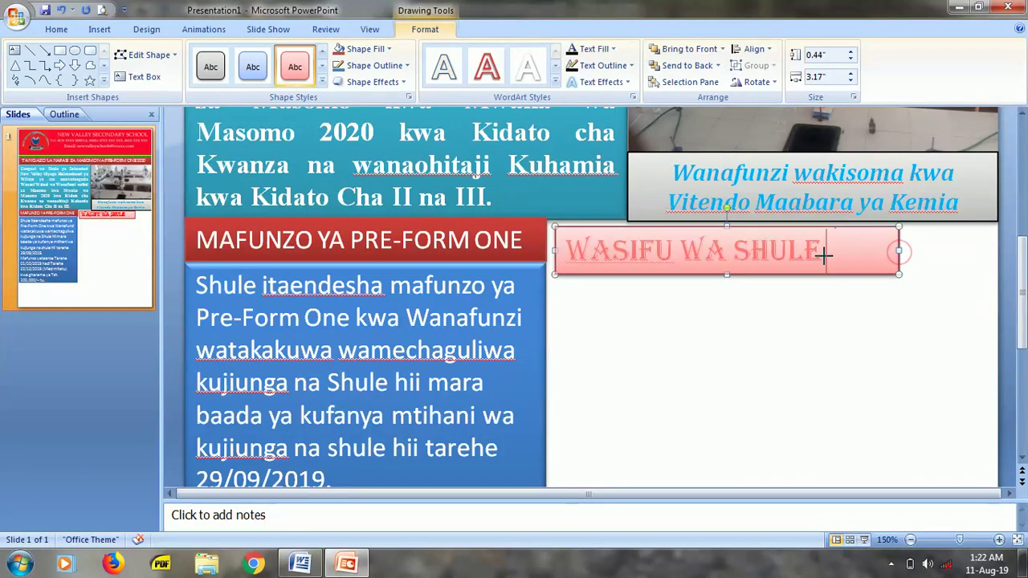
- Reduce the WASIFU WA SHULE heading text to 18 pt
key(ctrl+a)
click(56, 28)
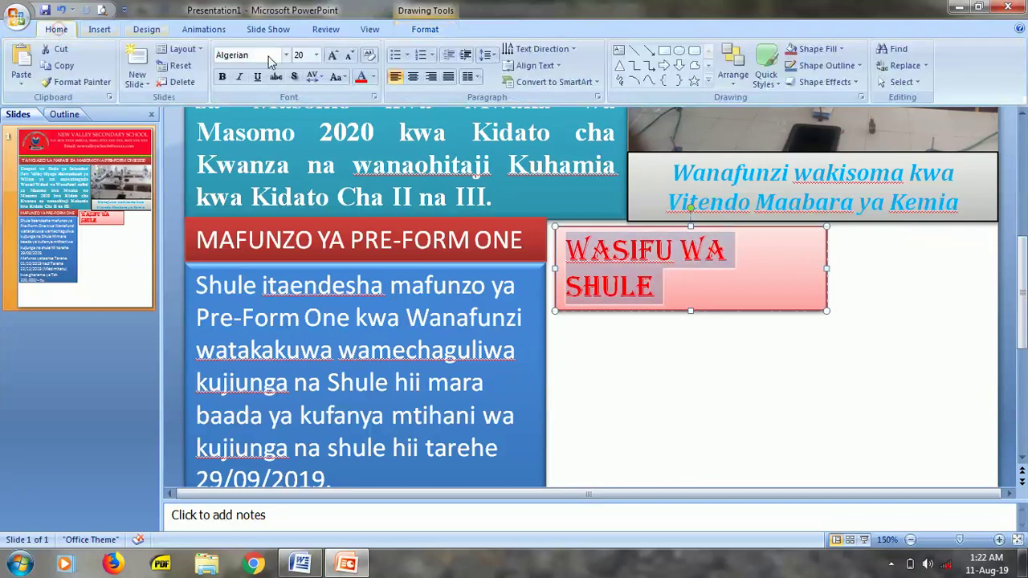
click(350, 55)
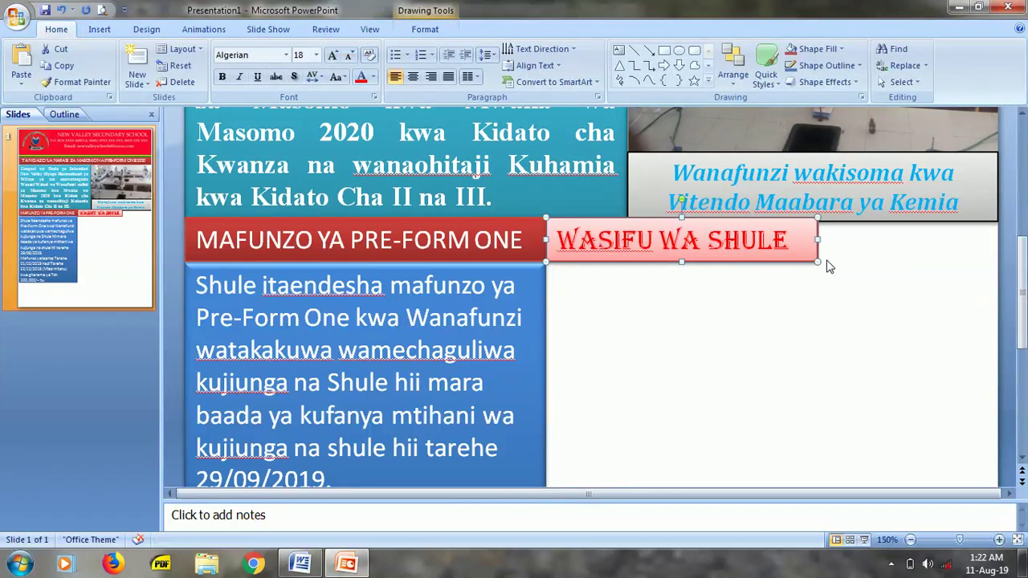
click(831, 265)
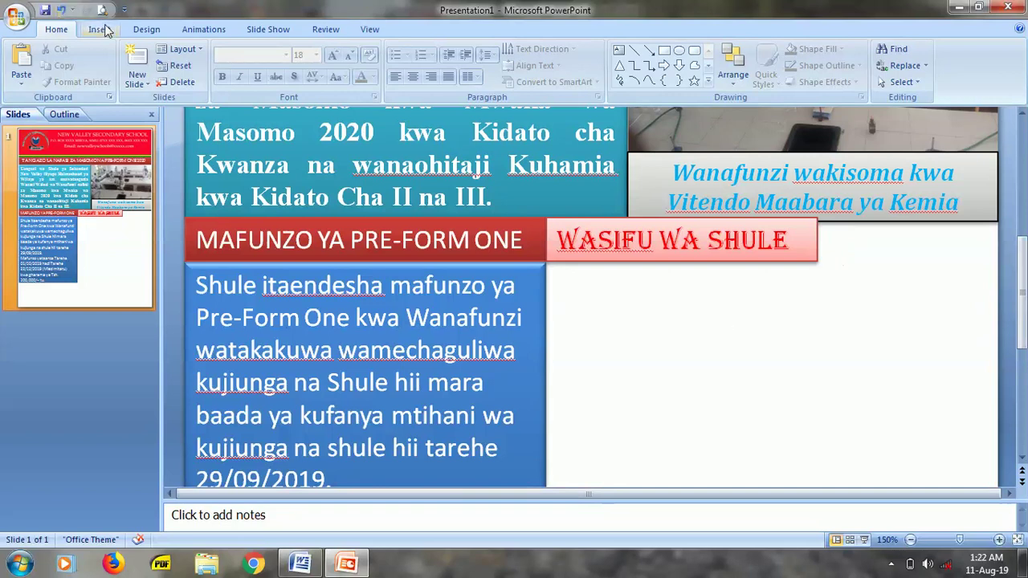
click(145, 30)
click(100, 30)
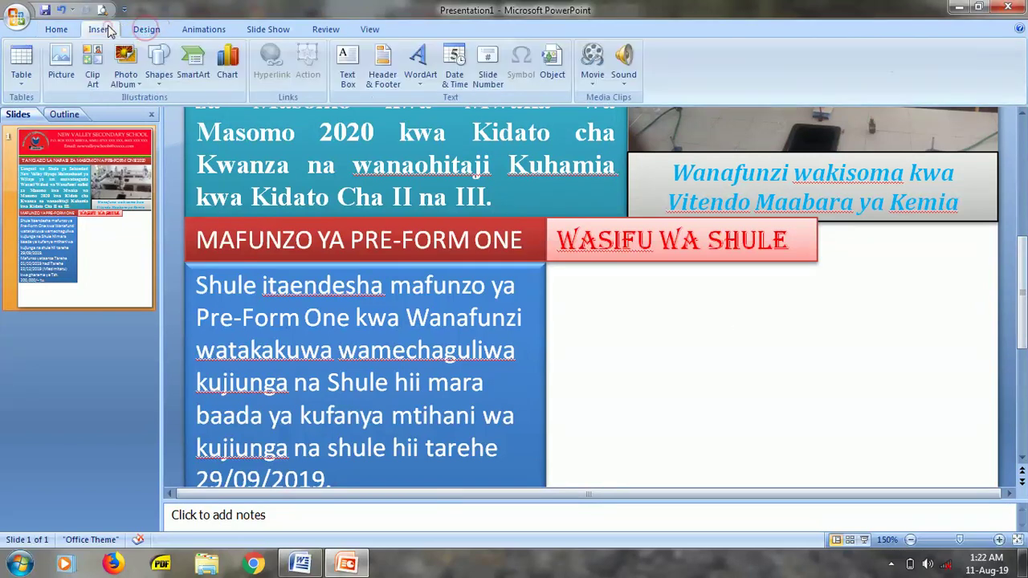
- Draw a text box below WASIFU WA SHULE and paste the school profile paragraph ending 'Usajili S.XXXX.'
click(347, 64)
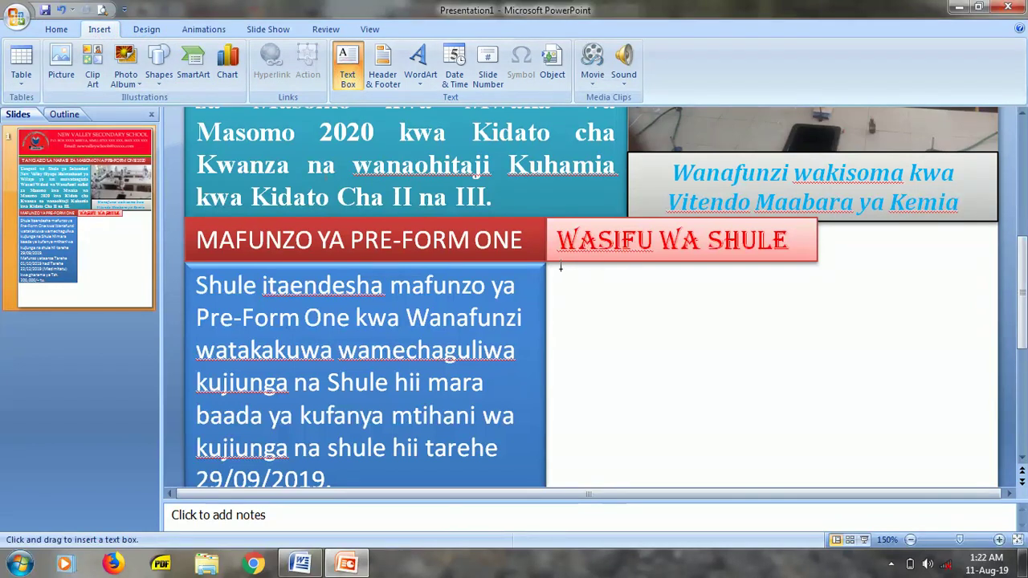
drag(550, 270, 822, 352)
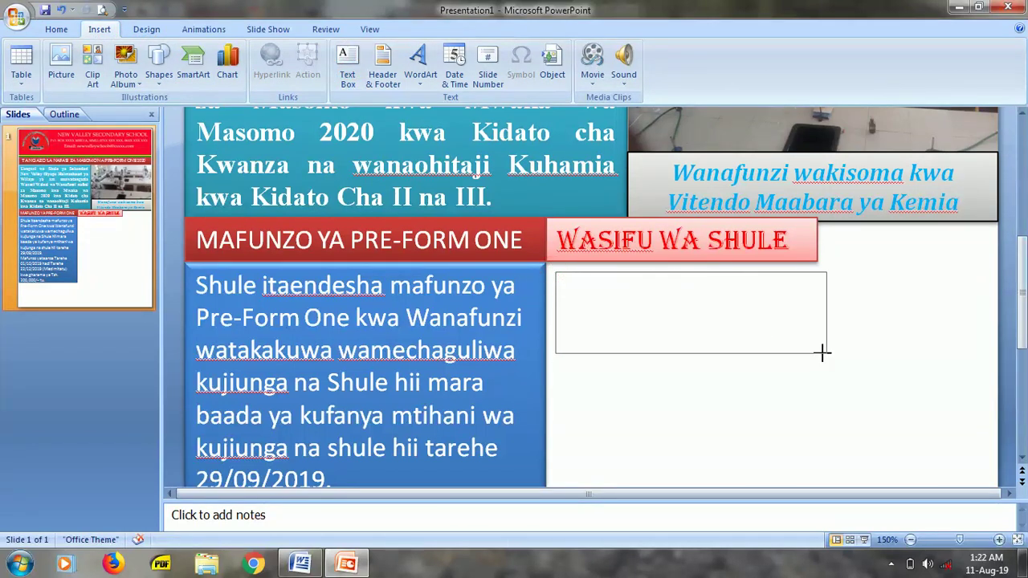
text(Shule ya Sekondari New Valley ipo katika Halmashauri ya XXXX Mkoani XXXX yenye Usajili S.XXXX.)
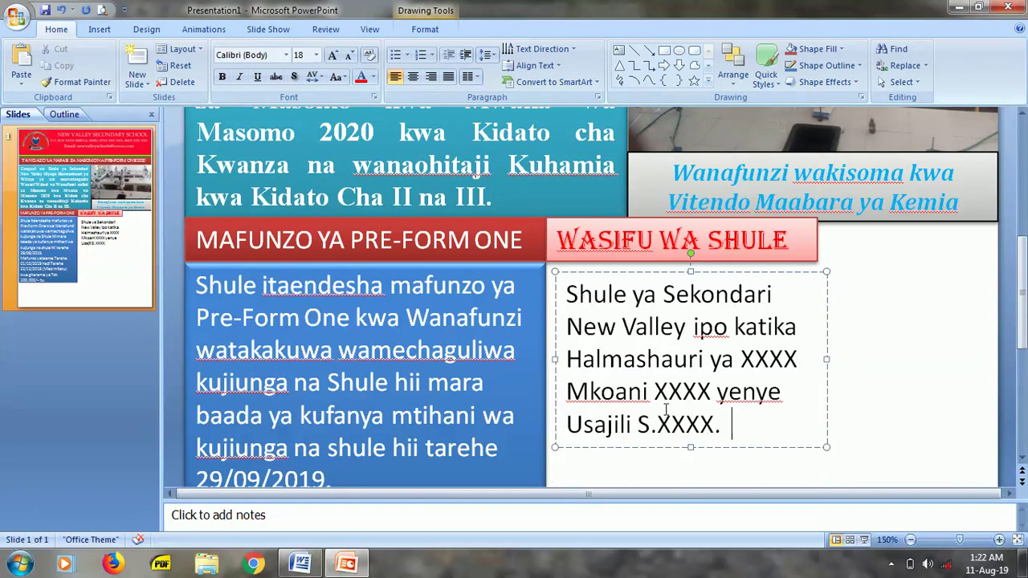
key(shift+Up)
key(shift+Up)
key(shift+Up)
key(shift+Up)
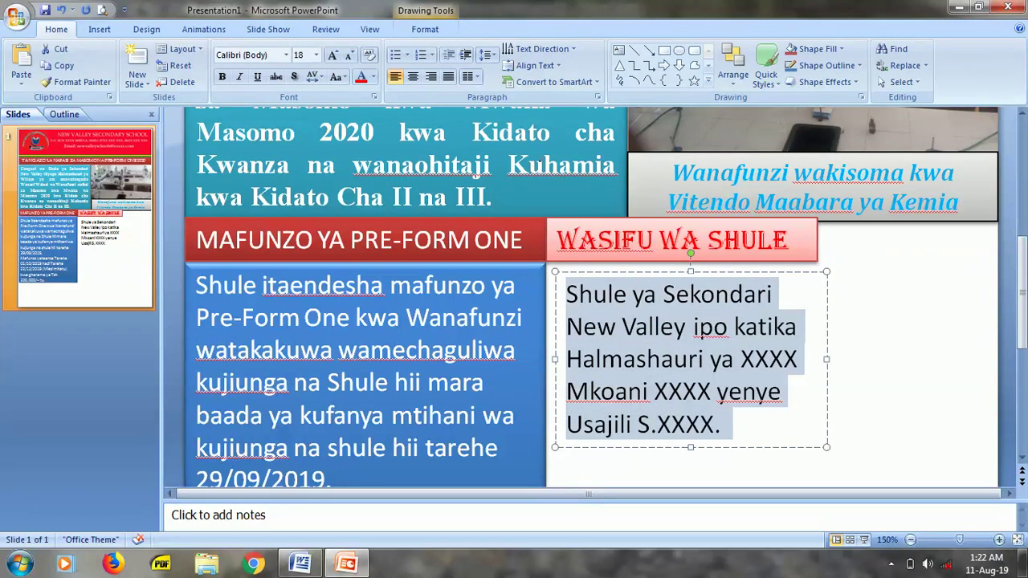
- Shrink the school description to 12 pt and justify it
click(351, 54)
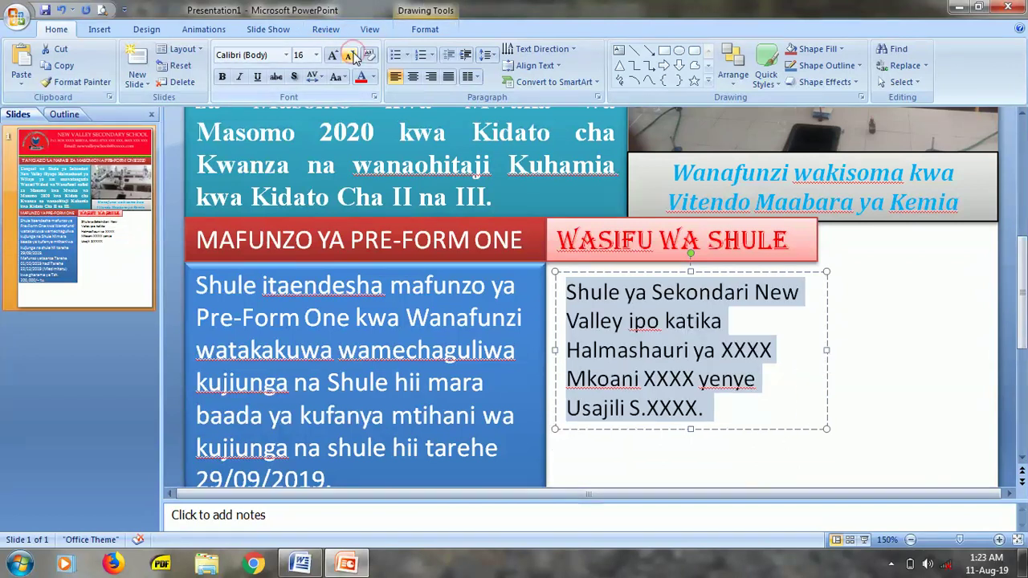
click(351, 54)
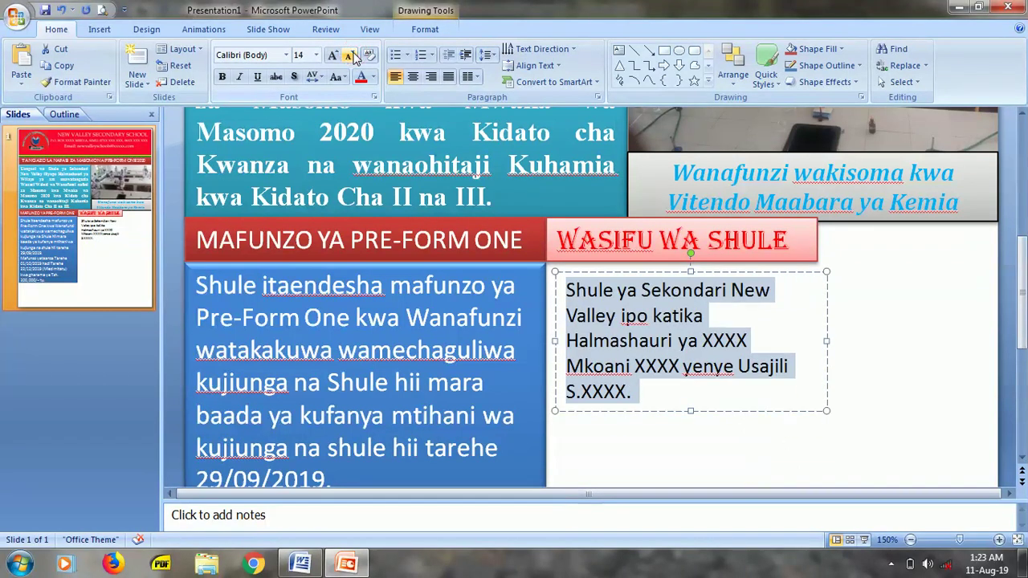
key(ctrl+j)
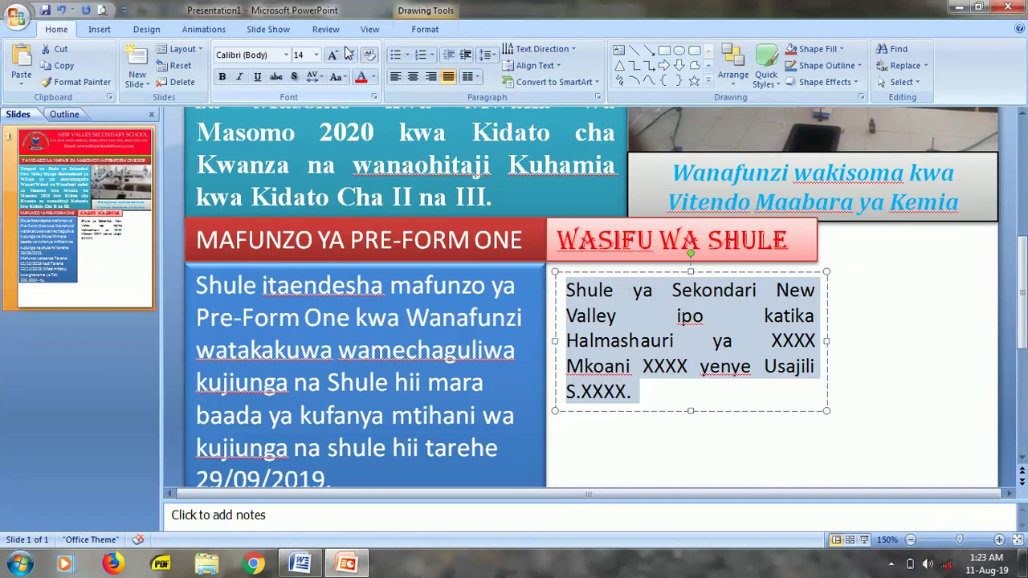
click(350, 54)
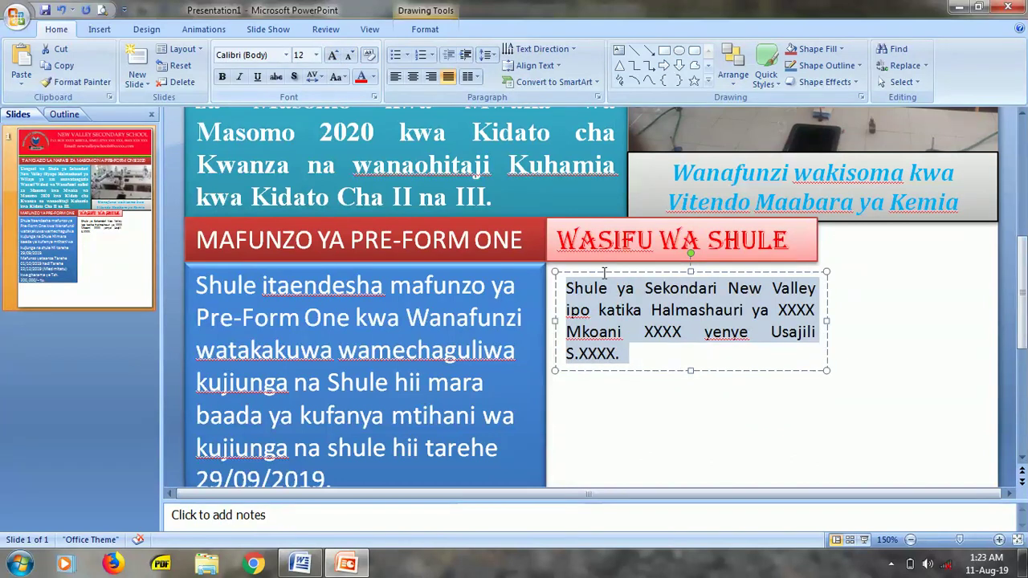
- Apply the pink Subtle Effect - Accent 2 style to the description box
click(692, 370)
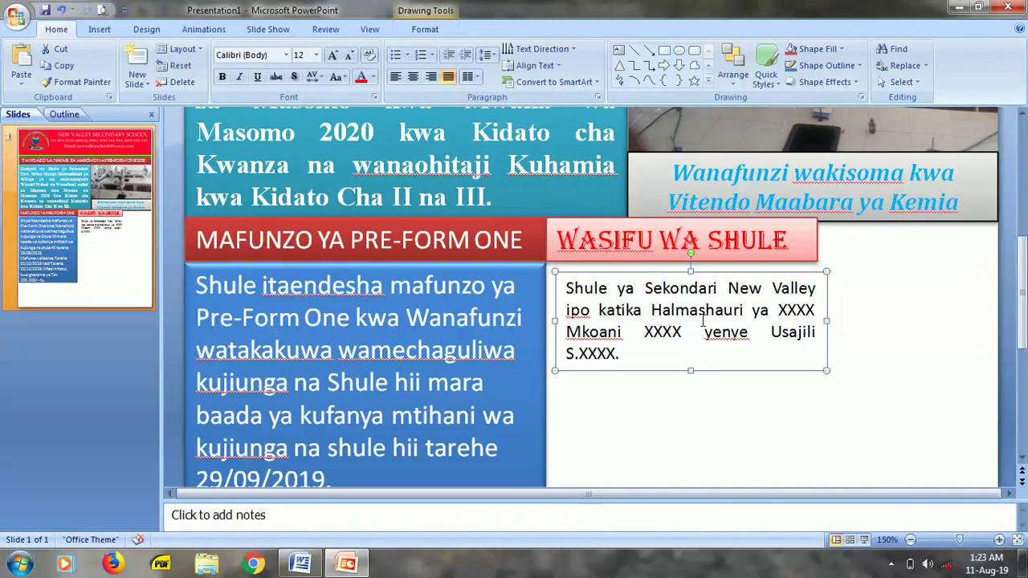
click(425, 29)
click(325, 84)
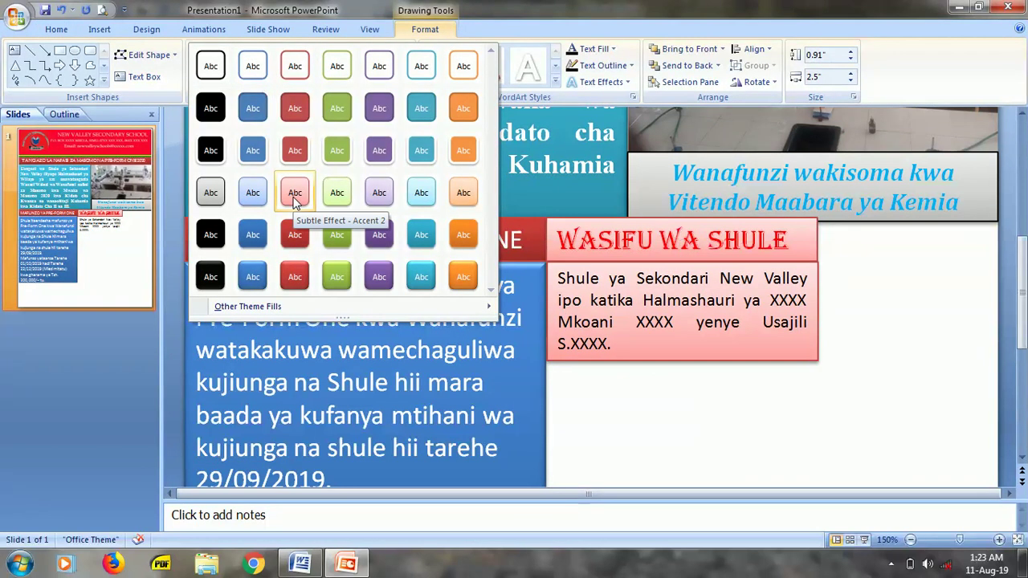
click(293, 197)
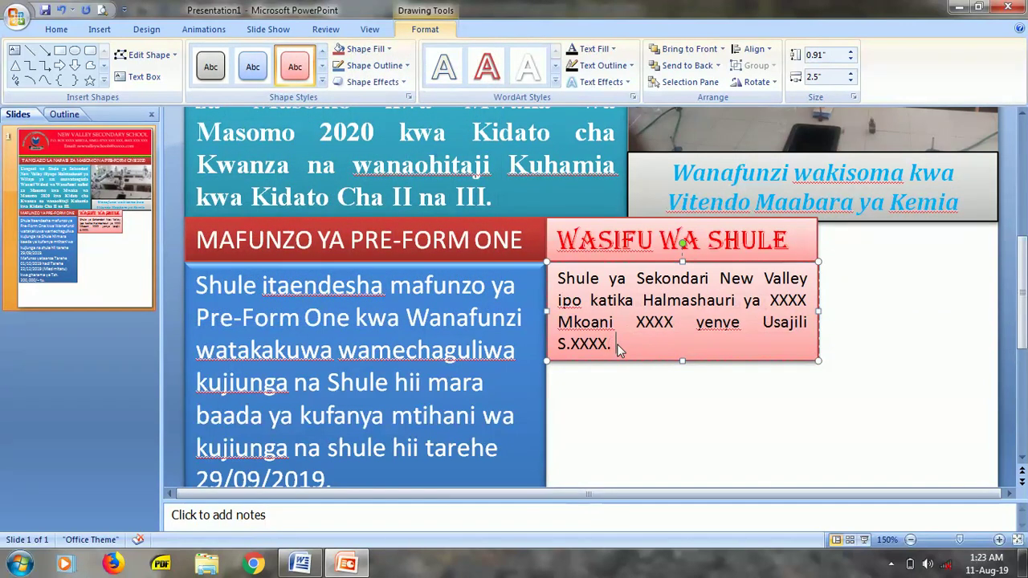
- Make the description bold and dark blue, then nudge the WASIFU WA SHULE heading down slightly
key(shift+Up)
key(shift+Up)
key(shift+Up)
key(shift+Up)
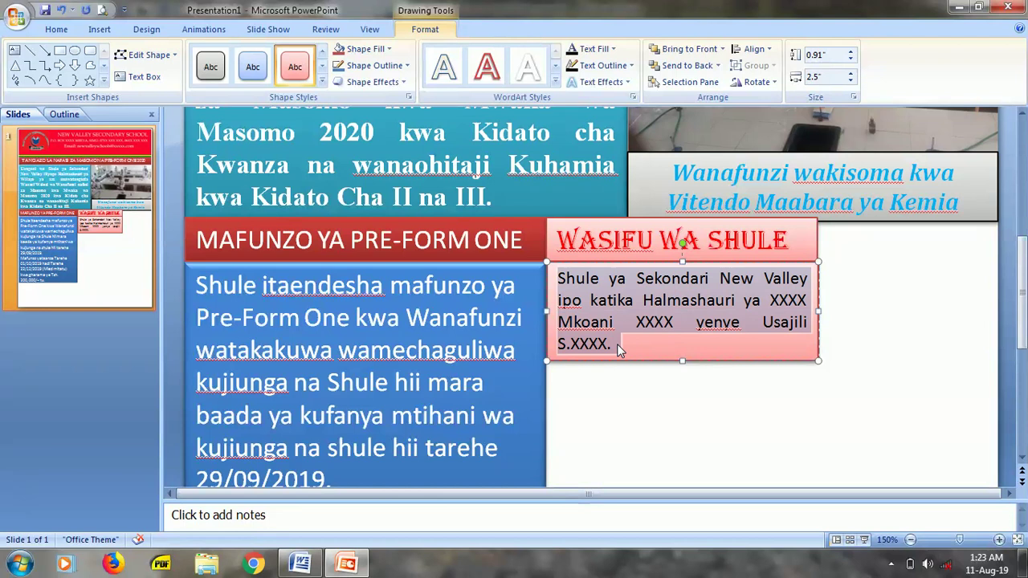
key(ctrl+b)
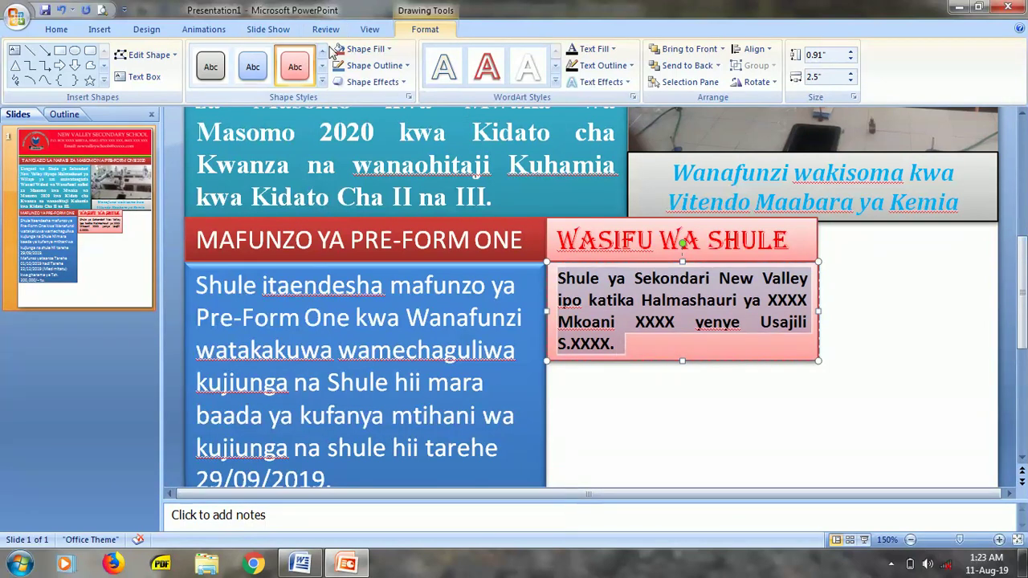
click(57, 30)
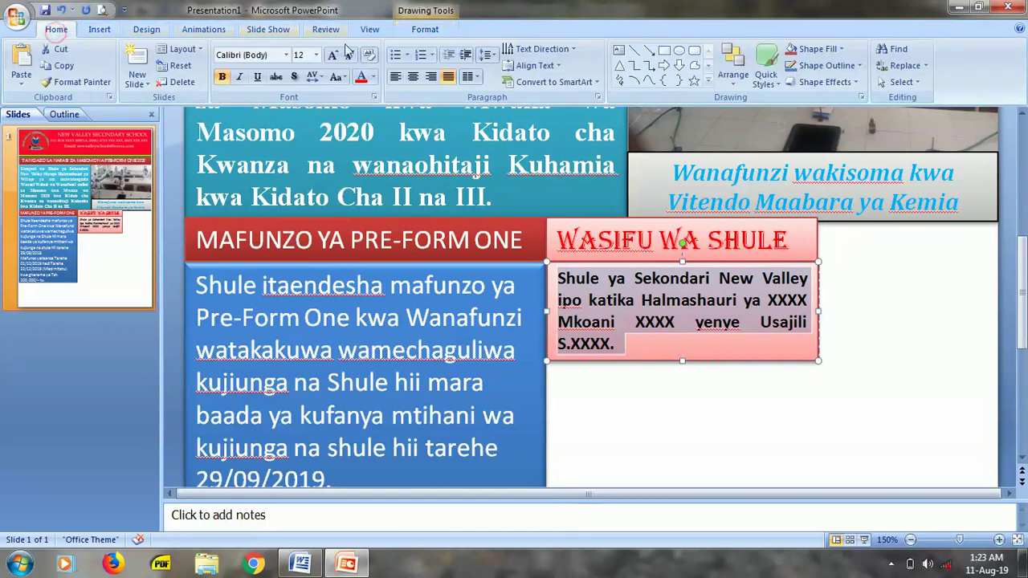
click(373, 77)
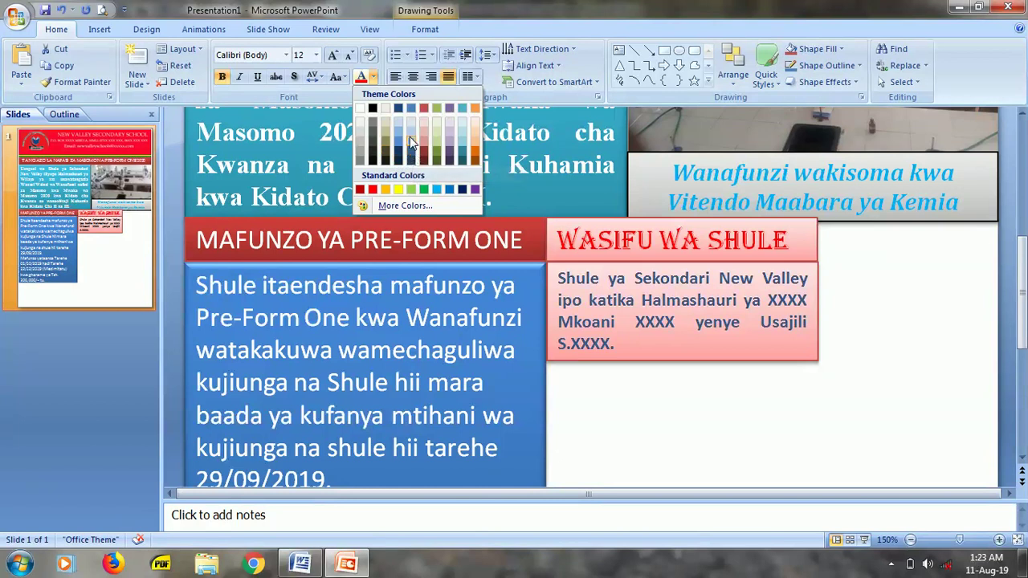
click(463, 191)
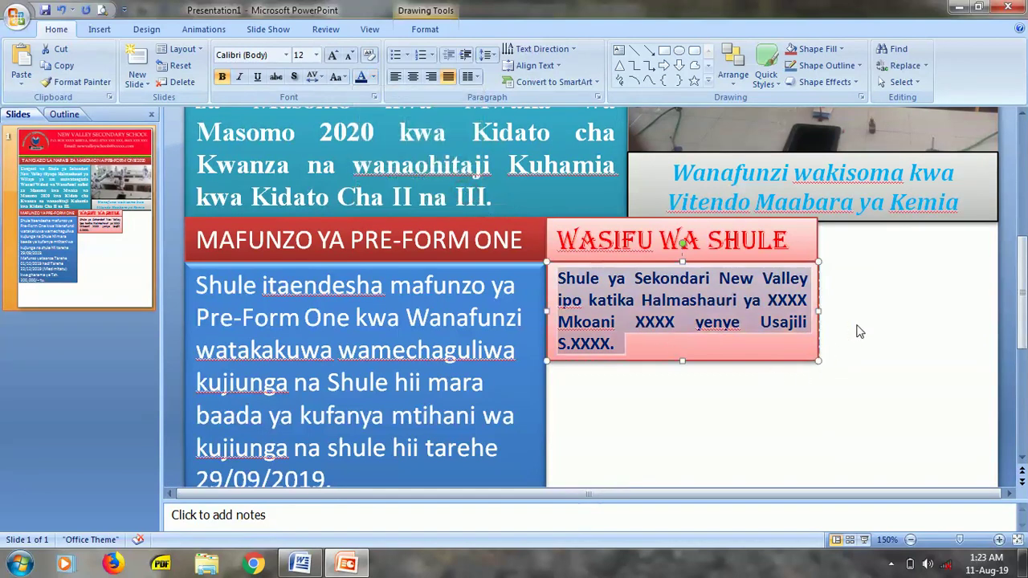
click(666, 217)
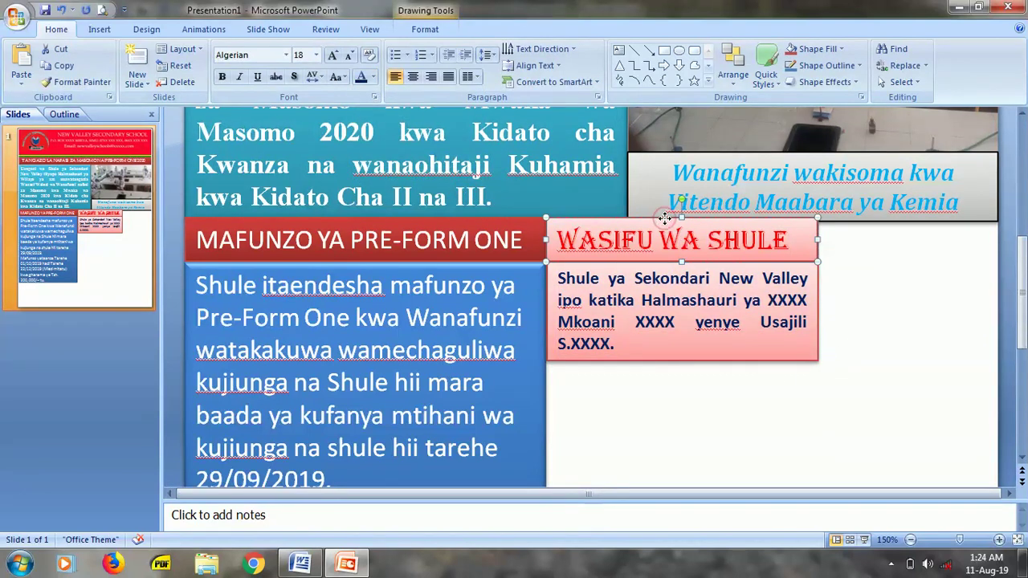
drag(664, 217, 666, 223)
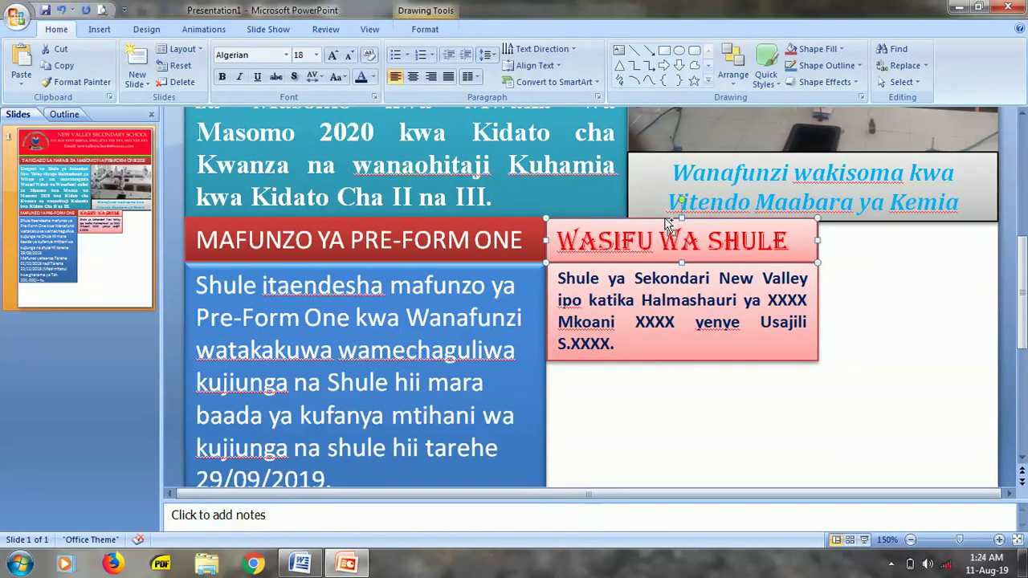
- Save the presentation to the Desktop as Presentation1
click(46, 10)
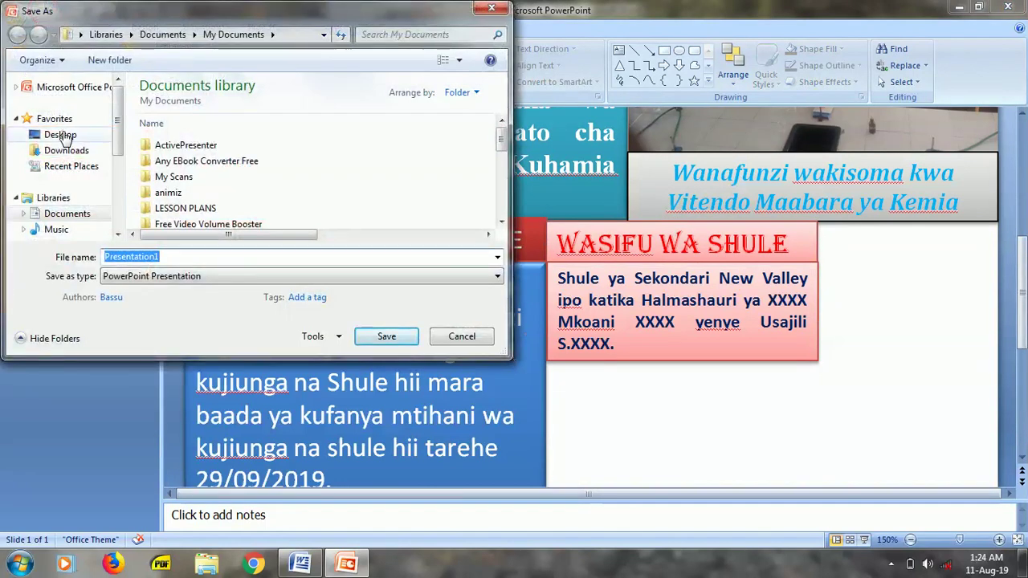
click(64, 135)
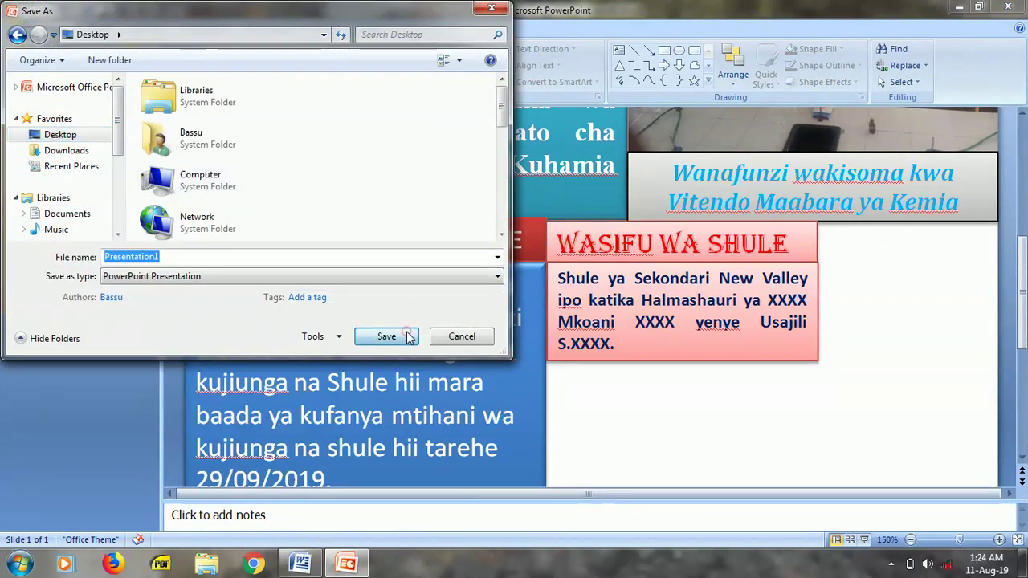
click(407, 337)
click(99, 29)
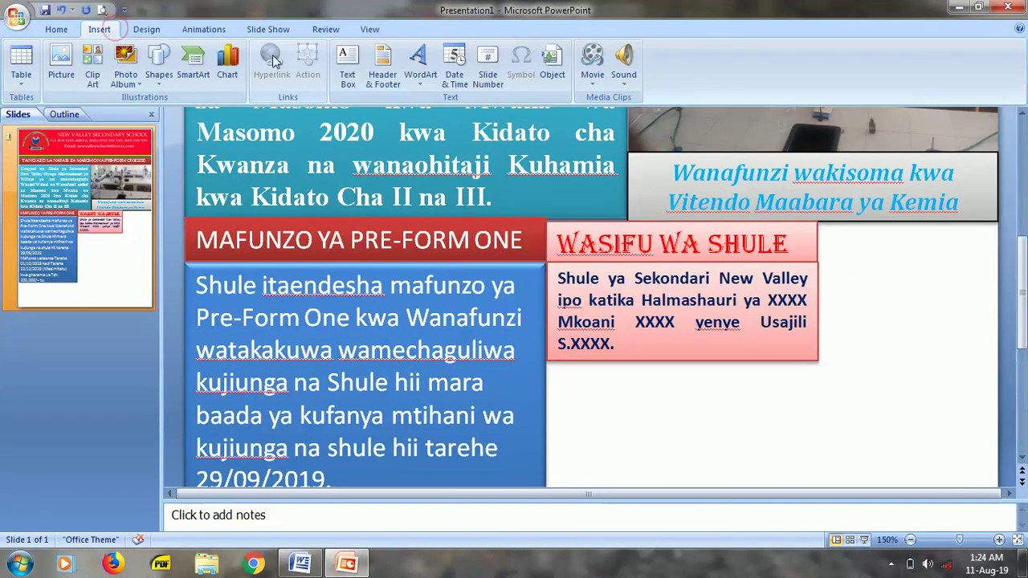
click(348, 72)
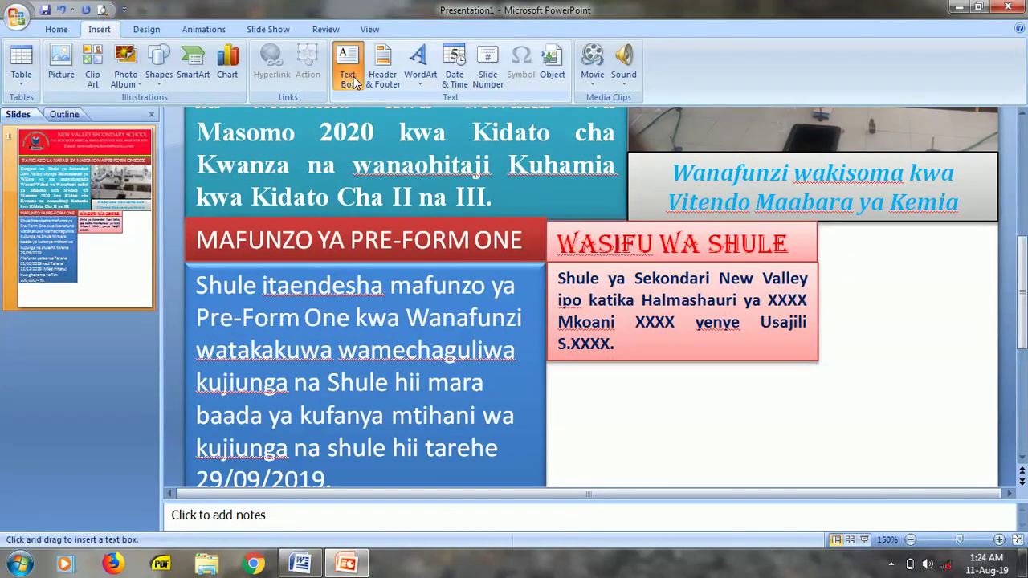
- Add a text box reading 'UFAULU WA SHULE' beside the WASIFU WA SHULE box and select its text
click(820, 226)
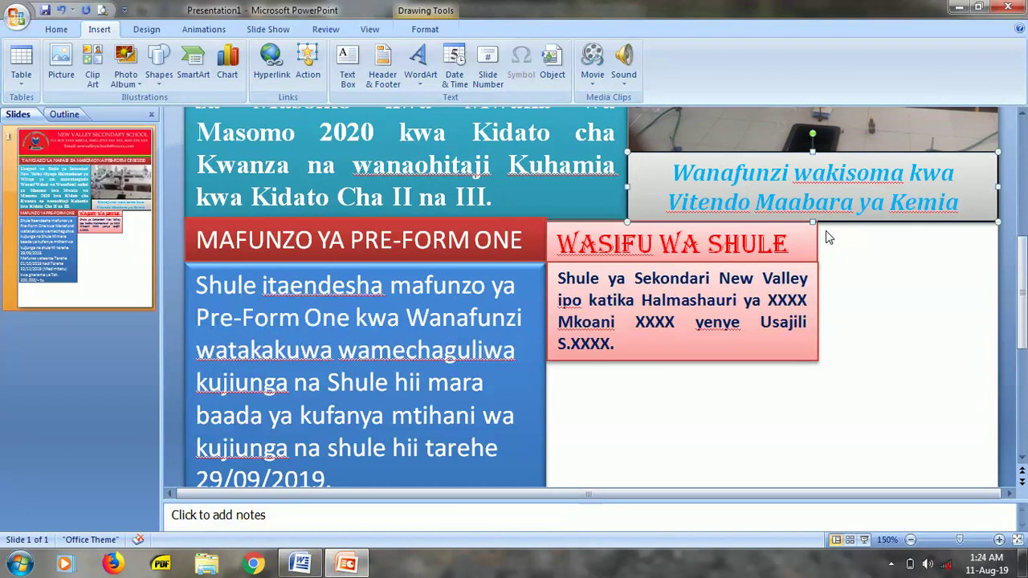
click(825, 237)
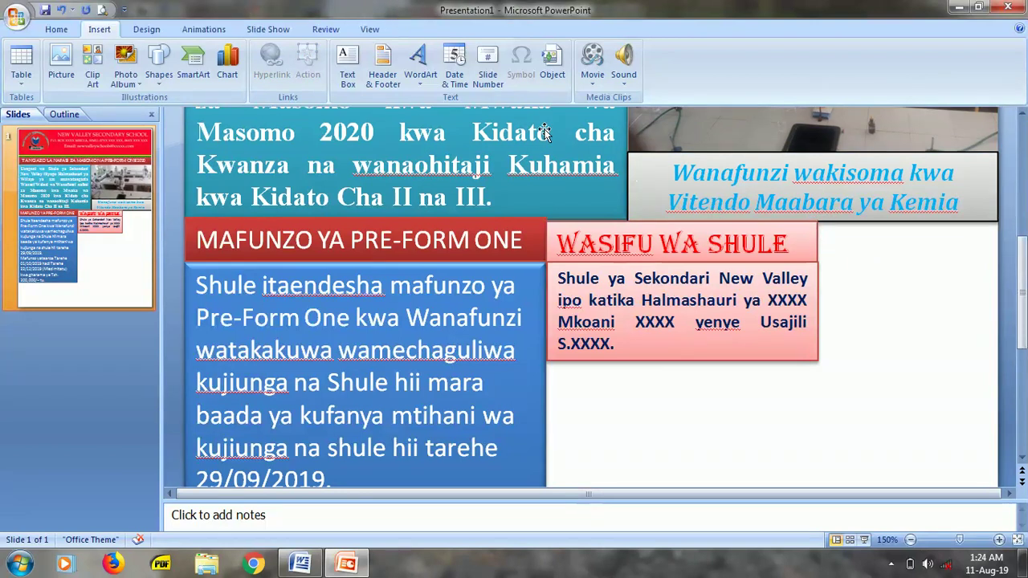
click(348, 60)
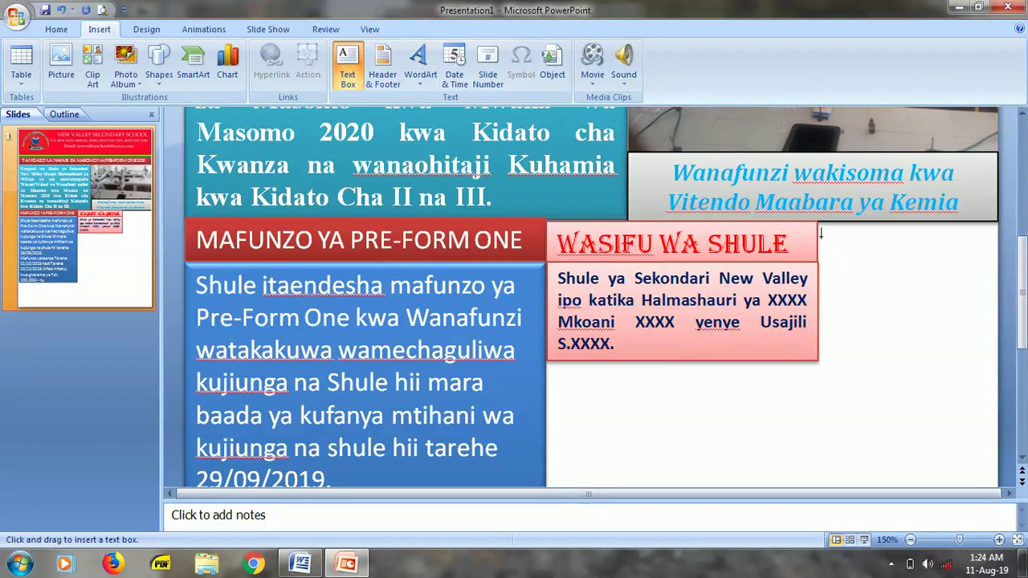
drag(826, 236, 994, 280)
text(UFAULU WA SHULE)
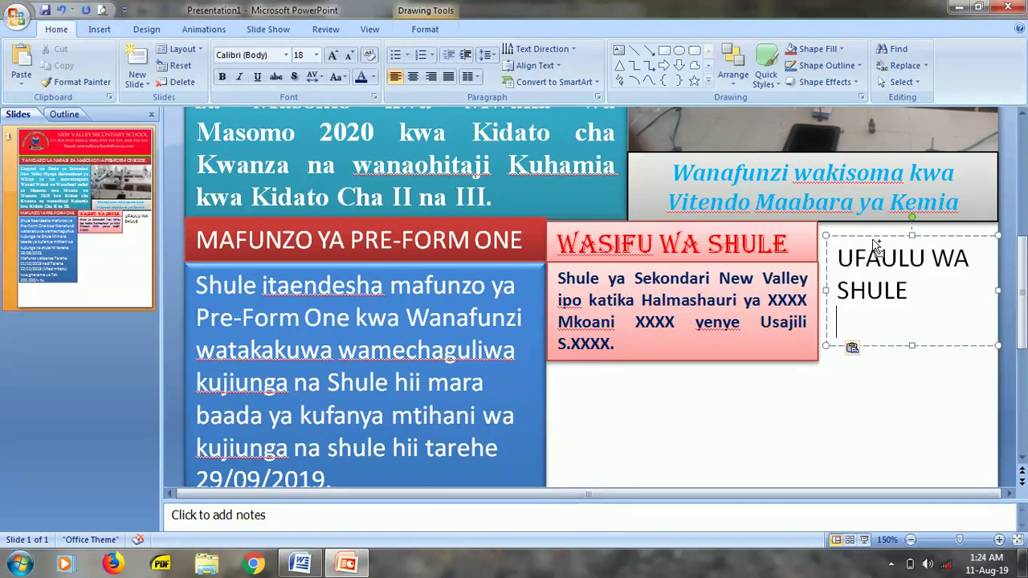
drag(999, 250, 997, 250)
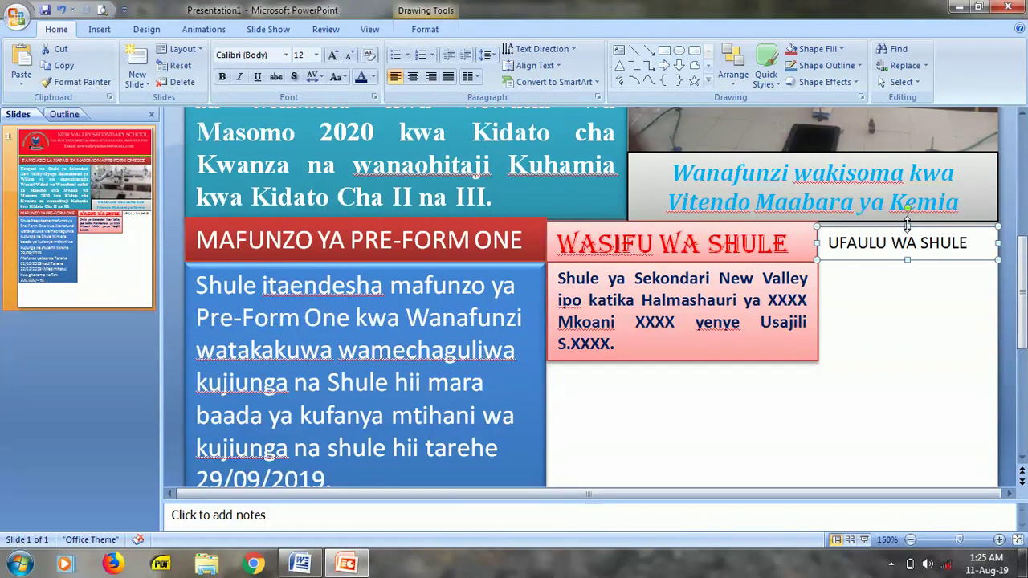
drag(920, 258, 919, 269)
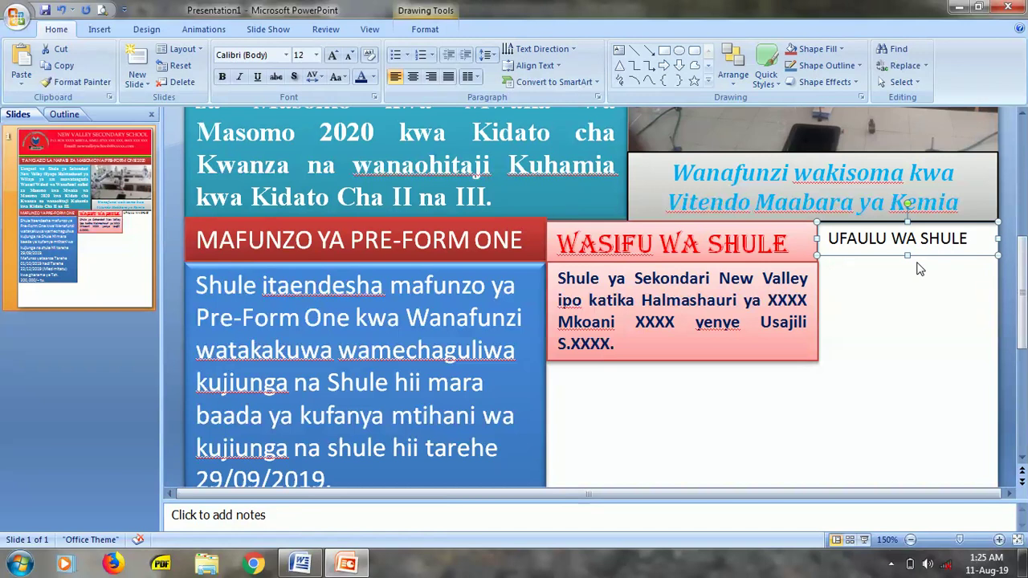
drag(908, 255, 911, 266)
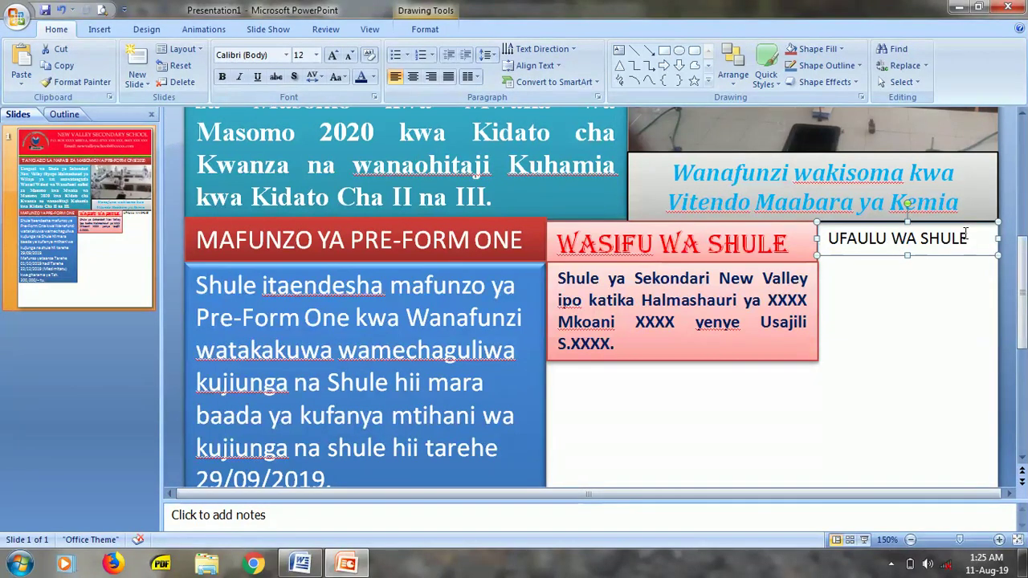
drag(969, 238, 849, 245)
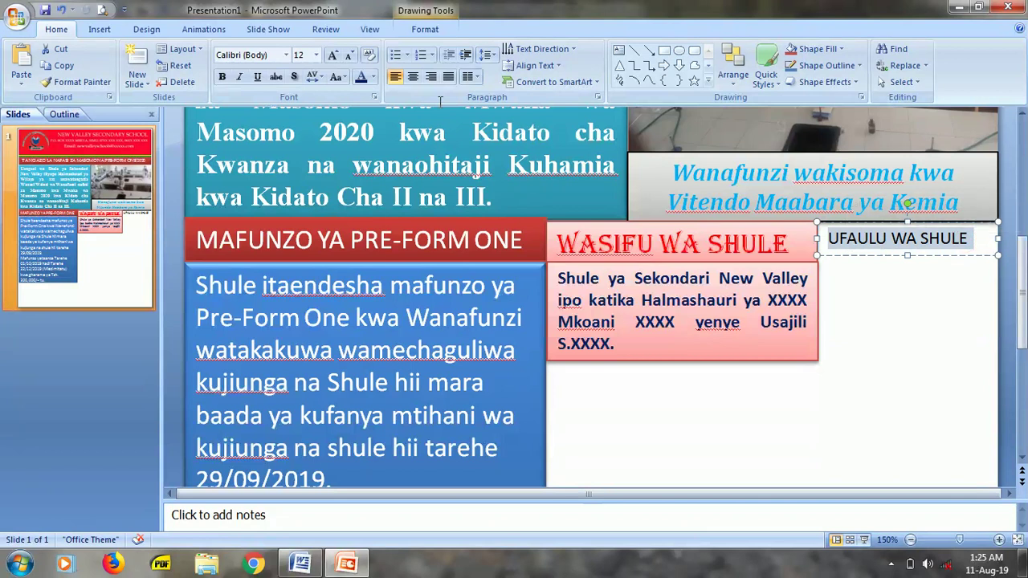
- Make the UFAULU WA SHULE heading text bold at 13 pt
click(334, 54)
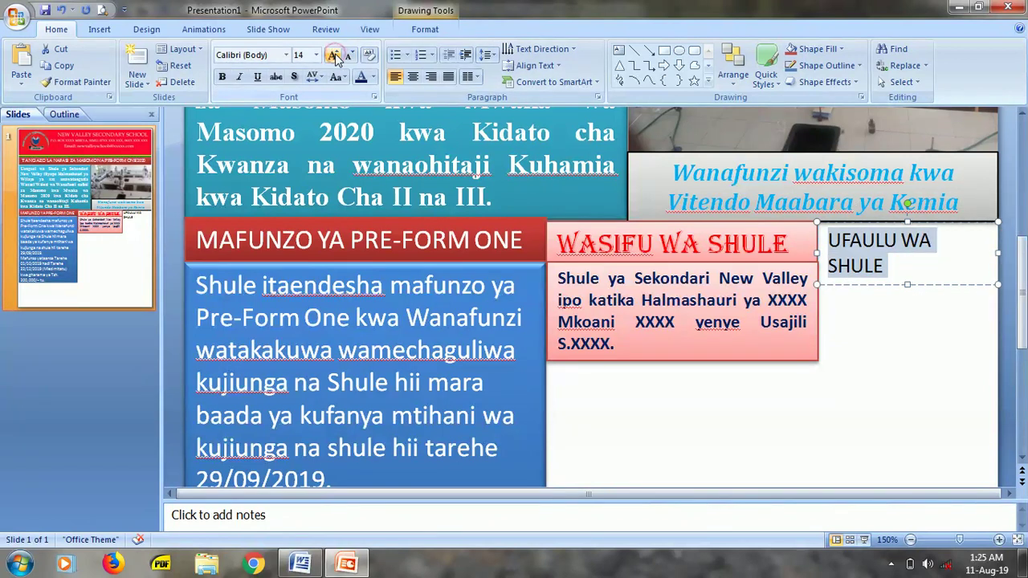
click(310, 54)
text(13)
key(Return)
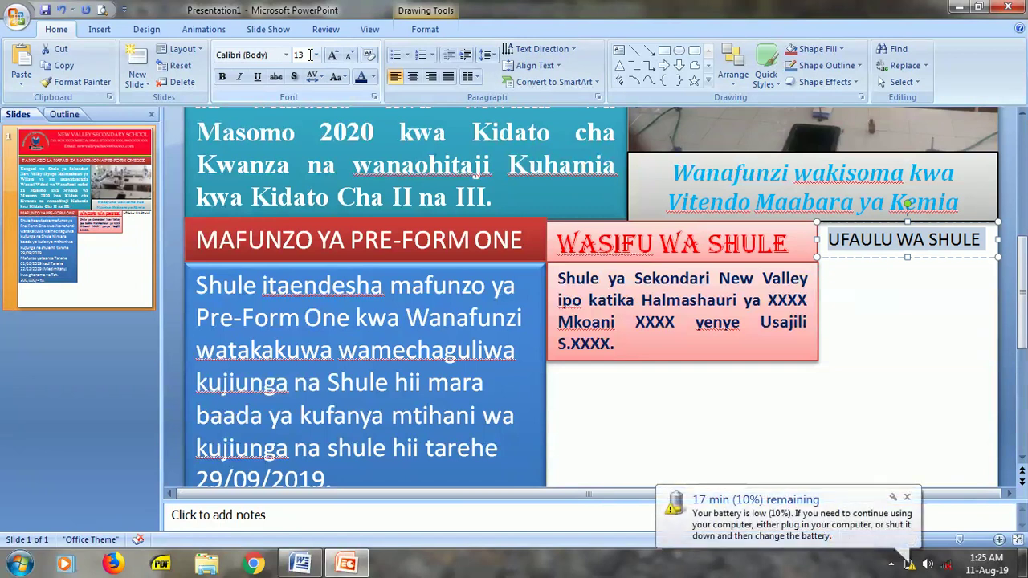
key(ctrl+b)
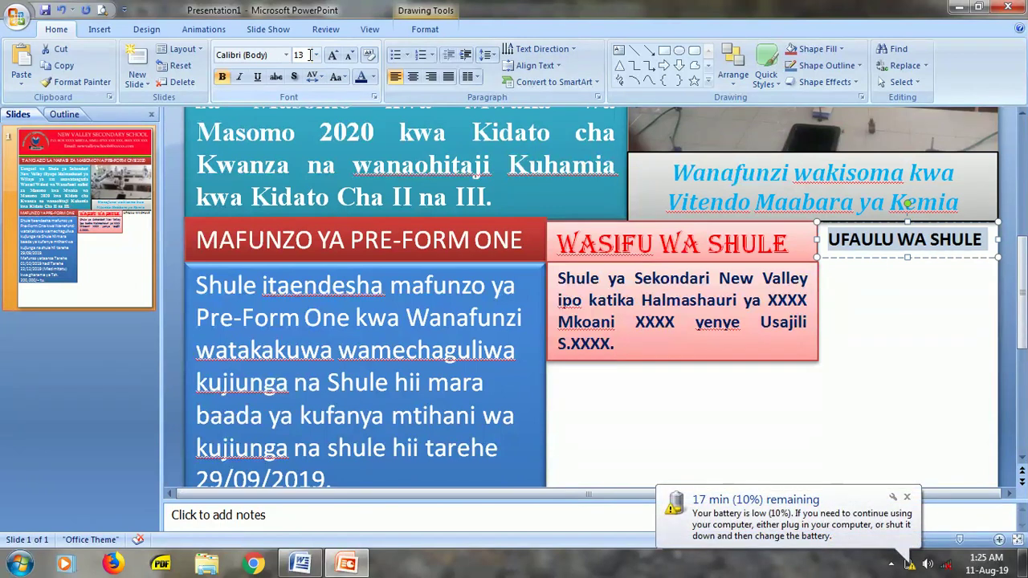
- Apply the red Intense Effect shape style to the heading box
click(438, 30)
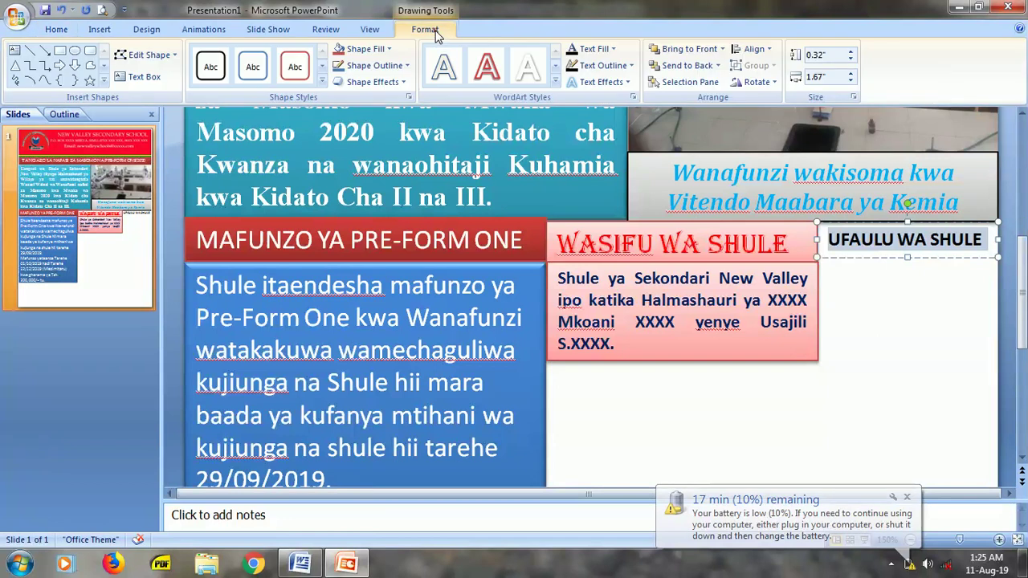
click(322, 79)
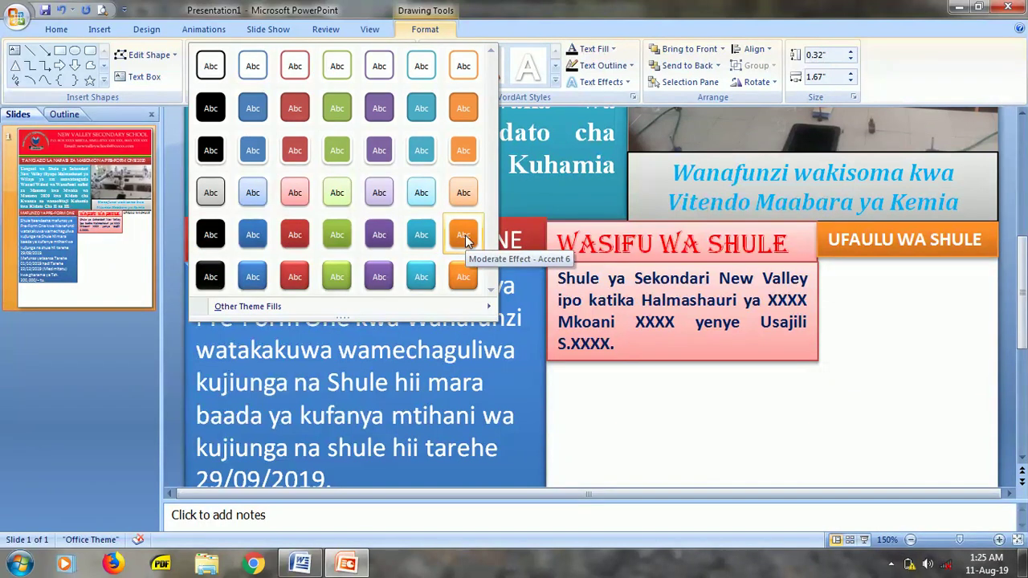
click(294, 275)
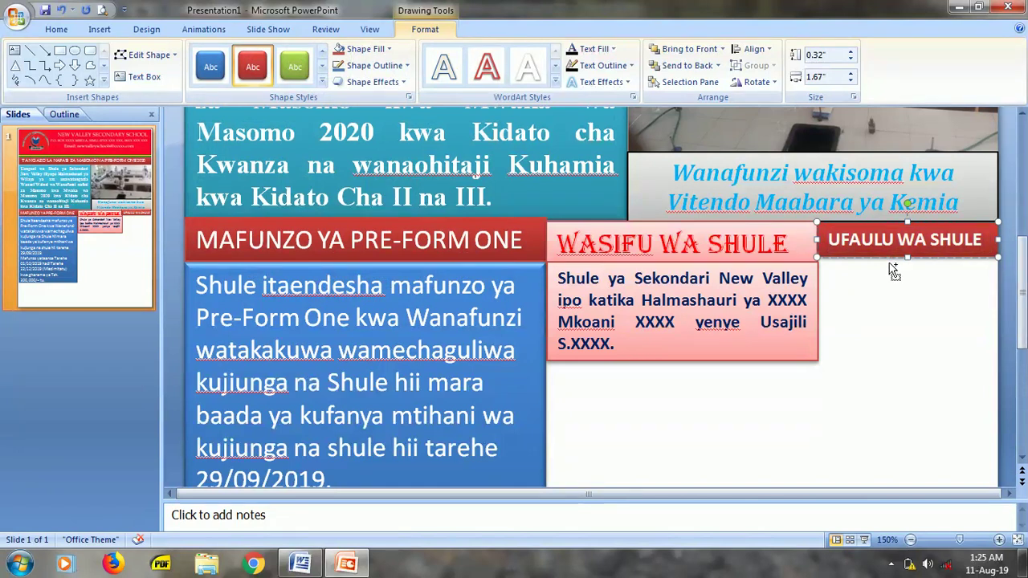
click(912, 321)
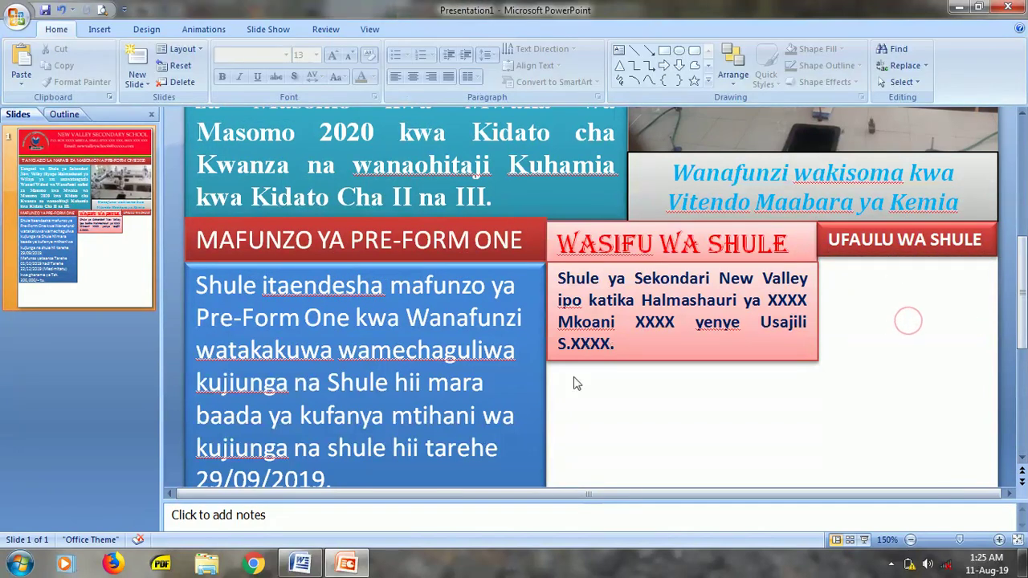
click(97, 28)
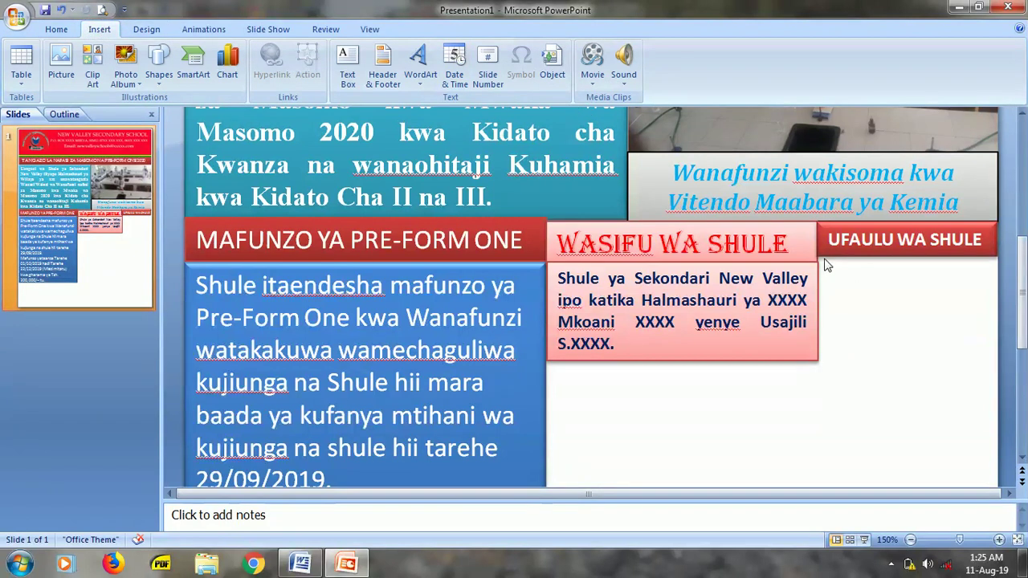
- Draw a text box below the heading and paste the school exam-performance paragraph into it
drag(822, 259, 999, 358)
click(346, 65)
drag(825, 271, 962, 316)
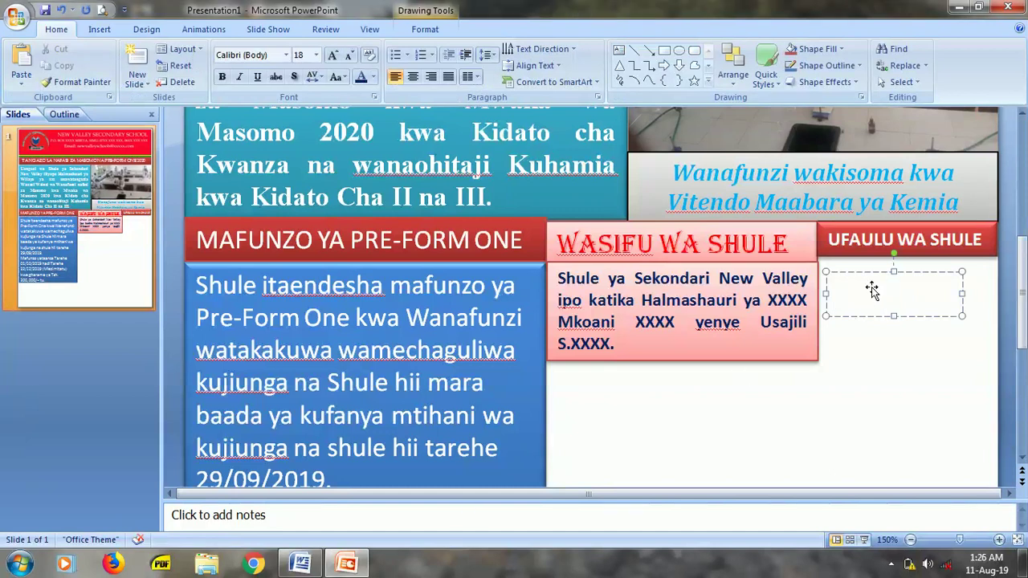
text(Shule imekuwa ikifanya vizuri kwa mitihani ya ndani na nje kwa kidato cha Pili na Nne. Shule ni ya Bweni kwa Wavulana na Wasichana Kidato cha I hadi cha IV. Shule inapokea wanafunzi wa dini zote na kuwalea kwa dini zao.)
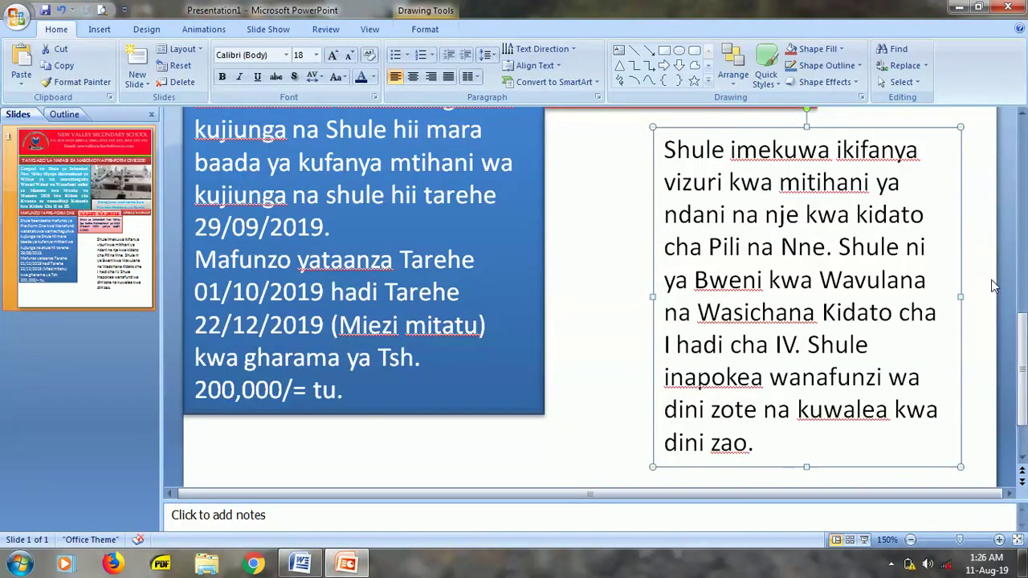
scroll(919, 265, up, 3)
click(919, 265)
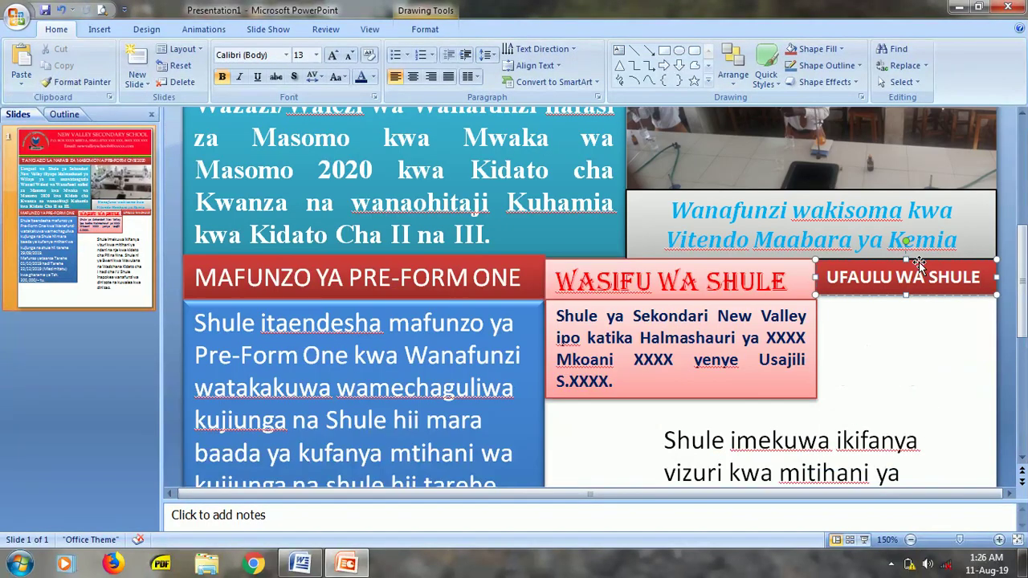
- Widen the WASIFU WA SHULE title and description boxes to the right edge and centre the title
drag(919, 265, 920, 396)
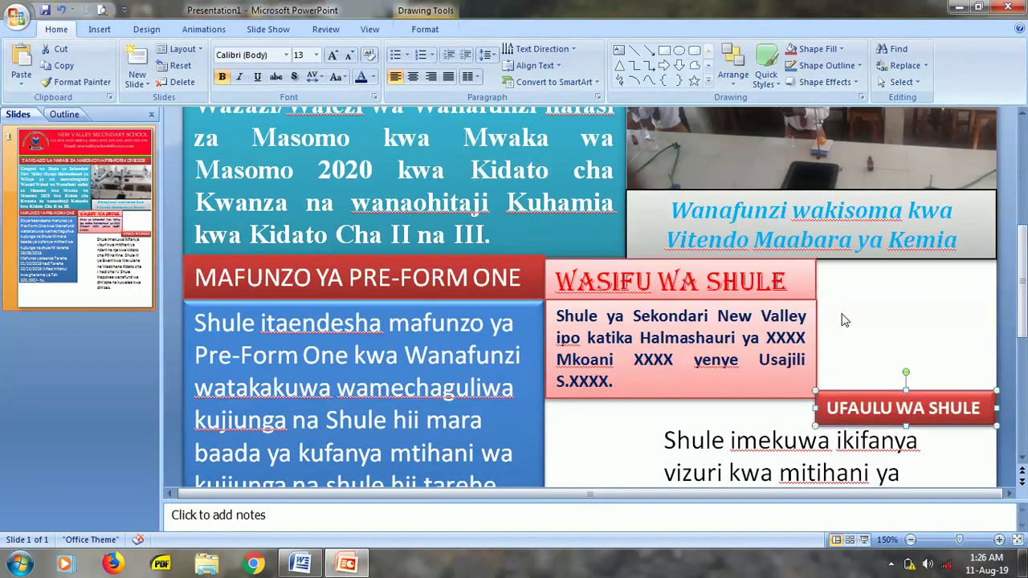
click(800, 278)
drag(817, 280, 993, 274)
click(772, 337)
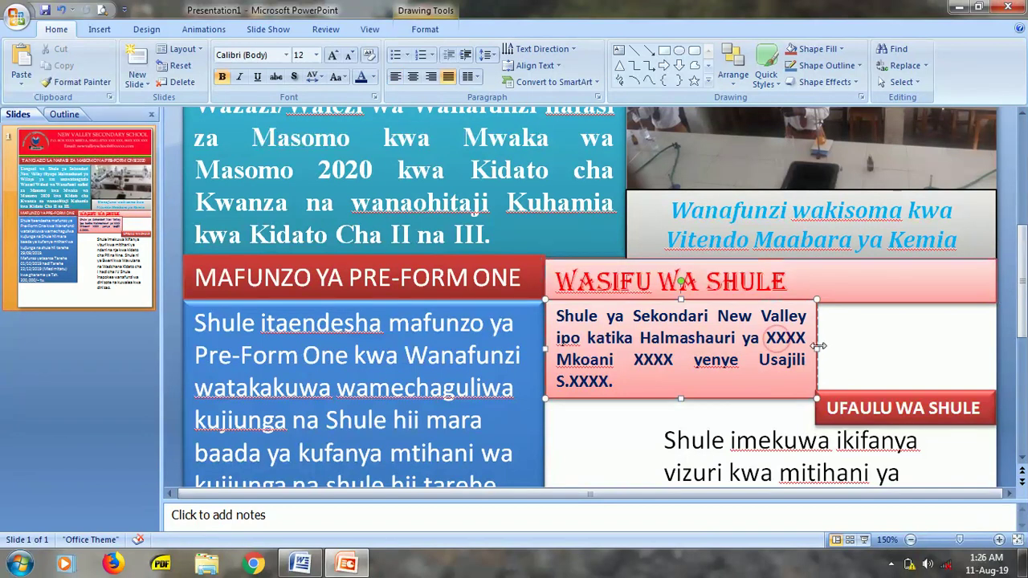
drag(816, 349, 991, 340)
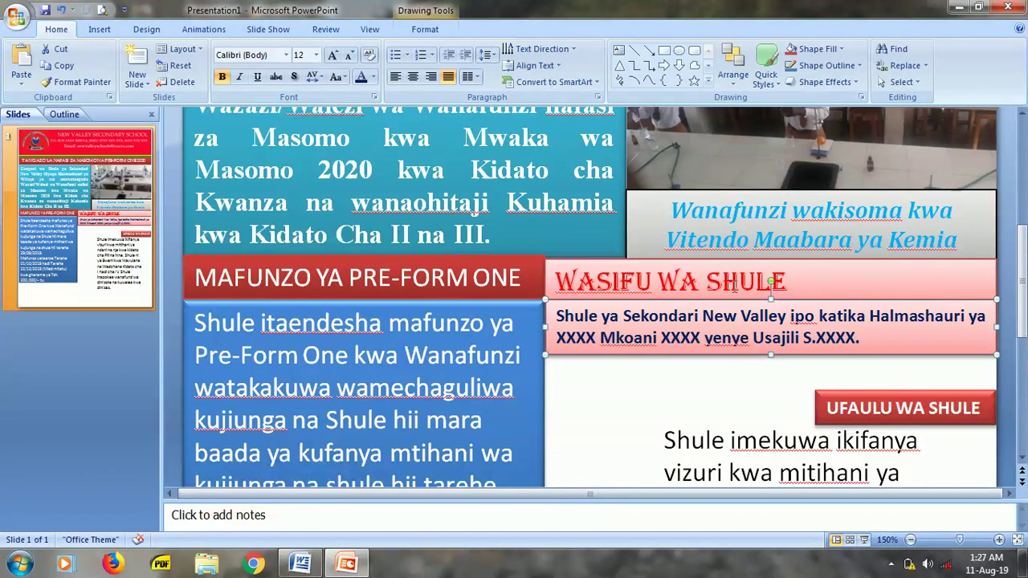
click(735, 281)
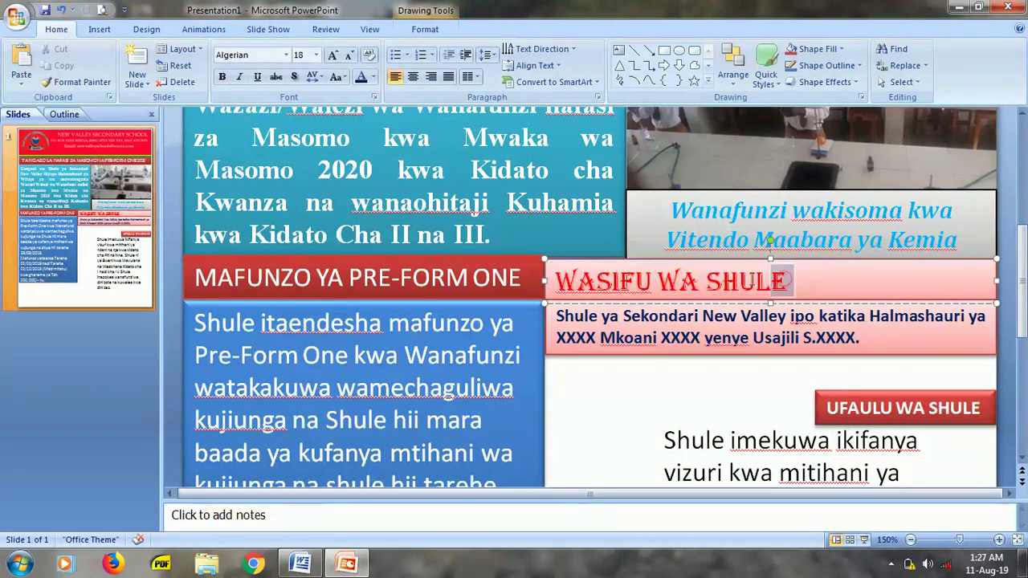
drag(793, 280, 589, 282)
key(ctrl+e)
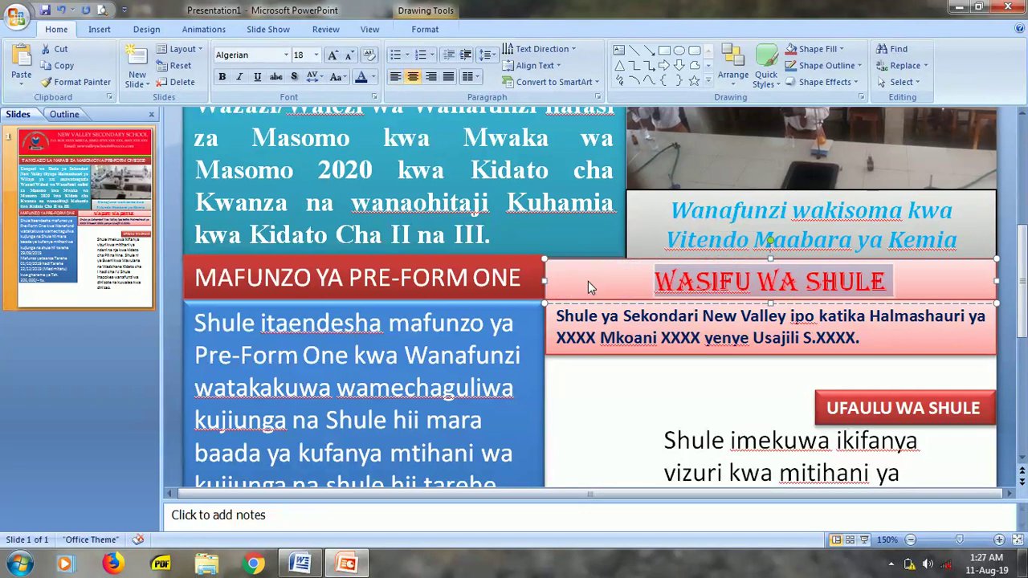
- Move the UFAULU WA SHULE bar under the description, stretch it across the column, and centre its text
click(858, 407)
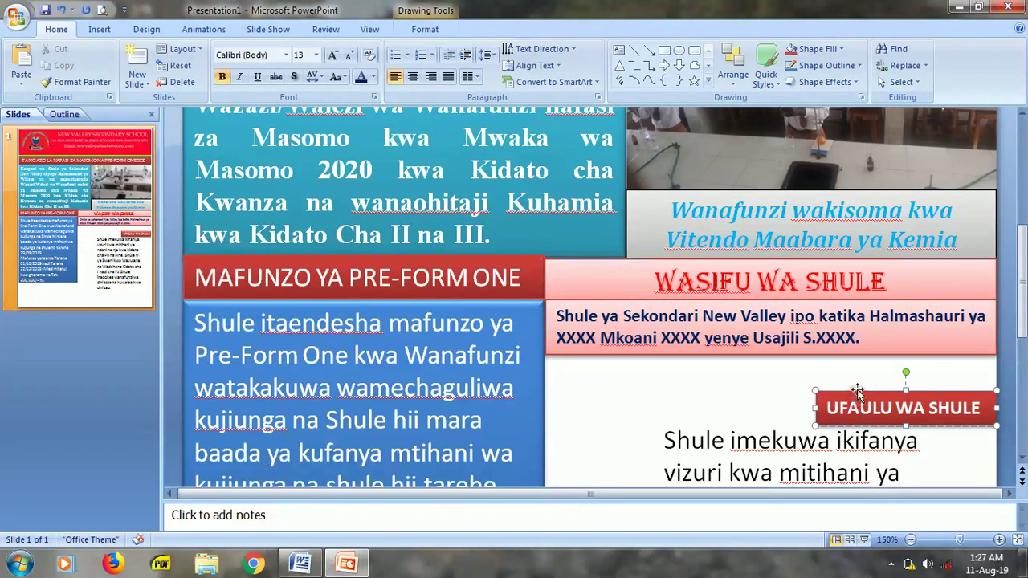
drag(857, 391, 585, 356)
drag(727, 370, 991, 373)
drag(993, 371, 995, 371)
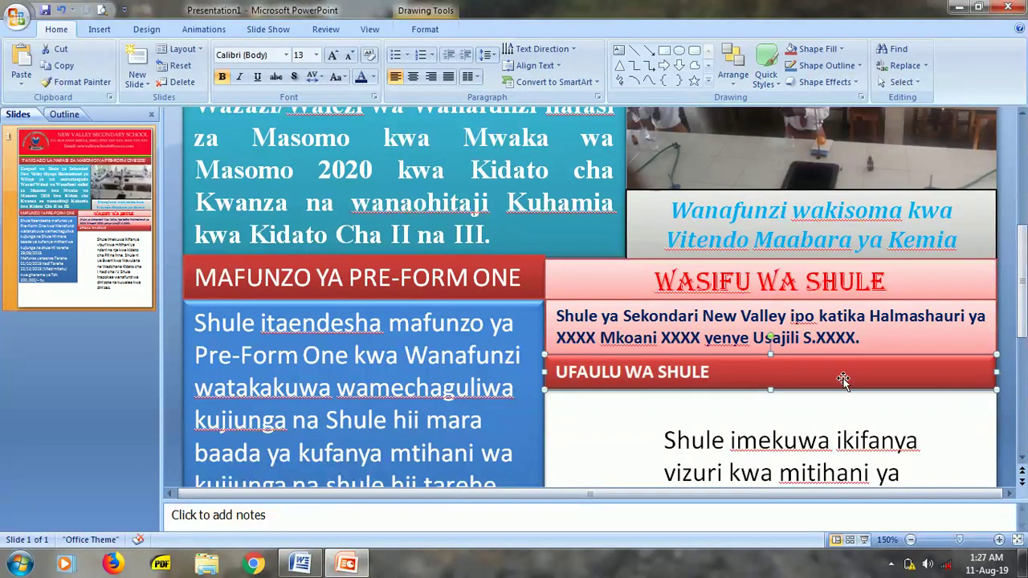
drag(705, 370, 583, 370)
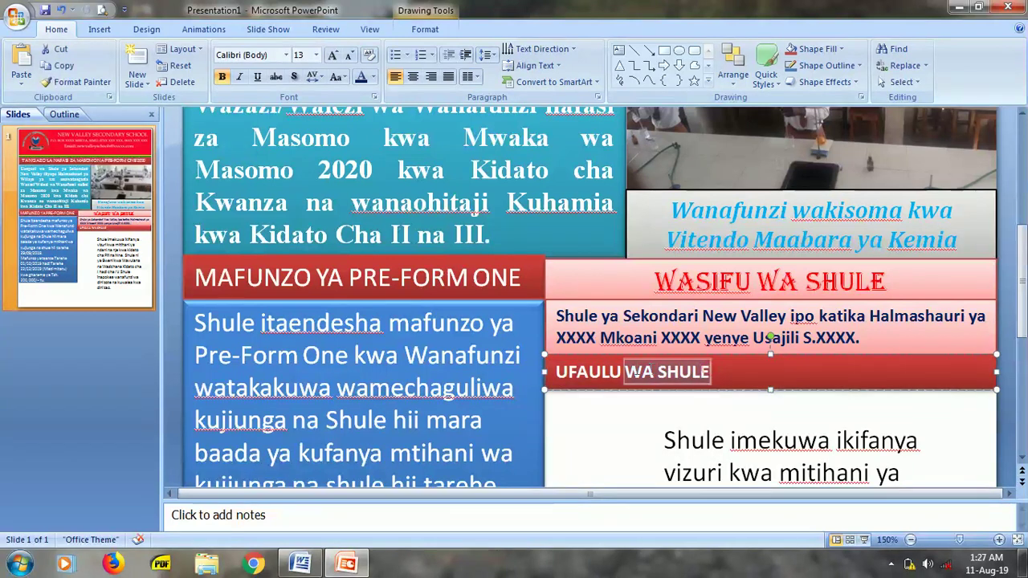
key(ctrl+e)
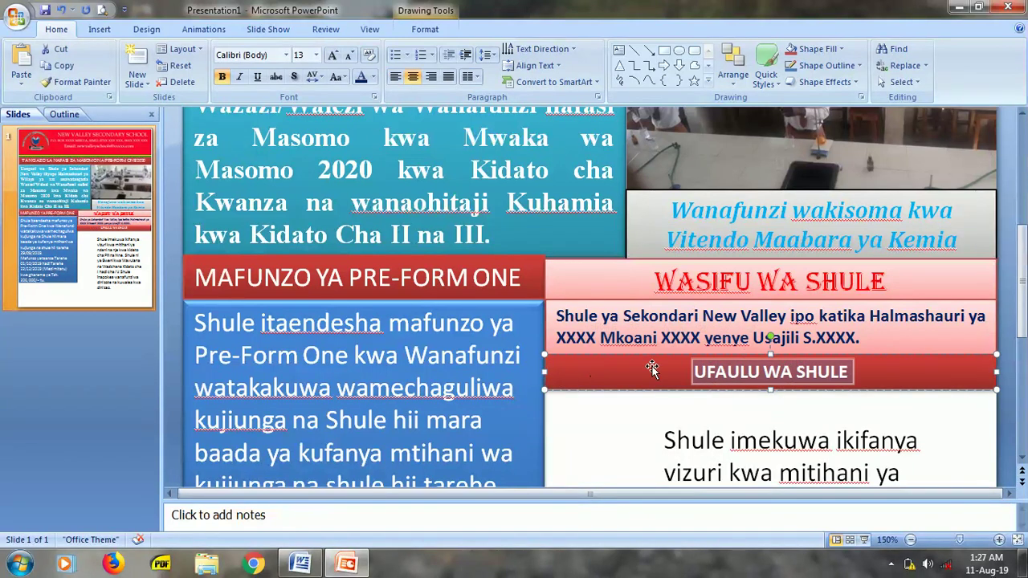
click(866, 440)
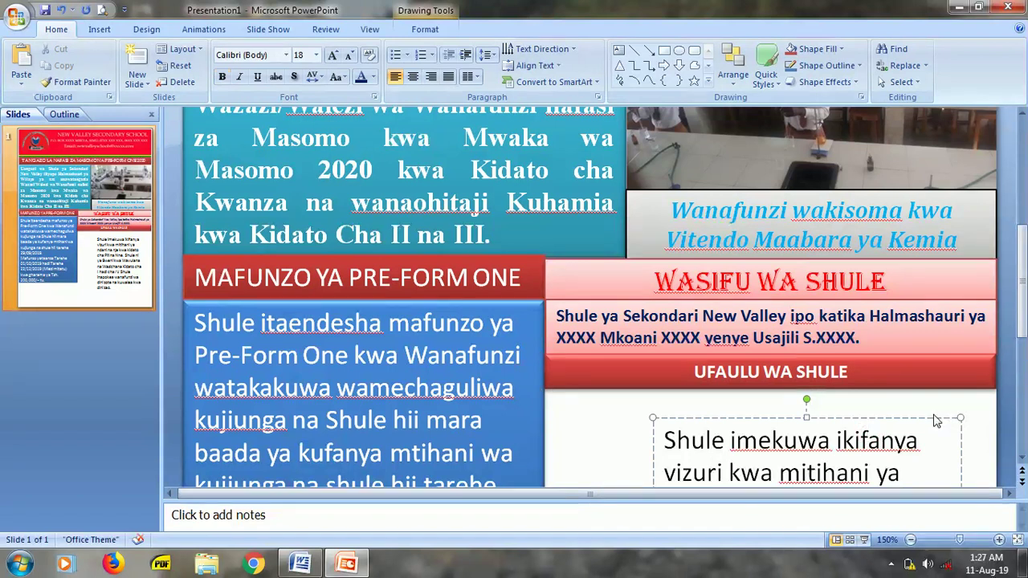
- Place the performance paragraph under the banner, widen it, shrink text to 11 pt and justify it
drag(935, 420, 822, 390)
scroll(821, 394, down, 3)
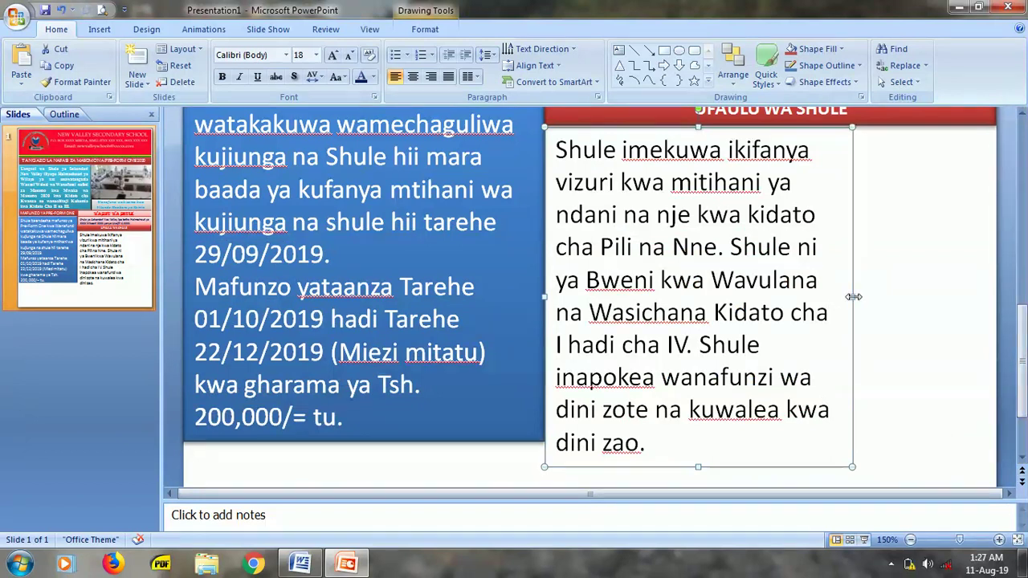
drag(852, 296, 1005, 297)
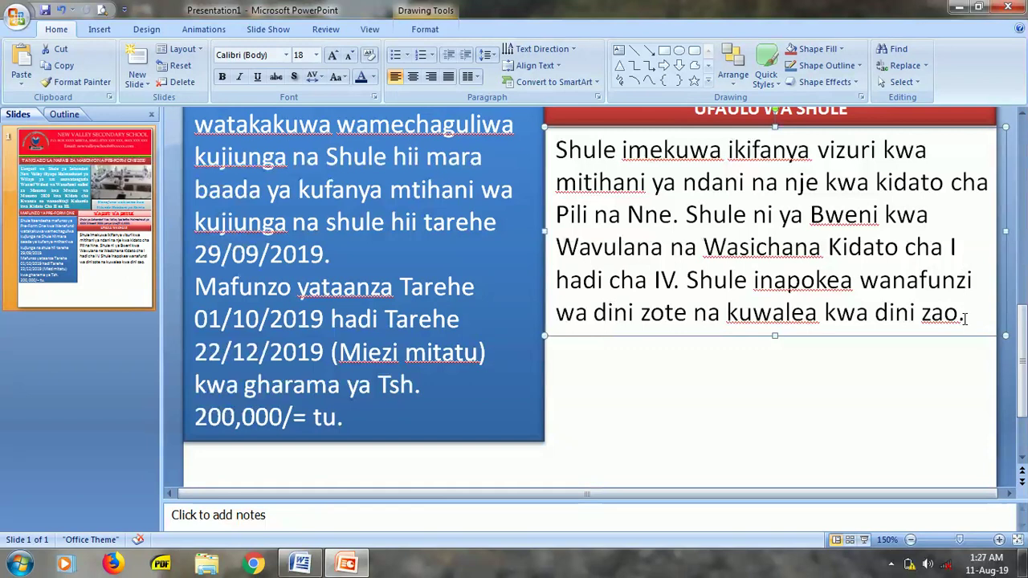
drag(964, 318, 555, 144)
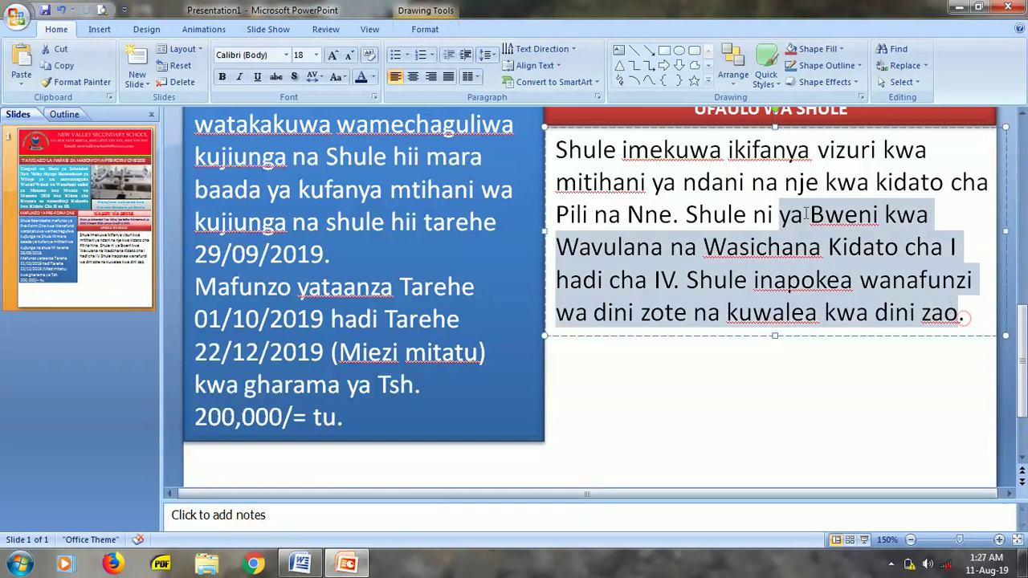
click(349, 55)
click(349, 54)
click(349, 54)
click(349, 55)
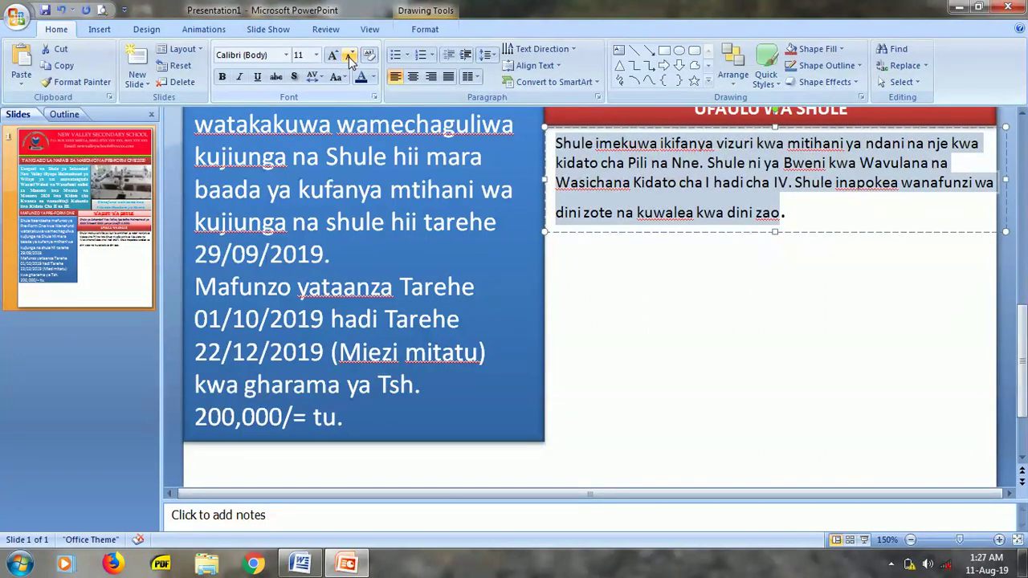
key(ctrl+j)
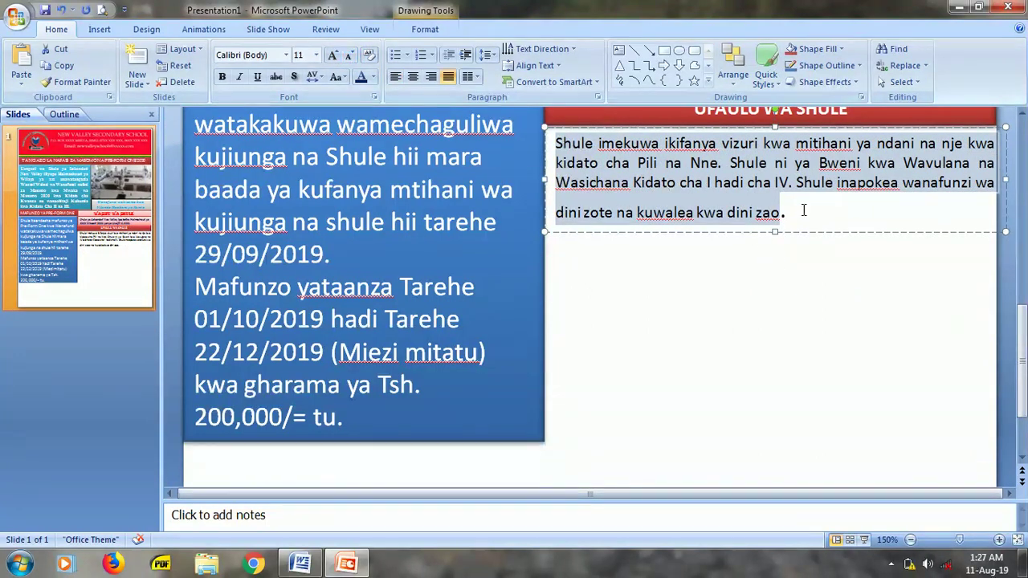
- Give the paragraph box the Subtle Effect – Accent 1 style and make its text bold
click(425, 28)
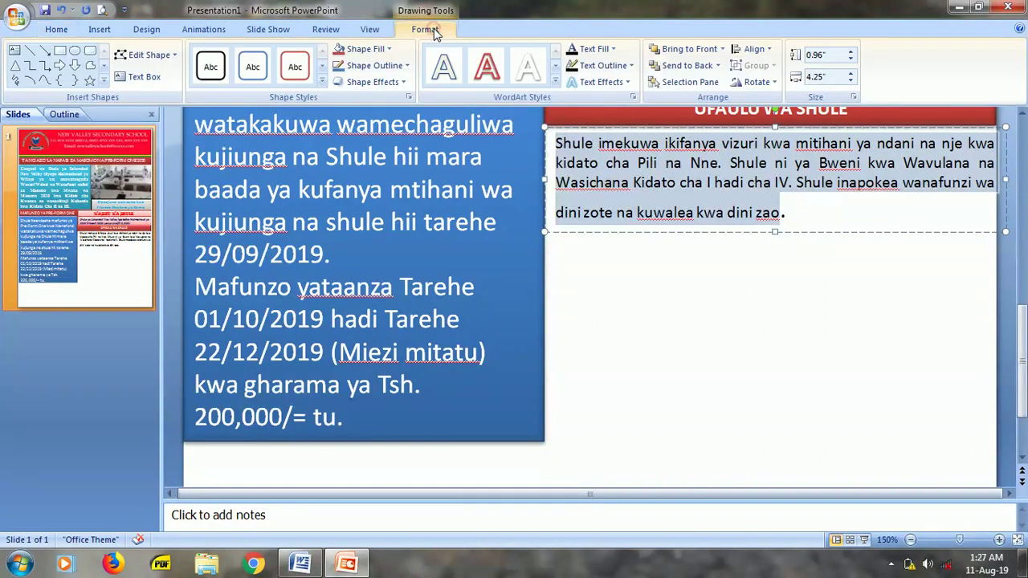
click(323, 80)
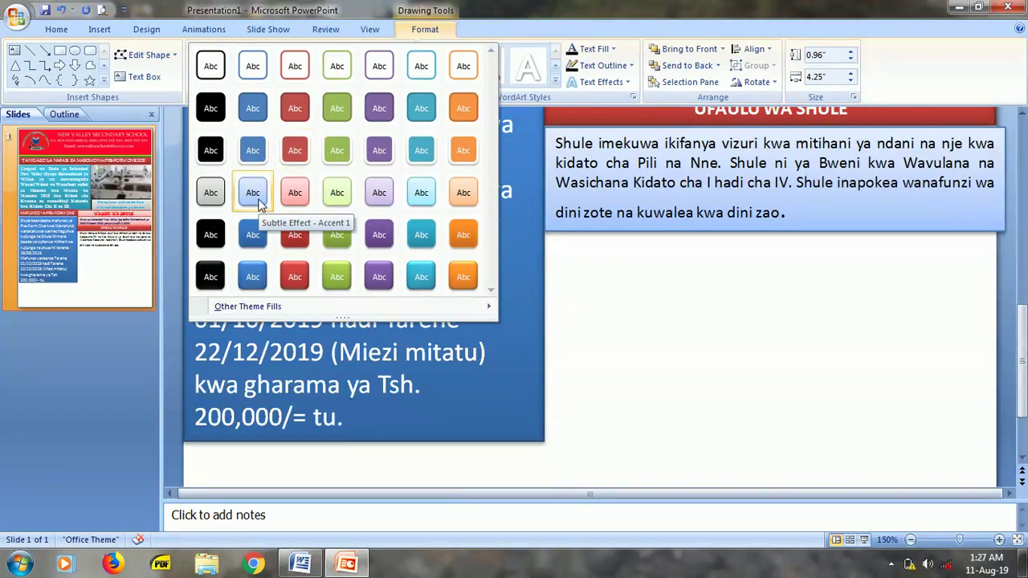
click(252, 193)
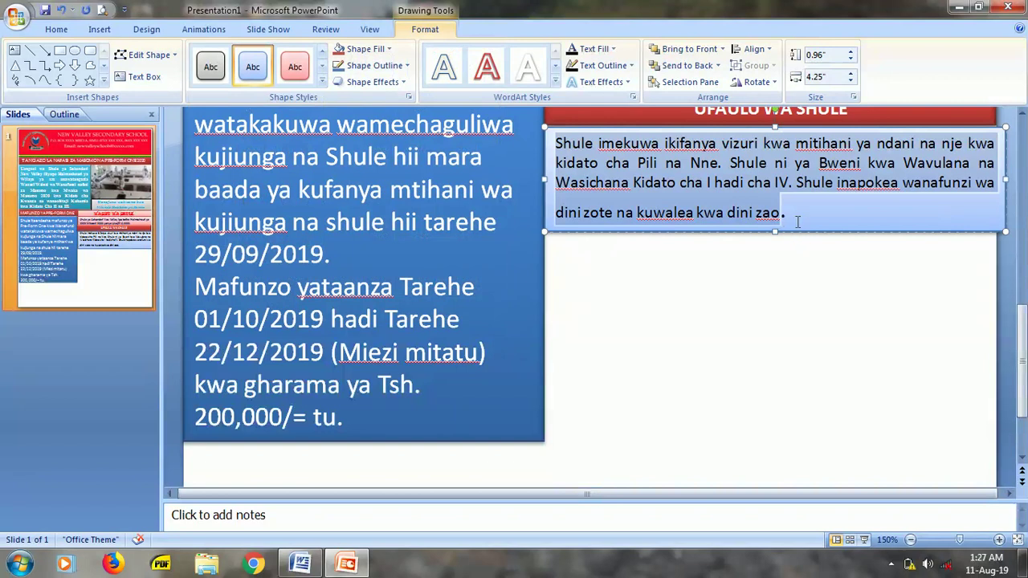
click(793, 221)
key(shift+Up)
key(shift+Up)
key(shift+Up)
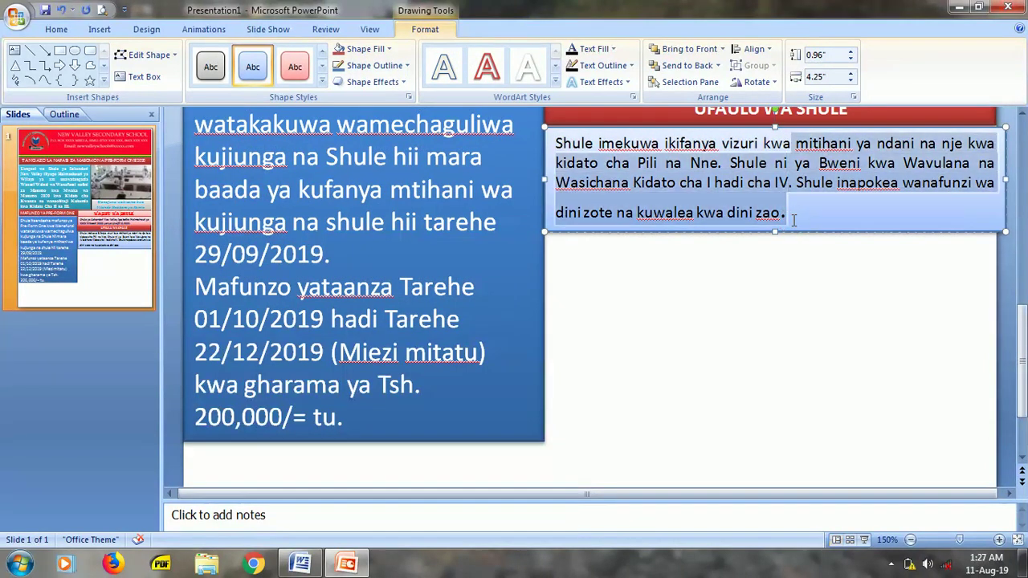
key(shift+Home)
key(ctrl+b)
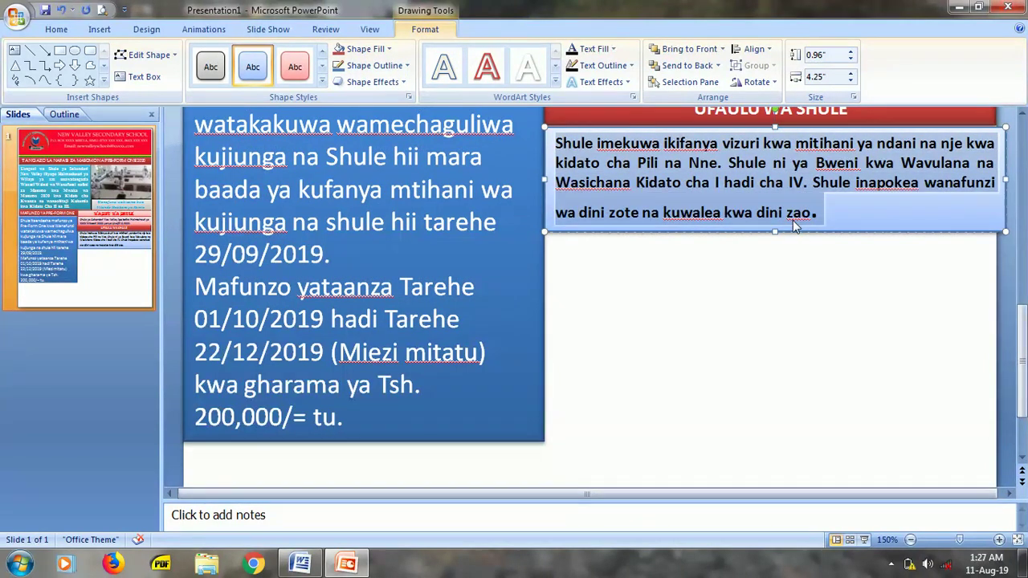
key(Escape)
click(740, 277)
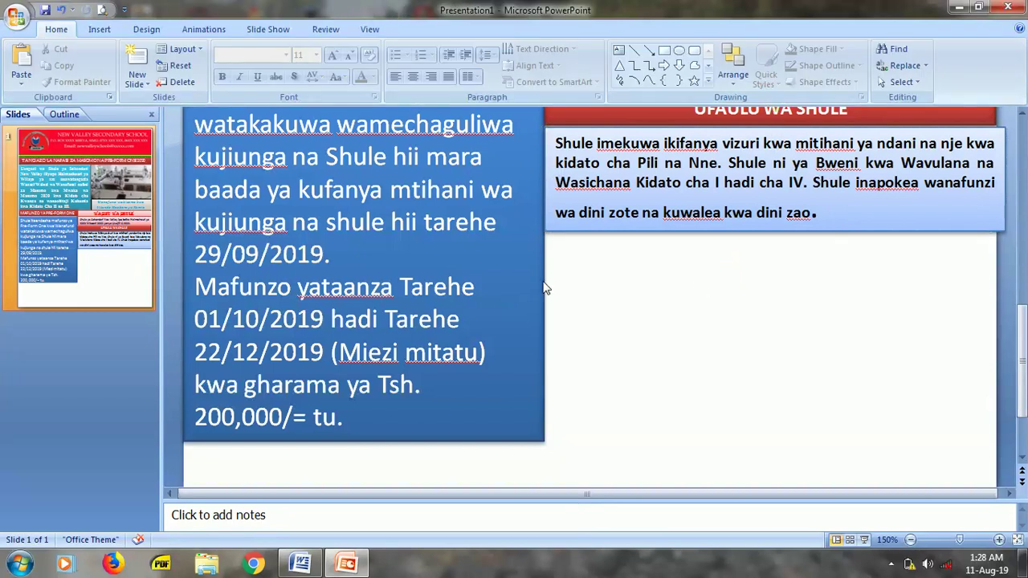
- Check the print preview, then narrow the performance paragraph box to align with the UFAULU banner
click(103, 11)
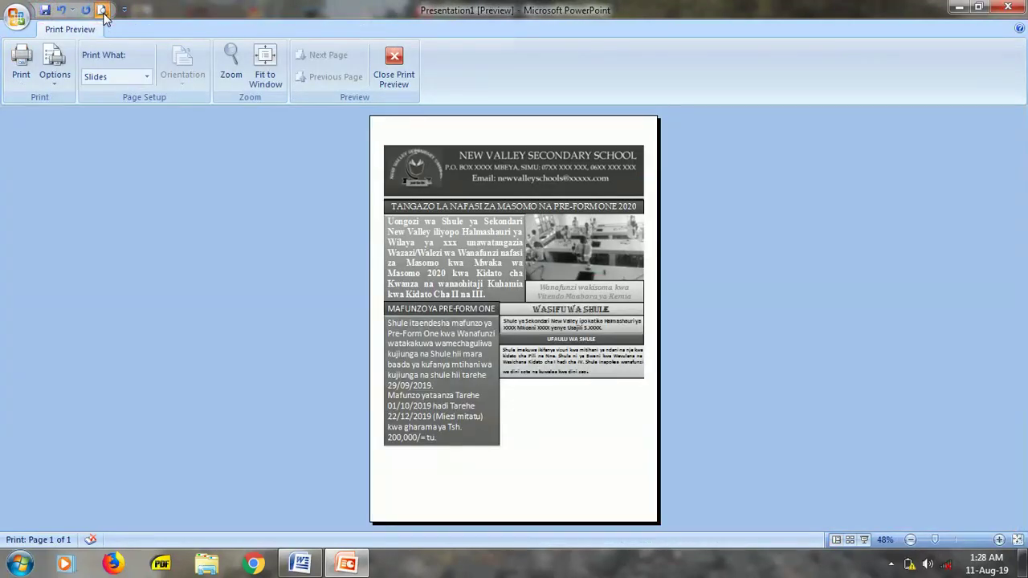
click(393, 69)
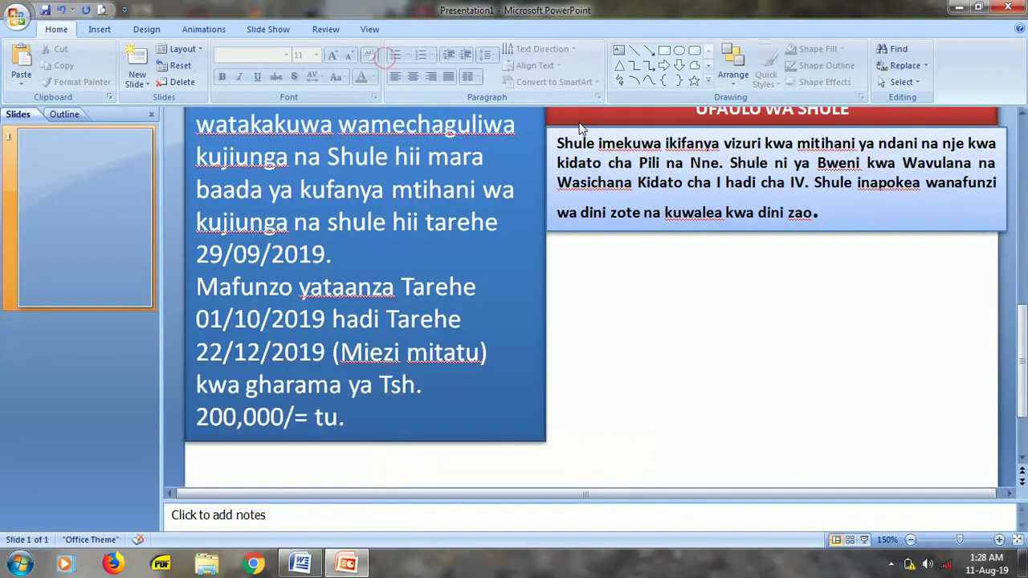
drag(1021, 361, 1020, 257)
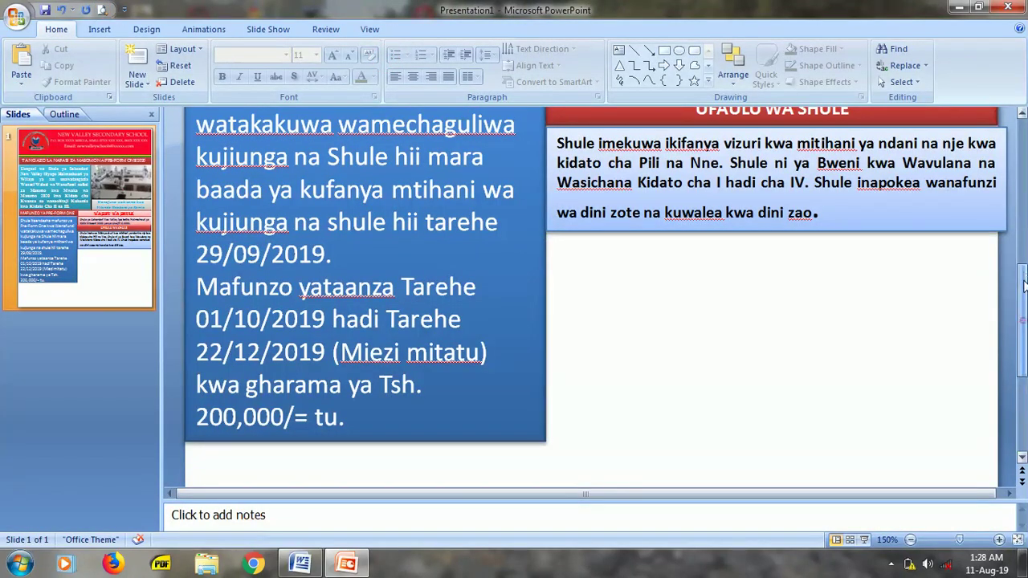
drag(1018, 321, 1024, 251)
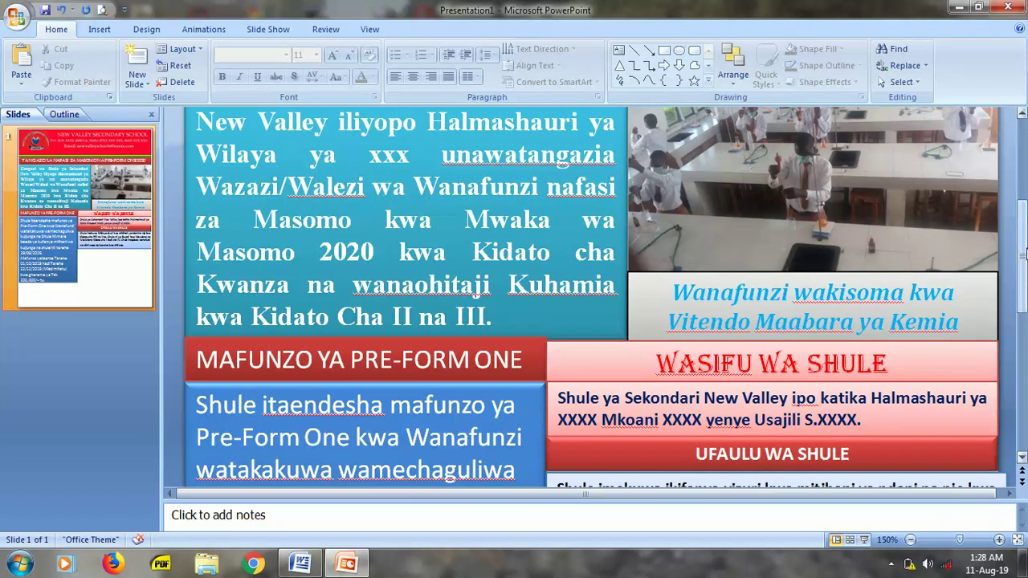
scroll(1013, 304, down, 3)
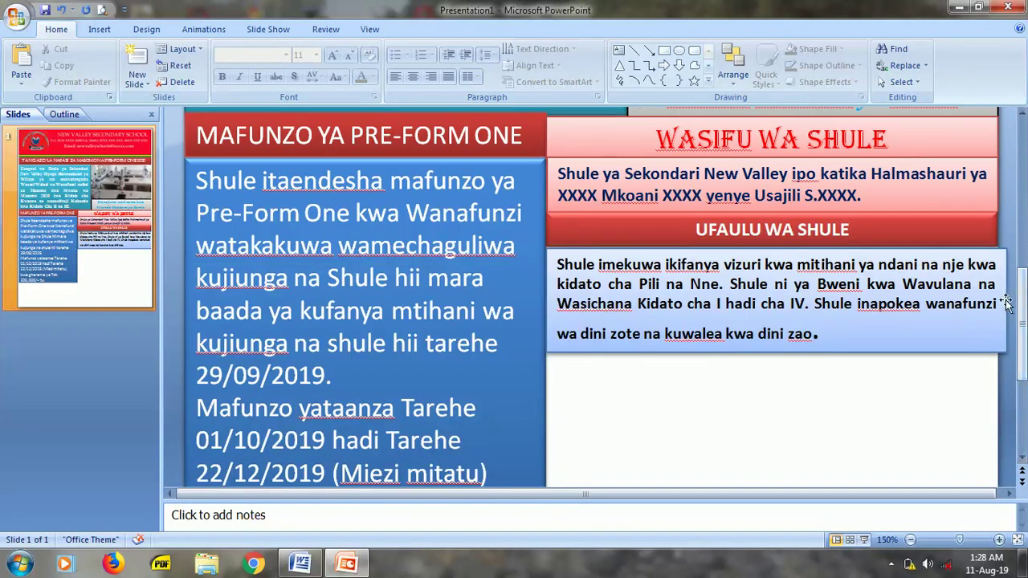
drag(1006, 303, 998, 302)
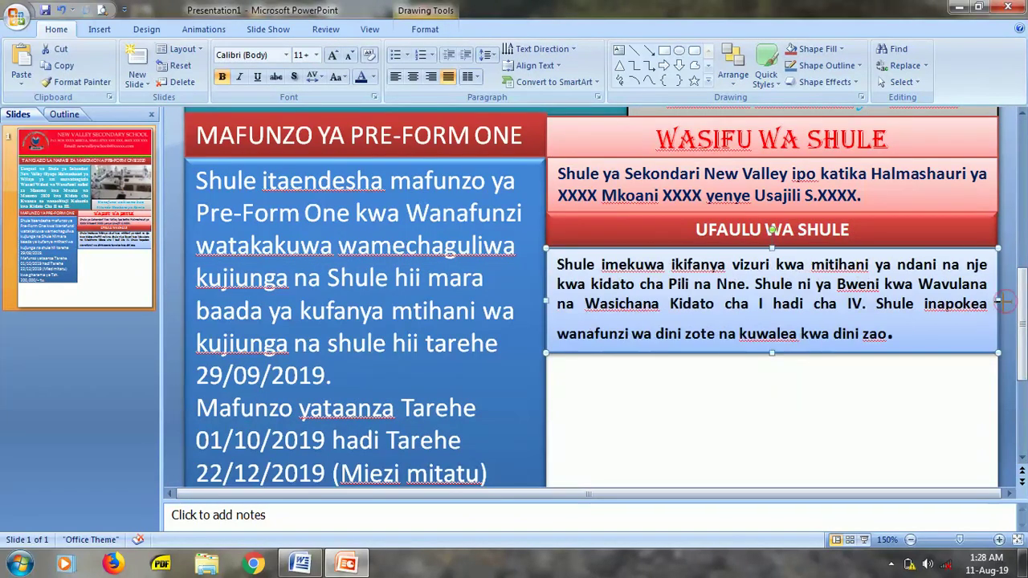
scroll(1001, 303, down, 1)
click(100, 29)
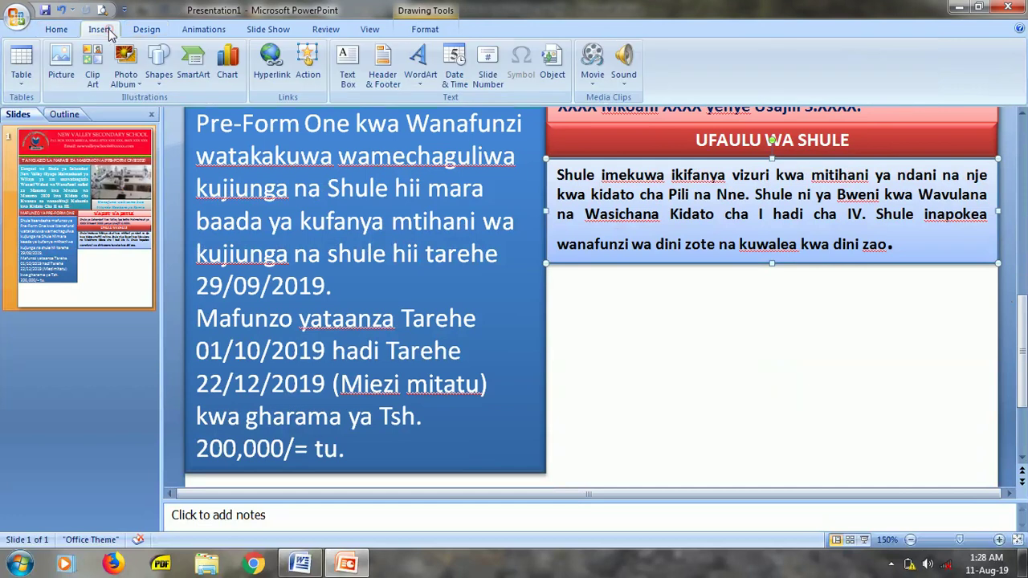
- Add a text box with the Mazingira ya Shule paragraph at 11 pt beneath the blue training box
click(363, 77)
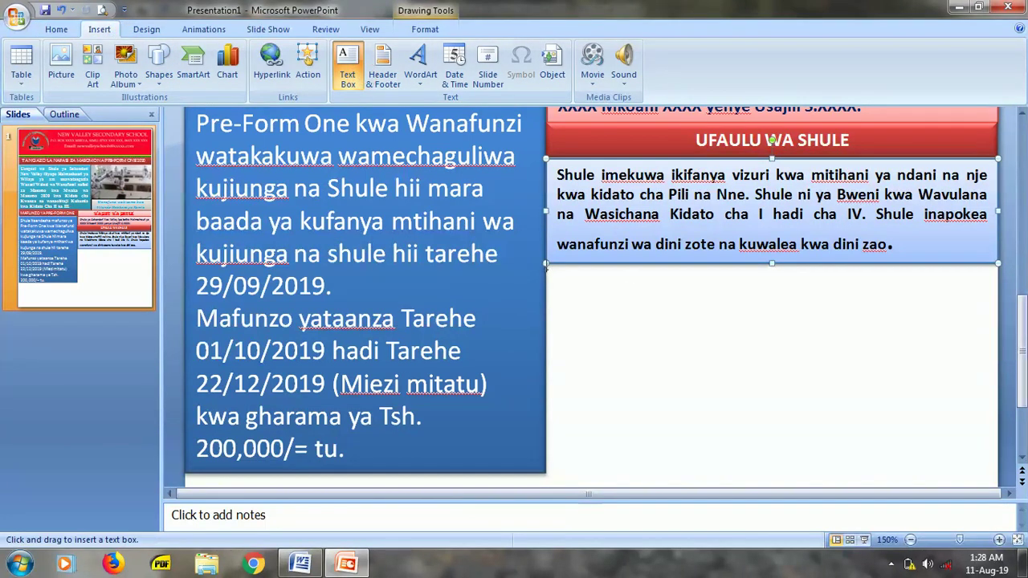
drag(575, 287, 979, 310)
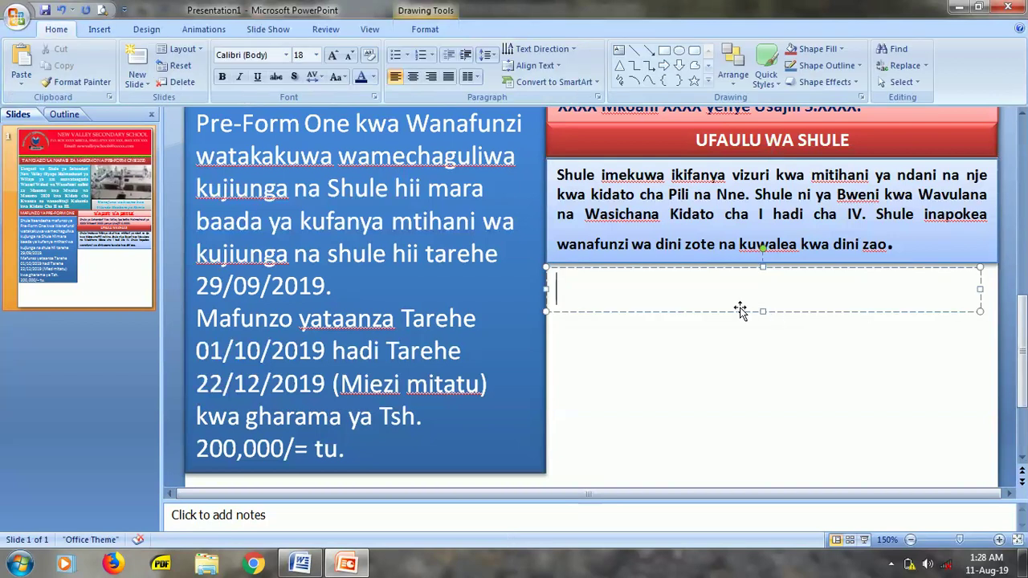
text(Mazingira ya Shule Mazingira ya Shule ni ya Kuvutia sana. Shule ina miti mingi ya kivuli na bustani za mboga na matunda mbalimbali zinazomuwezesha mtoto kujifunza somo la Kilimo kwa vitendo.)
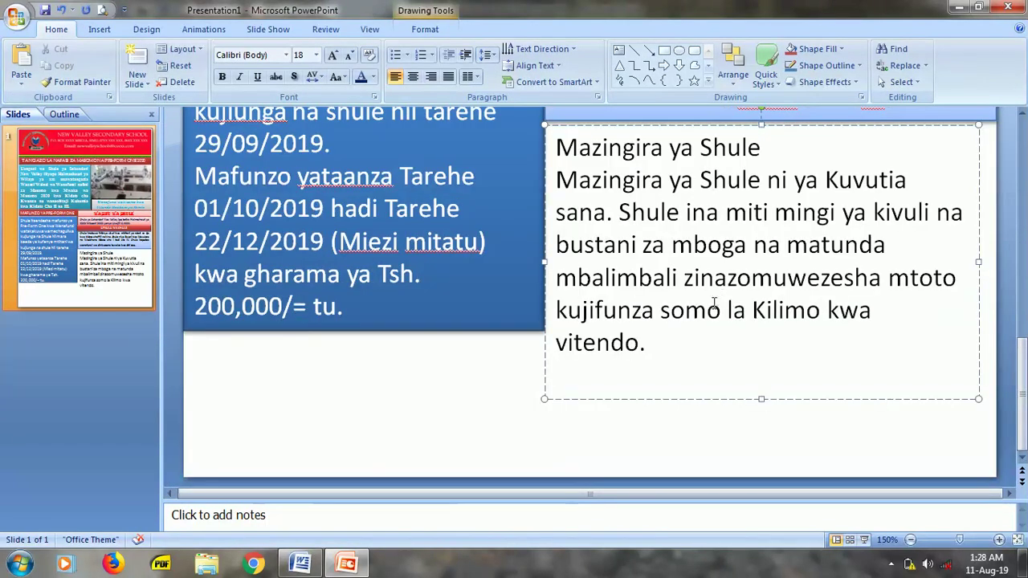
drag(669, 347, 543, 141)
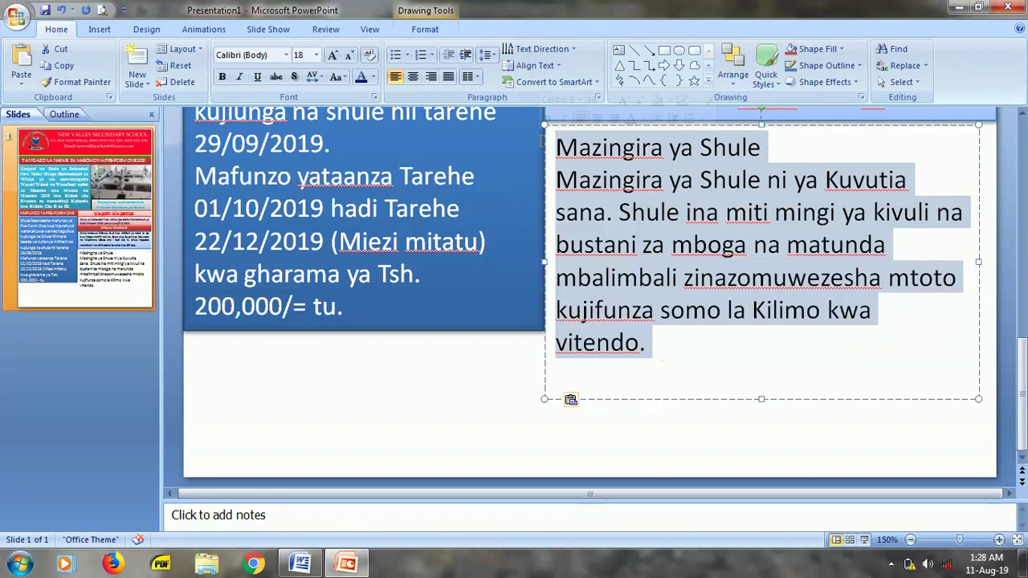
click(349, 58)
click(349, 58)
click(349, 57)
click(349, 58)
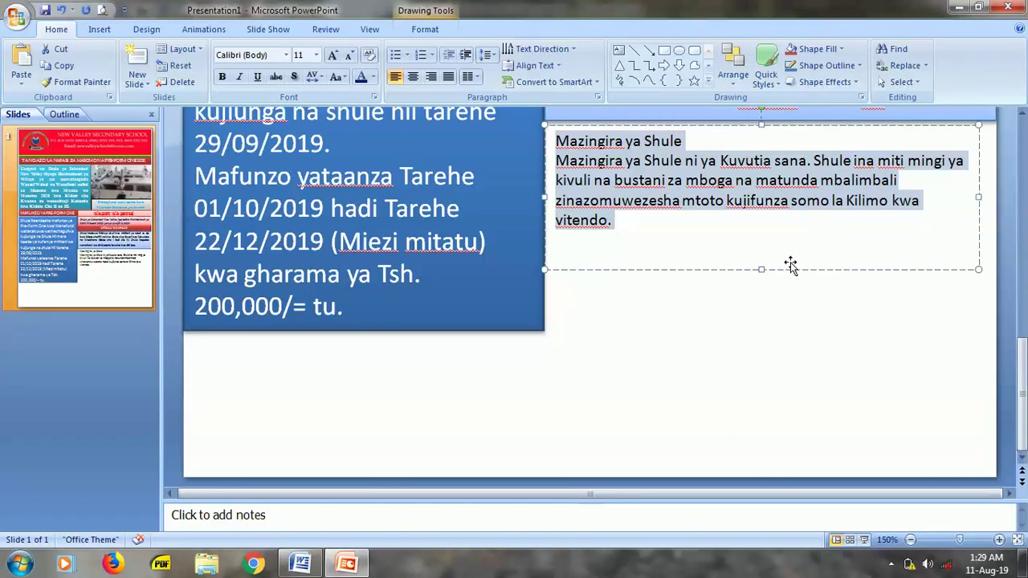
drag(790, 273, 424, 465)
drag(617, 406, 543, 391)
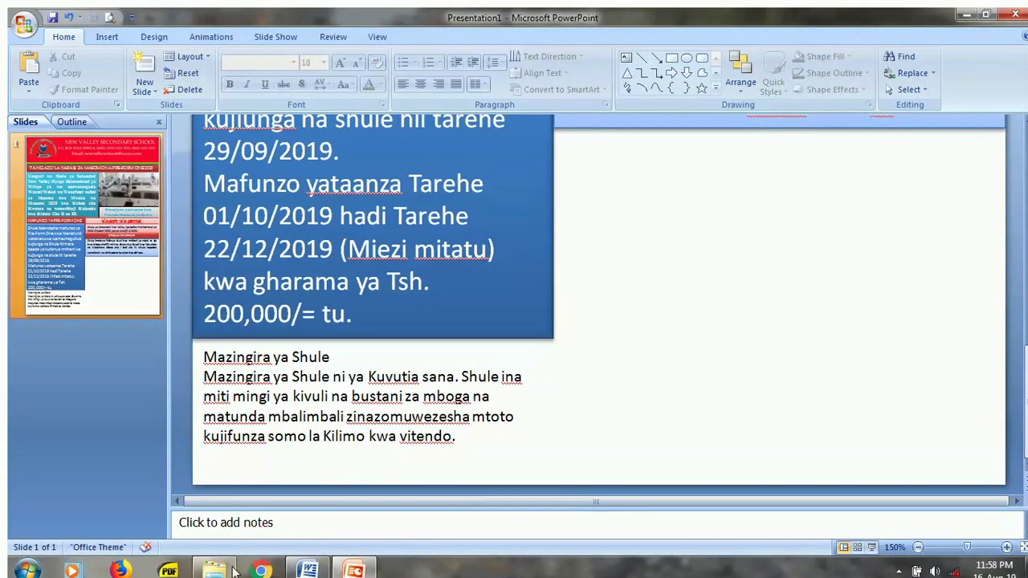
- Copy the MAZINGIRA garden photo from the NEW CLASS folder onto the slide
click(231, 570)
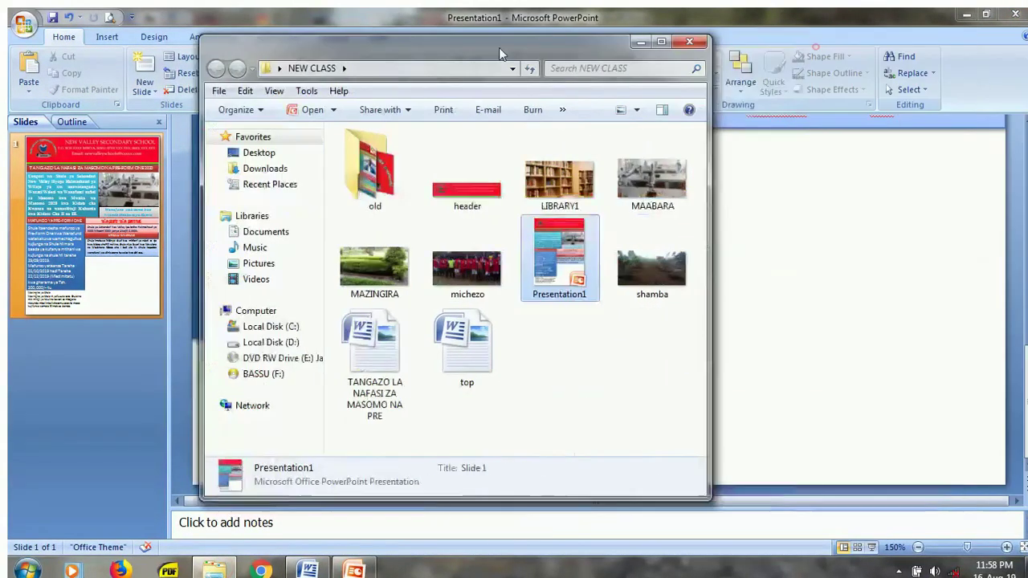
drag(816, 46, 367, 50)
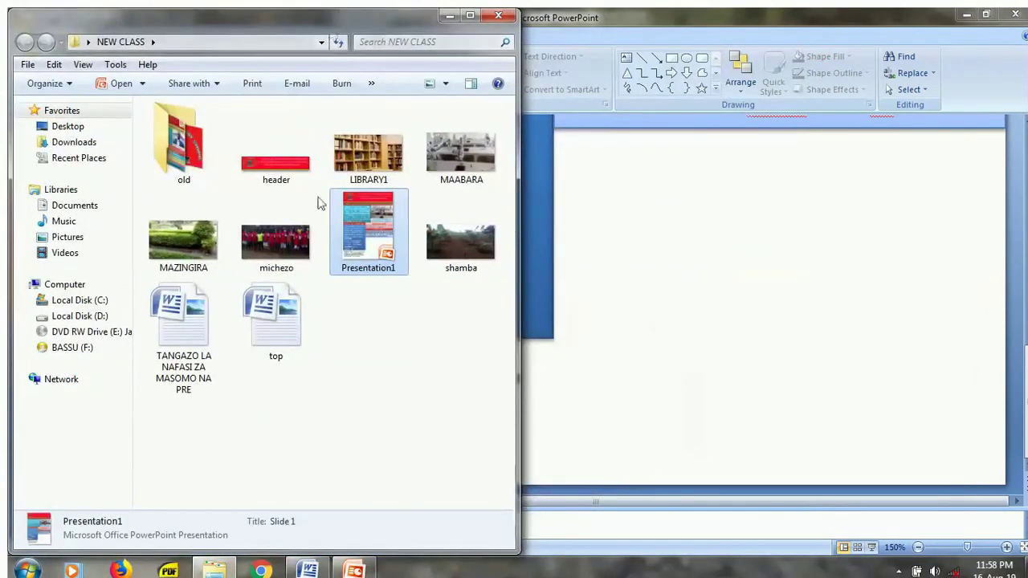
click(177, 238)
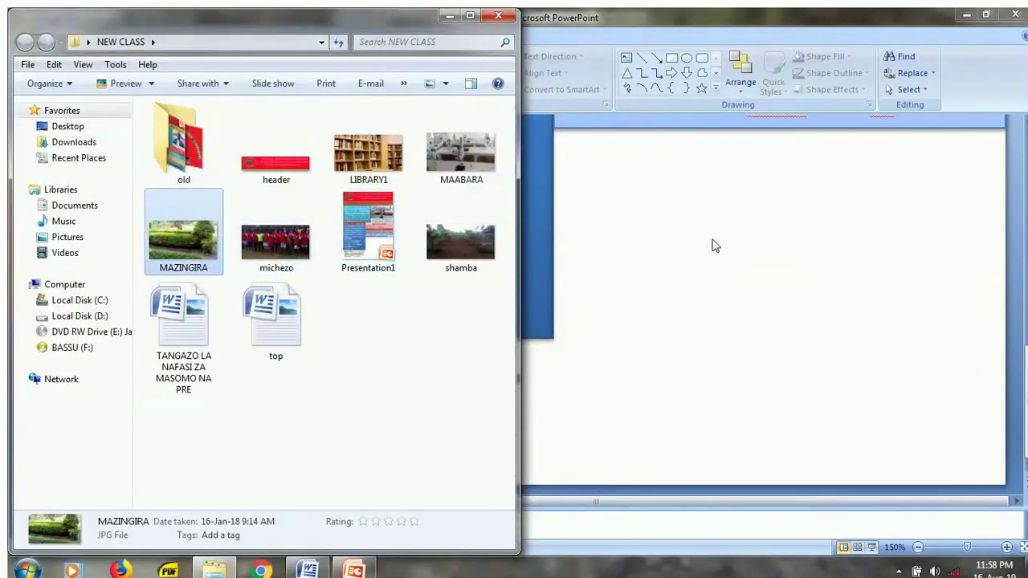
click(714, 245)
key(ctrl+v)
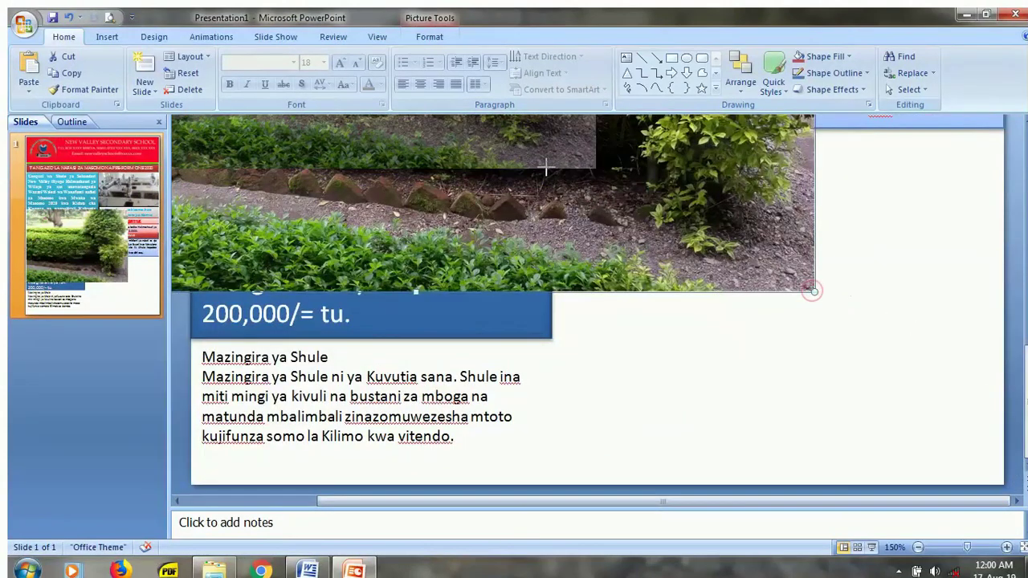
- Shrink the garden photo, place it under the performance paragraph, and stretch it to the slide's right edge
drag(813, 292, 562, 200)
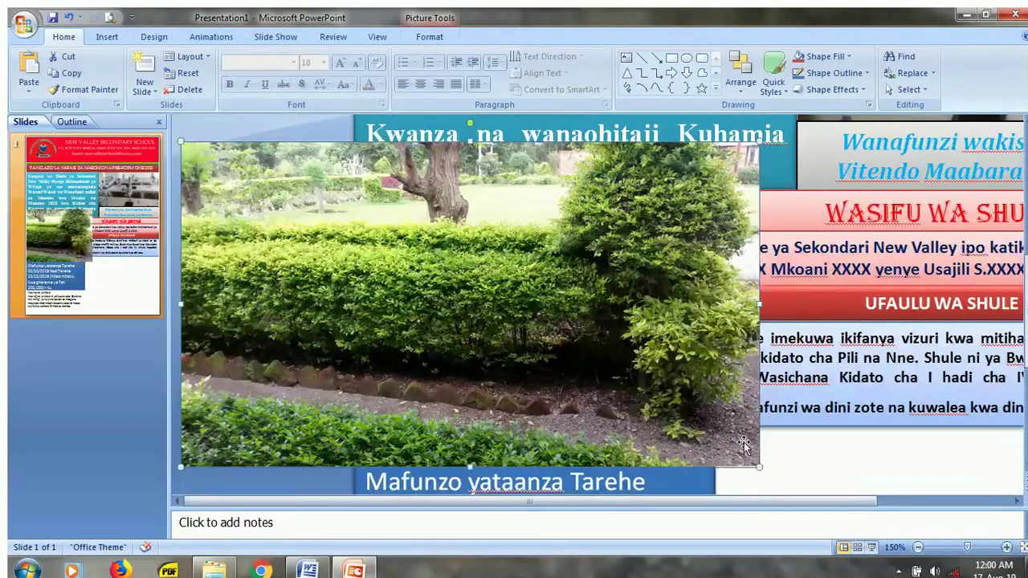
drag(758, 465, 525, 336)
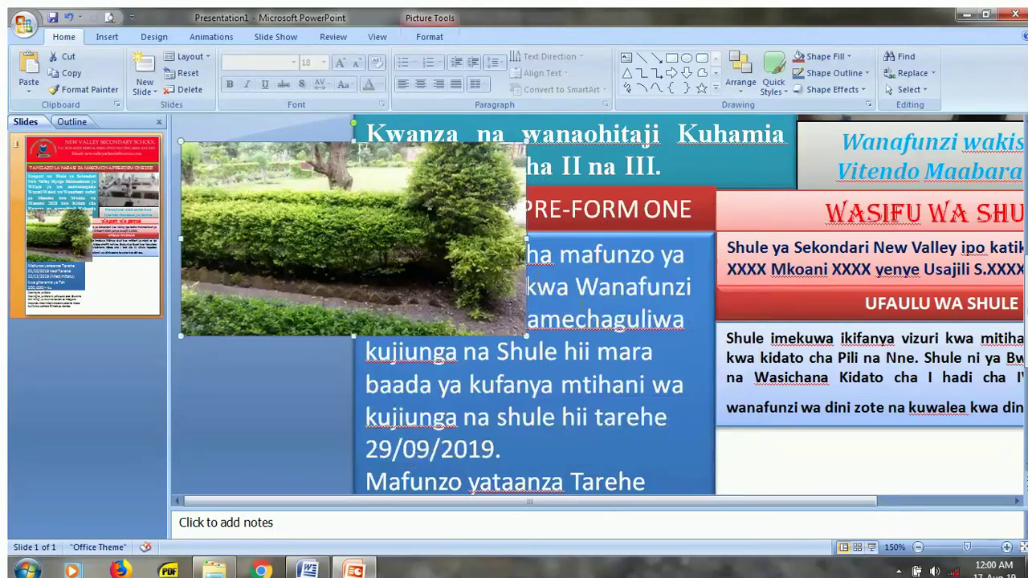
drag(456, 281, 1009, 406)
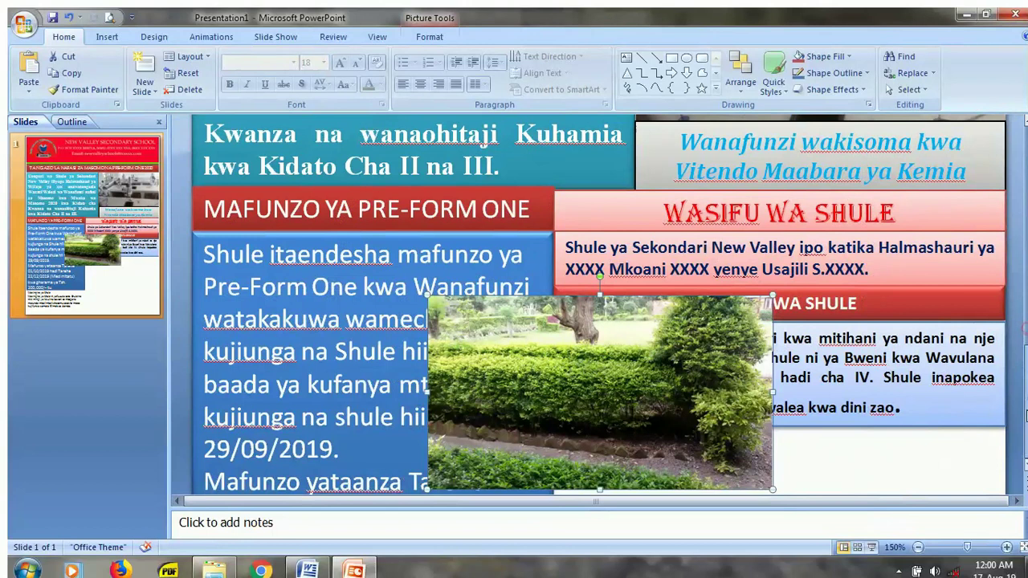
drag(1022, 329, 675, 422)
scroll(647, 324, up, 2)
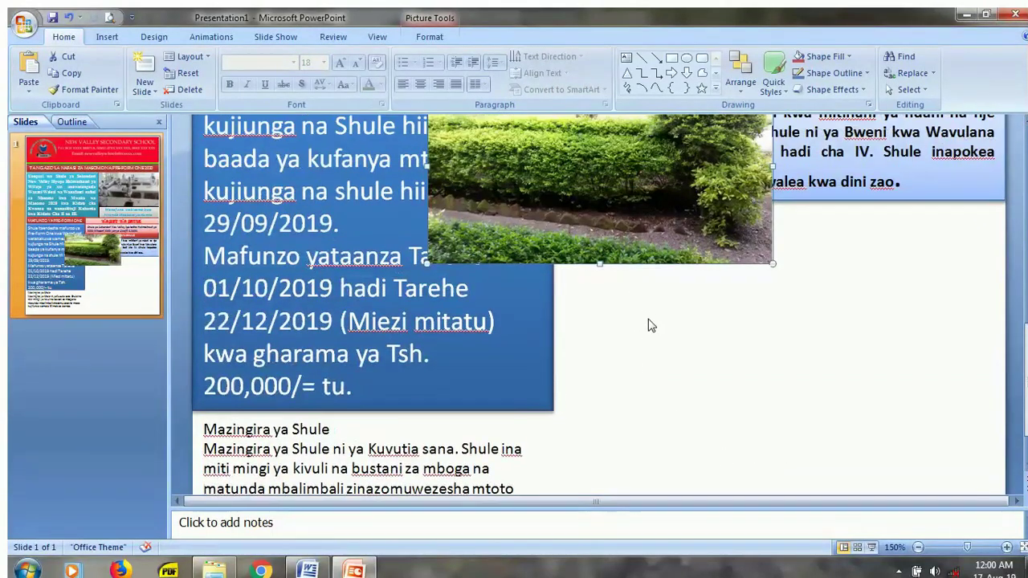
scroll(647, 326, up, 2)
mouse_move(626, 246)
mouse_down()
mouse_move(754, 330)
mouse_move(743, 373)
mouse_move(688, 339)
mouse_up()
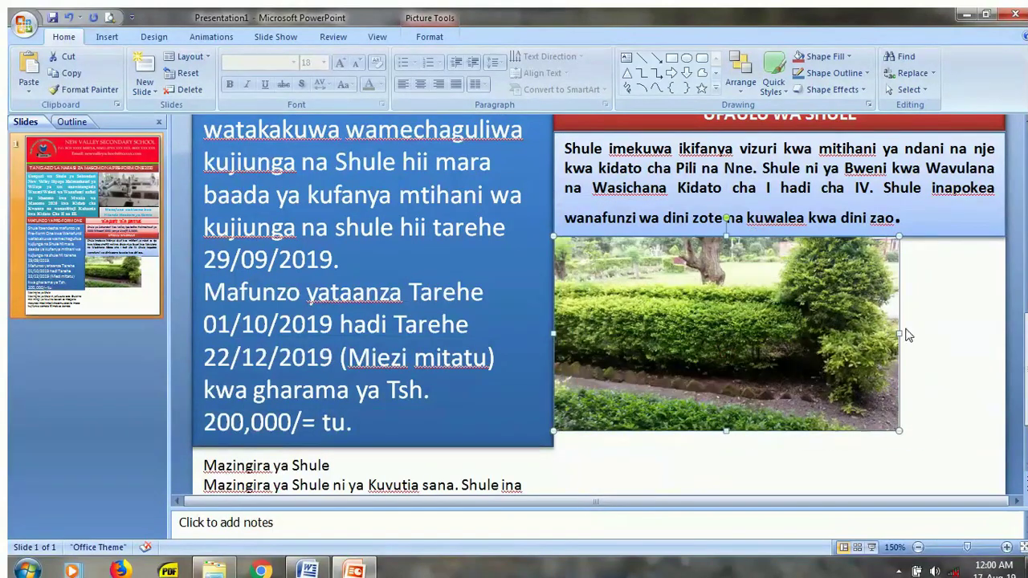
drag(900, 430, 1005, 430)
click(283, 466)
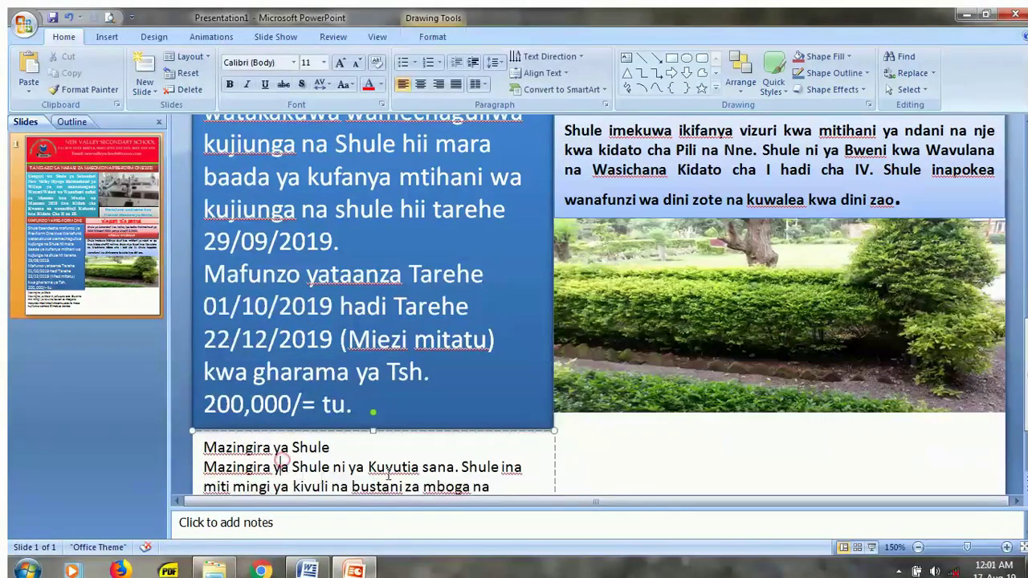
- Trim the caption to one sentence, move it right, and nudge the garden photo upward
key(ctrl+z)
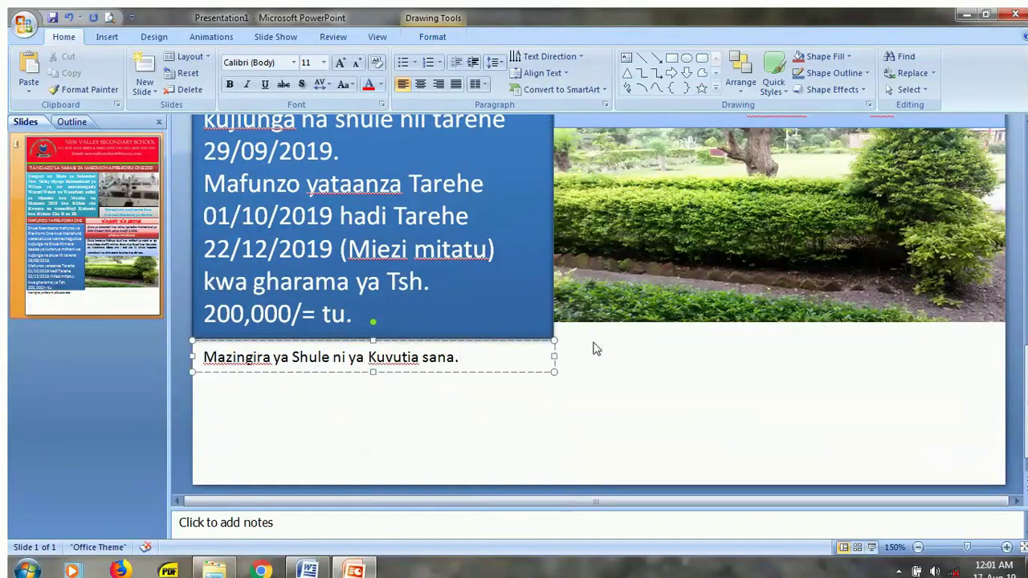
drag(529, 340, 891, 323)
click(815, 305)
scroll(750, 277, up, 3)
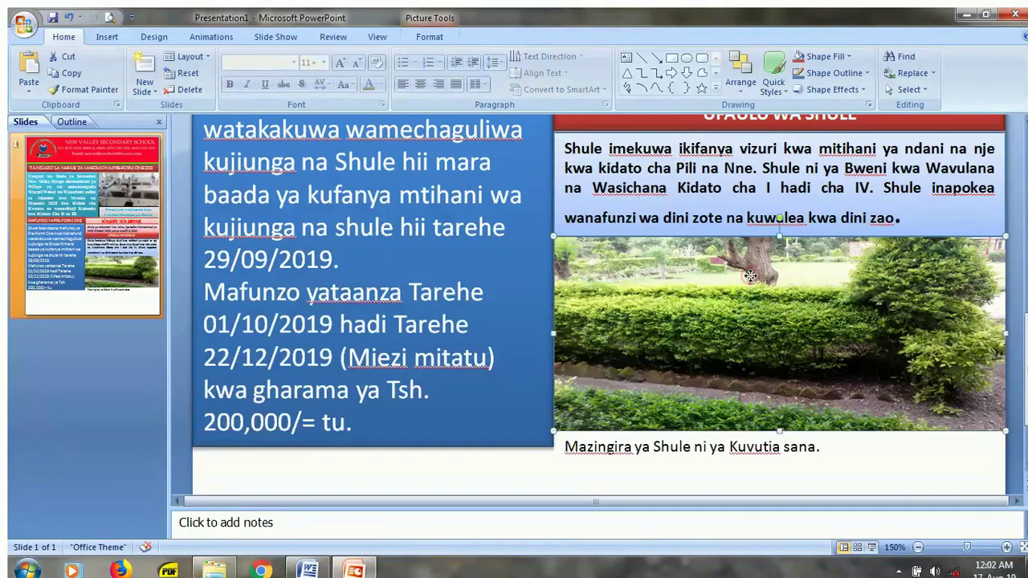
drag(748, 271, 746, 262)
- Align 'Mazingira ya Shule ni ya Kuvutia sana.' directly under the photo, centre it, and preview a red shape style
drag(714, 377, 714, 381)
drag(816, 446, 817, 438)
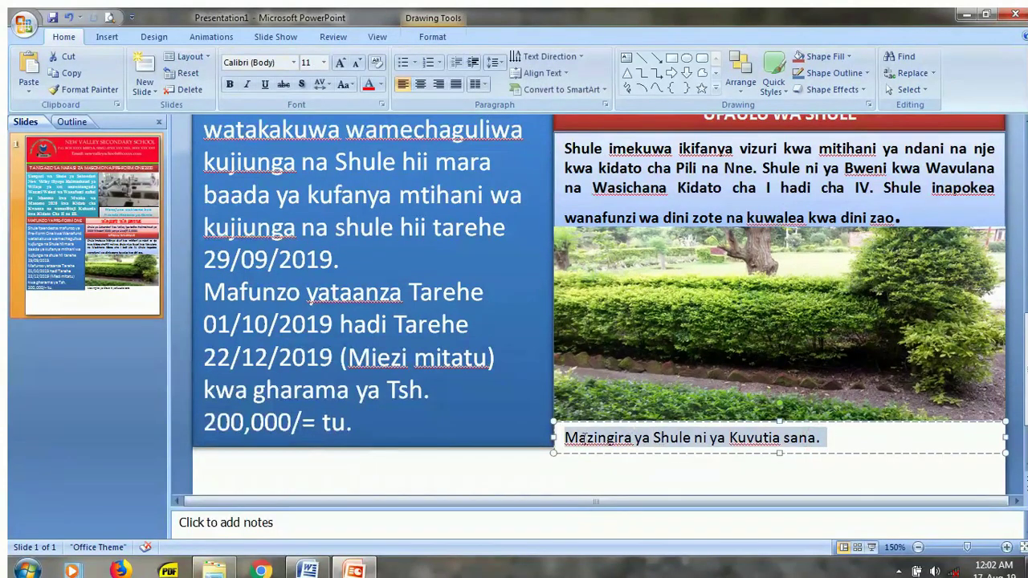
key(ctrl+e)
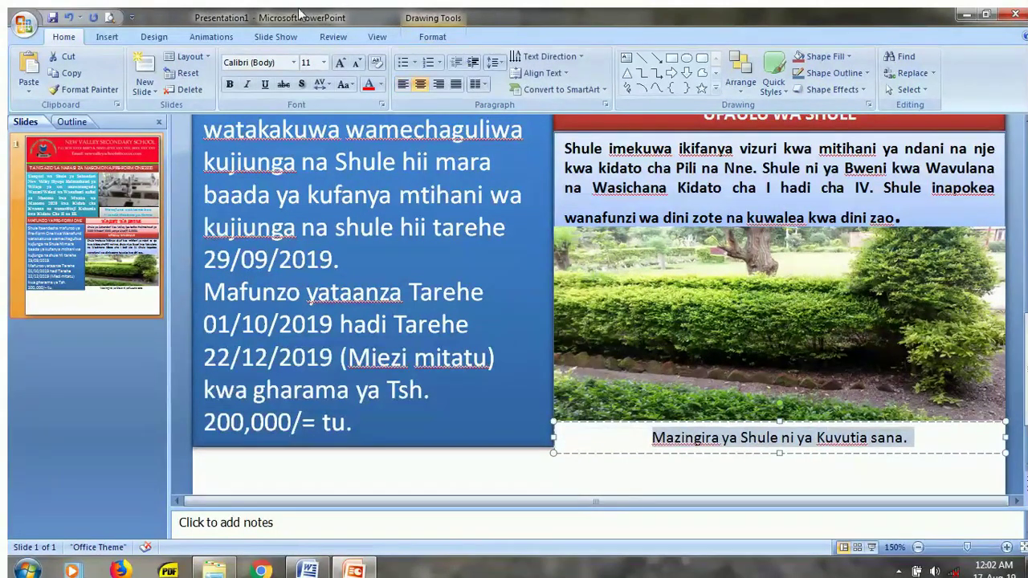
click(431, 38)
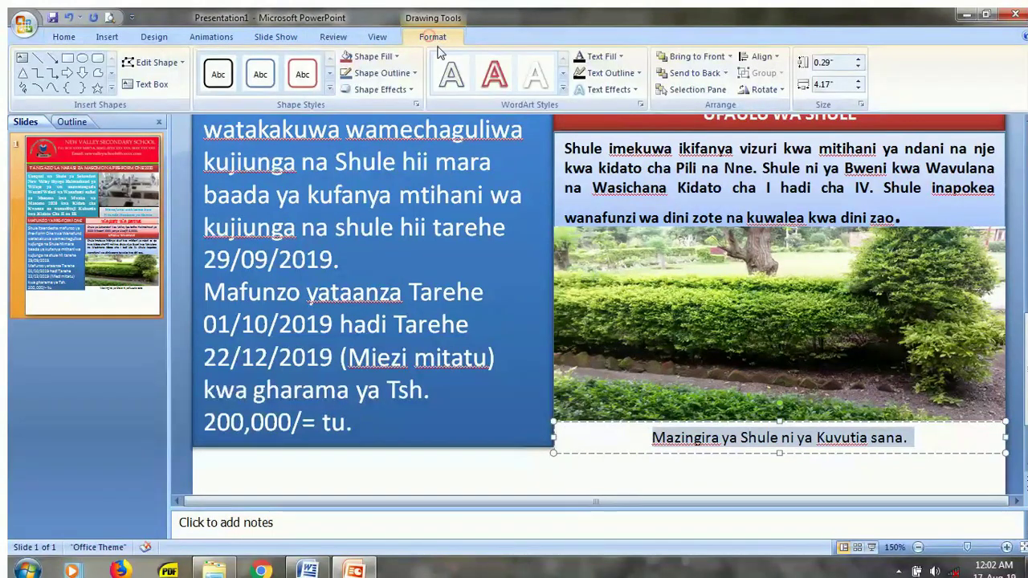
click(329, 74)
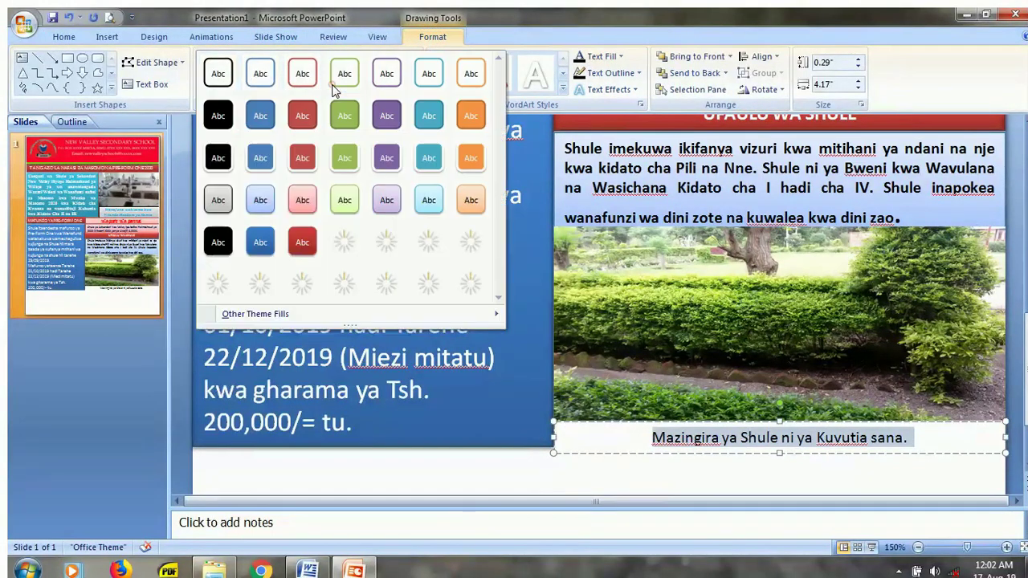
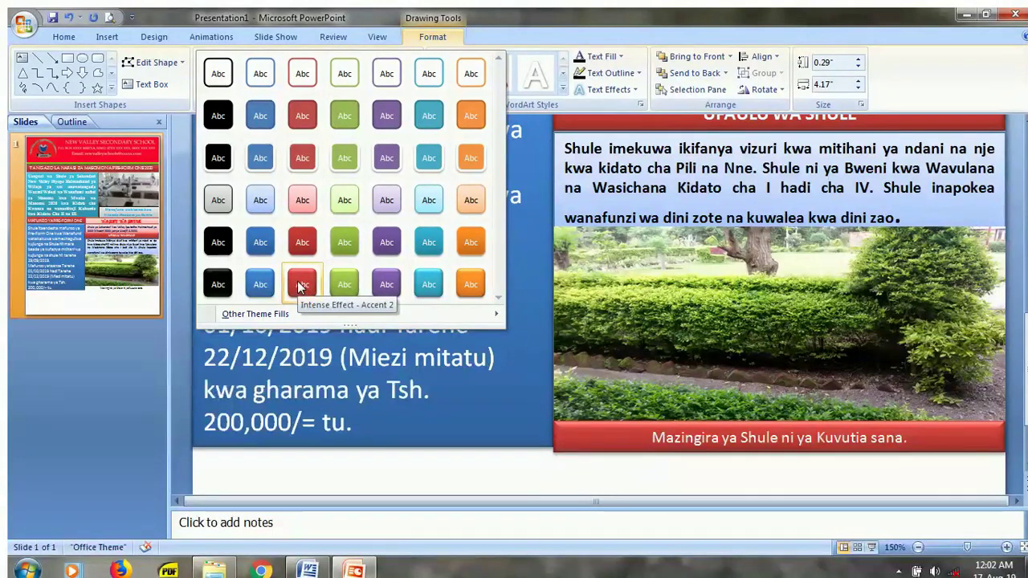
- Give the garden photo's caption box the red Intense Effect – Accent 2 style and nudge it up
click(301, 243)
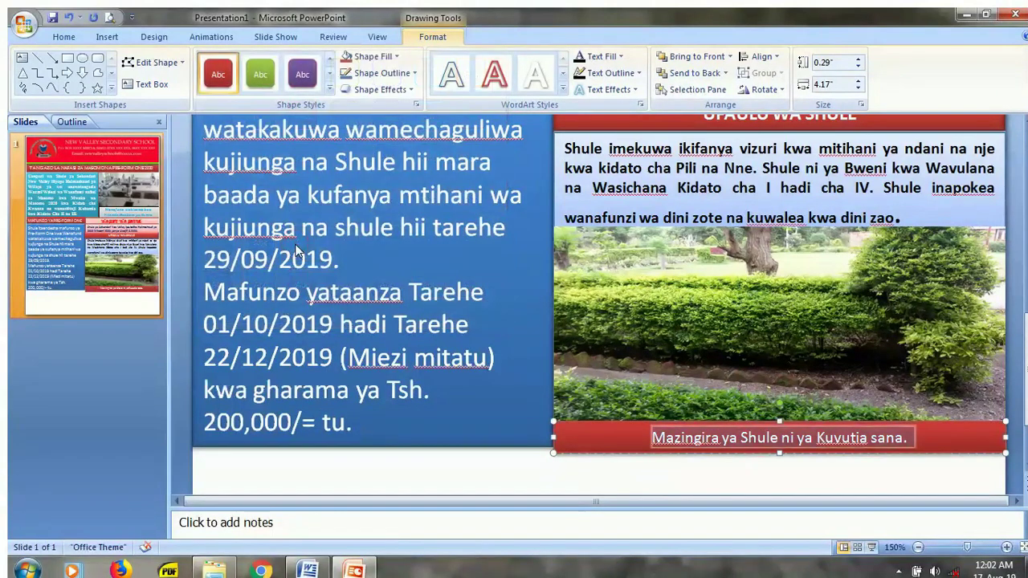
key(Home)
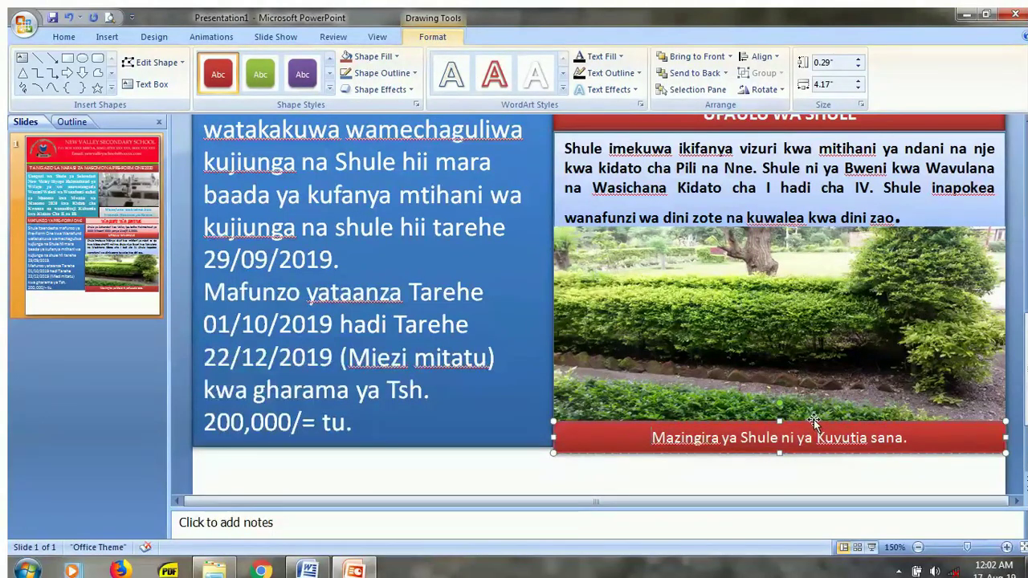
key(ctrl+Up)
key(ctrl+Up)
key(ctrl+Up)
key(ctrl+Up)
key(ctrl+Up)
key(ctrl+Up)
key(ctrl+Up)
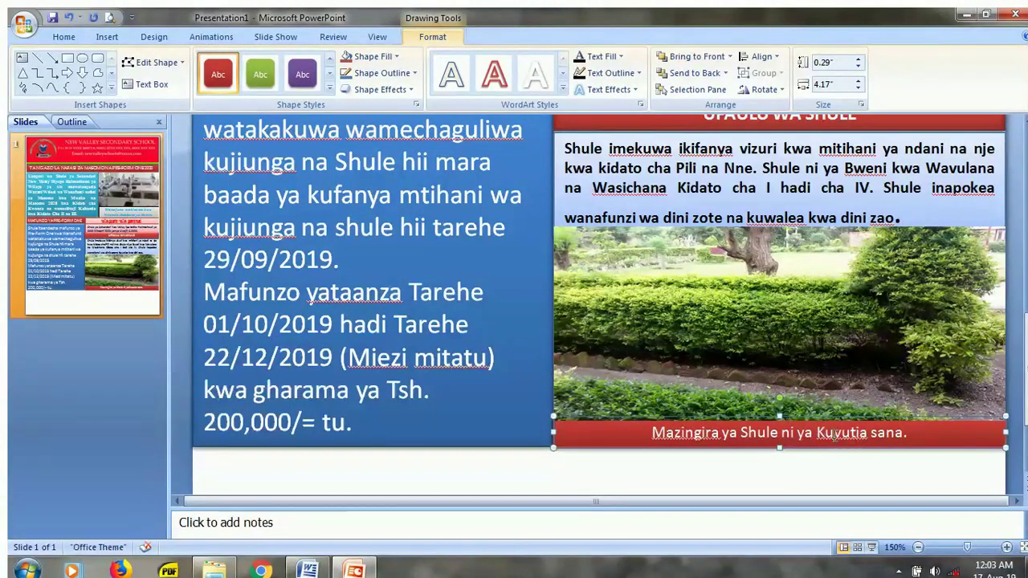
- Make the caption text bold Times New Roman
drag(908, 432, 680, 434)
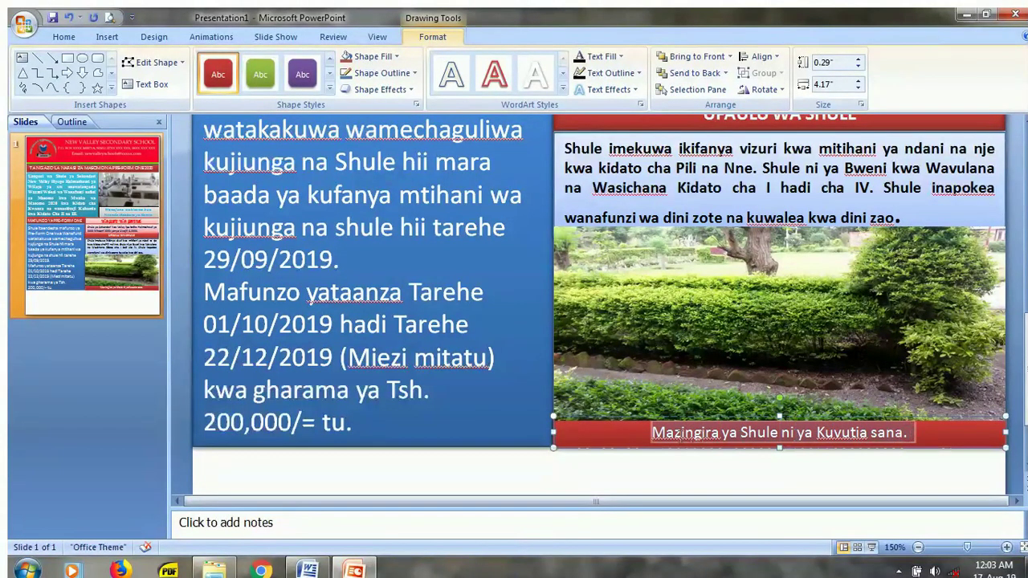
key(ctrl+b)
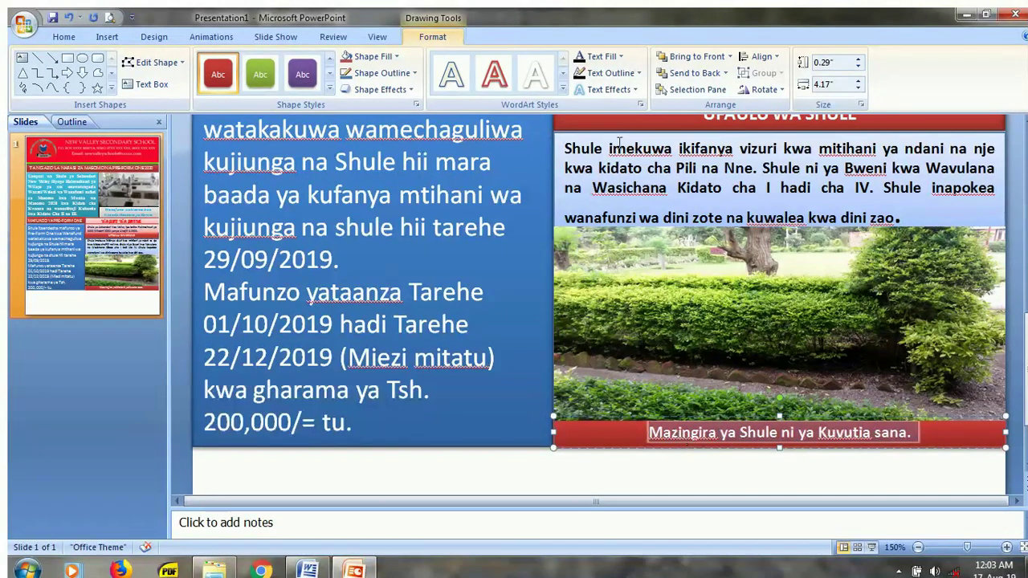
click(62, 37)
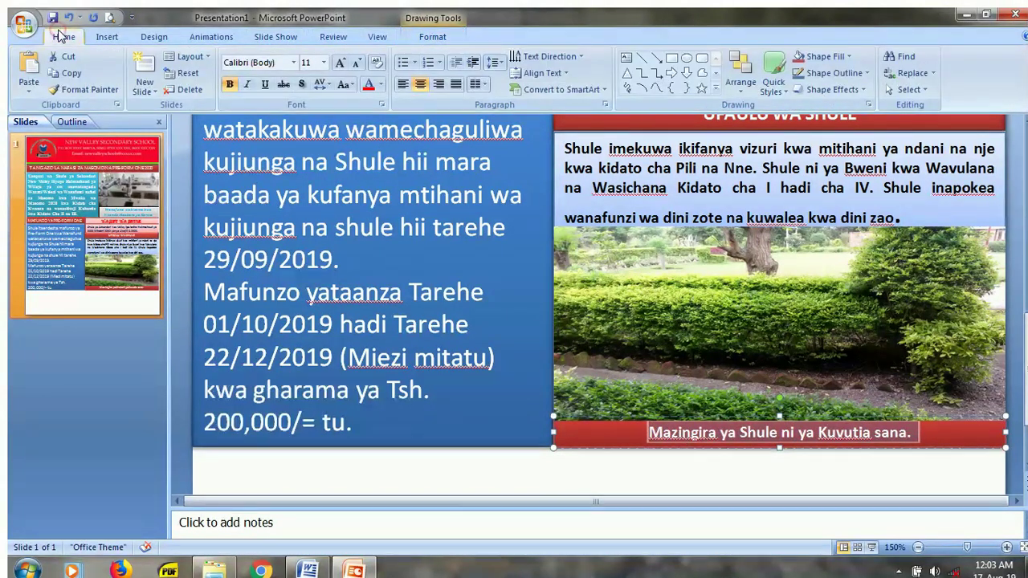
click(261, 64)
text(Times New Roman)
key(Return)
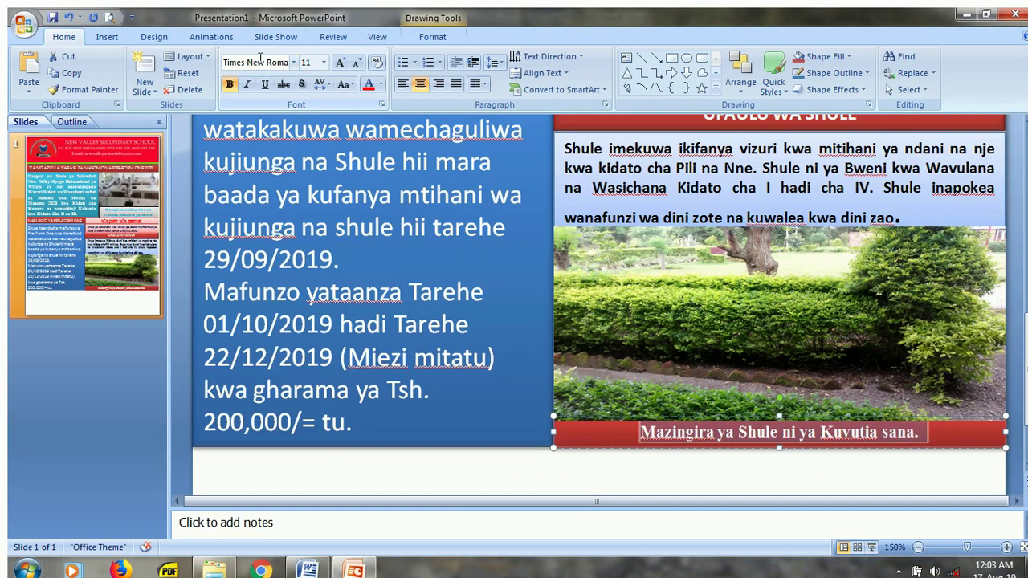
click(696, 466)
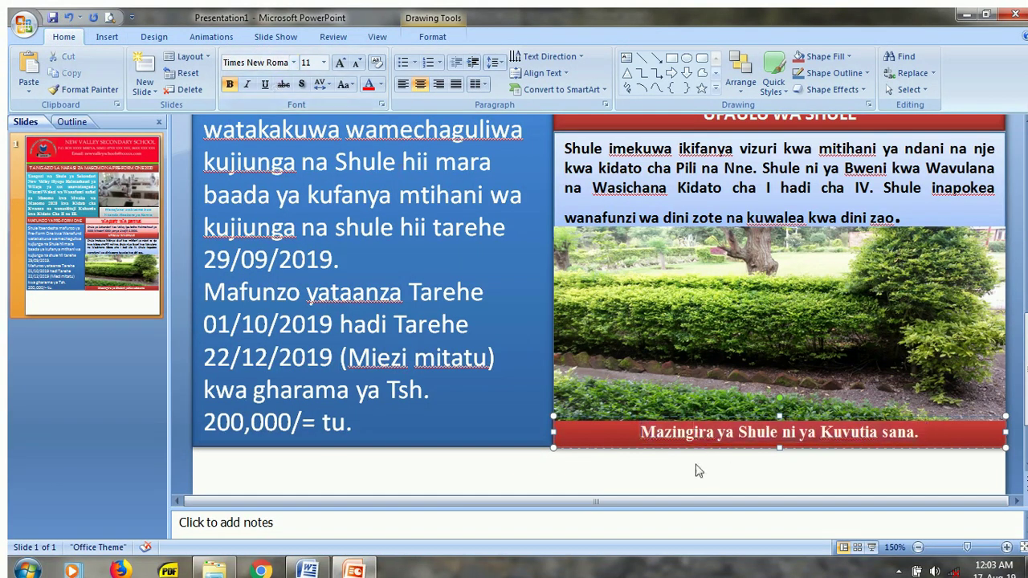
scroll(656, 473, down, 3)
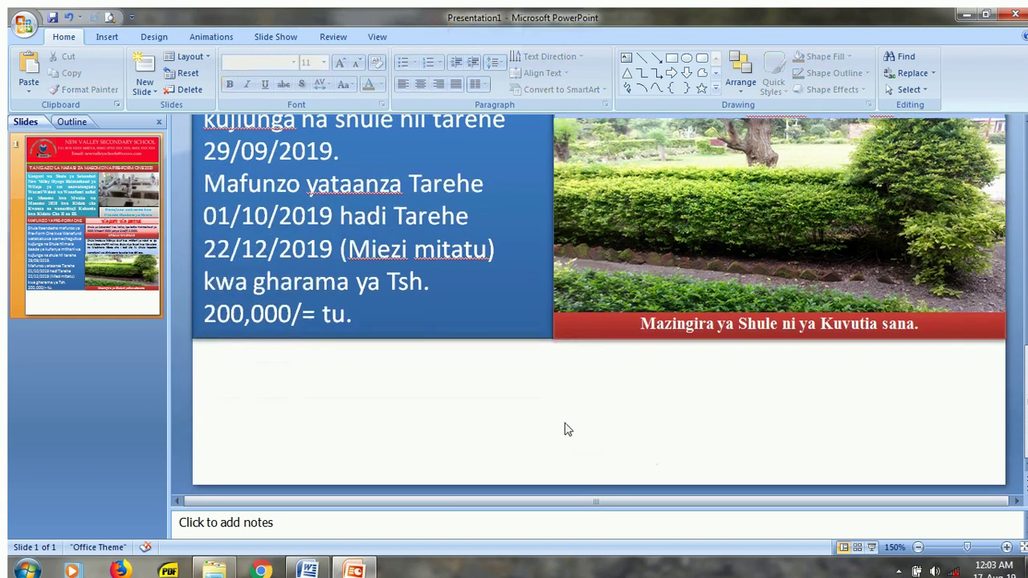
- Save the poster and insert michezo.jpg from the NEW CLASS folder onto the slide
click(52, 17)
click(215, 568)
click(276, 241)
drag(275, 240, 604, 381)
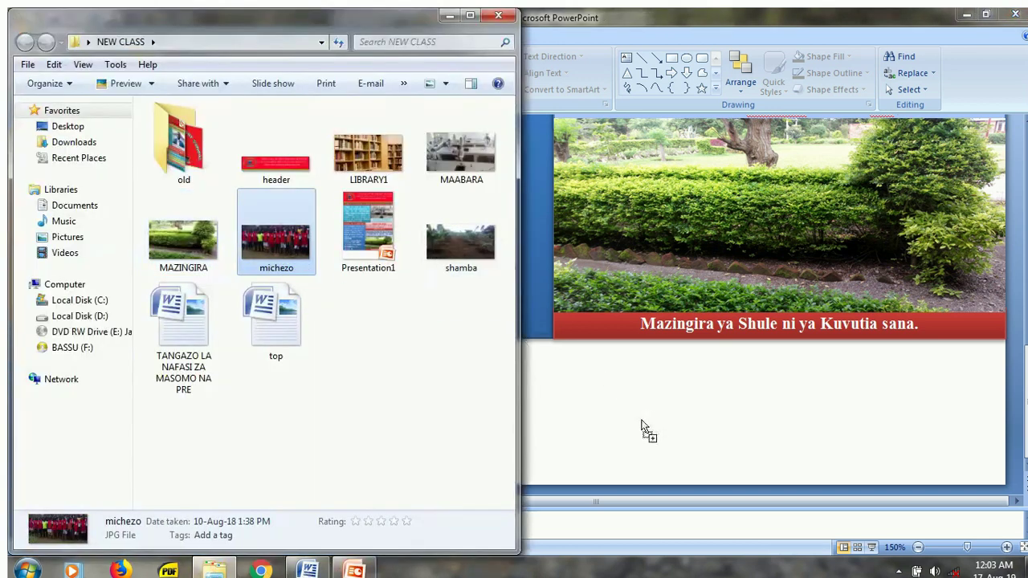
drag(645, 430, 618, 407)
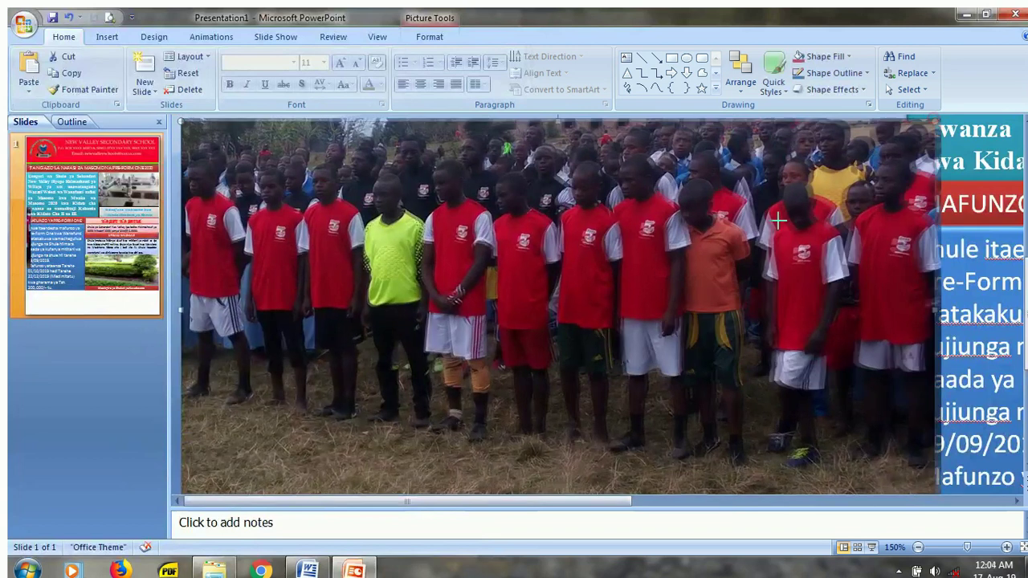
- Shrink the students photo and place it lower-left below the blue enrolment text
mouse_move(777, 222)
mouse_down()
mouse_move(456, 441)
mouse_move(447, 365)
mouse_up()
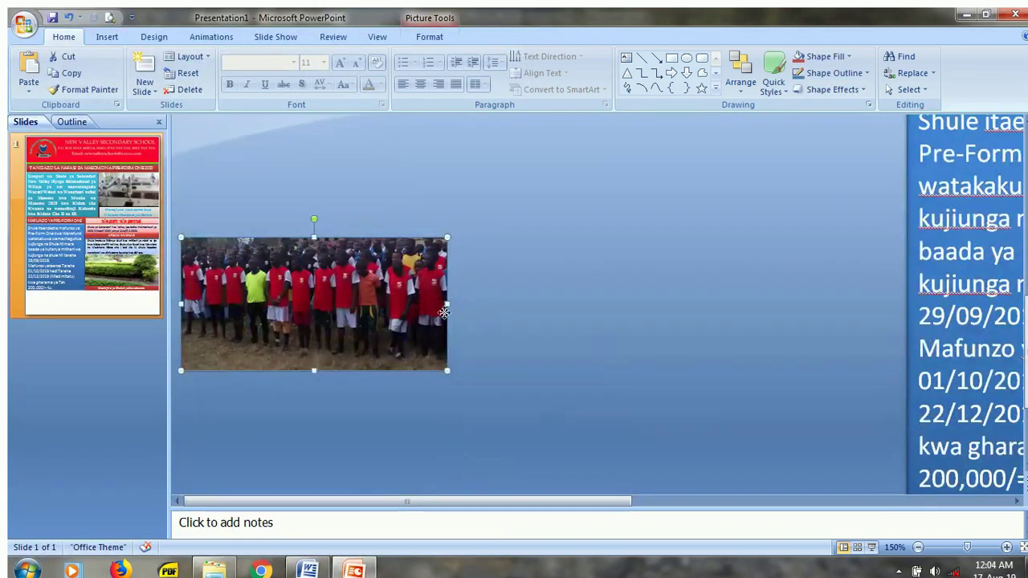
drag(367, 313, 704, 377)
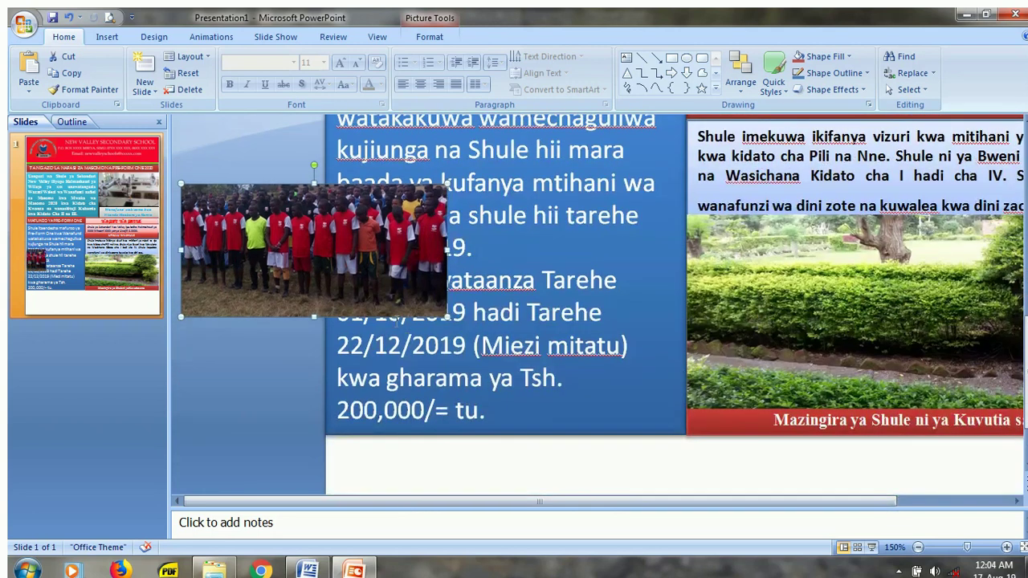
drag(364, 279, 653, 423)
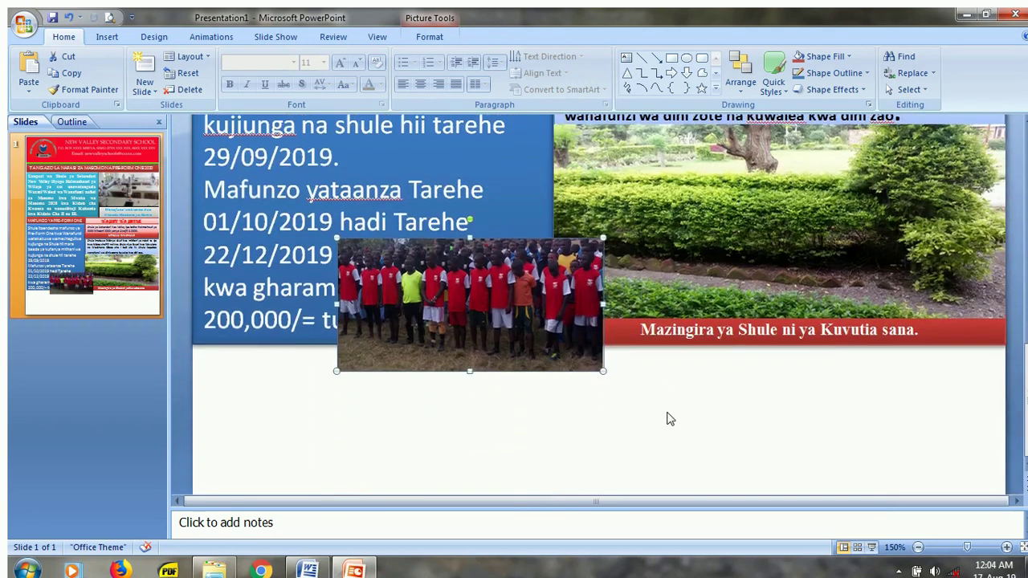
drag(556, 332, 500, 482)
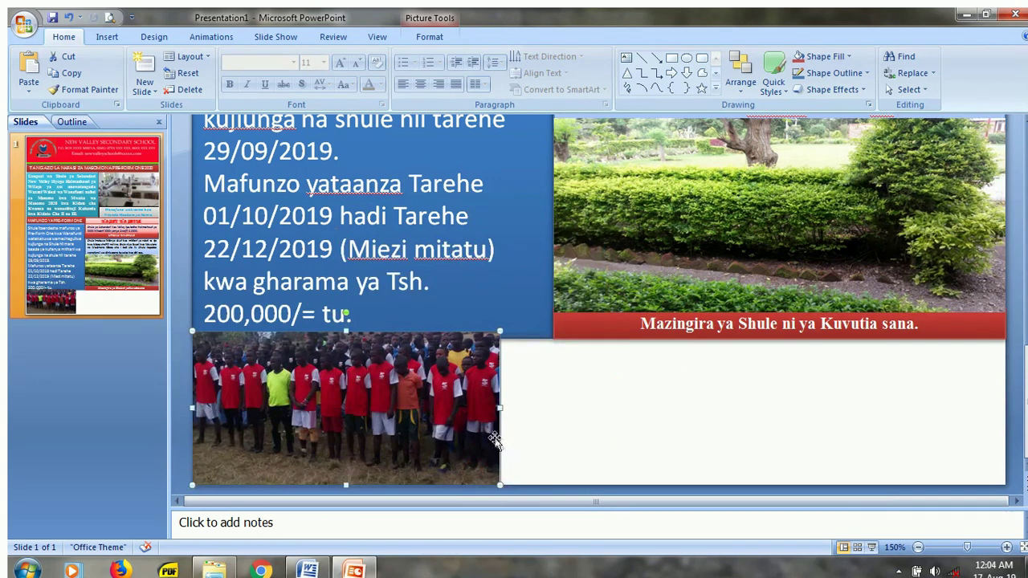
click(568, 403)
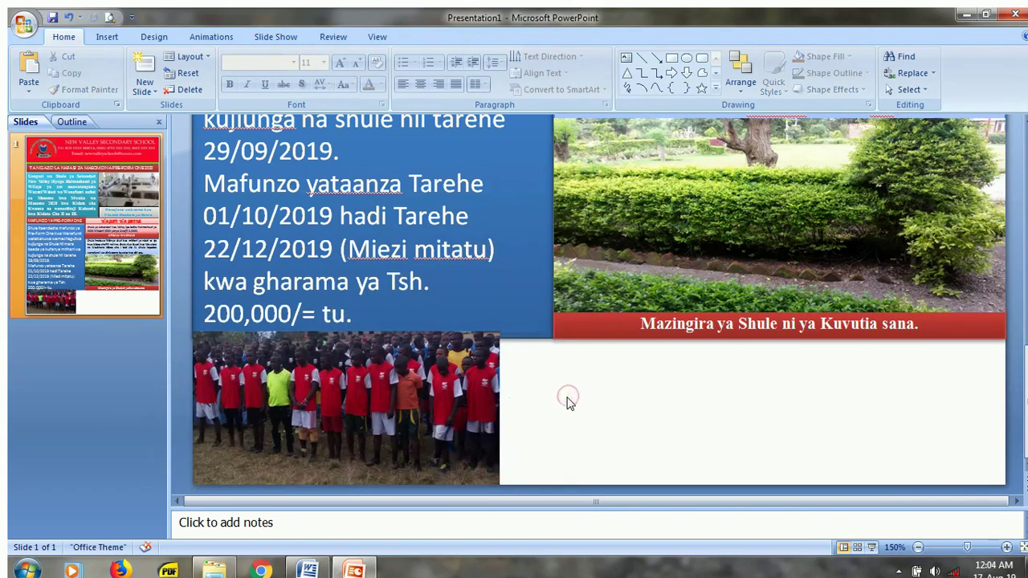
scroll(569, 403, up, 3)
scroll(482, 386, up, 1)
scroll(401, 370, down, 1)
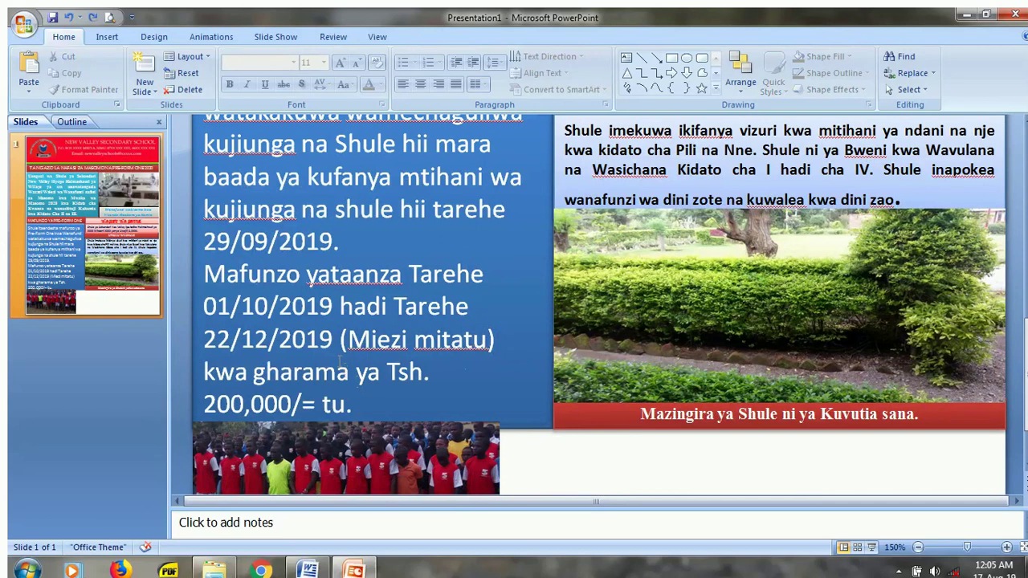
- Reduce the Pre-Form One paragraph to 14 pt and justify it
click(337, 369)
drag(360, 404, 241, 98)
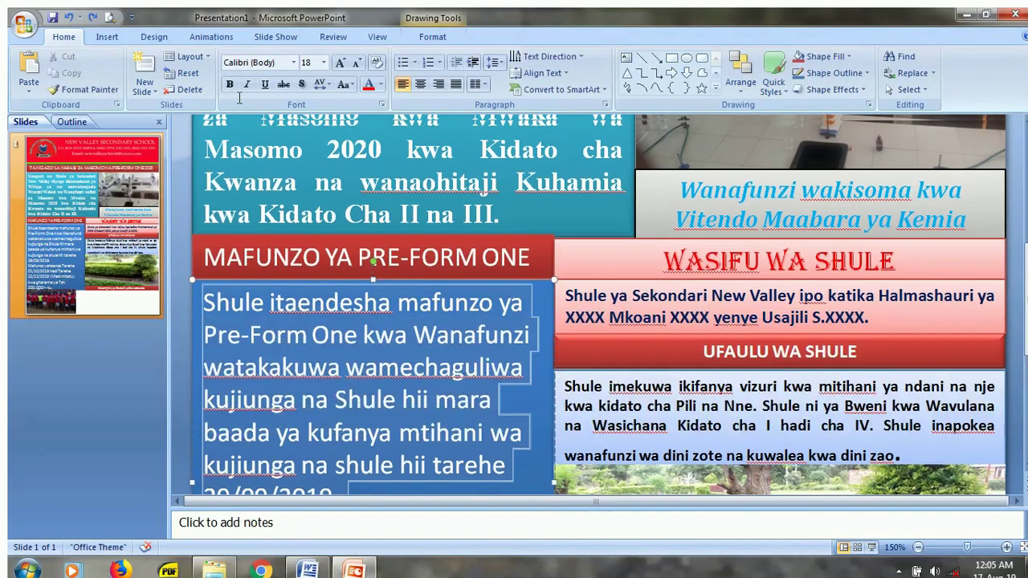
drag(240, 98, 227, 250)
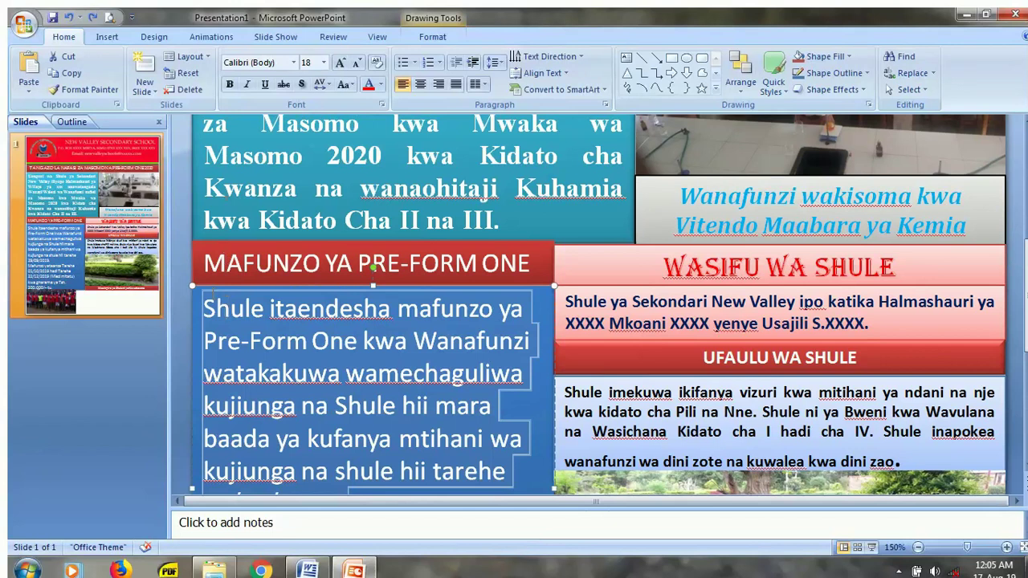
click(357, 63)
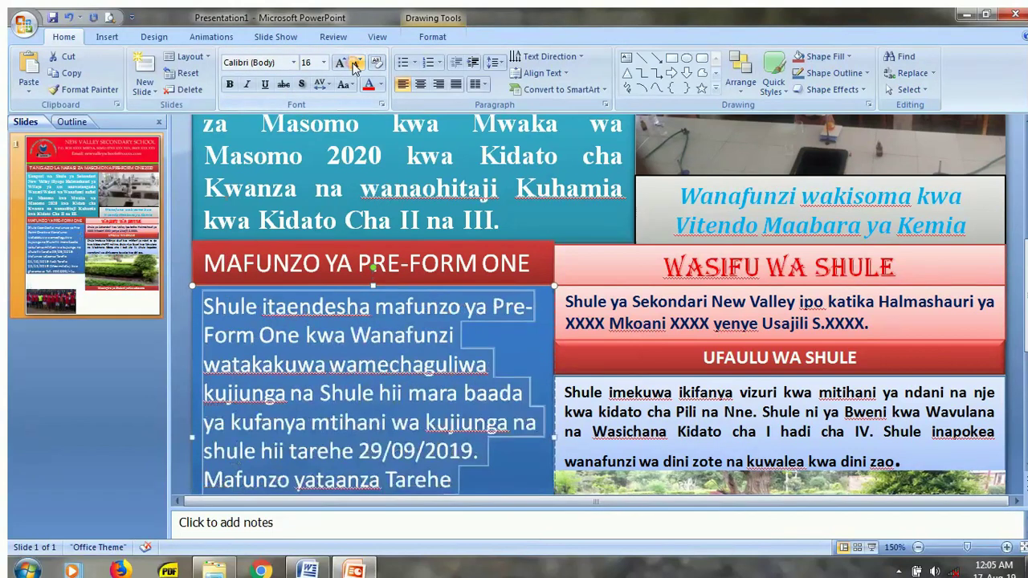
click(357, 63)
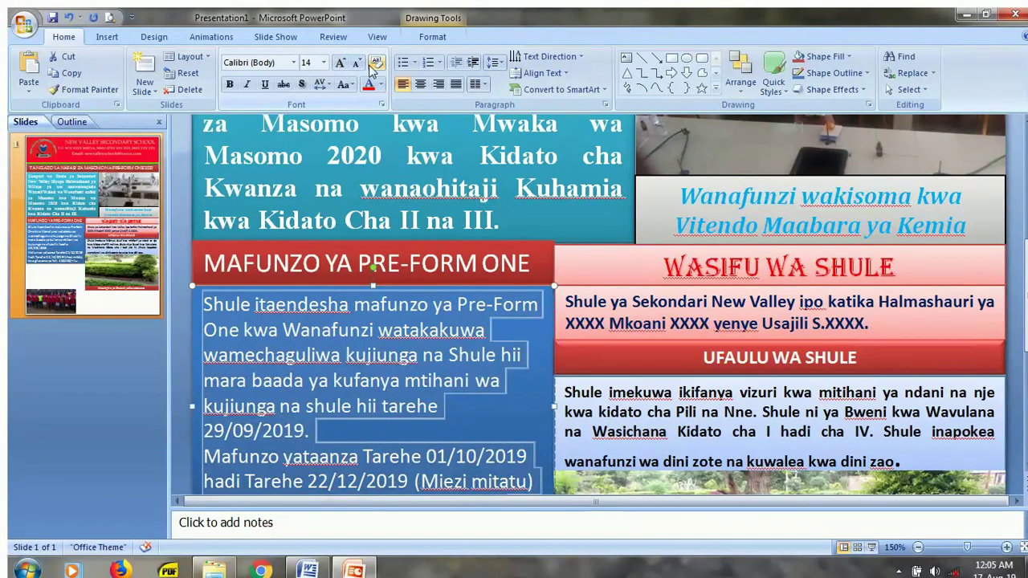
click(455, 84)
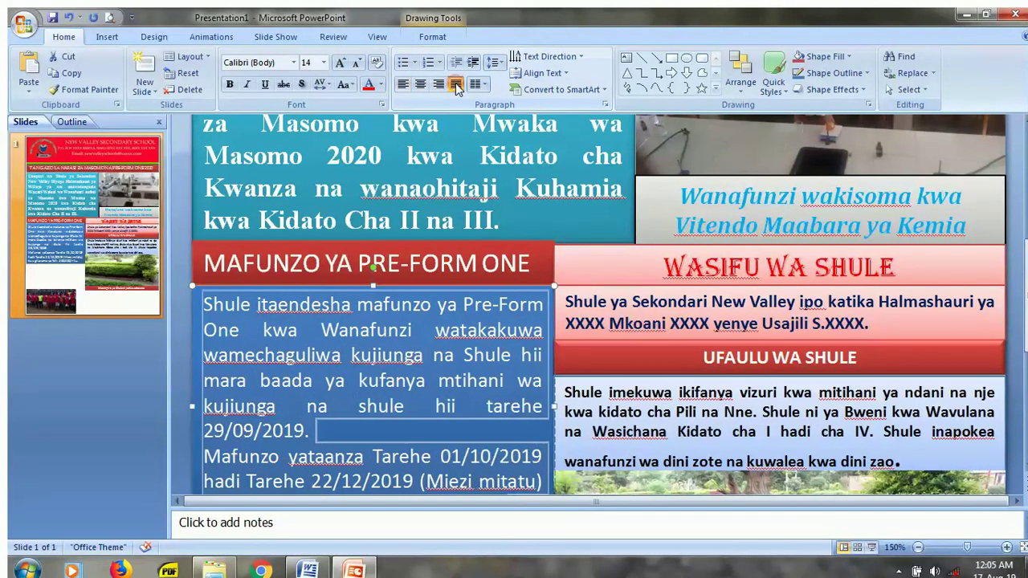
- Move the students photo directly under the paragraph and widen it to meet the garden photo
scroll(475, 408, down, 2)
scroll(441, 408, down, 1)
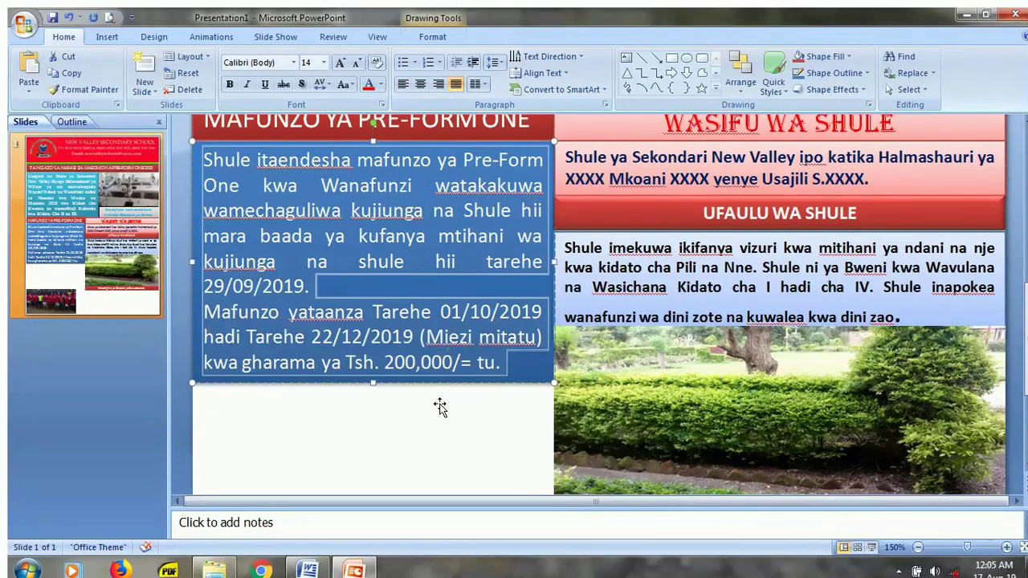
scroll(442, 409, down, 2)
scroll(441, 410, down, 1)
drag(430, 429, 430, 268)
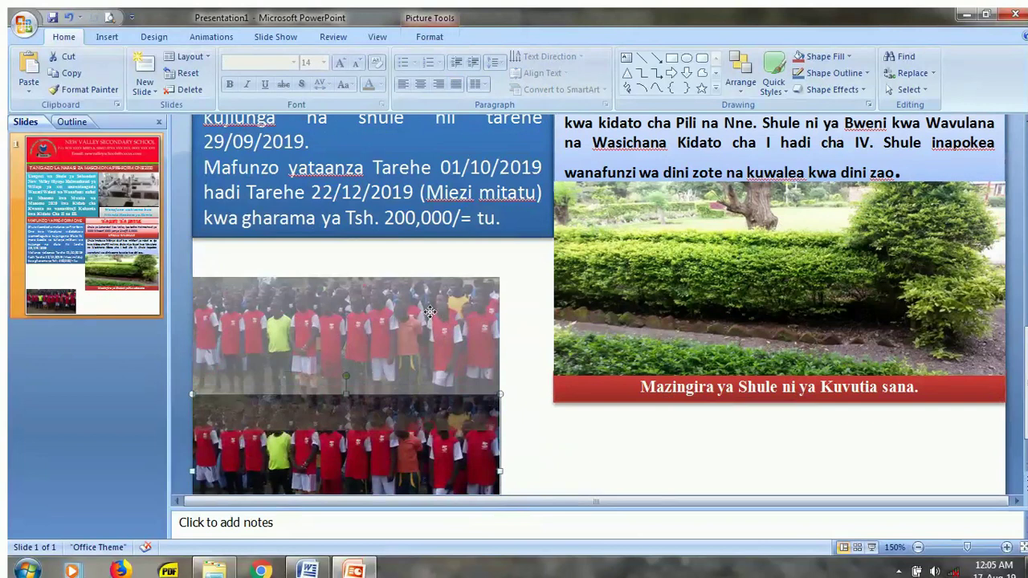
drag(499, 386, 534, 404)
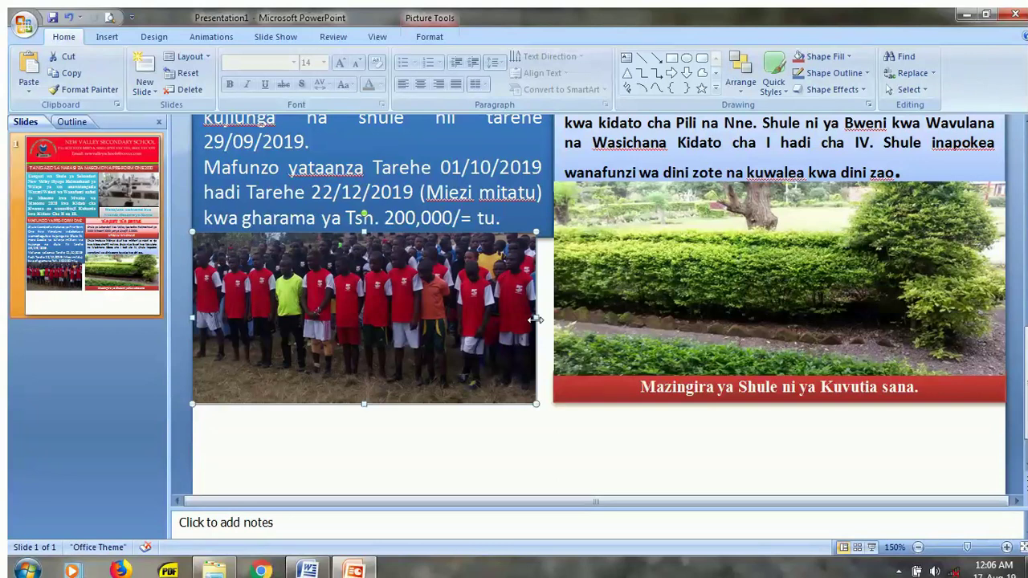
drag(535, 319, 554, 320)
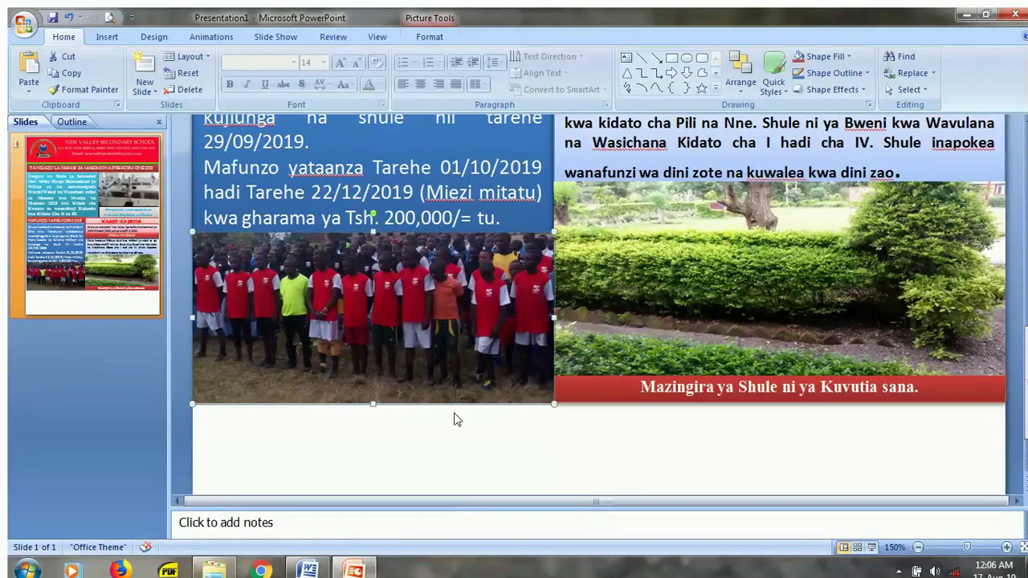
click(439, 436)
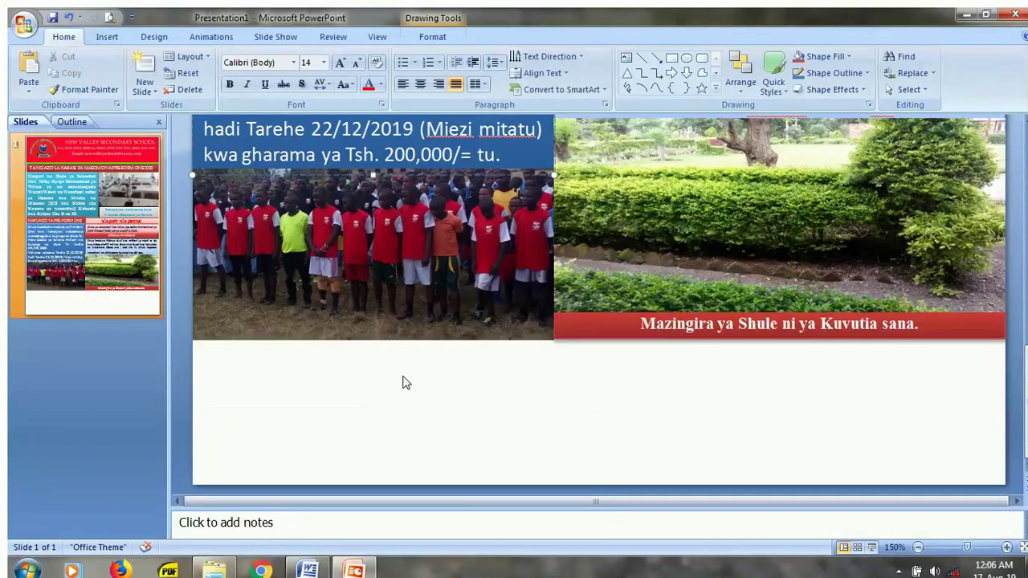
click(434, 414)
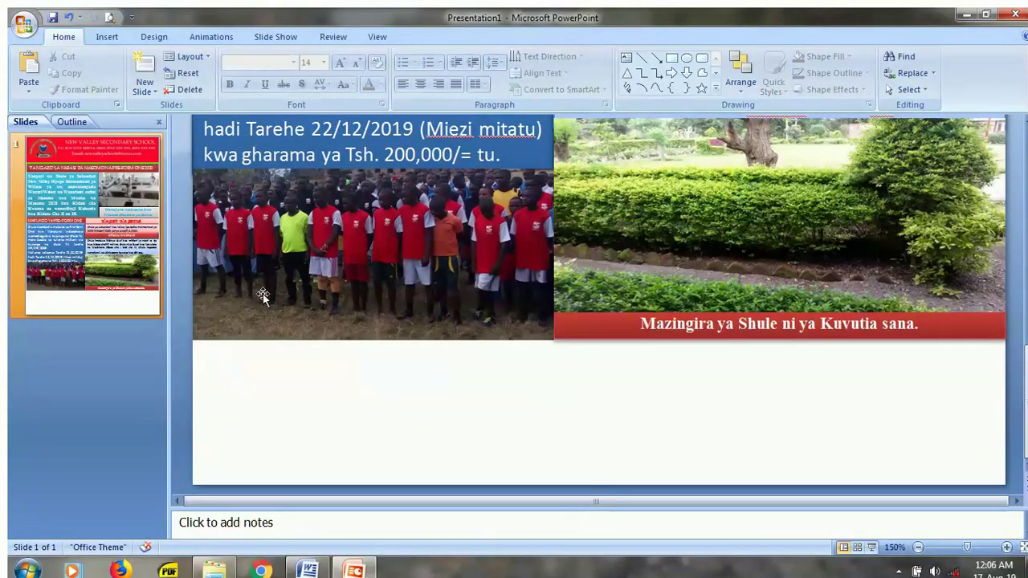
click(107, 37)
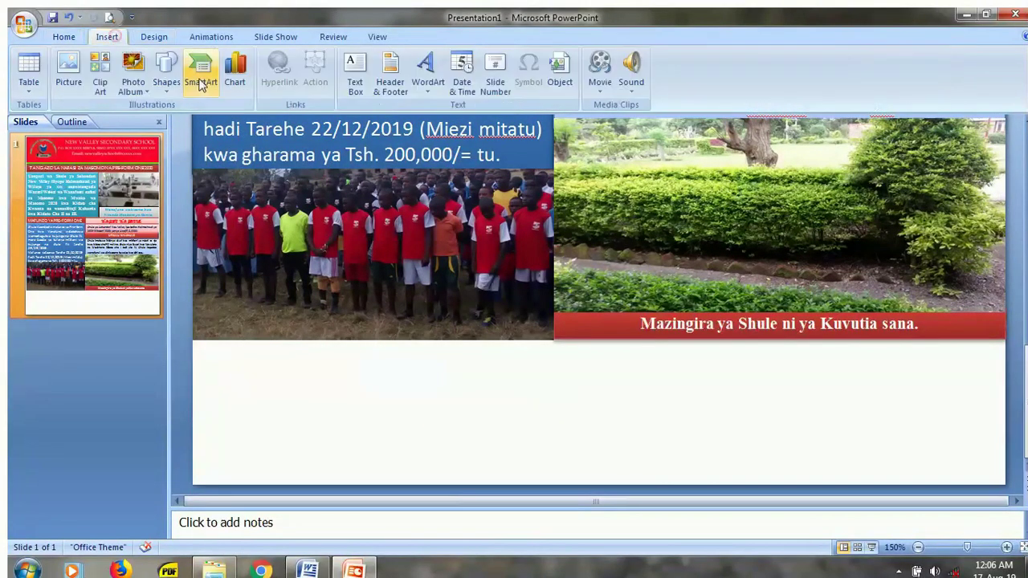
- Add a text box under the students photo reading 'Wanafunzi hushiriki Michezo'
click(354, 80)
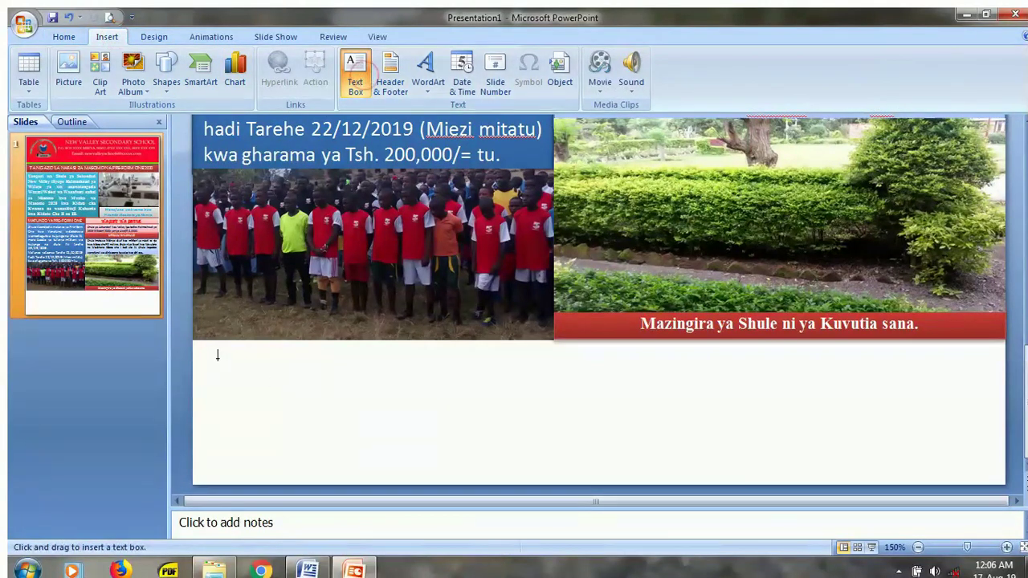
drag(196, 343, 553, 375)
text(Wanafunzi)
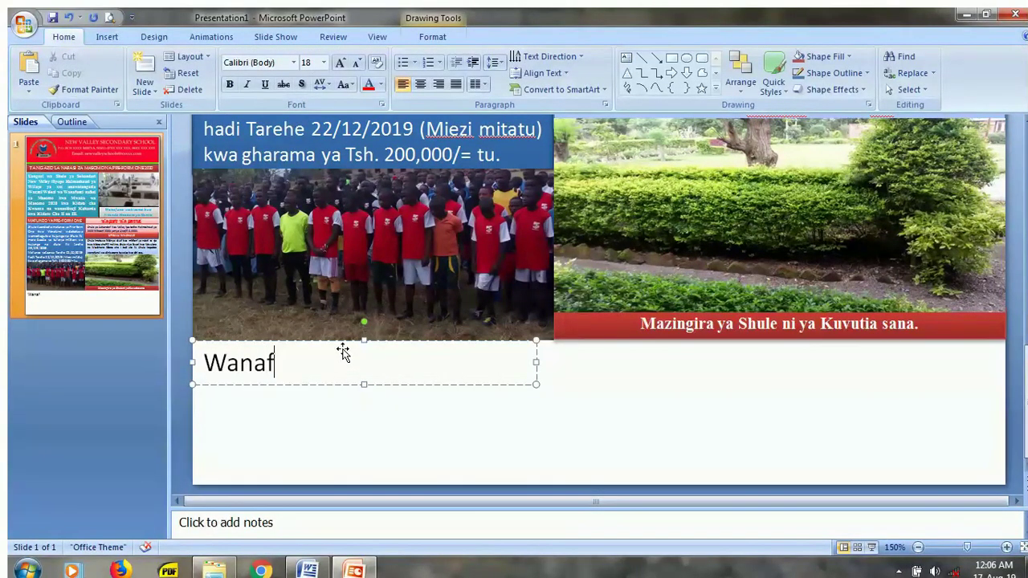
text( hushirik)
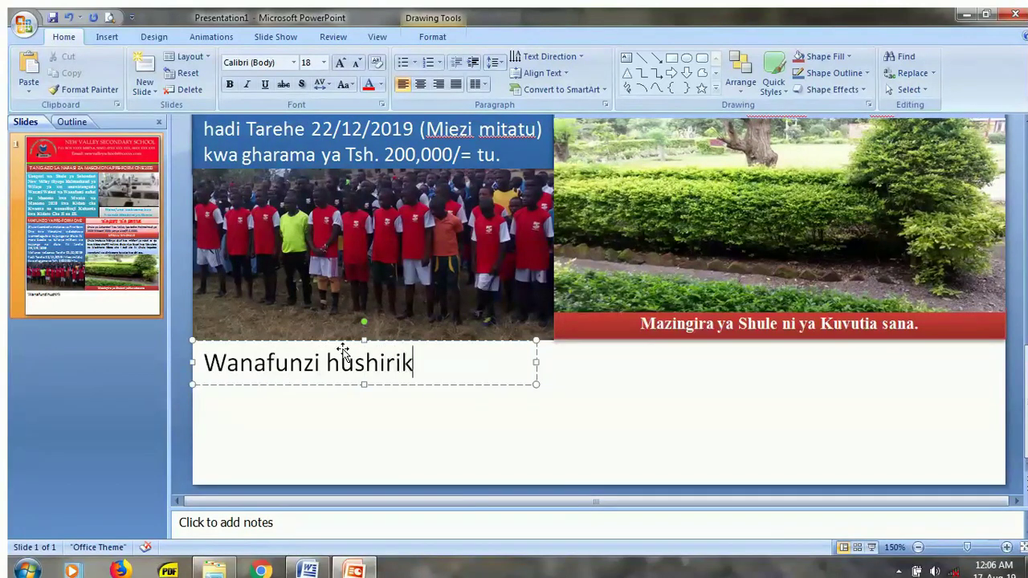
text(i Michezo)
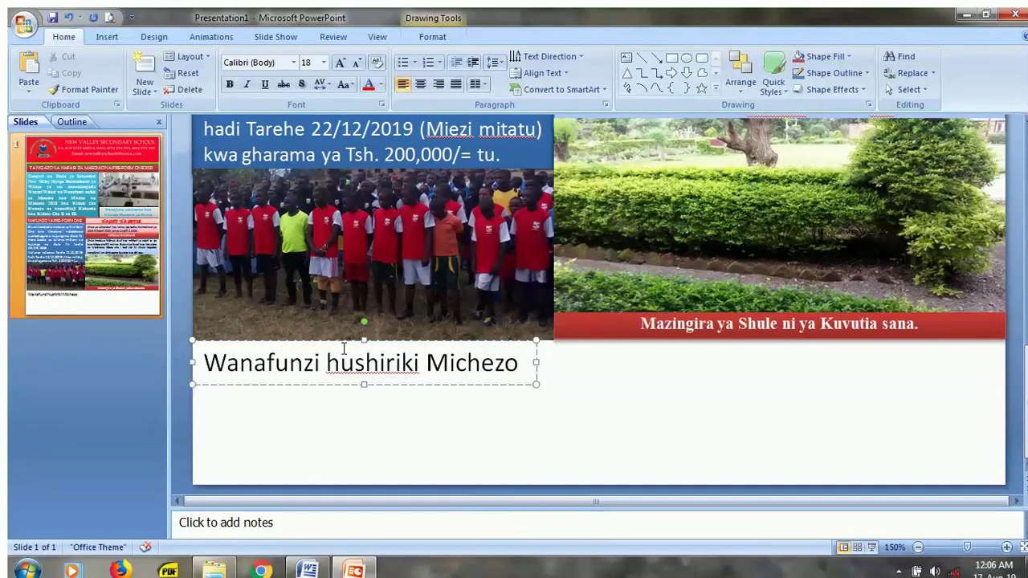
- Set the caption to Times New Roman at 16 pt, centred
key(ctrl+a)
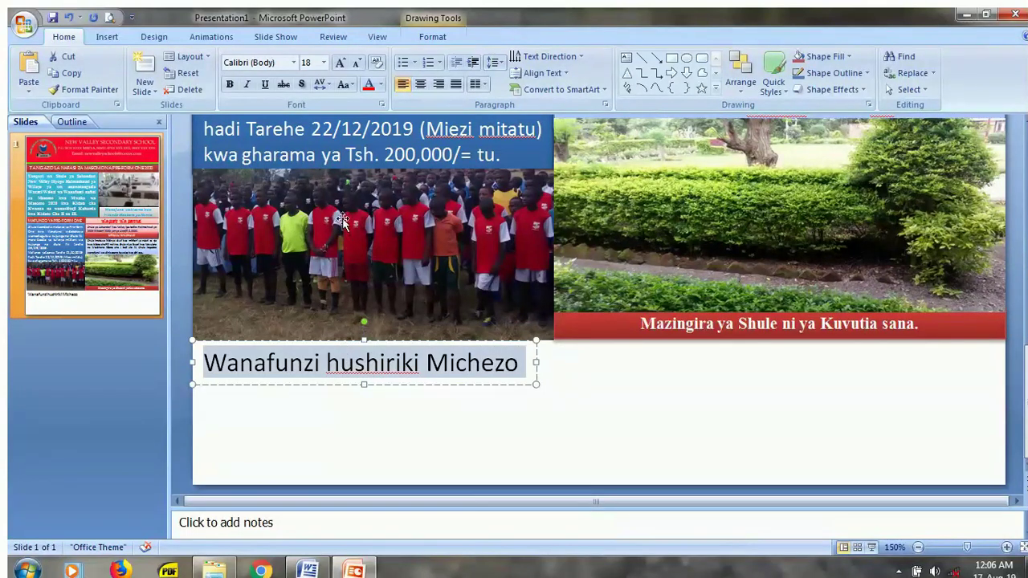
click(280, 66)
text(Times New Roma)
key(Return)
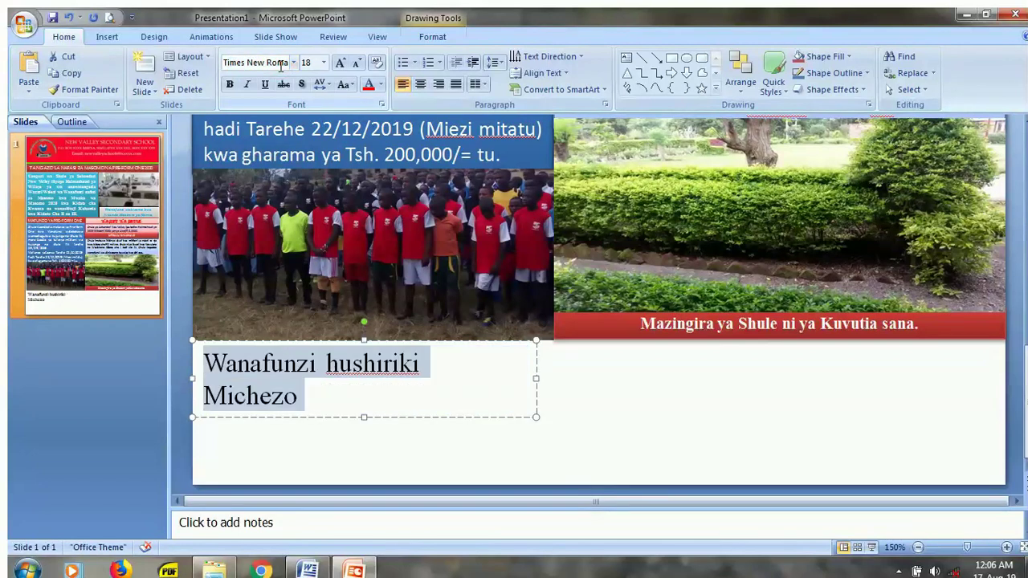
click(356, 64)
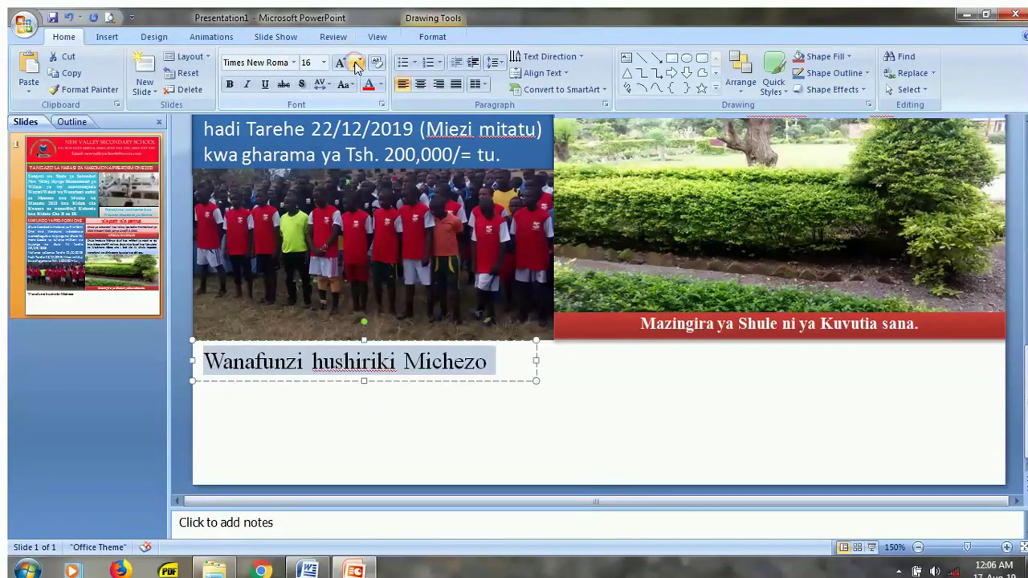
key(ctrl+e)
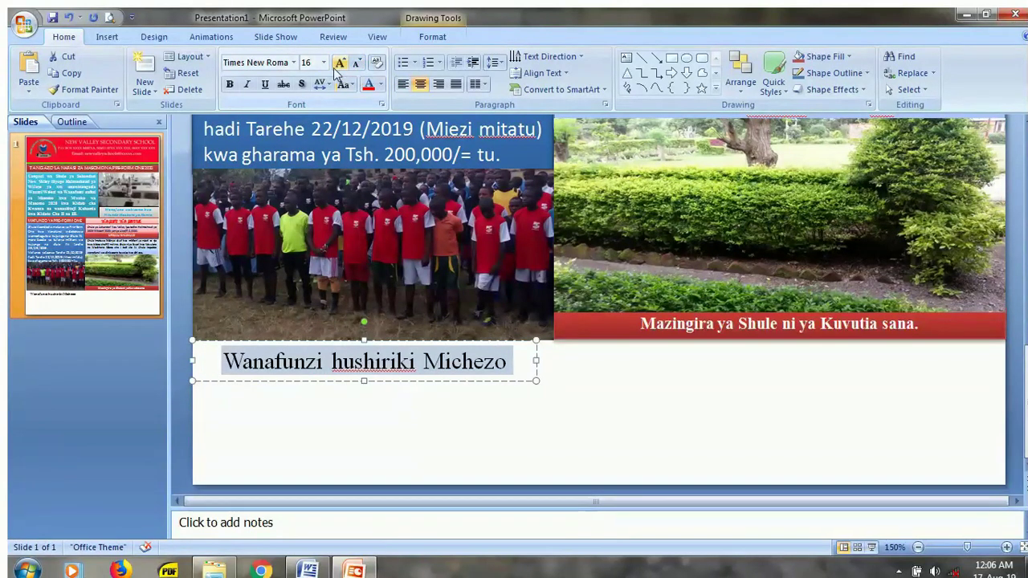
- Give the caption box a blue shape style and widen it to span the photo
click(432, 36)
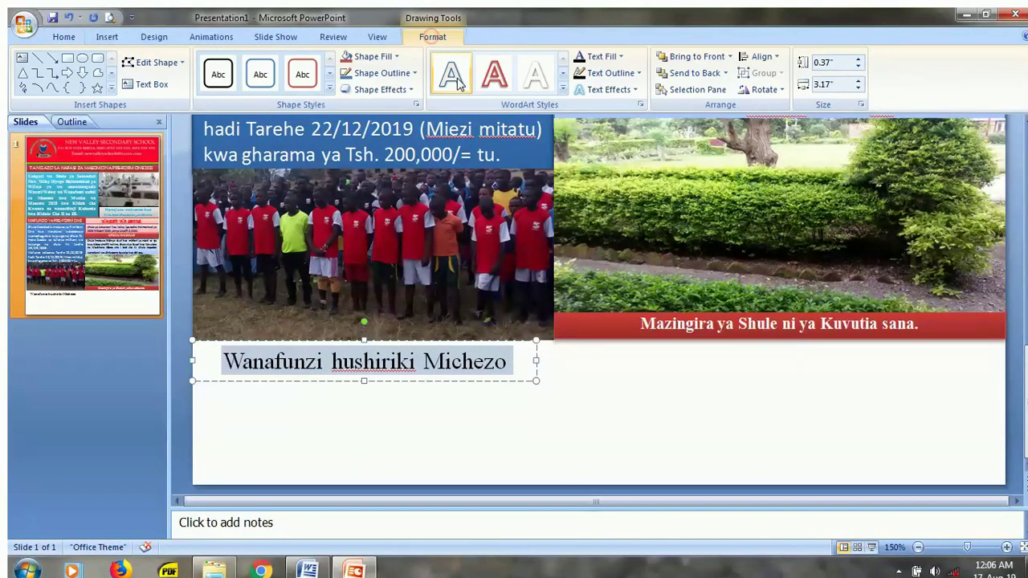
click(331, 89)
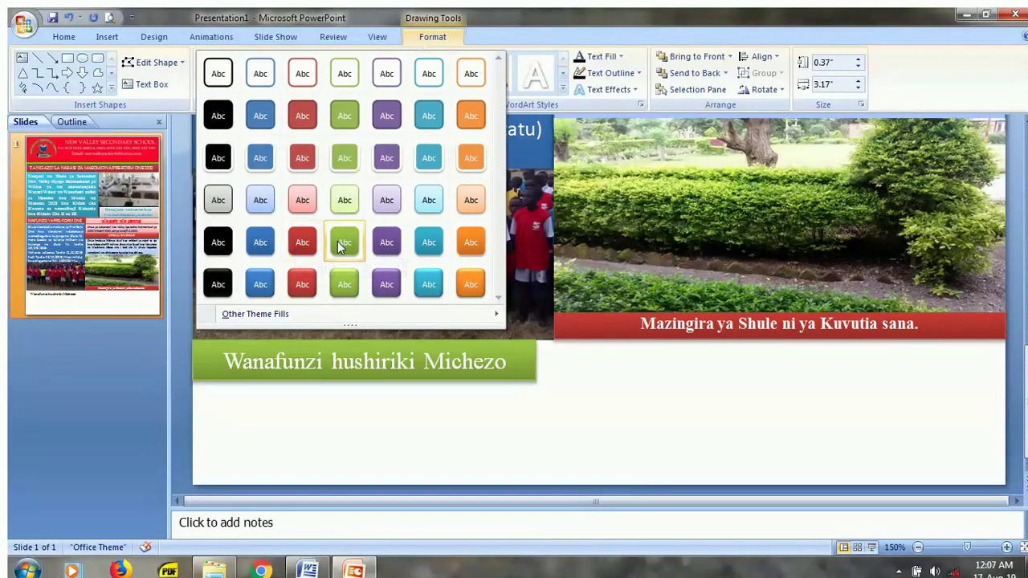
click(253, 239)
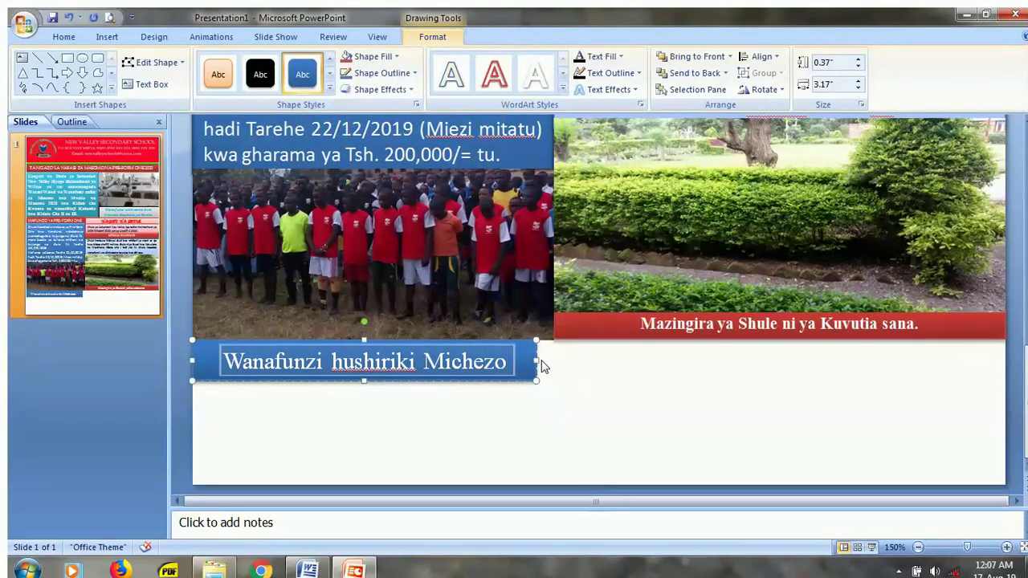
drag(538, 363, 555, 363)
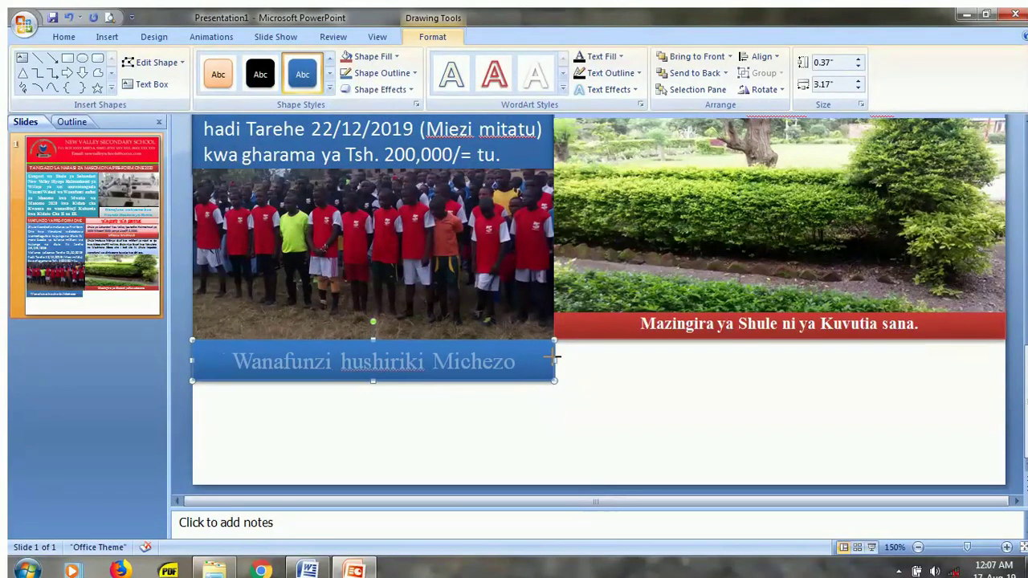
- Add 'hushiriki' to the spelling dictionary
click(595, 386)
click(401, 373)
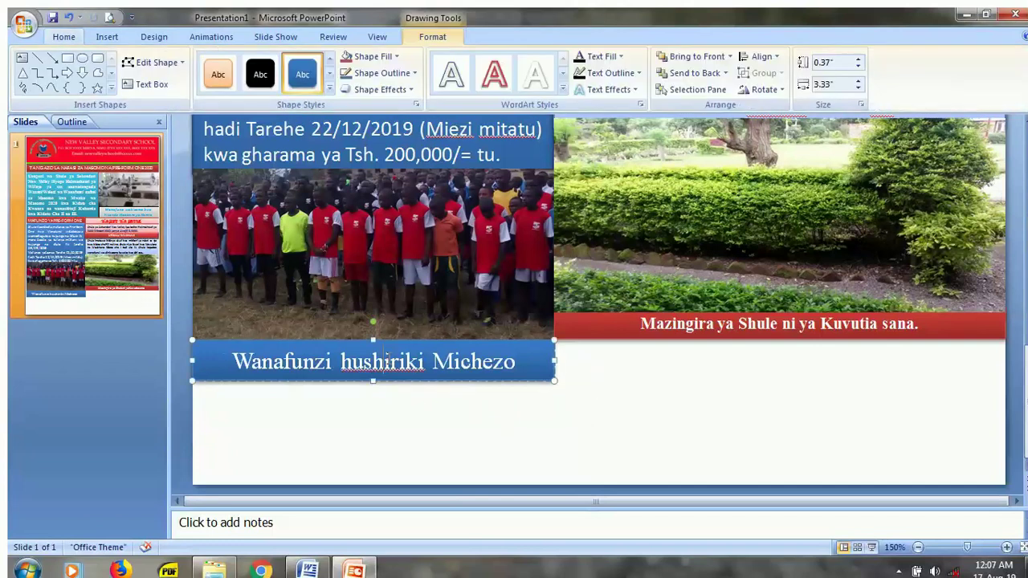
right_click(373, 361)
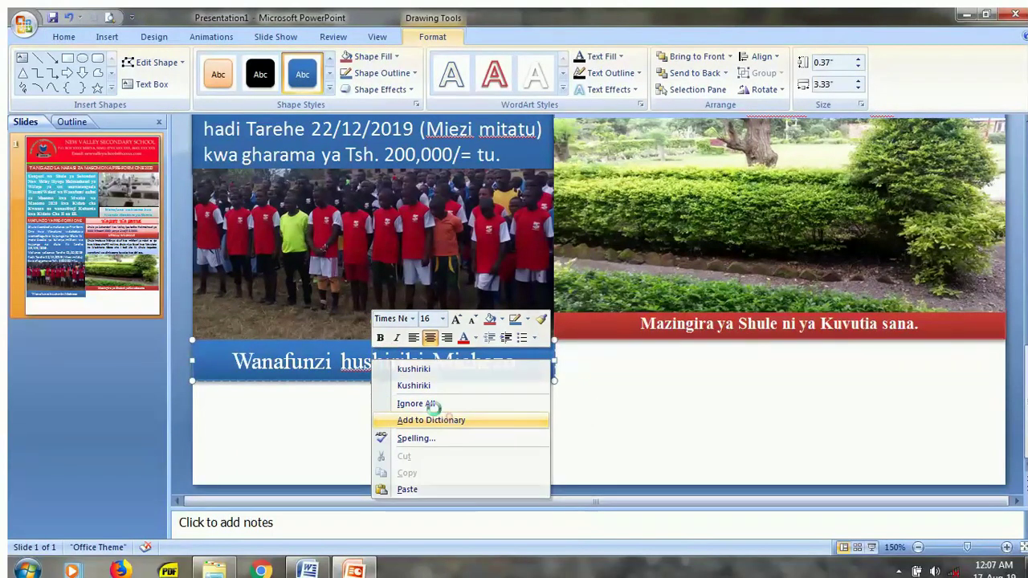
click(449, 415)
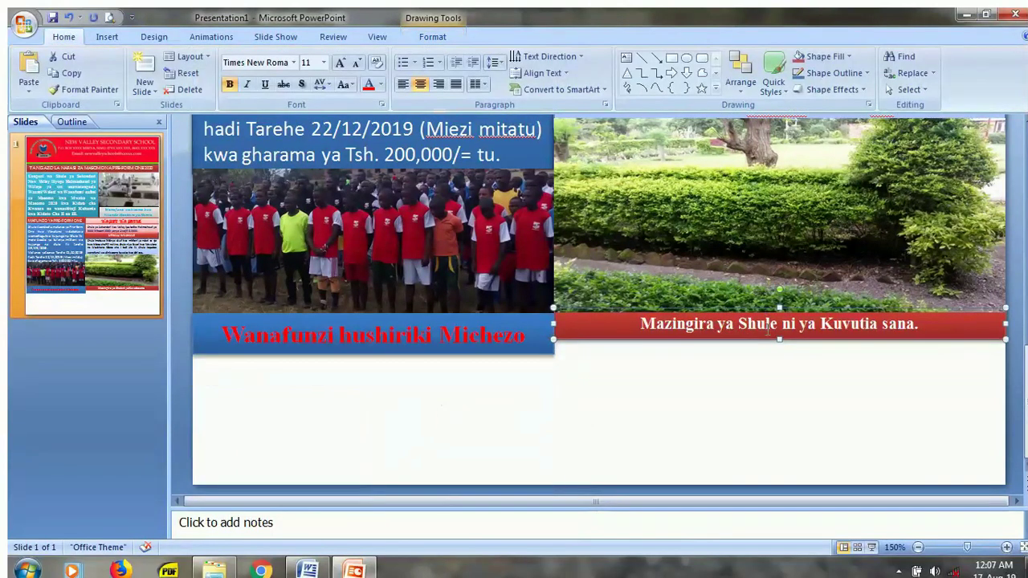
- Nudge the garden caption down and stretch the garden picture down to meet it
key(Down)
key(Down)
key(Down)
key(Down)
key(Down)
key(Down)
key(Down)
key(Down)
key(Down)
key(Down)
key(Down)
key(Down)
key(Down)
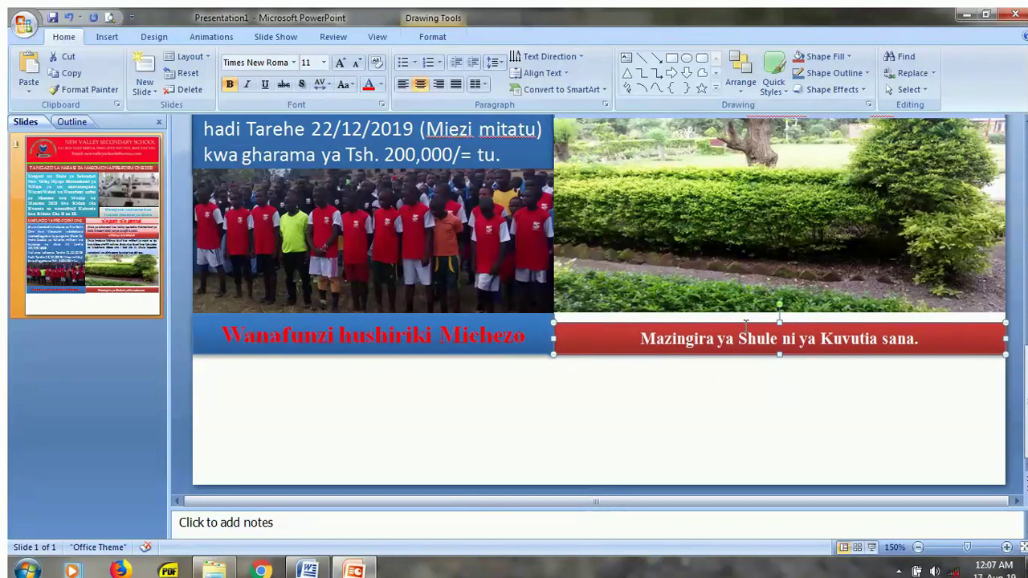
click(747, 264)
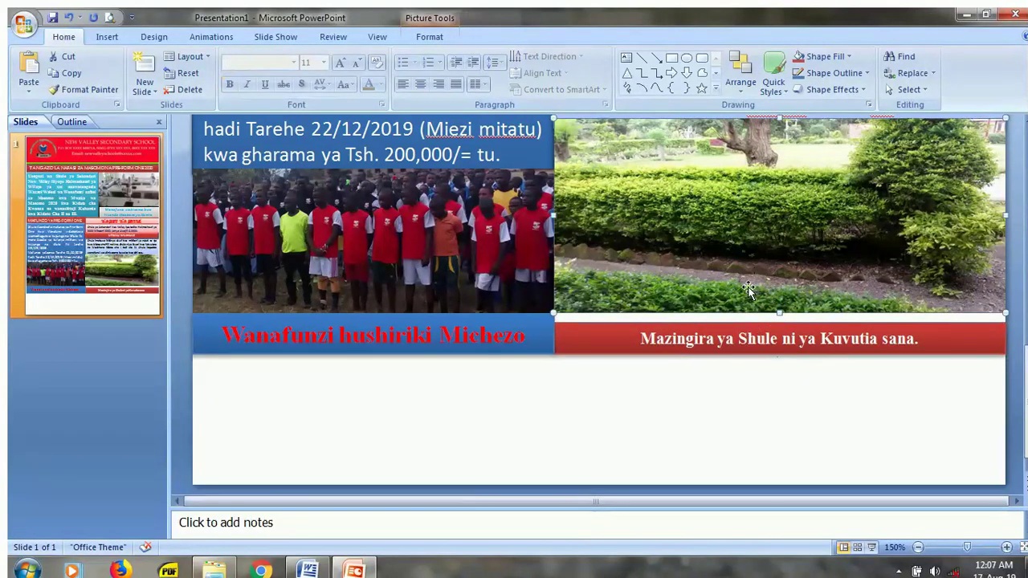
drag(779, 314, 780, 323)
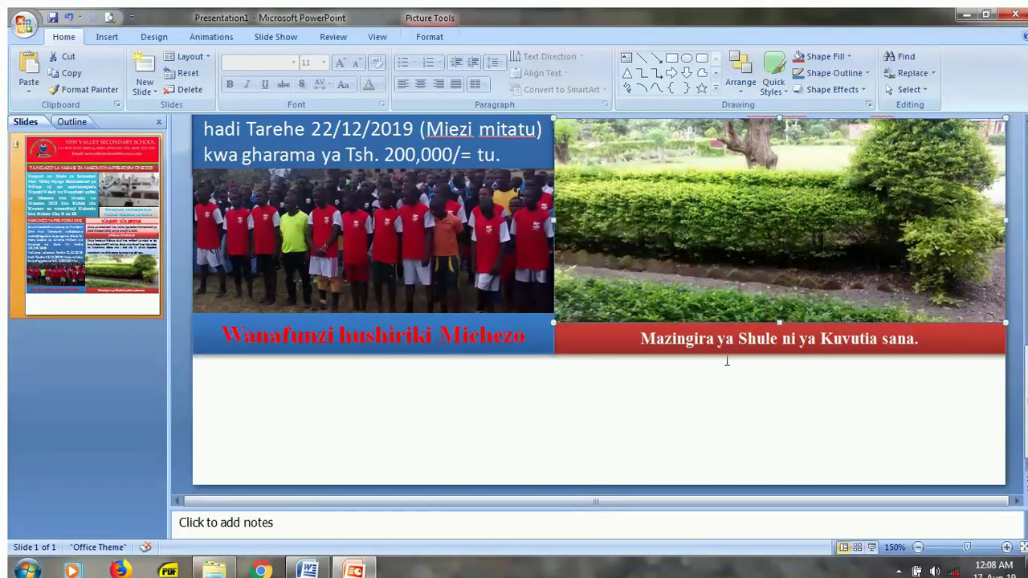
- Shrink the student caption to 11 pt and move its box level with the garden caption
click(586, 439)
click(524, 341)
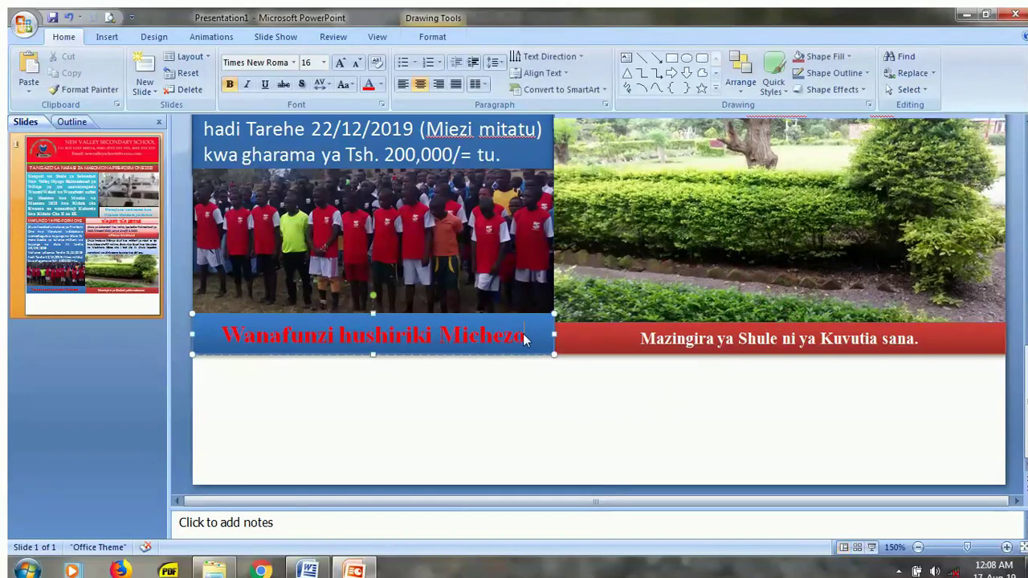
click(357, 64)
click(357, 63)
click(357, 63)
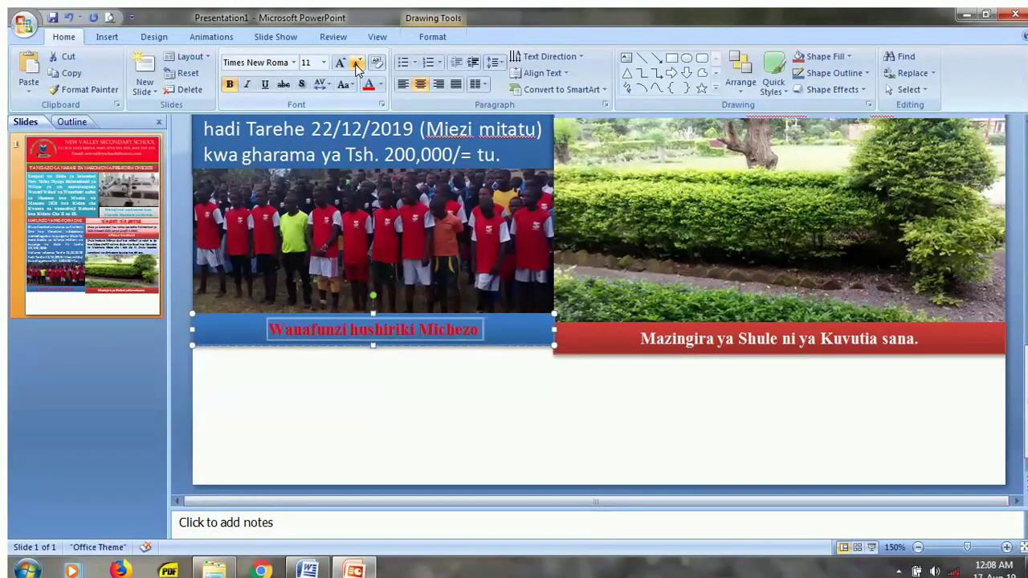
click(493, 347)
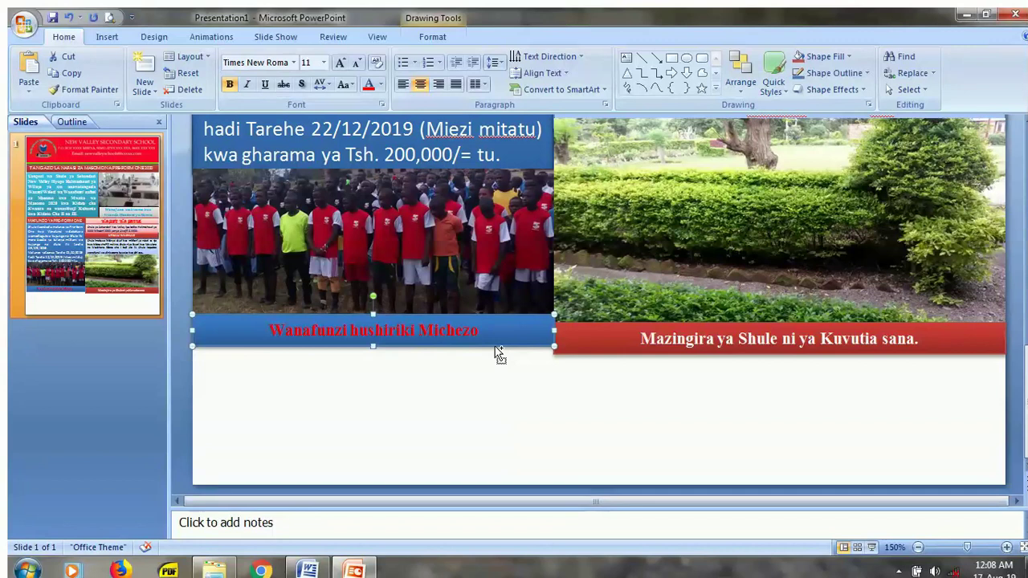
drag(494, 350, 499, 354)
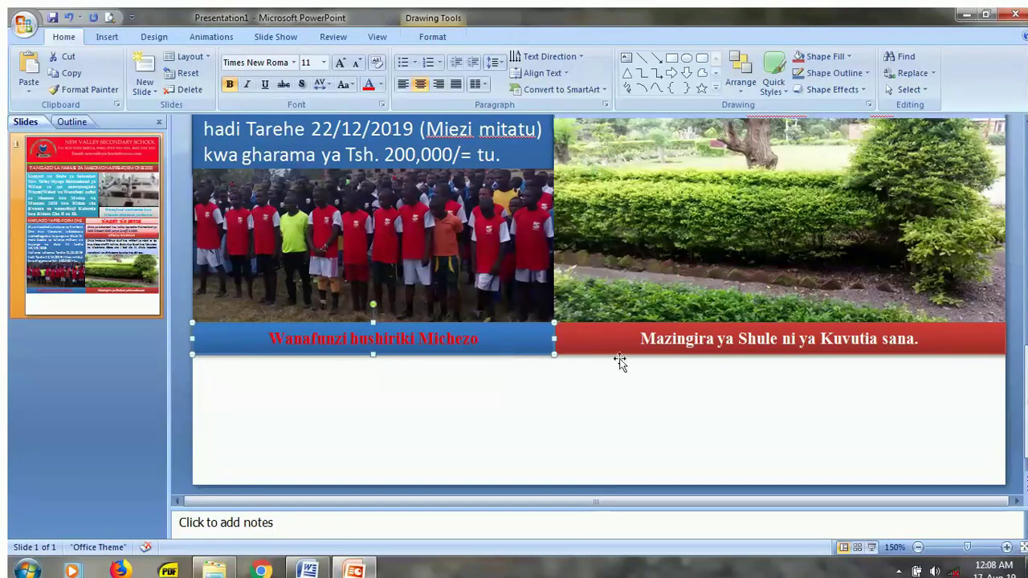
click(612, 422)
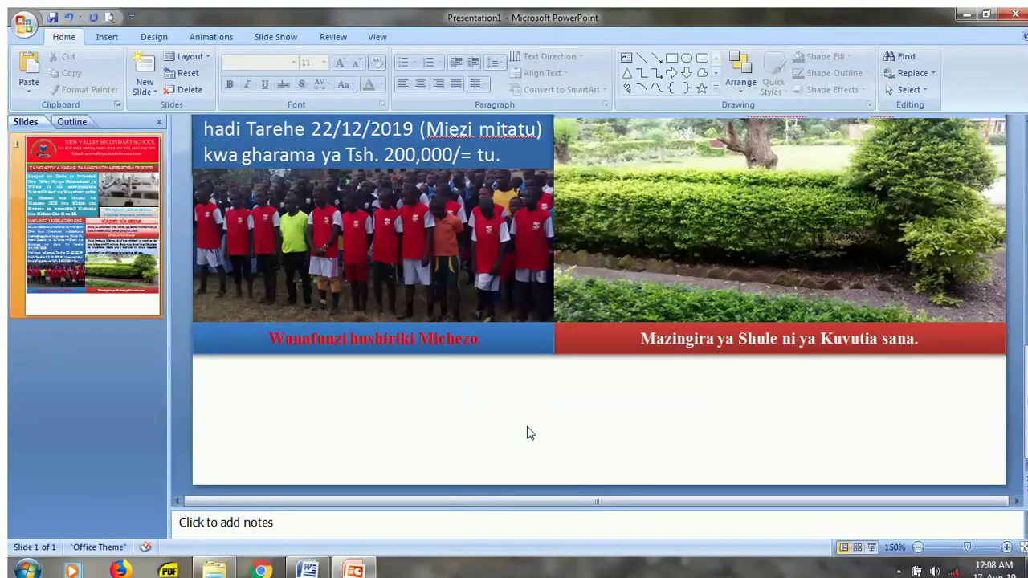
scroll(515, 442, up, 1)
- Colour the 'Wanafunzi hushiriki Michezo' caption text White, Background 1
scroll(514, 437, up, 1)
scroll(513, 426, up, 3)
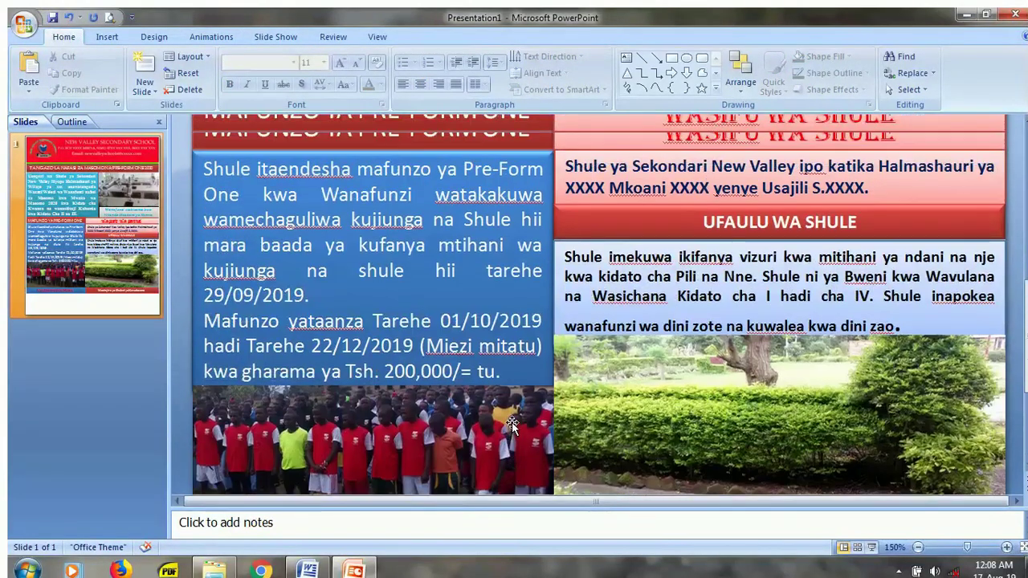
scroll(511, 416, up, 3)
scroll(510, 415, down, 1)
scroll(509, 415, down, 1)
scroll(506, 414, down, 3)
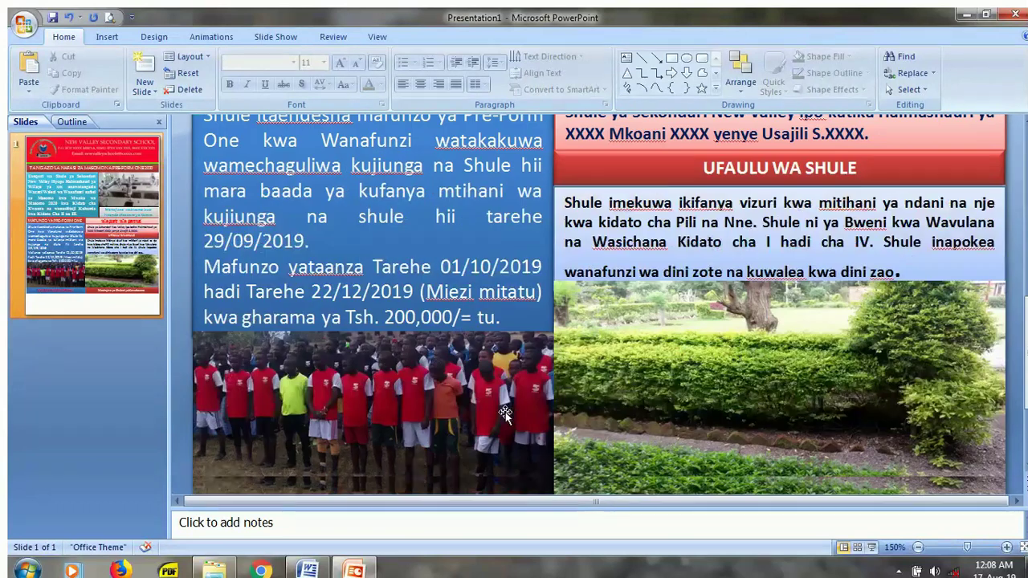
scroll(503, 413, down, 2)
scroll(502, 414, down, 2)
scroll(503, 415, up, 1)
scroll(502, 415, up, 1)
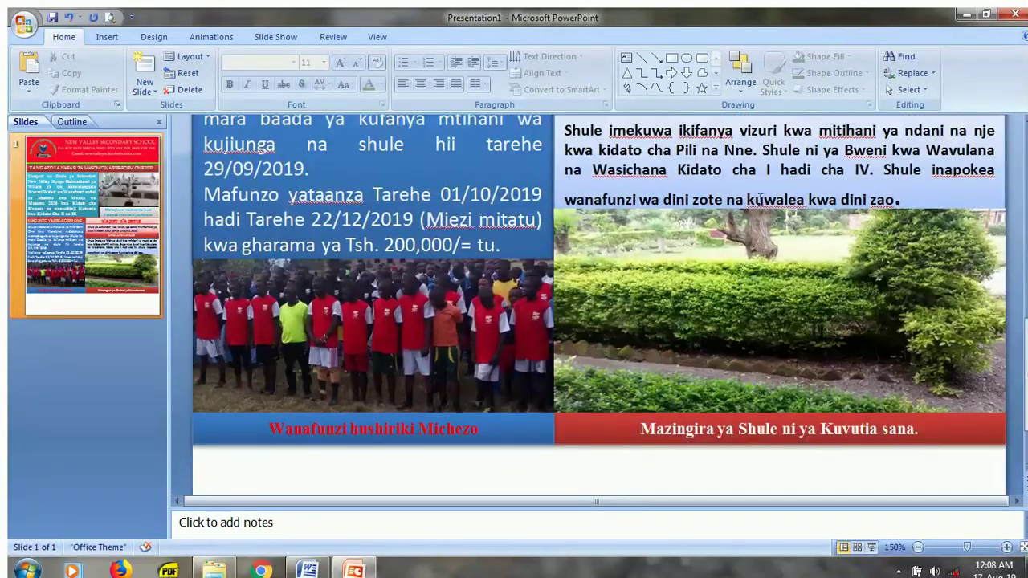
click(769, 195)
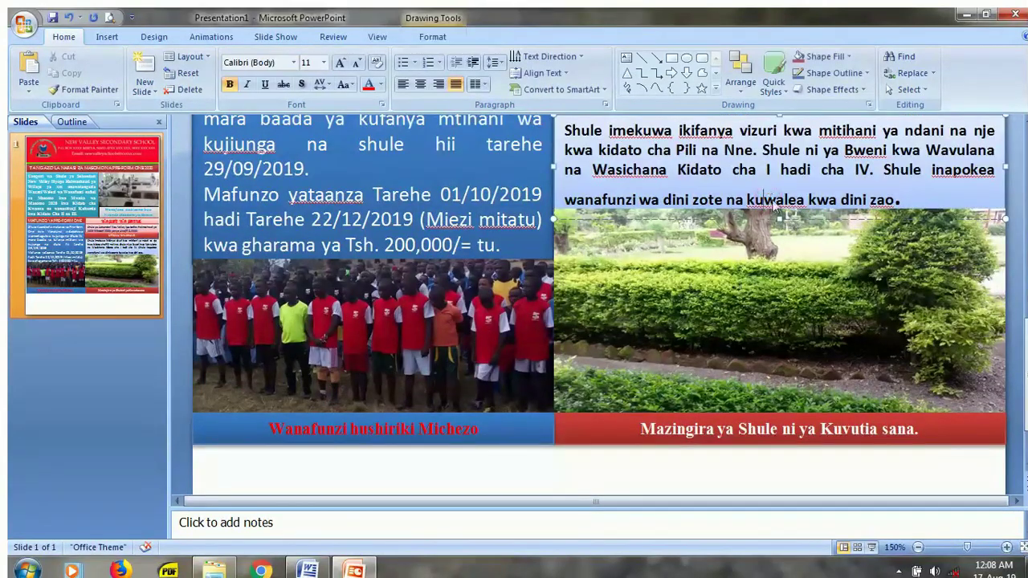
click(479, 429)
scroll(479, 429, down, 3)
drag(270, 338, 479, 338)
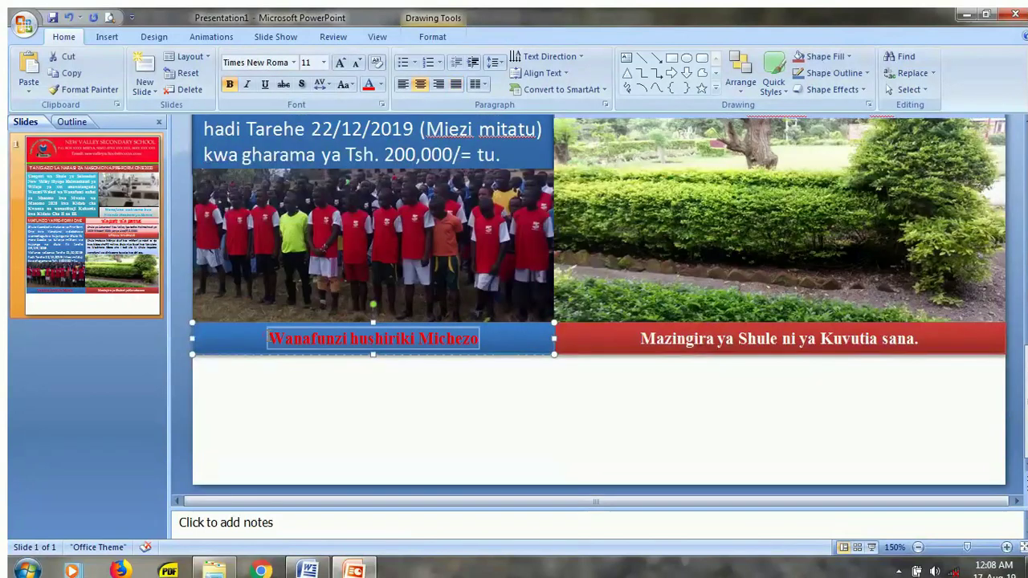
click(380, 84)
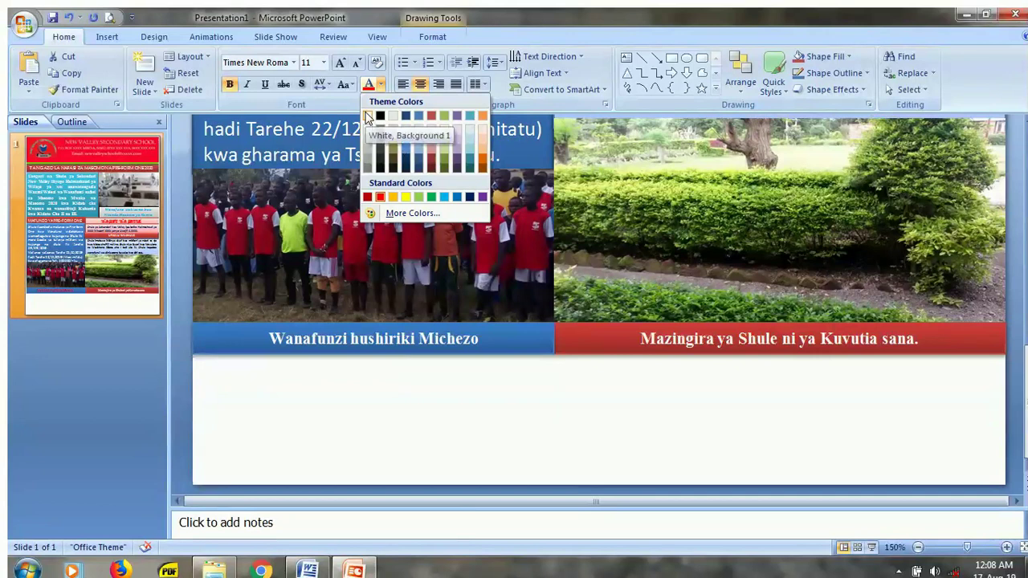
click(369, 118)
click(360, 386)
click(121, 37)
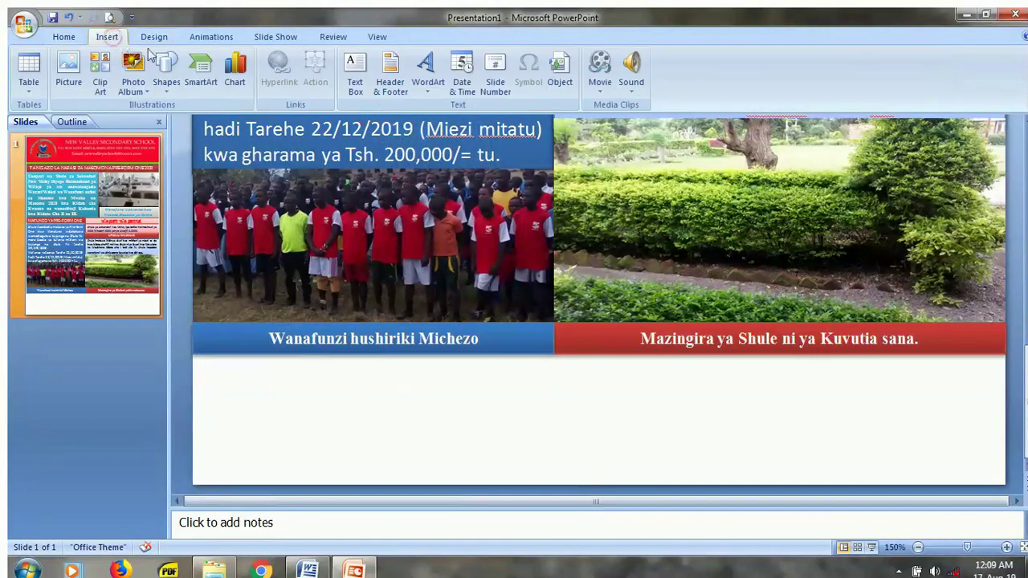
- Add a wide text box below the captions with the admission-forms sentence
click(355, 80)
drag(196, 362, 1003, 417)
text(Fomu za)
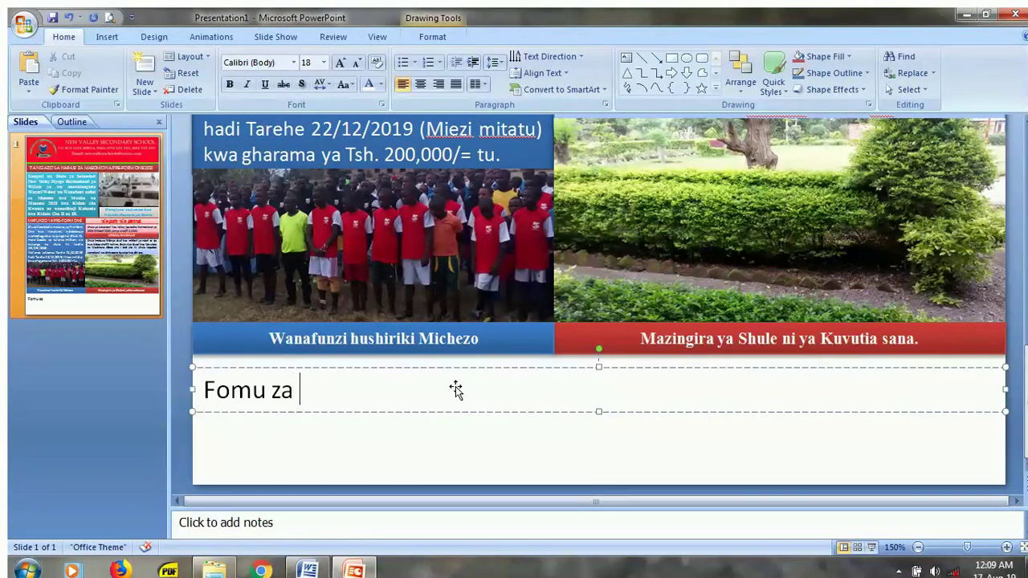
text(kuji)
text(ga )
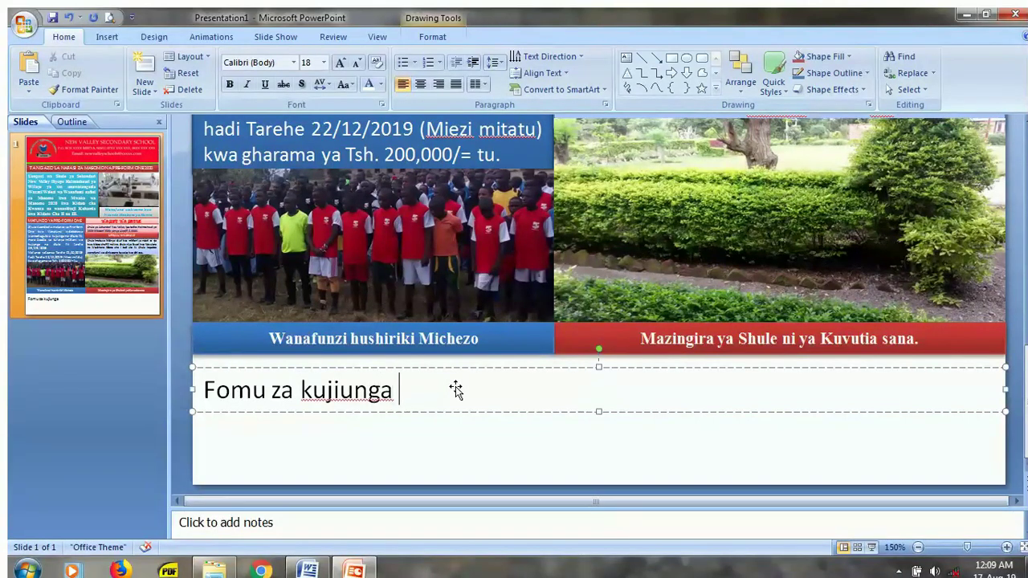
text(na shule hii )
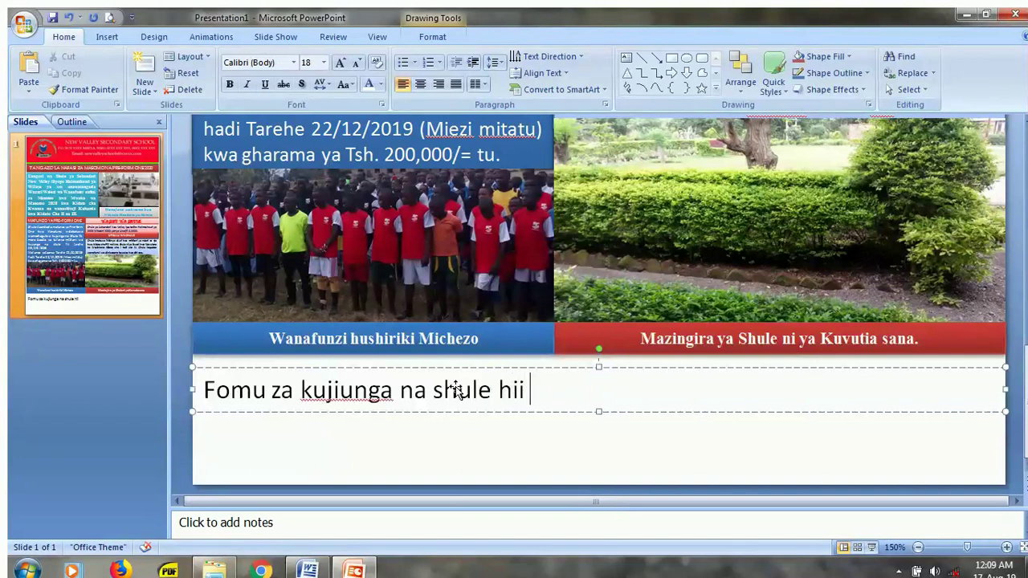
text(zinapa)
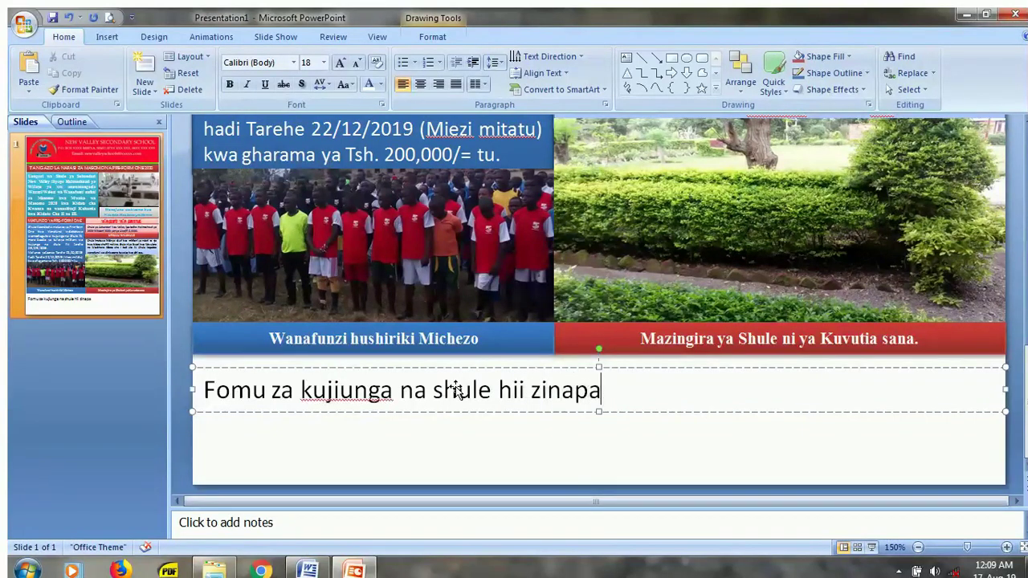
text(tikana )
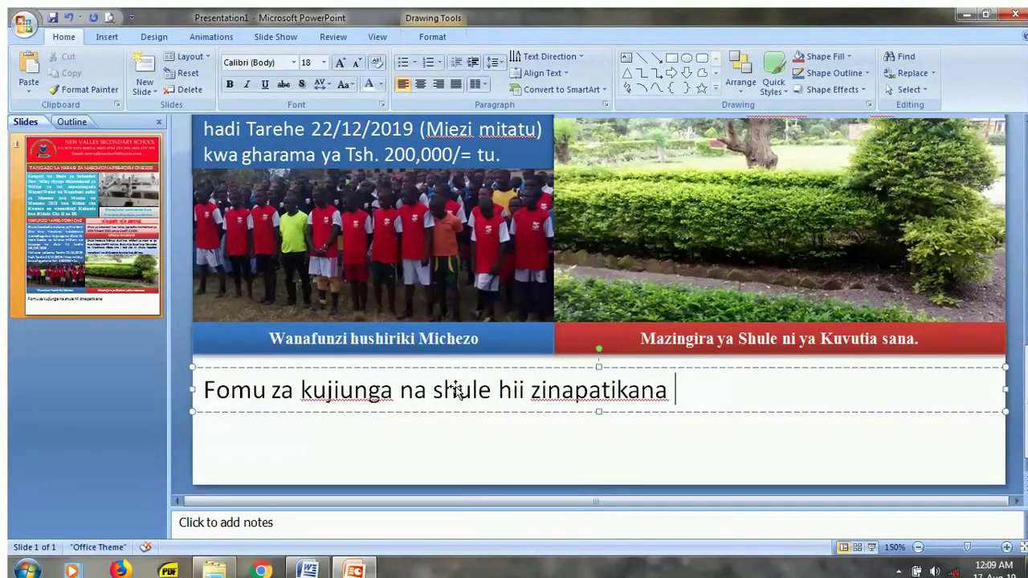
text(katika Tov)
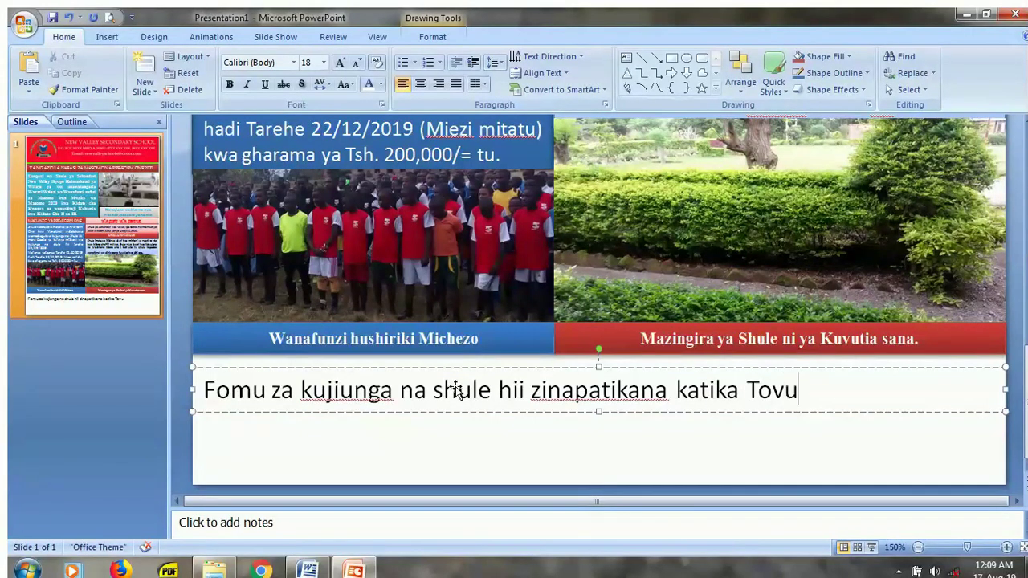
text(u au)
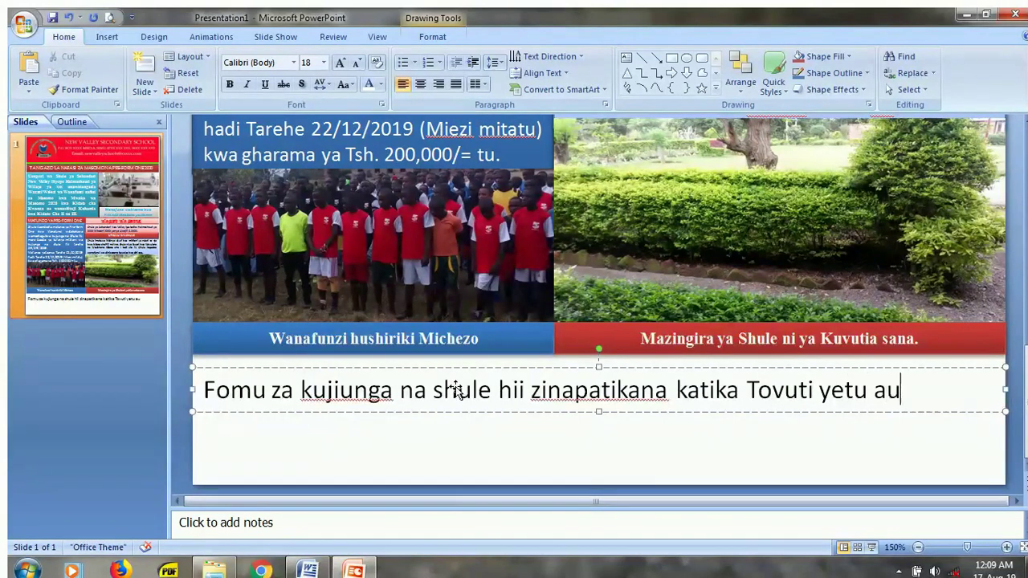
text( ka)
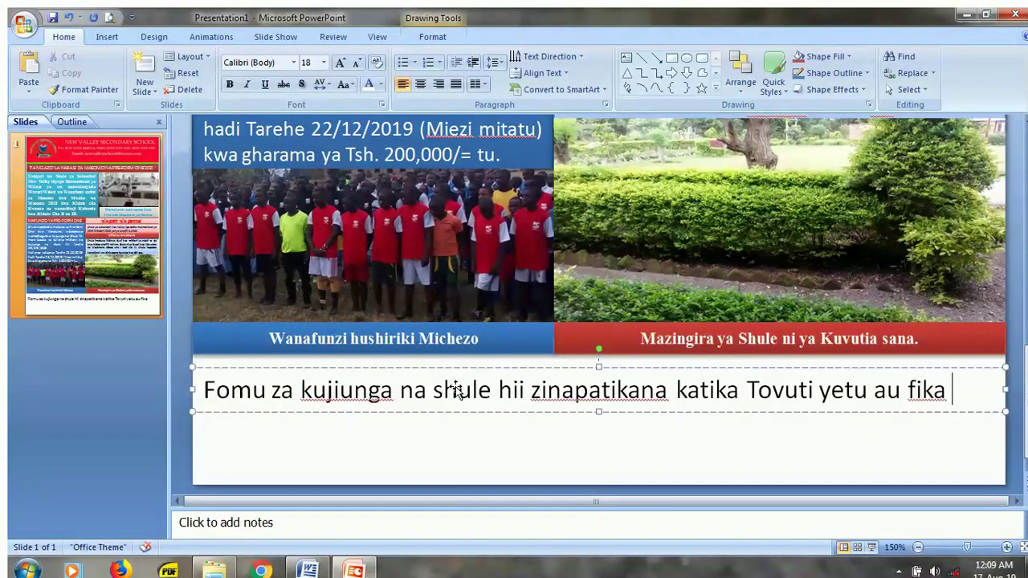
text(ulen)
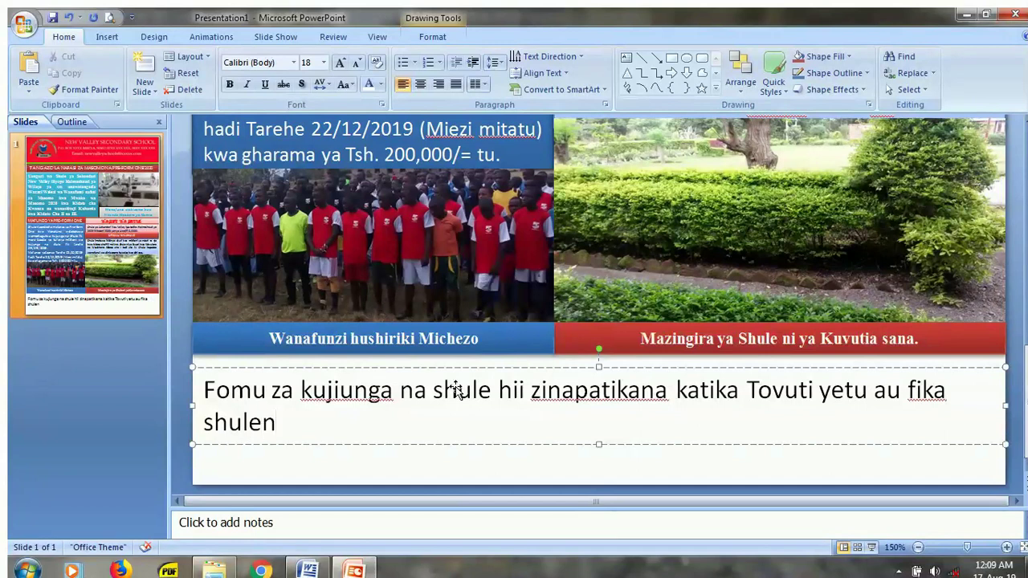
- Shrink the sentence to 16 pt and centre it
key(ctrl+a)
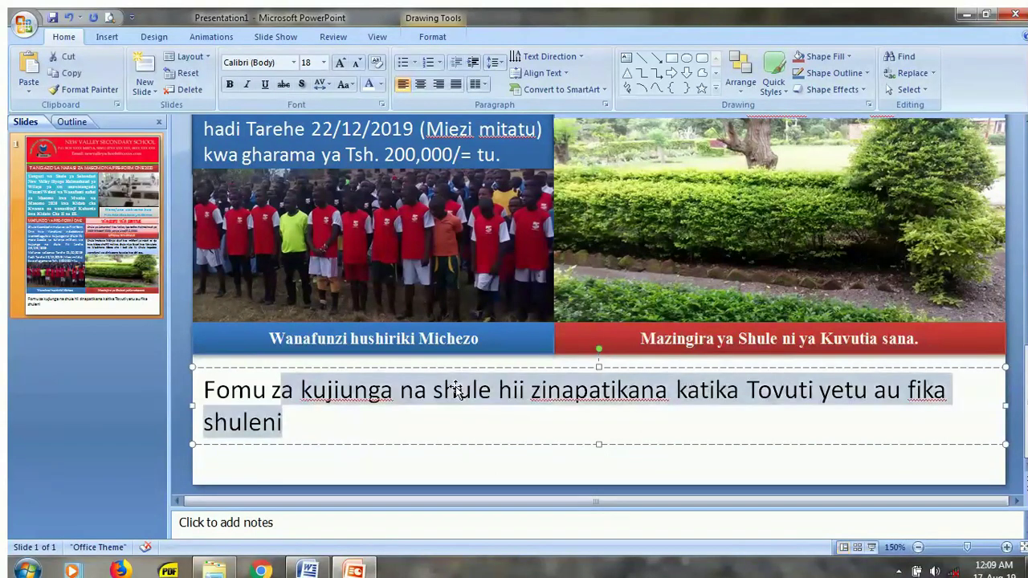
click(358, 64)
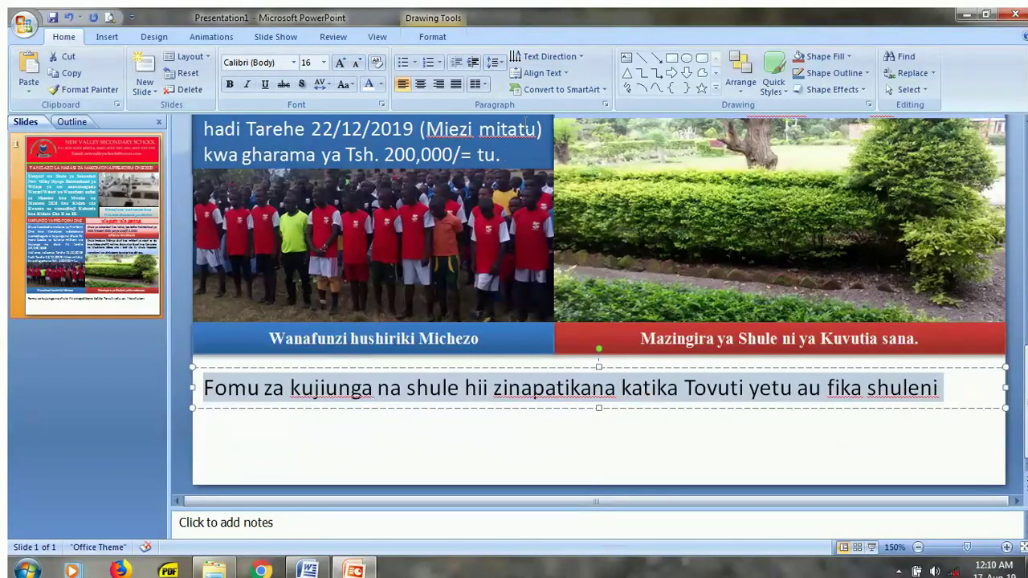
click(420, 84)
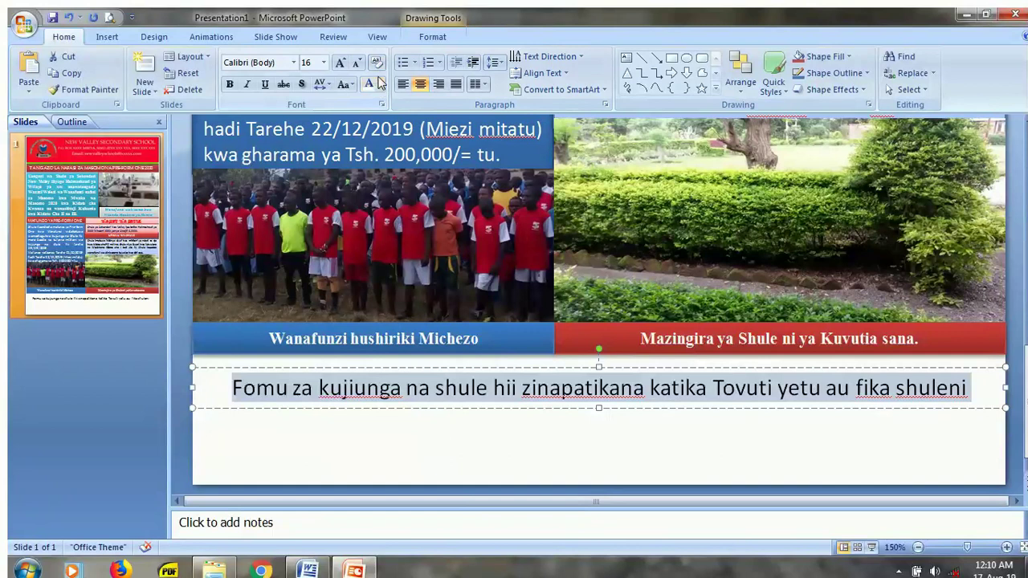
- Give the footer box a light blue gradient shape style with no outline
click(431, 38)
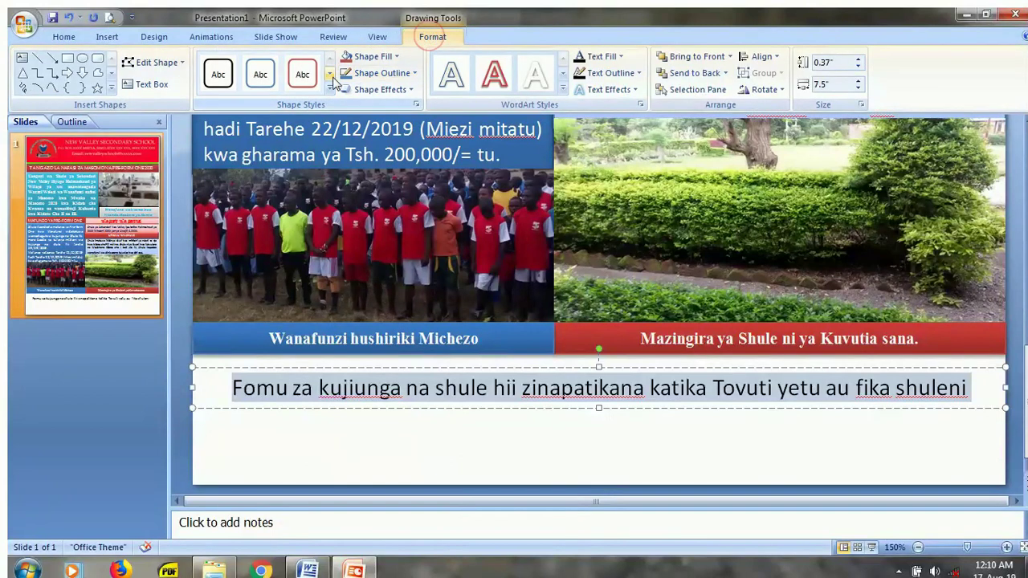
click(334, 94)
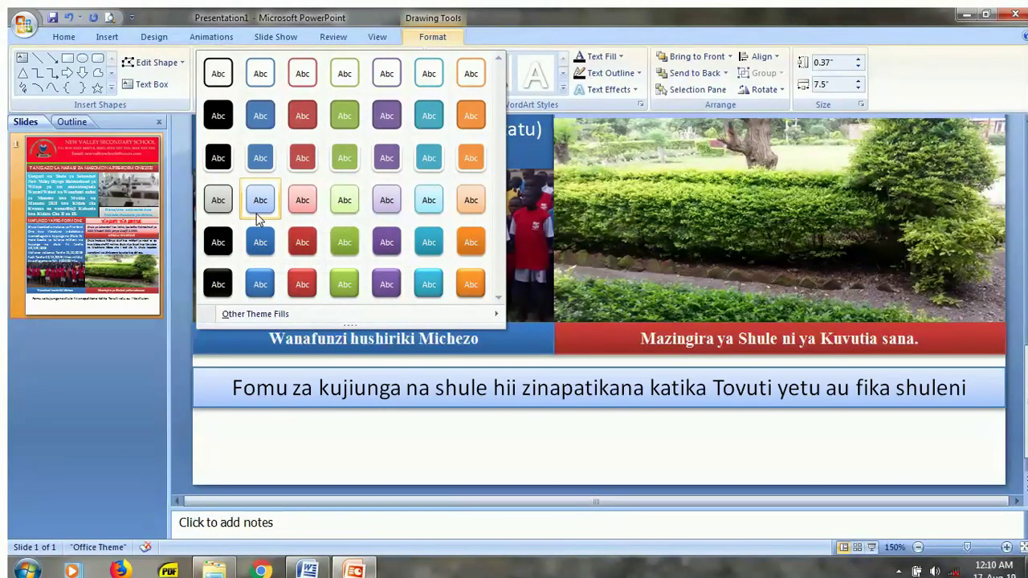
click(260, 202)
click(379, 73)
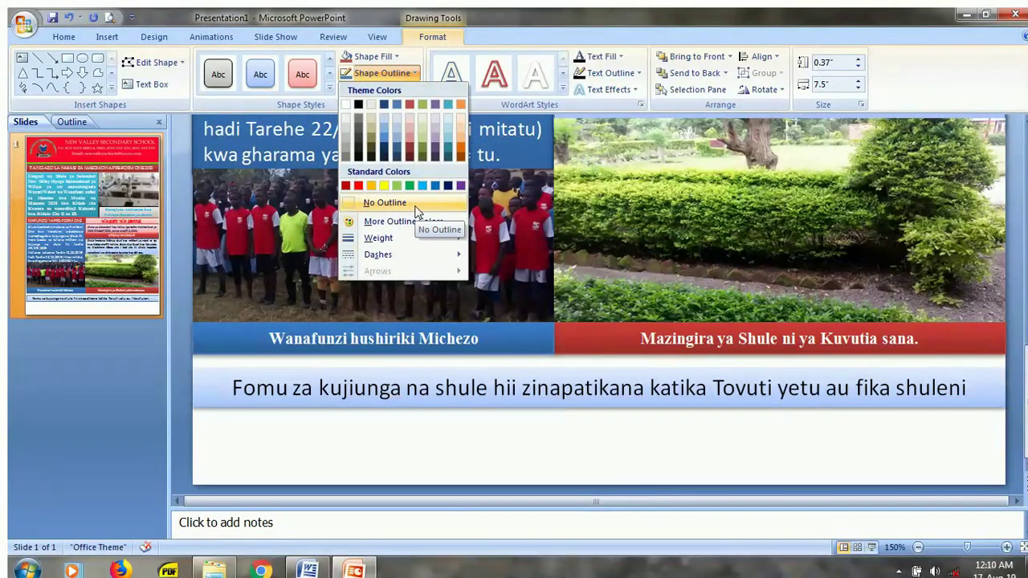
click(411, 204)
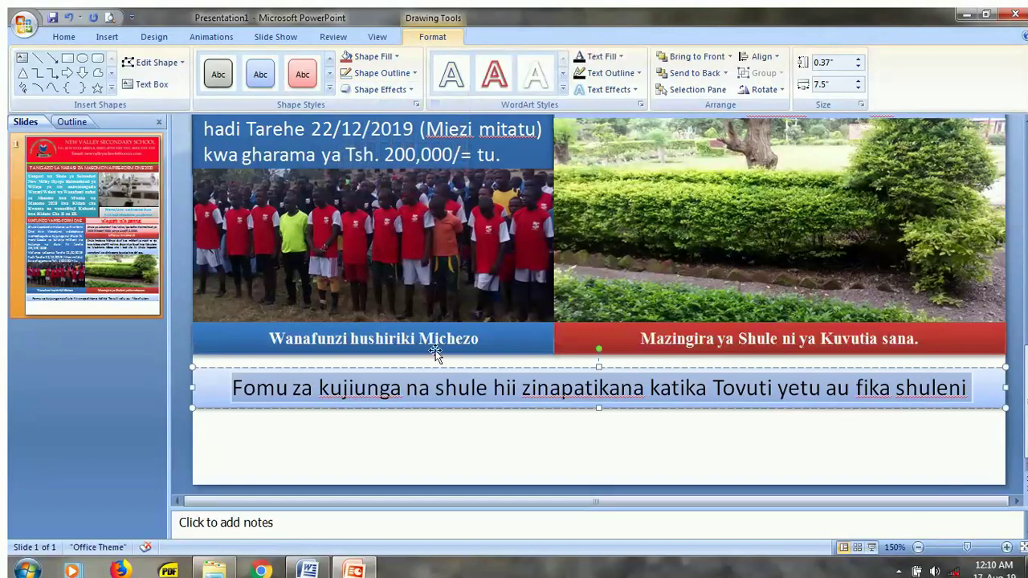
- Move the footer box up to sit just beneath the photo captions
click(503, 470)
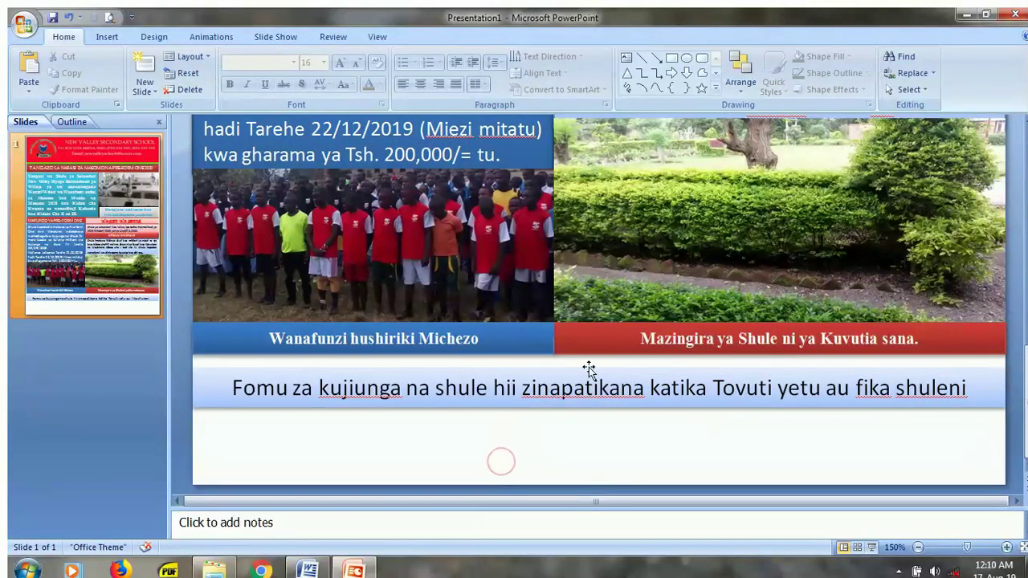
click(588, 367)
drag(586, 355, 589, 359)
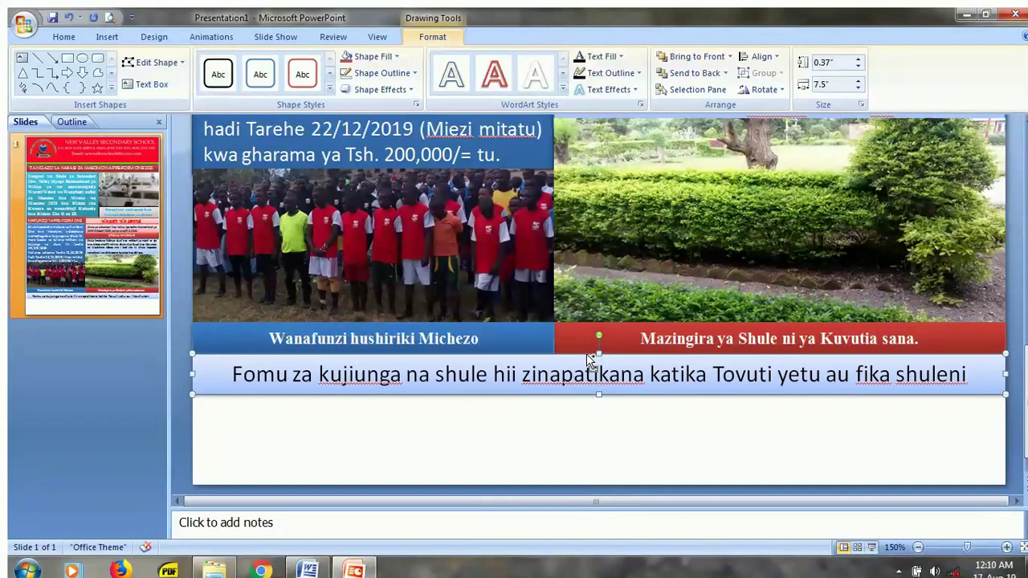
click(608, 450)
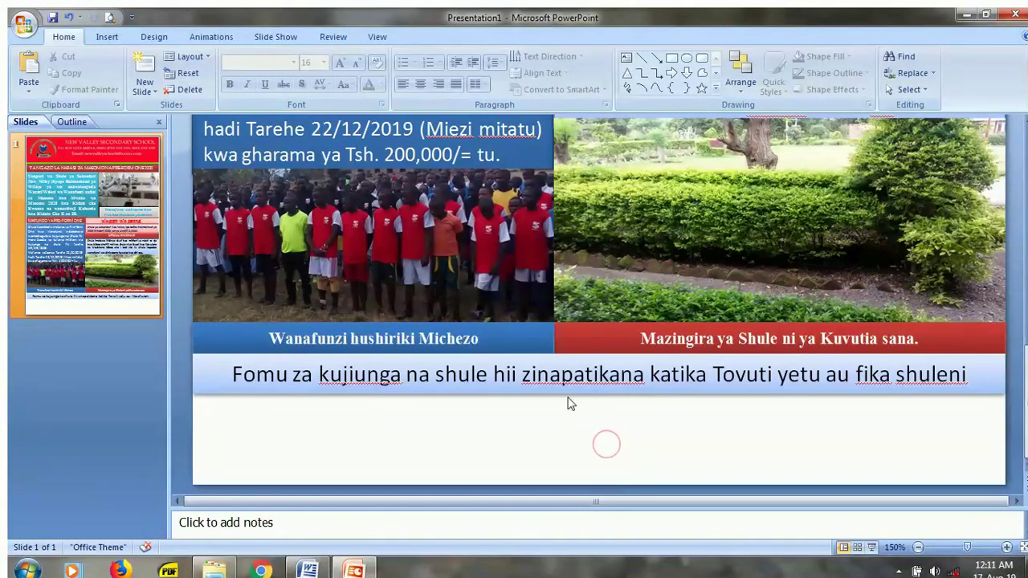
click(263, 378)
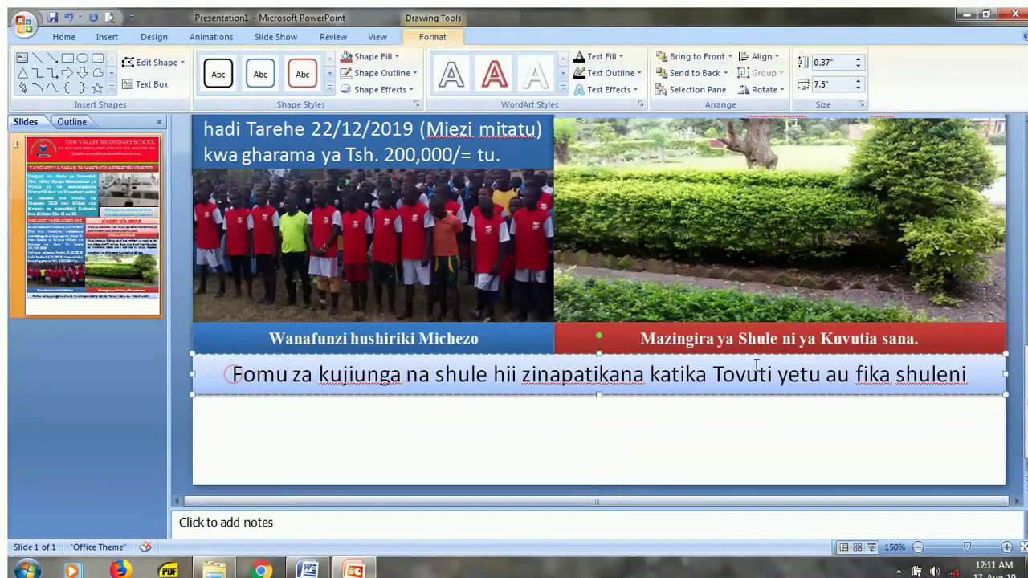
triple_click(966, 375)
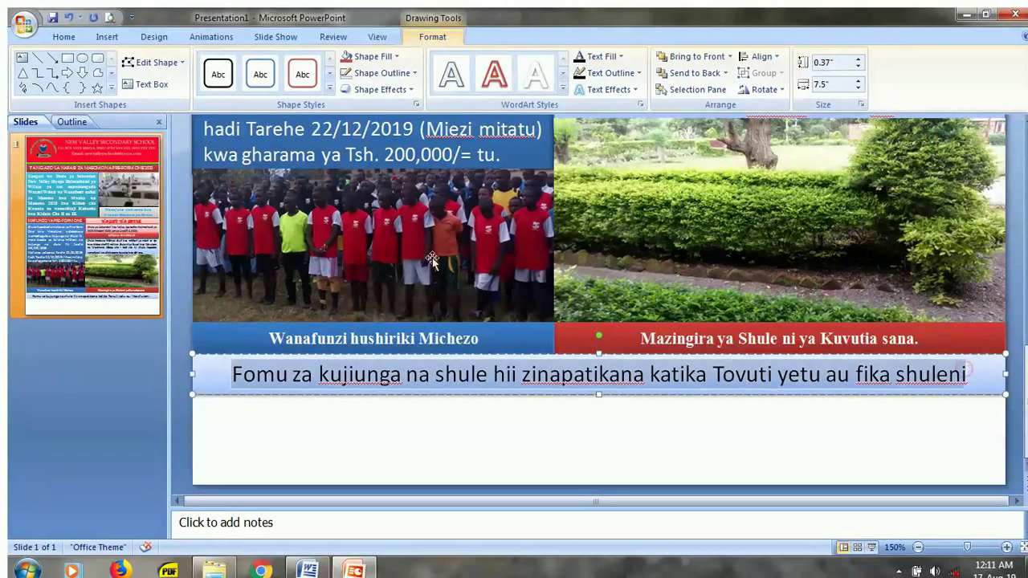
click(63, 36)
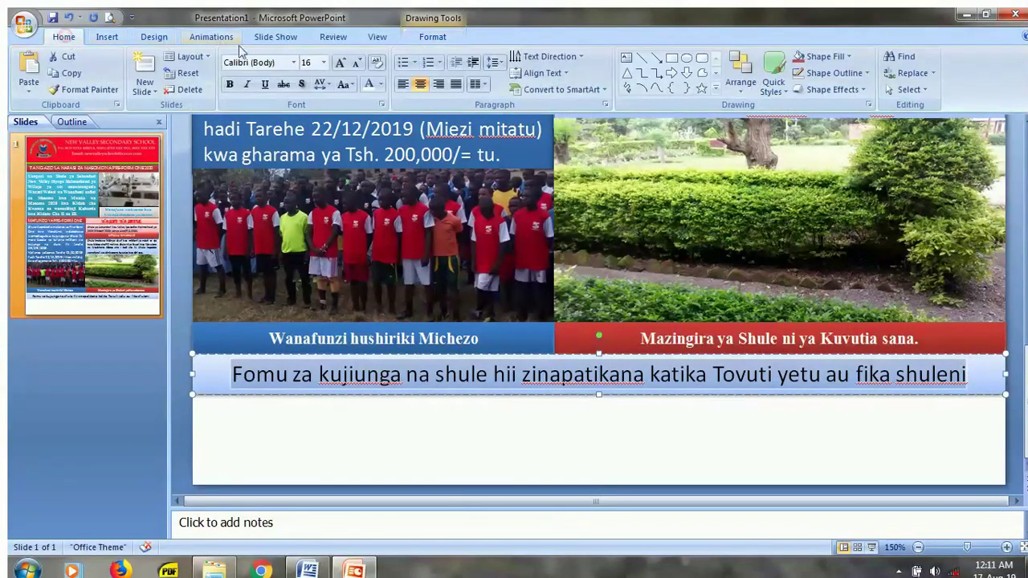
- Set the footer sentence to AcmeFont, 12 pt, in red
click(293, 62)
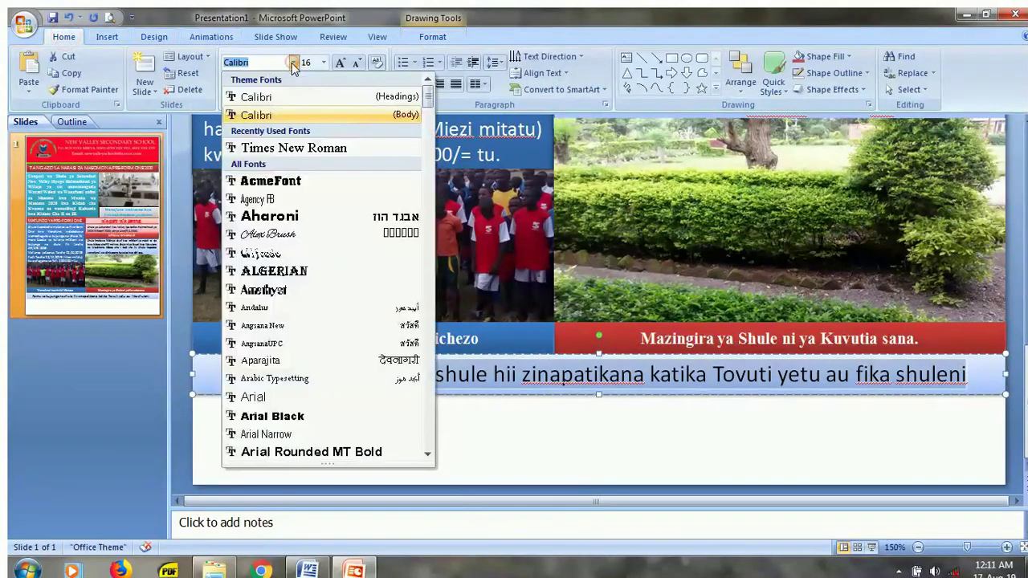
click(271, 181)
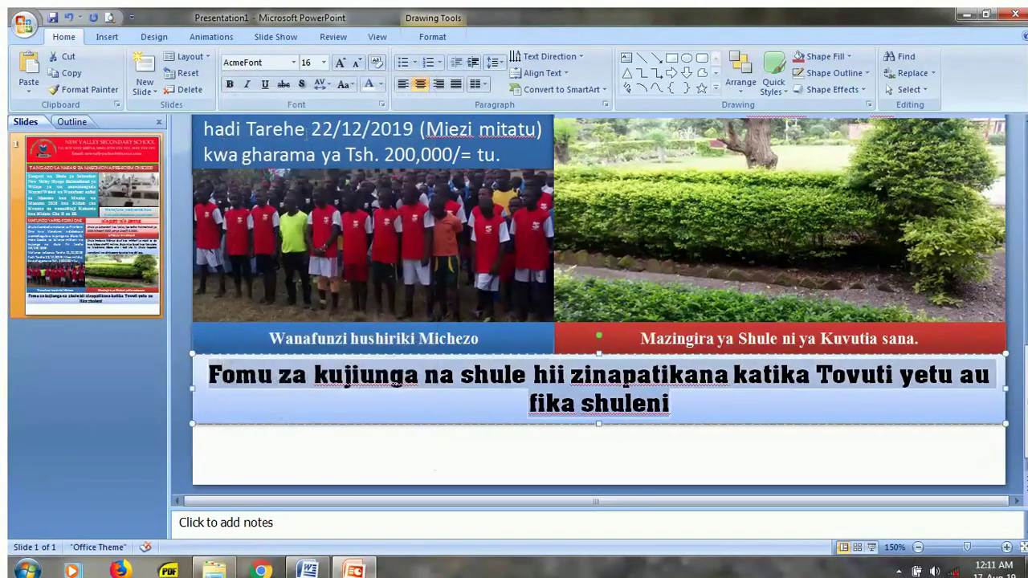
click(358, 64)
click(358, 65)
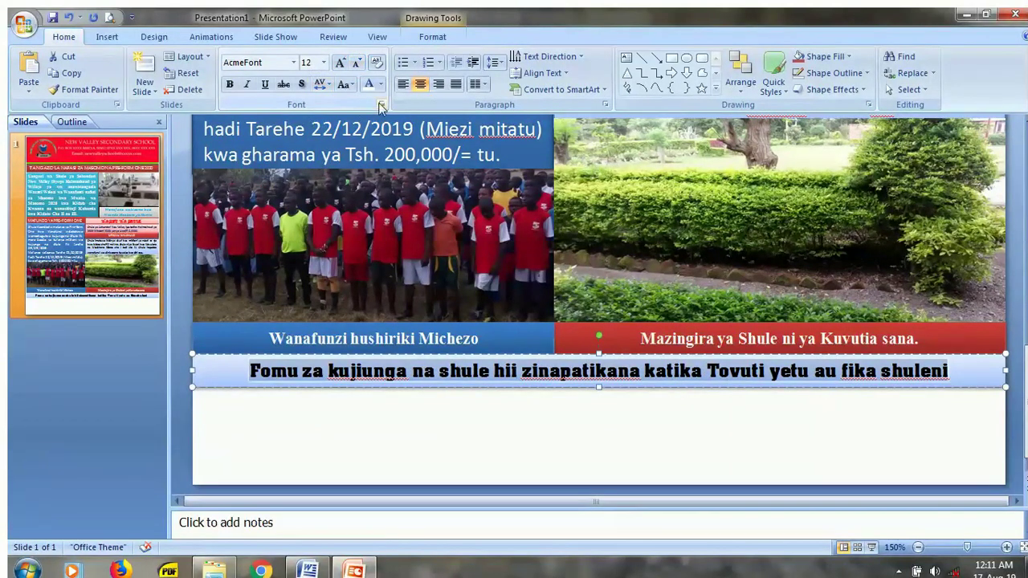
click(381, 86)
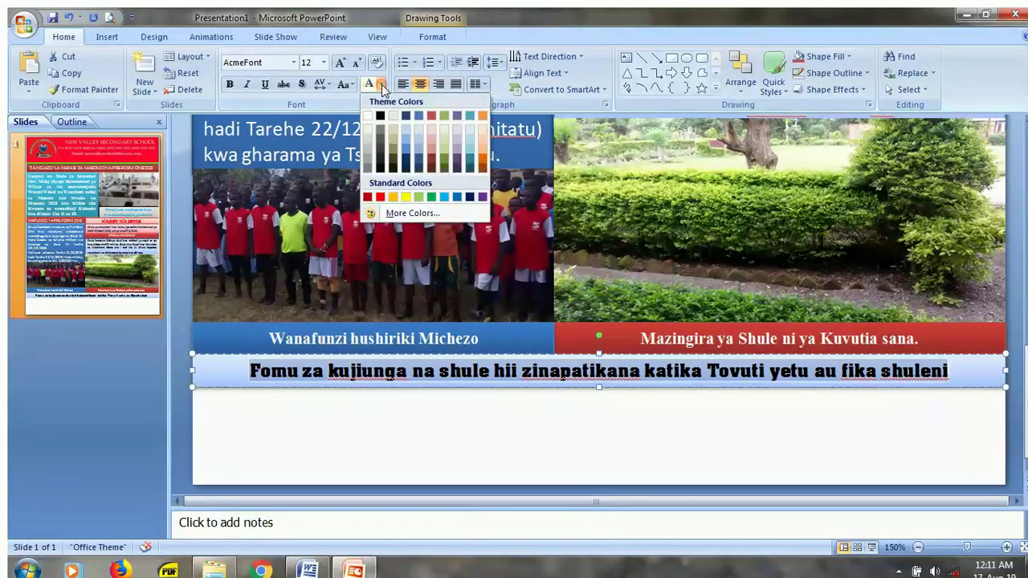
click(381, 198)
click(350, 419)
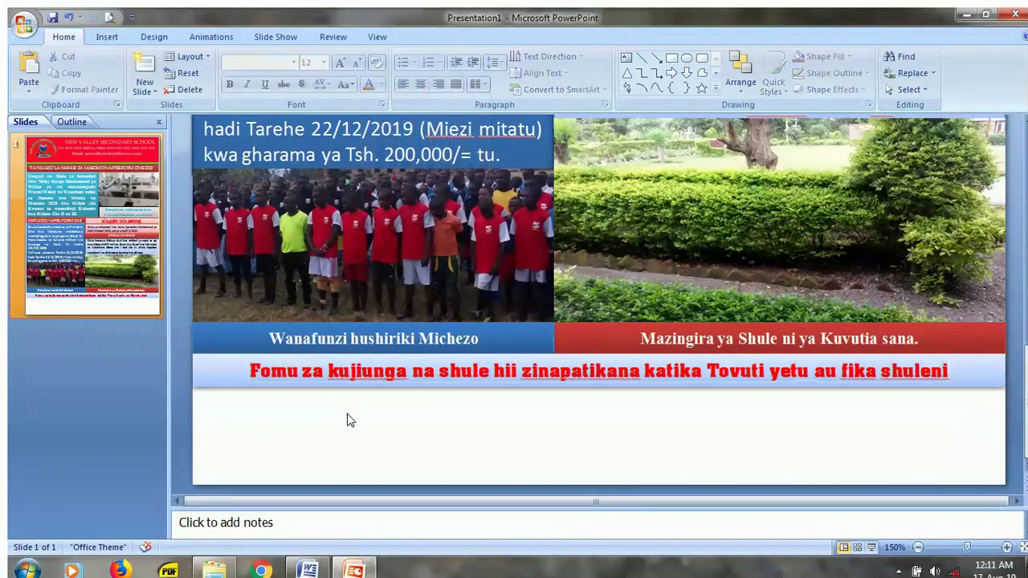
click(116, 37)
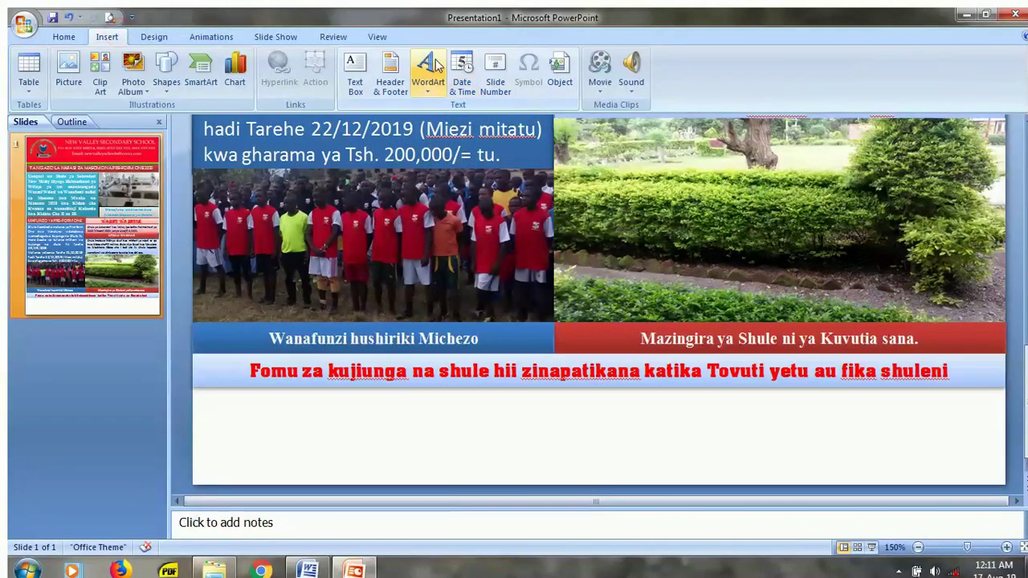
- Insert a first-style outlined WordArt and place it in the bottom white area
click(432, 67)
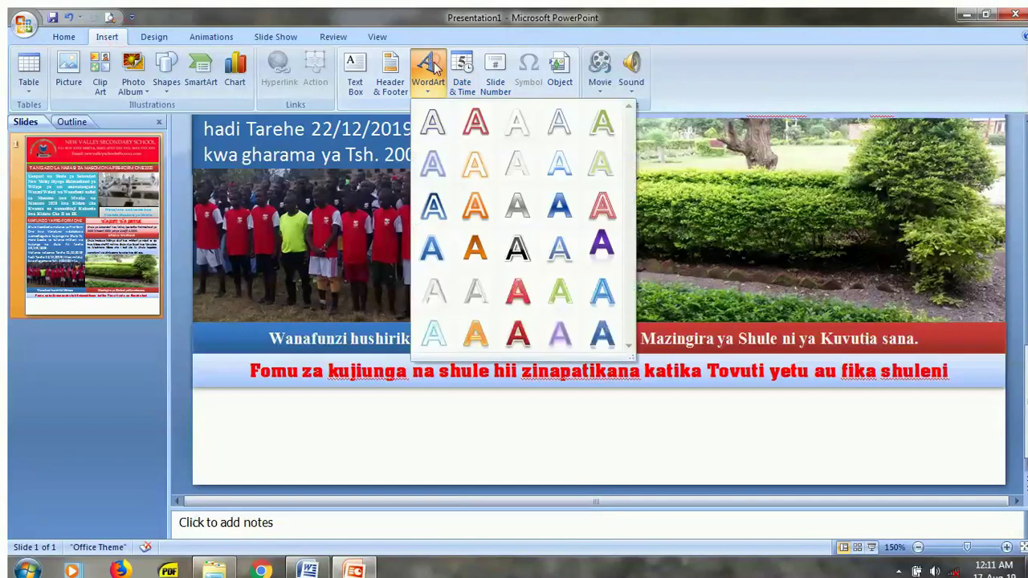
click(432, 120)
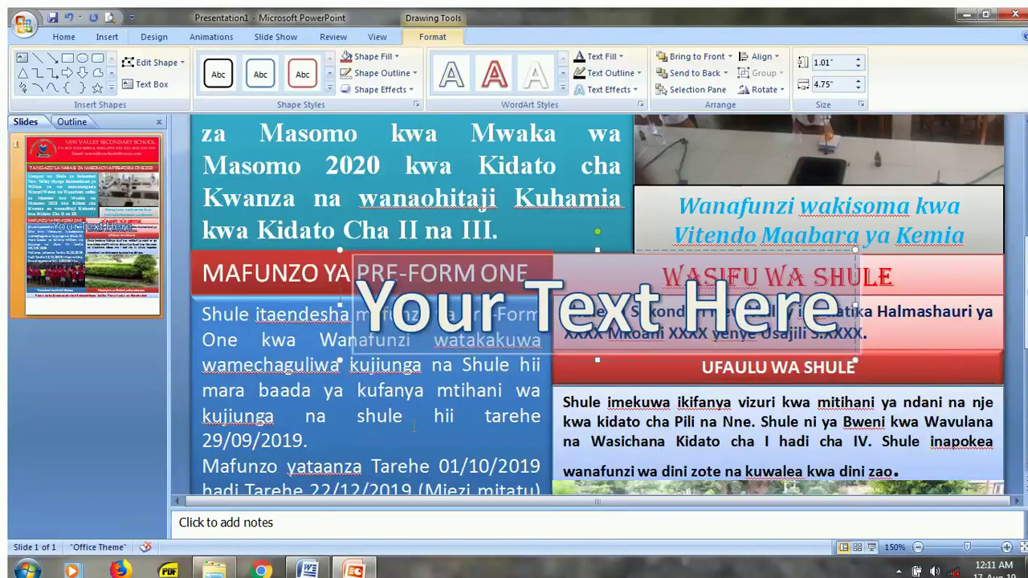
scroll(506, 343, down, 2)
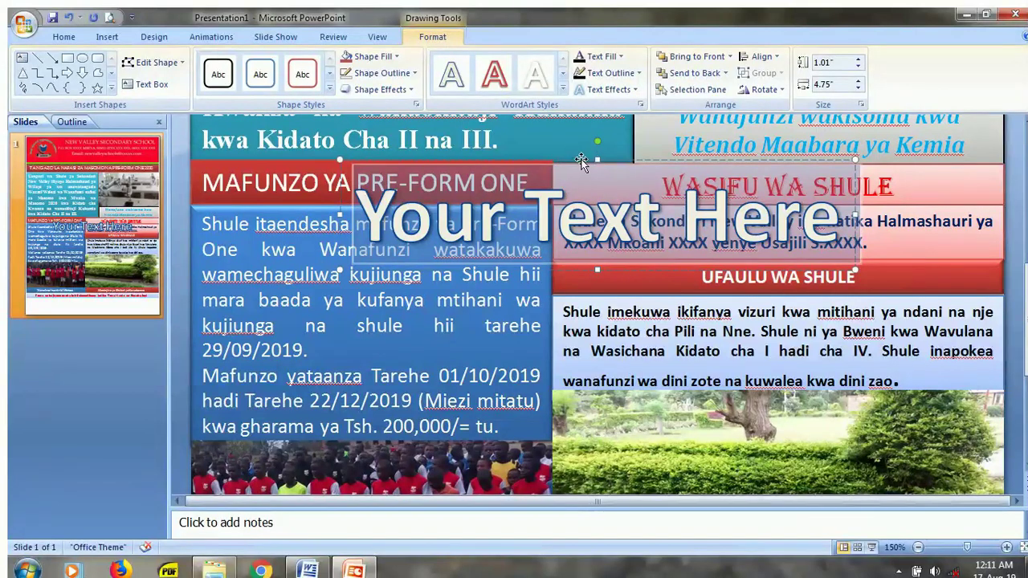
drag(581, 161, 581, 387)
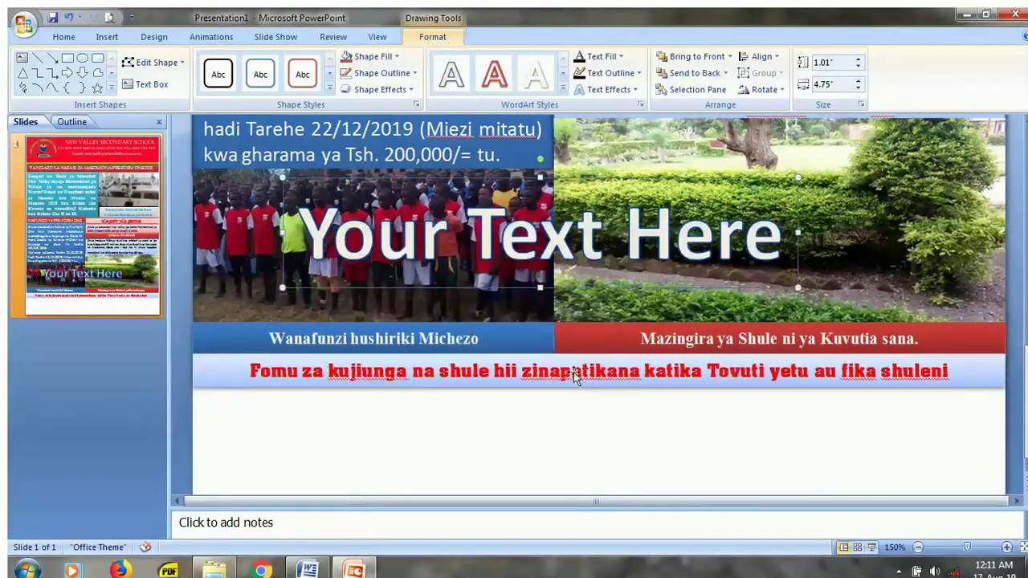
drag(550, 176, 464, 390)
- Replace the WordArt text with 'Nyote Mnakaribishwa'
key(Delete)
text(Nyote Mnakat)
key(BackSpace)
text(ribishwa)
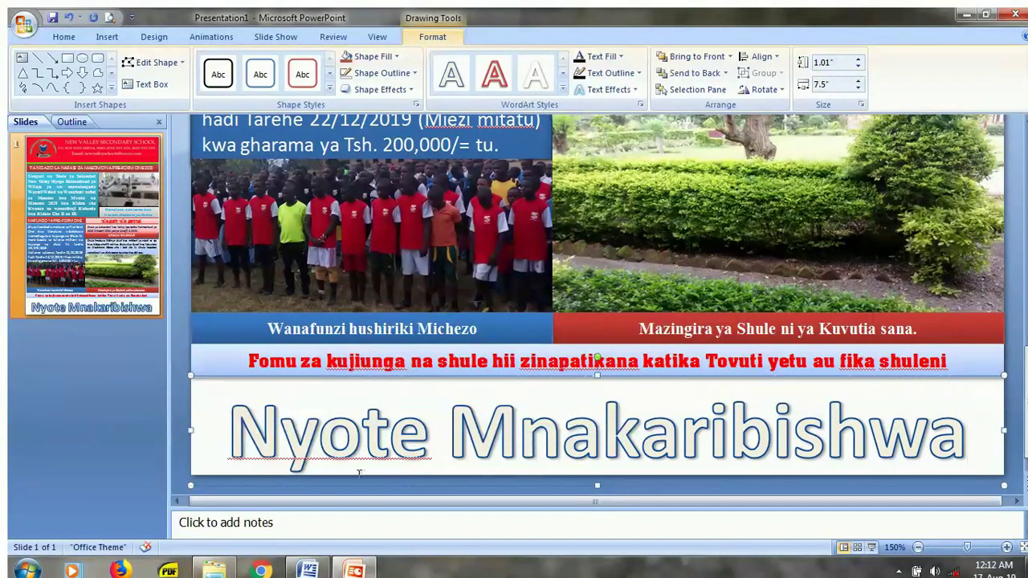
click(106, 36)
click(518, 426)
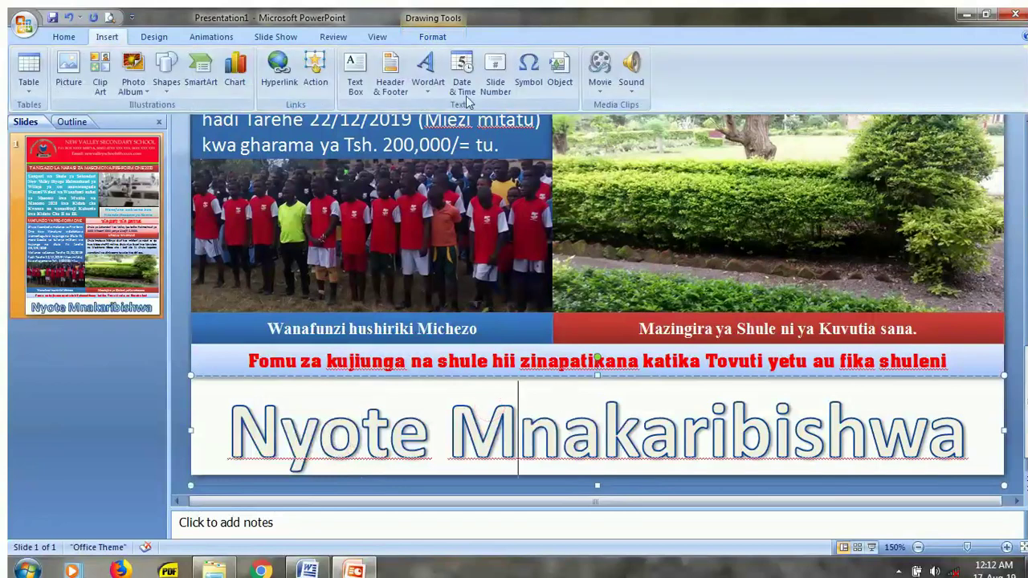
- Fill the WordArt box with red
click(434, 37)
click(396, 56)
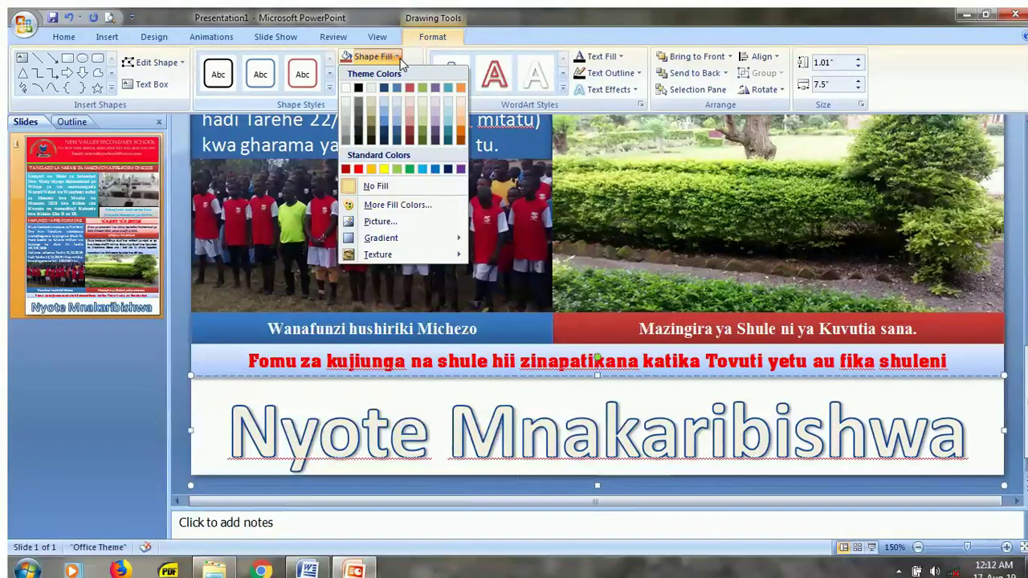
click(358, 169)
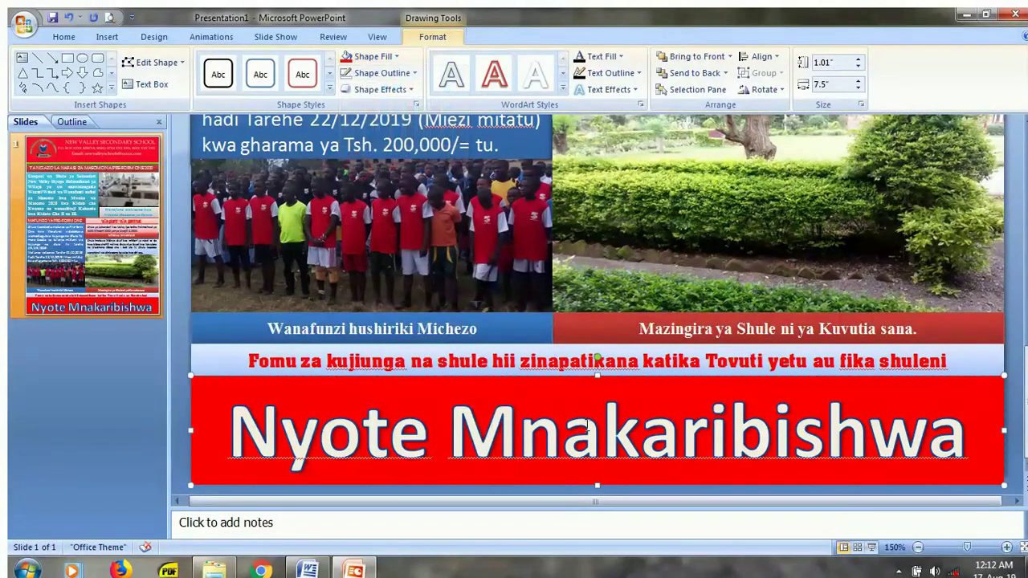
click(1012, 415)
- Add 'Nyote' and 'Mnakaribishwa' to the spelling dictionary
click(366, 443)
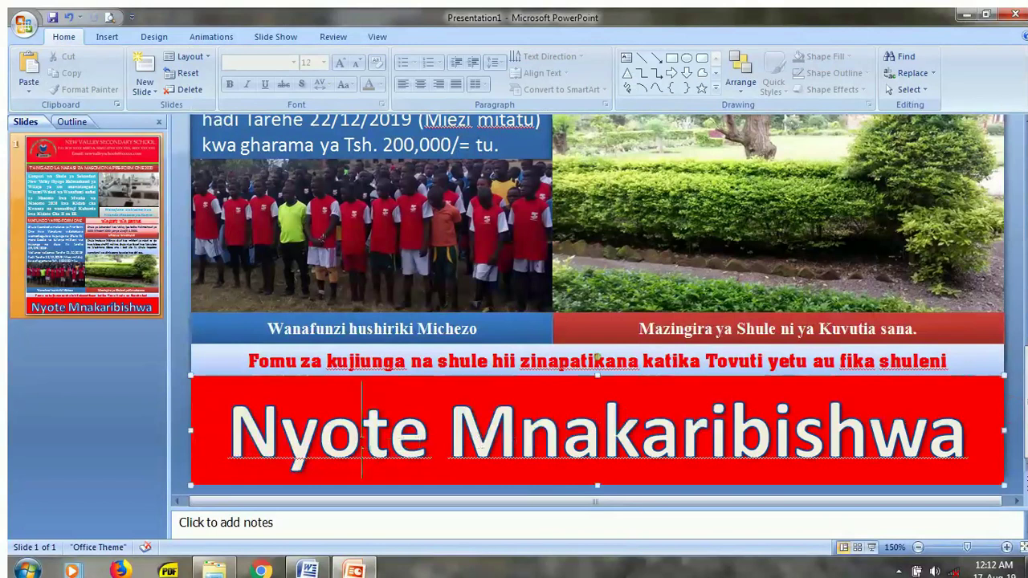
right_click(367, 444)
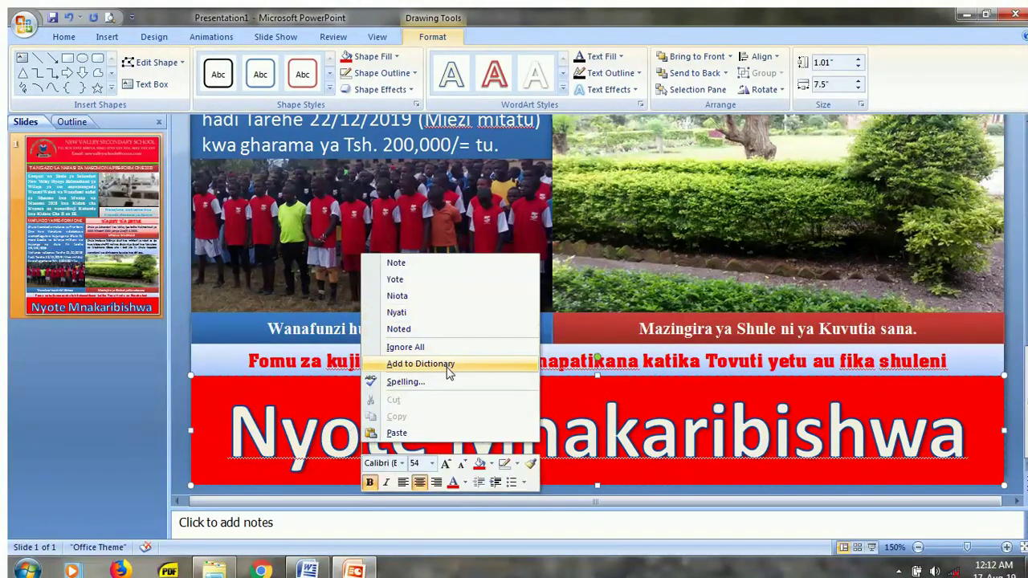
click(420, 363)
right_click(562, 440)
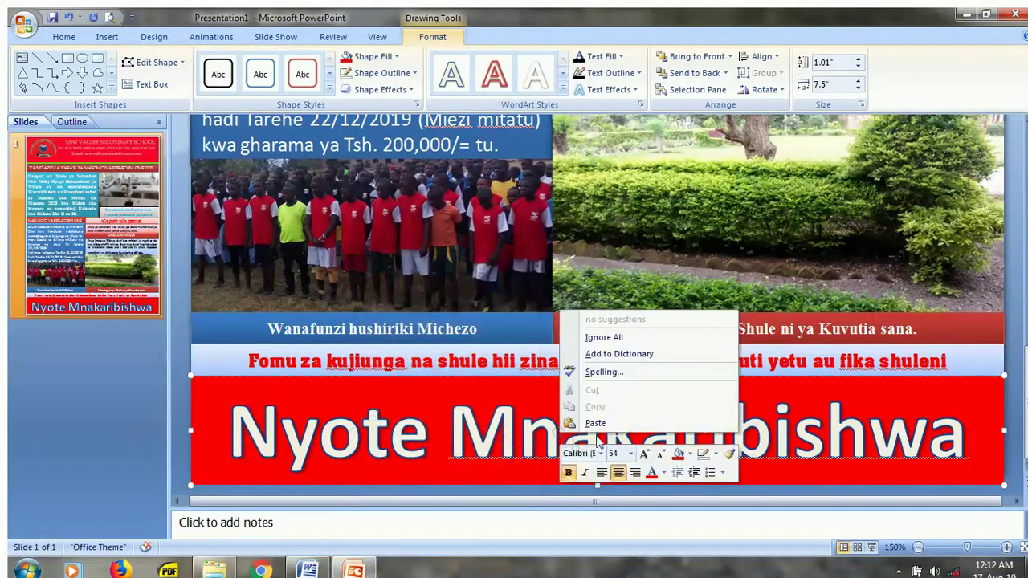
click(619, 353)
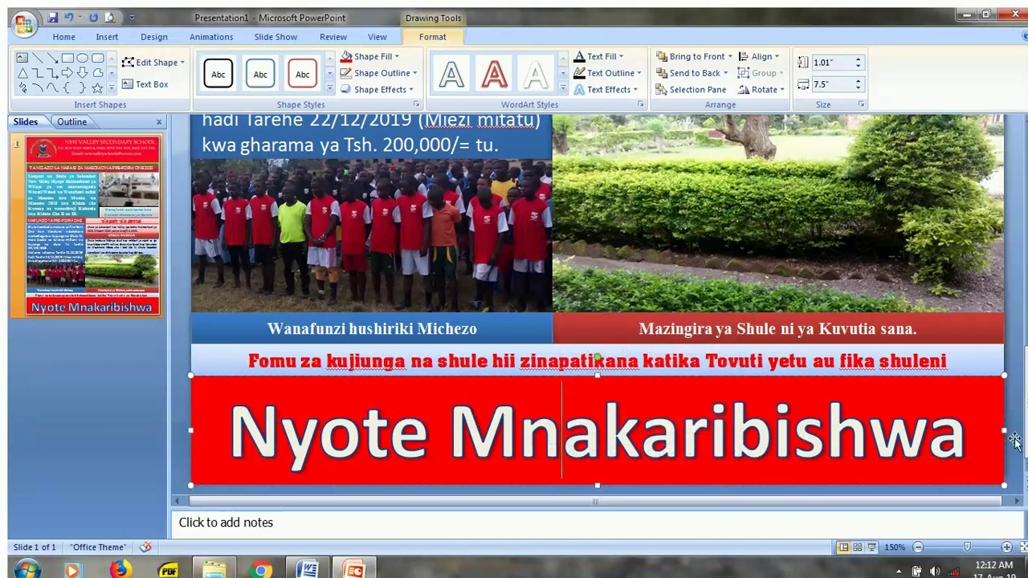
click(1014, 439)
scroll(245, 116, up, 5)
scroll(245, 116, up, 3)
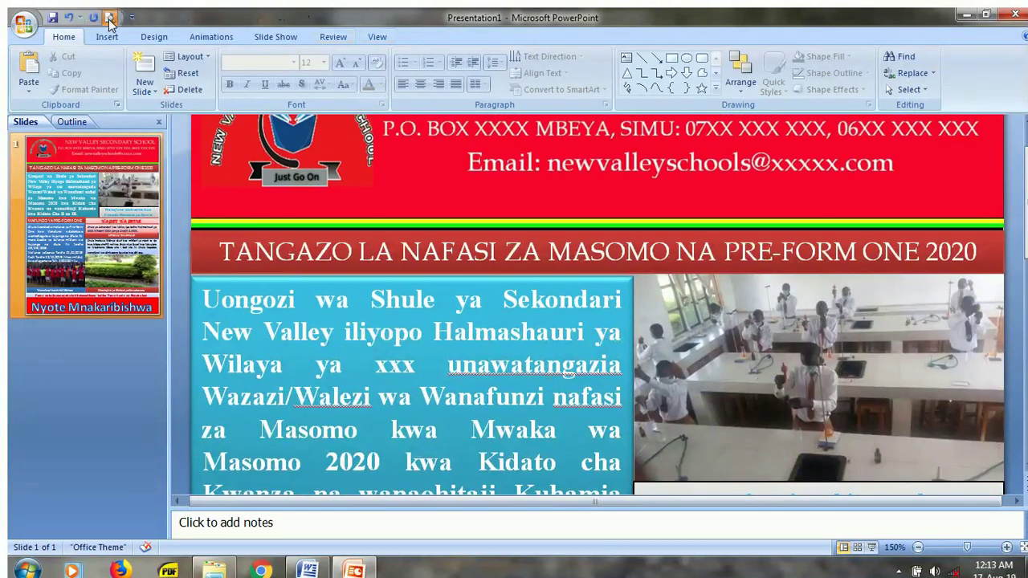
- Check the poster's print preview, then publish it as the PDF Presentation1 in NEW CLASS
click(109, 18)
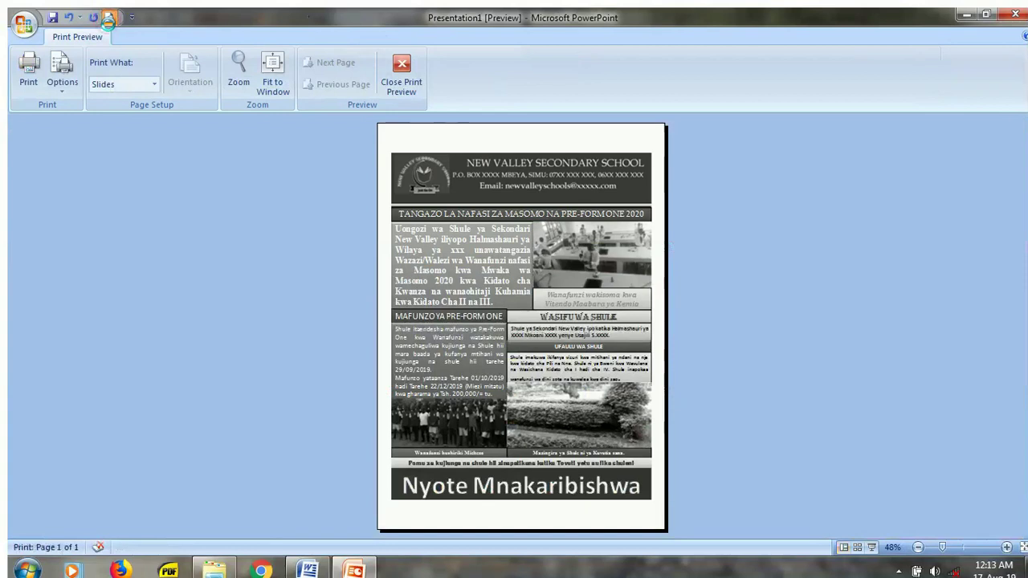
click(406, 74)
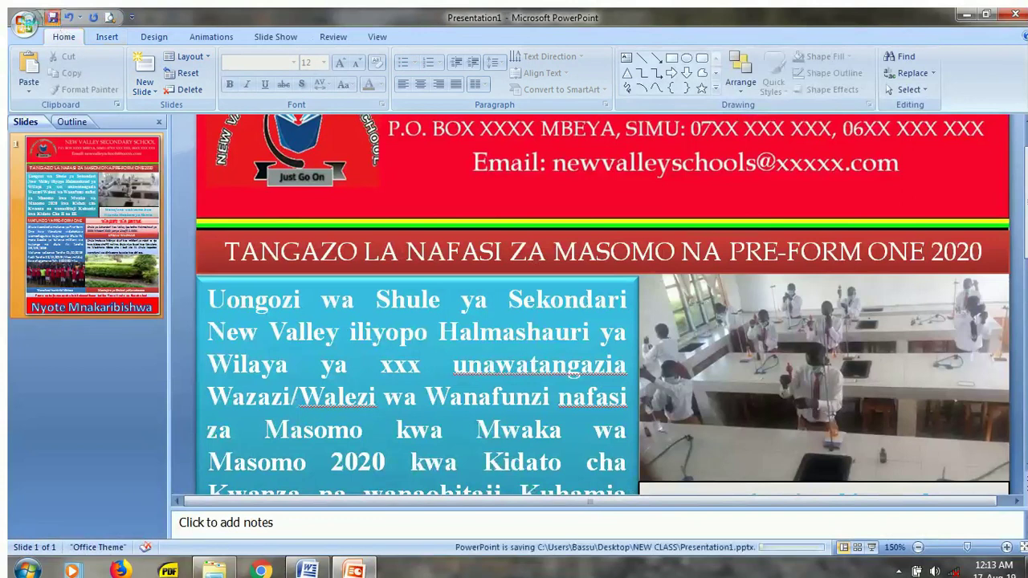
click(24, 23)
mouse_move(55, 191)
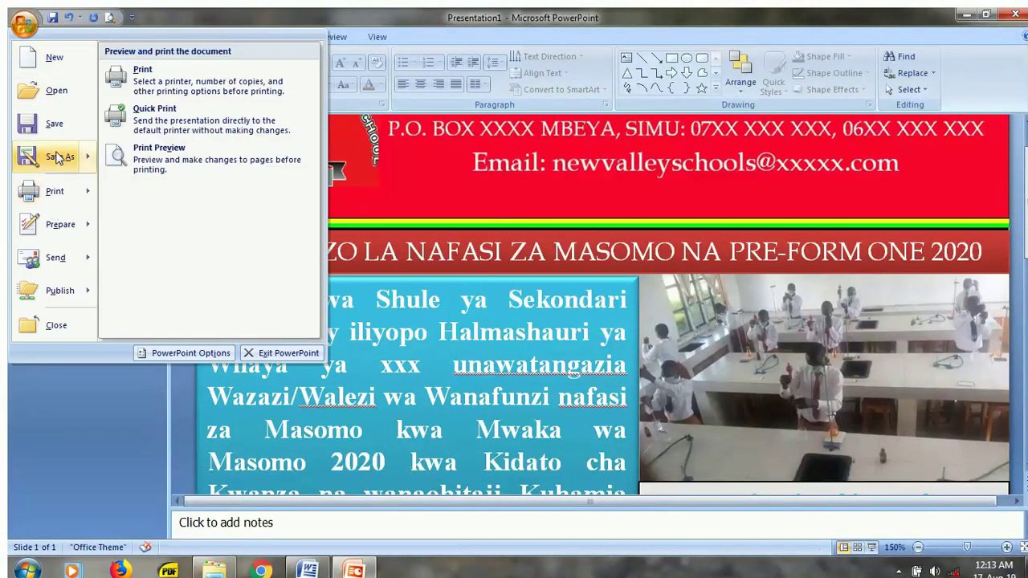
mouse_move(60, 157)
click(164, 202)
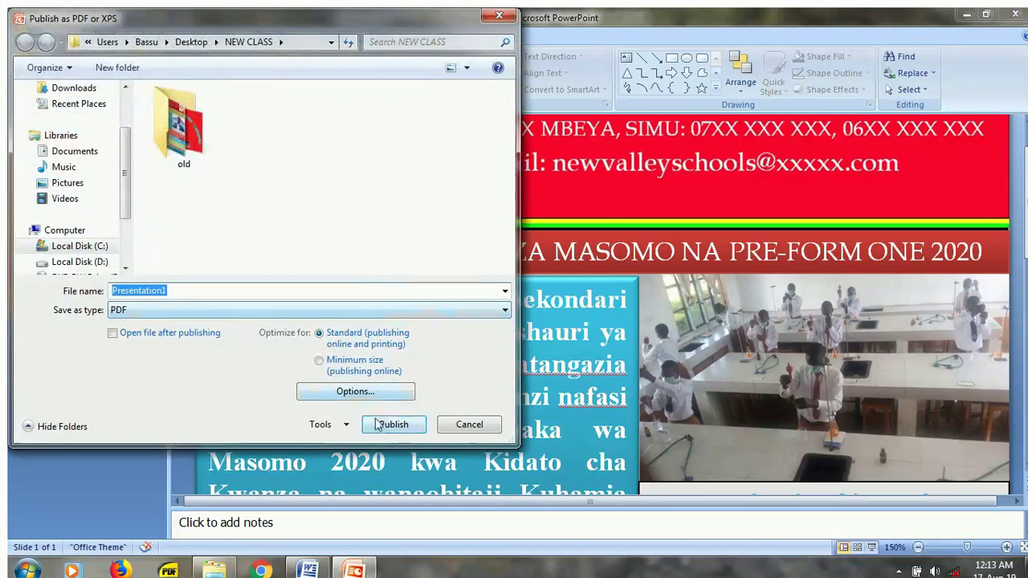
click(381, 430)
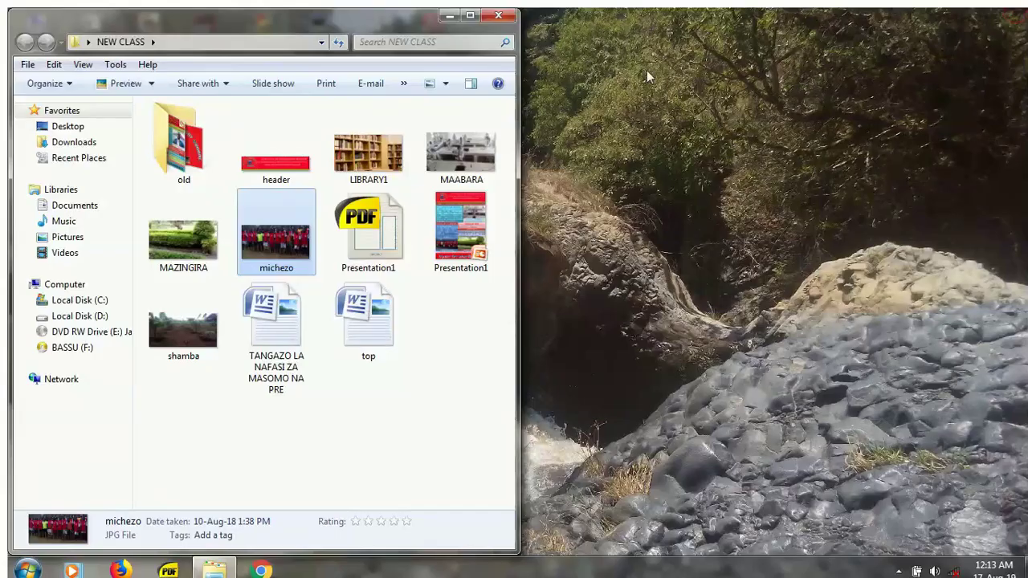
- Open the exported Presentation1.pdf to review the poster, then close the viewer
click(385, 426)
double_click(374, 249)
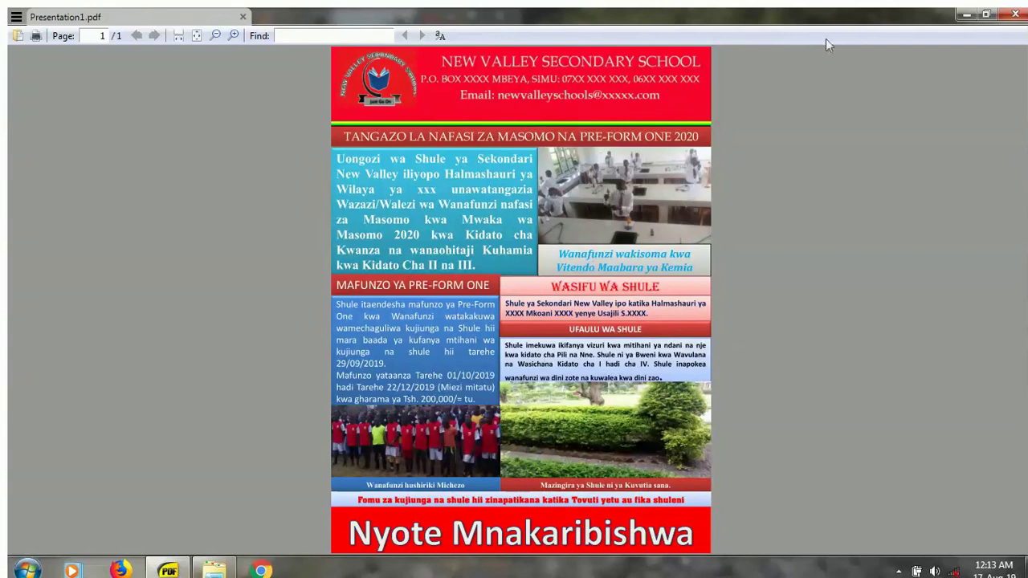
click(1015, 14)
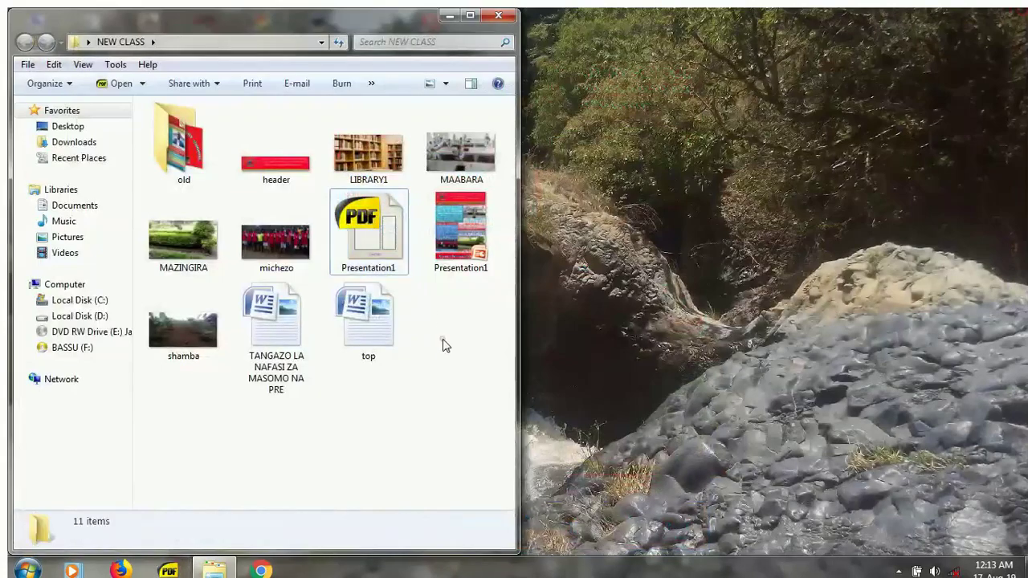
- Launch All Free PDF Converter from a Start menu search for 'al'
key(super)
text(all)
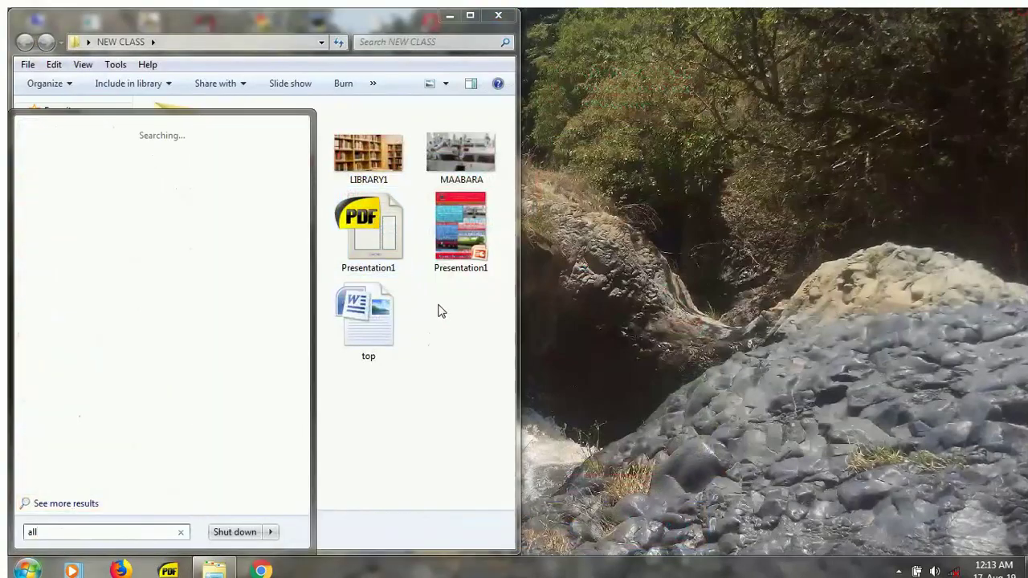
click(92, 151)
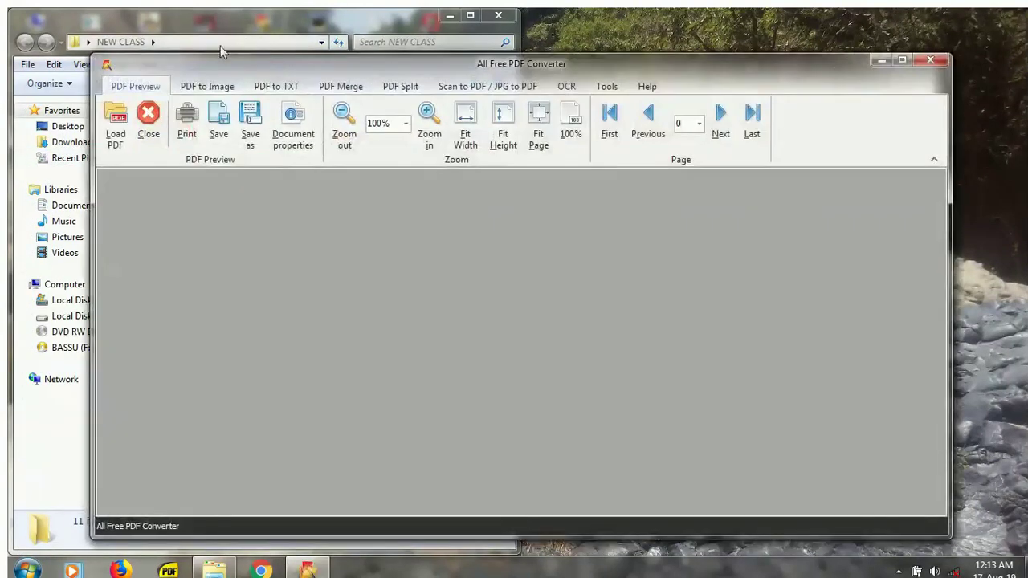
- Load Presentation1.pdf from NEW CLASS into the converter's PDF to Image mode
click(207, 88)
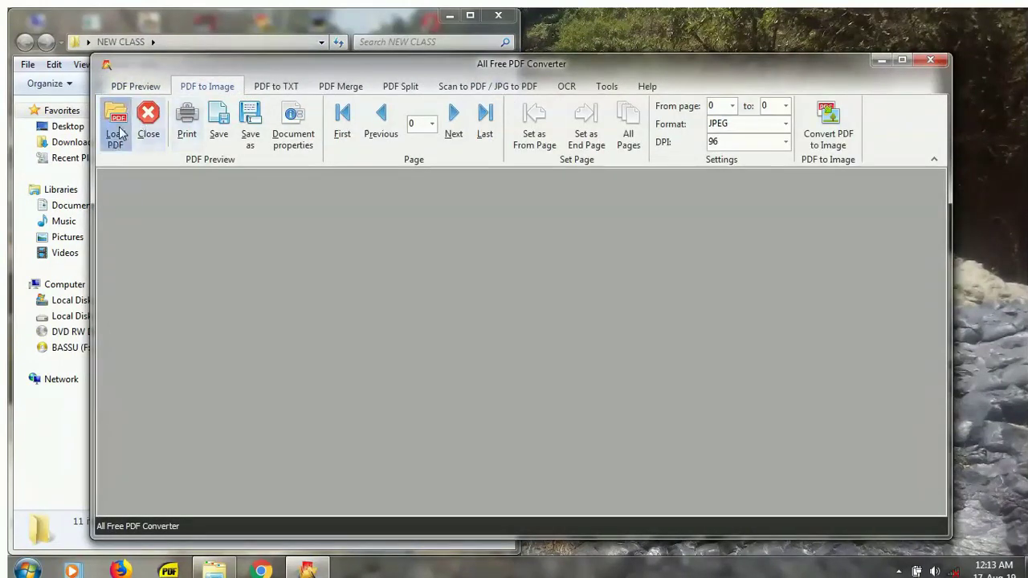
click(116, 124)
double_click(540, 233)
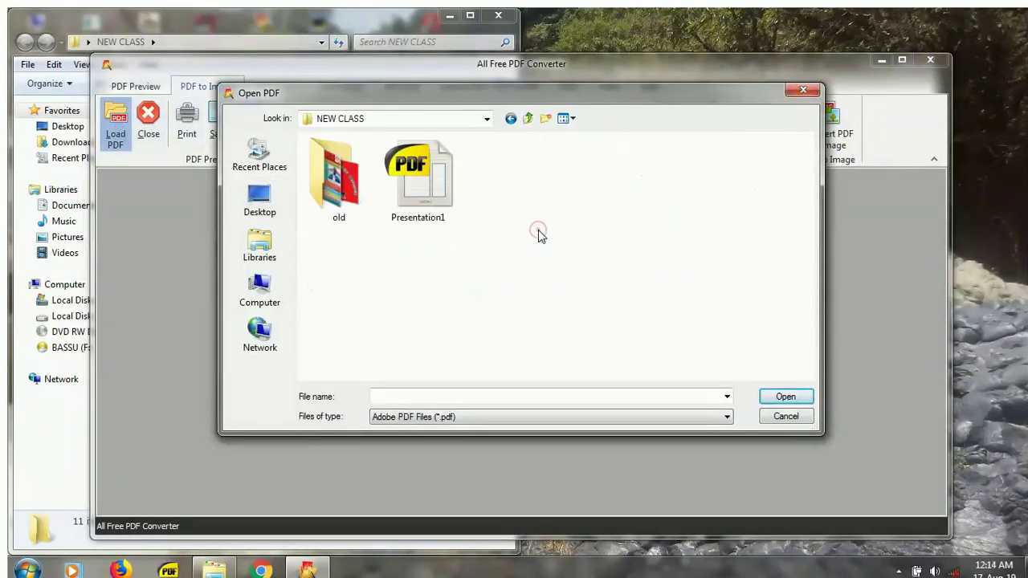
click(429, 193)
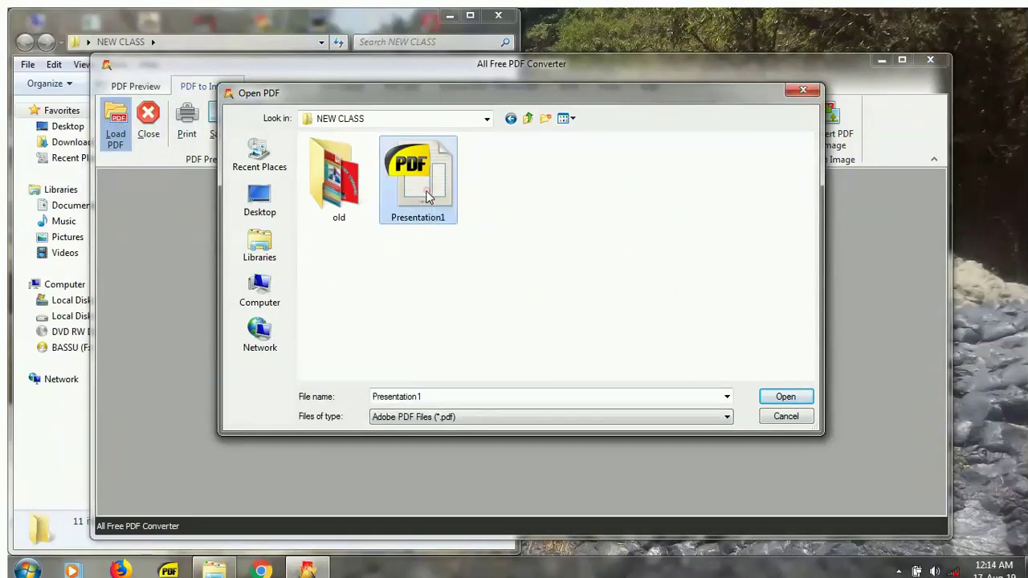
click(791, 398)
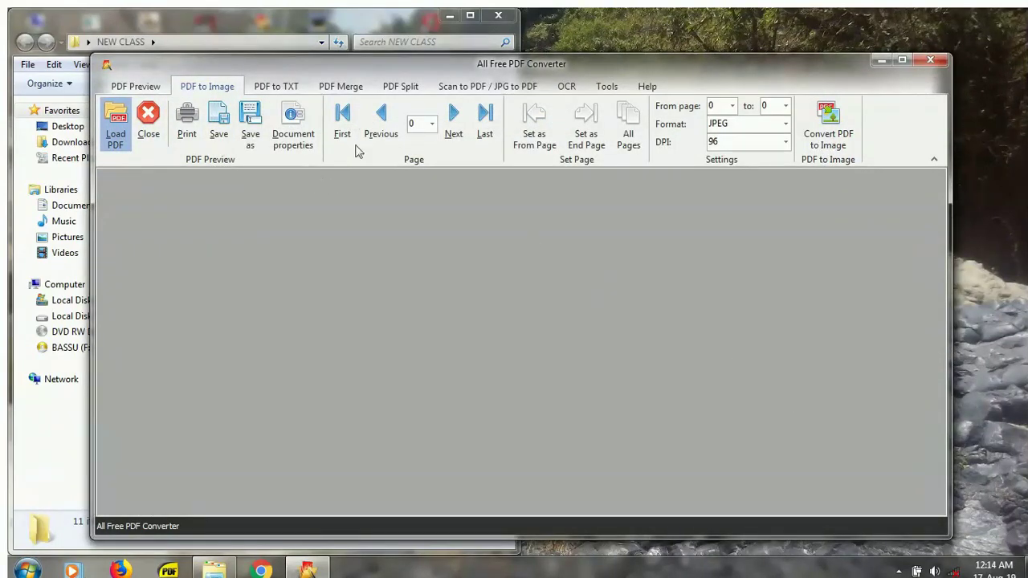
- Convert the PDF page to a JPEG saved in NEW CLASS, then close the converter
click(828, 143)
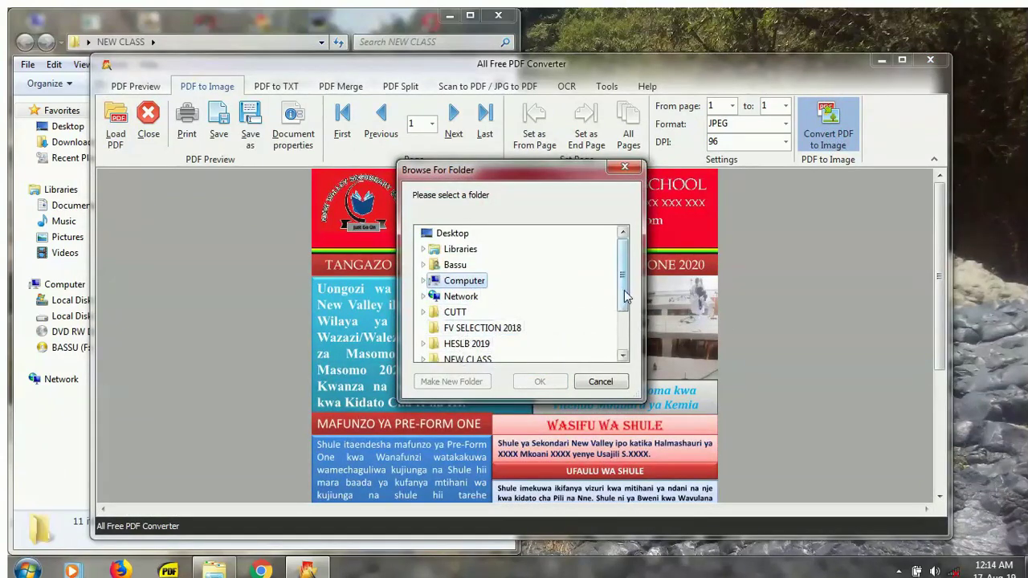
scroll(625, 297, down, 2)
click(469, 332)
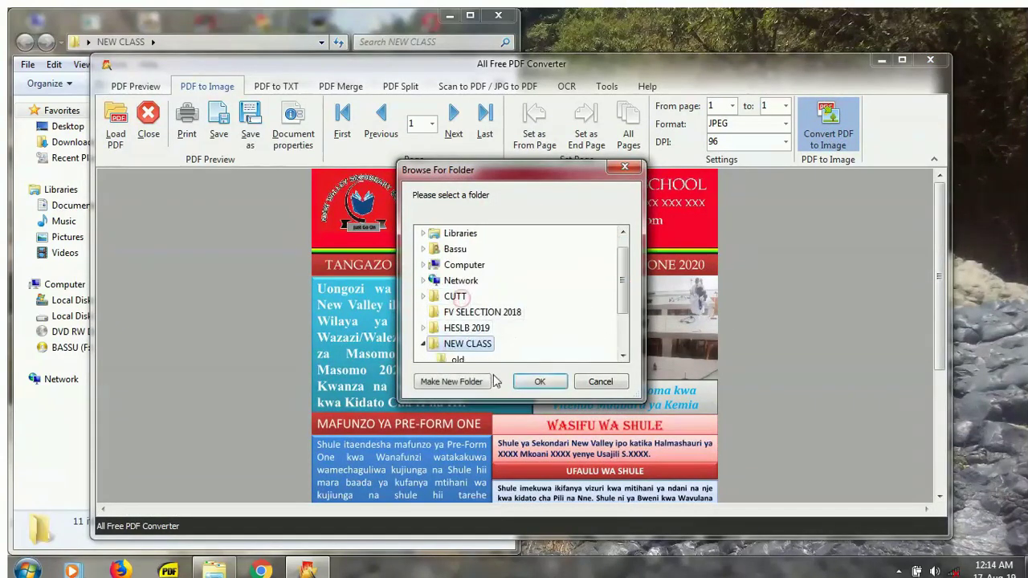
click(555, 386)
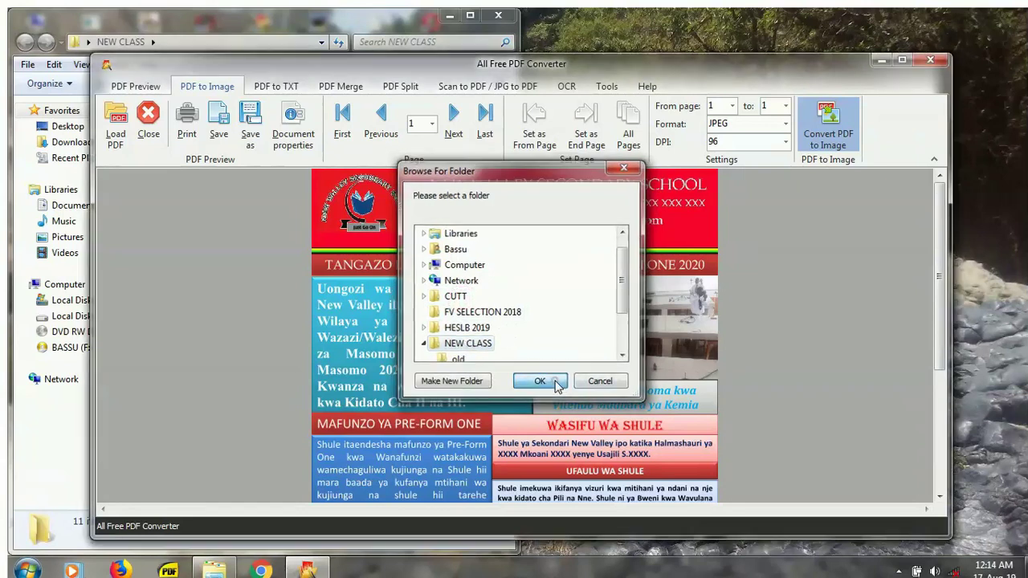
click(540, 319)
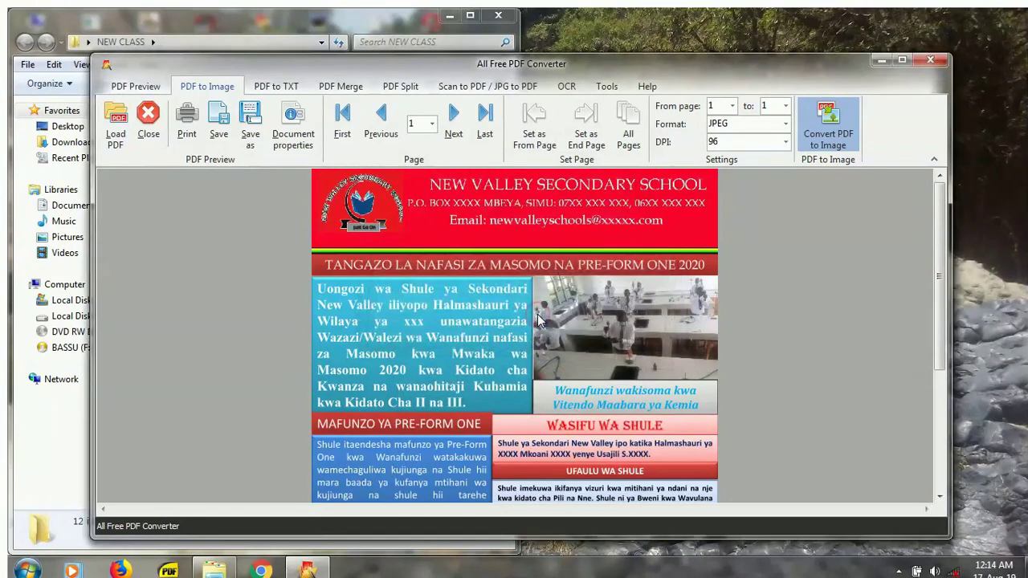
click(598, 340)
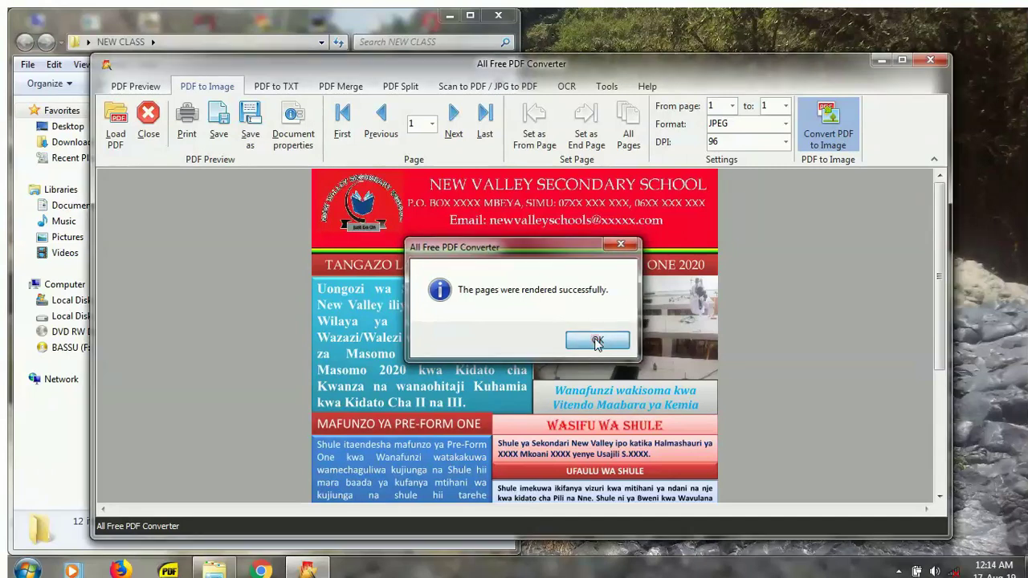
click(925, 62)
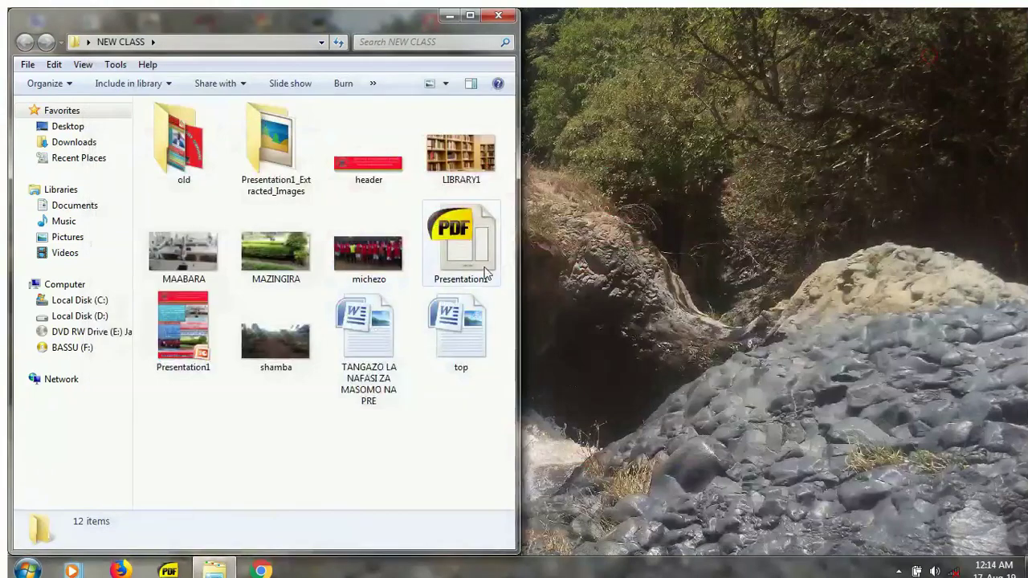
- Open page1output from Presentation1_Extracted_Images and inspect the poster's header and lower half
double_click(272, 148)
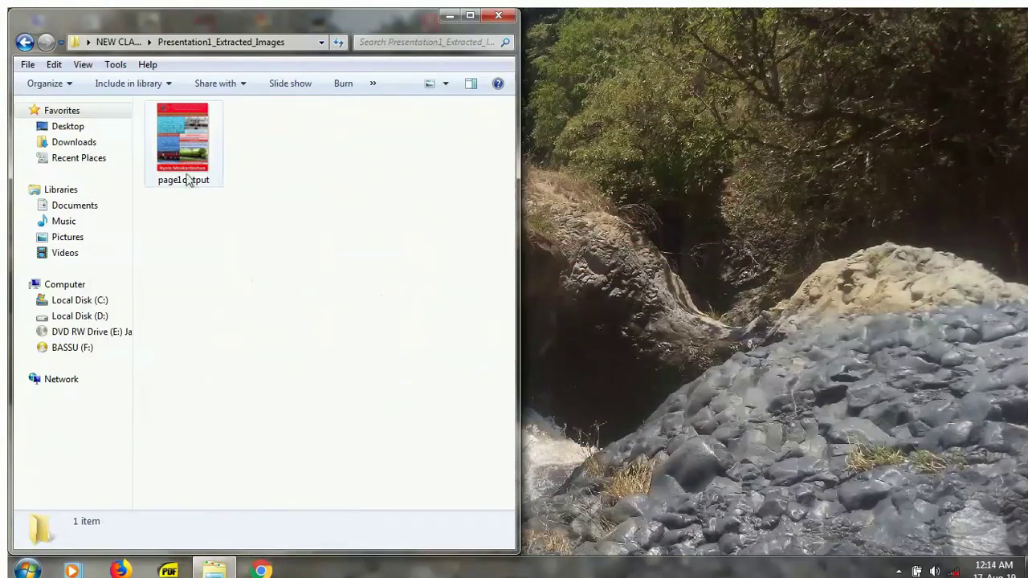
double_click(192, 150)
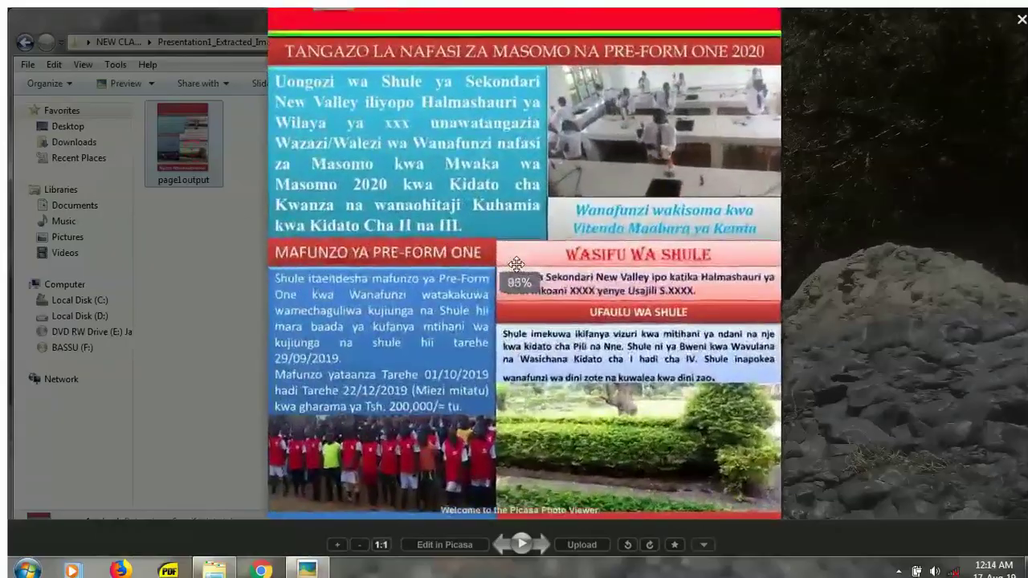
scroll(516, 265, up, 3)
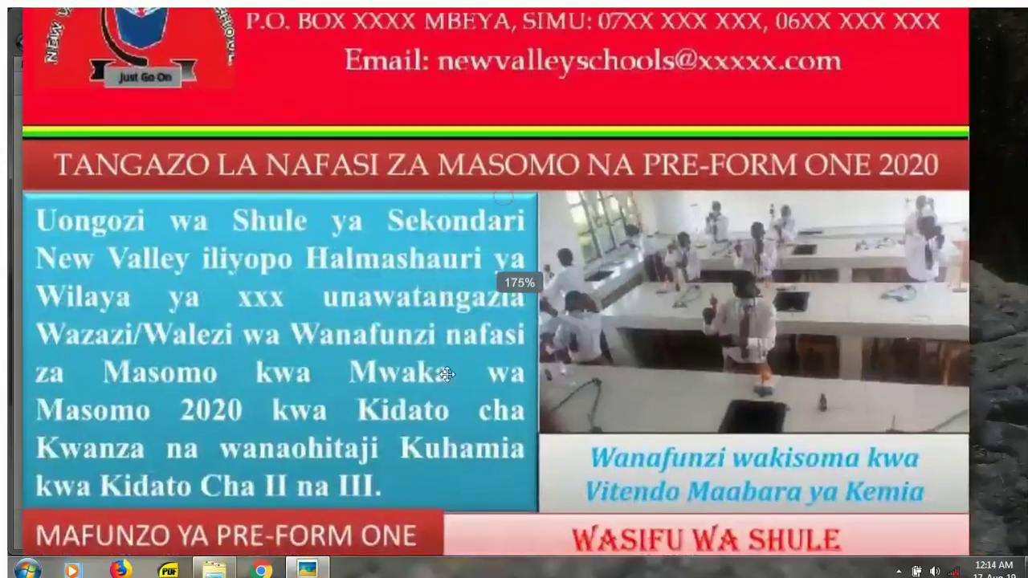
mouse_move(518, 273)
mouse_down()
mouse_move(560, 507)
mouse_move(453, 337)
mouse_up()
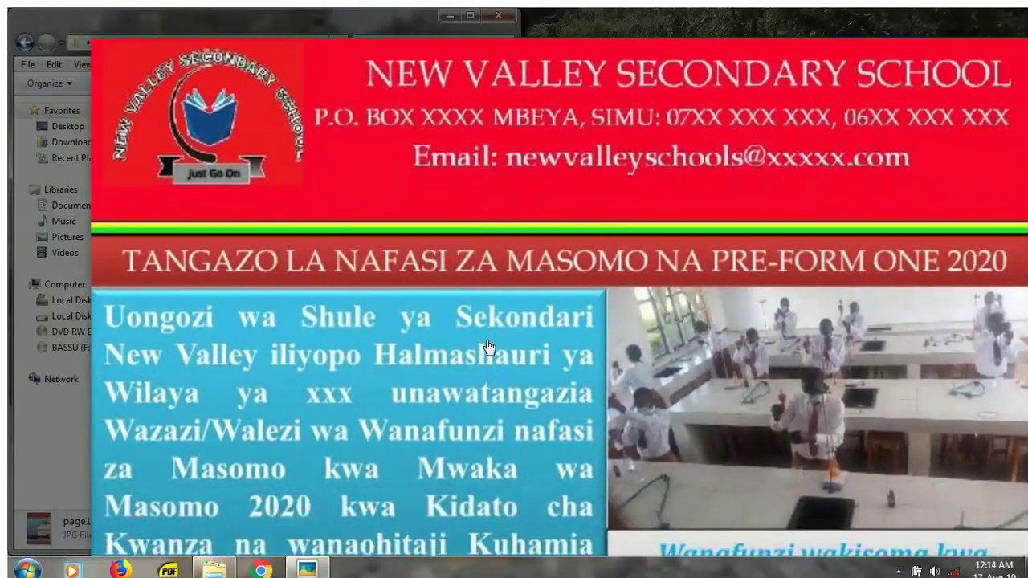
scroll(453, 345, down, 3)
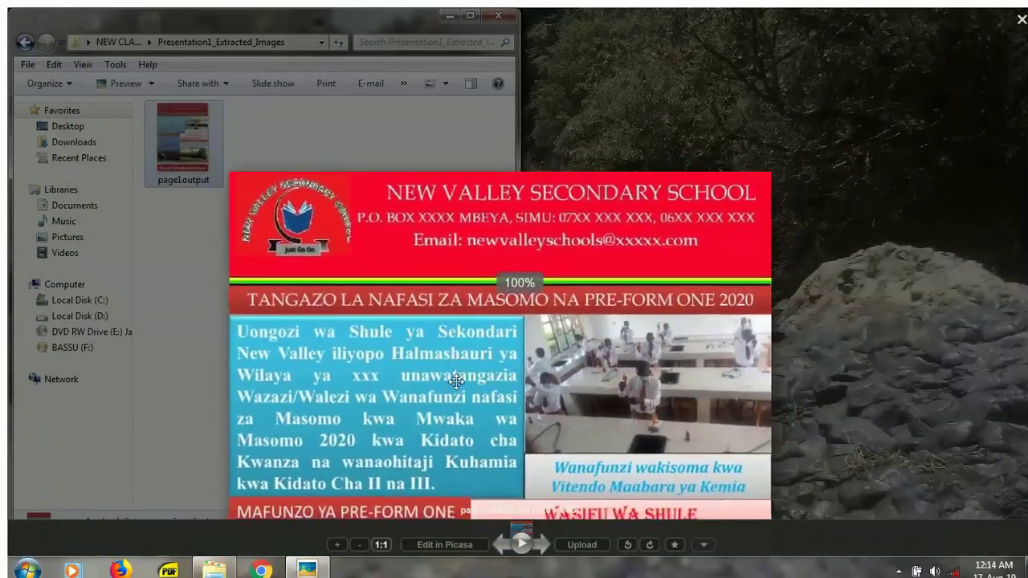
scroll(454, 379, down, 2)
scroll(454, 379, down, 1)
drag(453, 379, 472, 325)
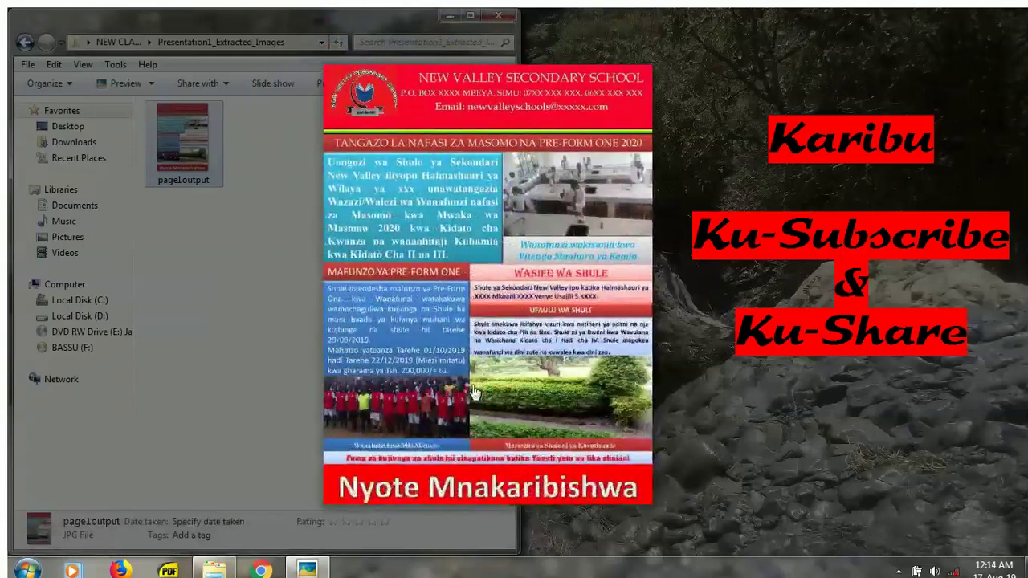
drag(487, 319, 753, 360)
- Close and reopen page1output.jpg to display the complete poster
click(1022, 23)
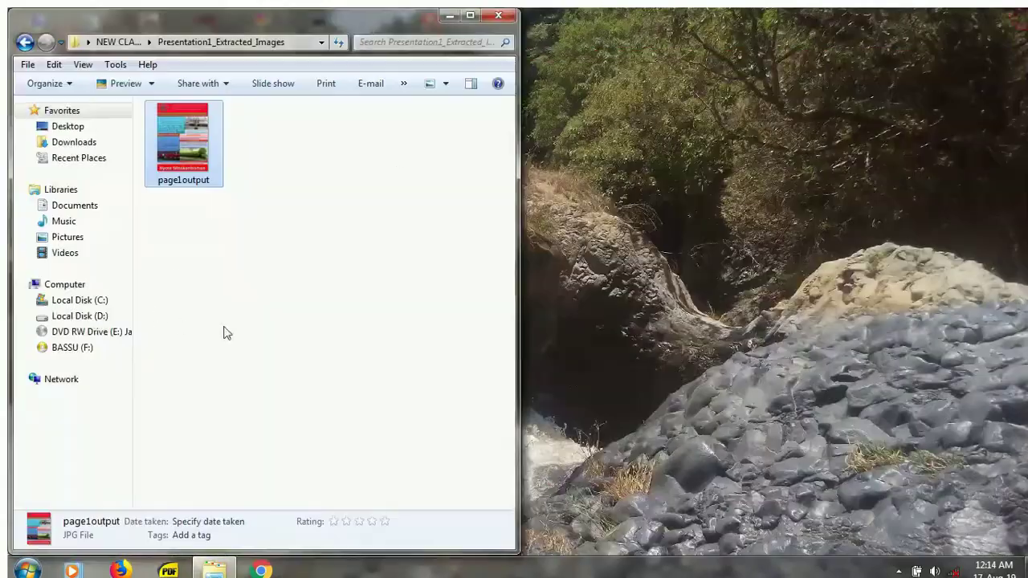
click(252, 326)
double_click(192, 164)
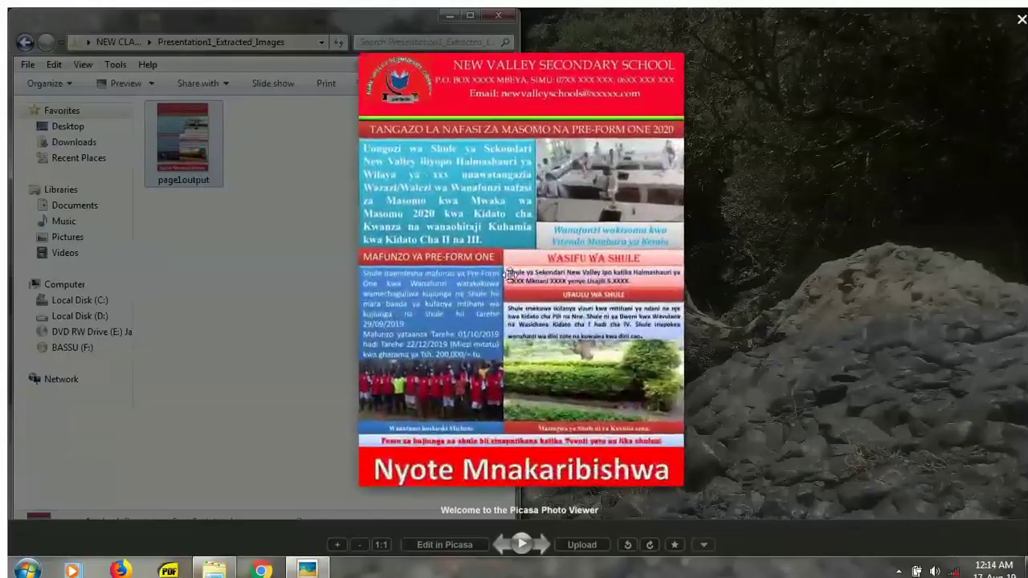